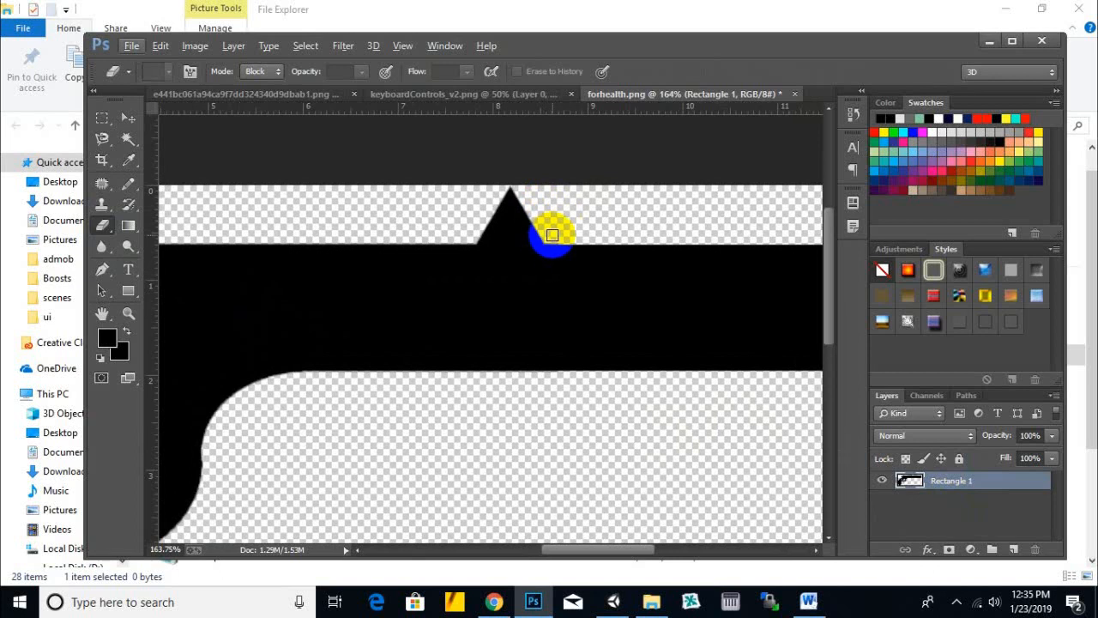
# - Erase the triangular sight from the top edge of the revolver's barrel, down to the straight barrel line
pyautogui.moveTo(569, 234)
pyautogui.mouseDown()
pyautogui.moveTo(466, 215)
pyautogui.moveTo(458, 198)
pyautogui.moveTo(492, 184)
pyautogui.moveTo(533, 208)
pyautogui.mouseUp()
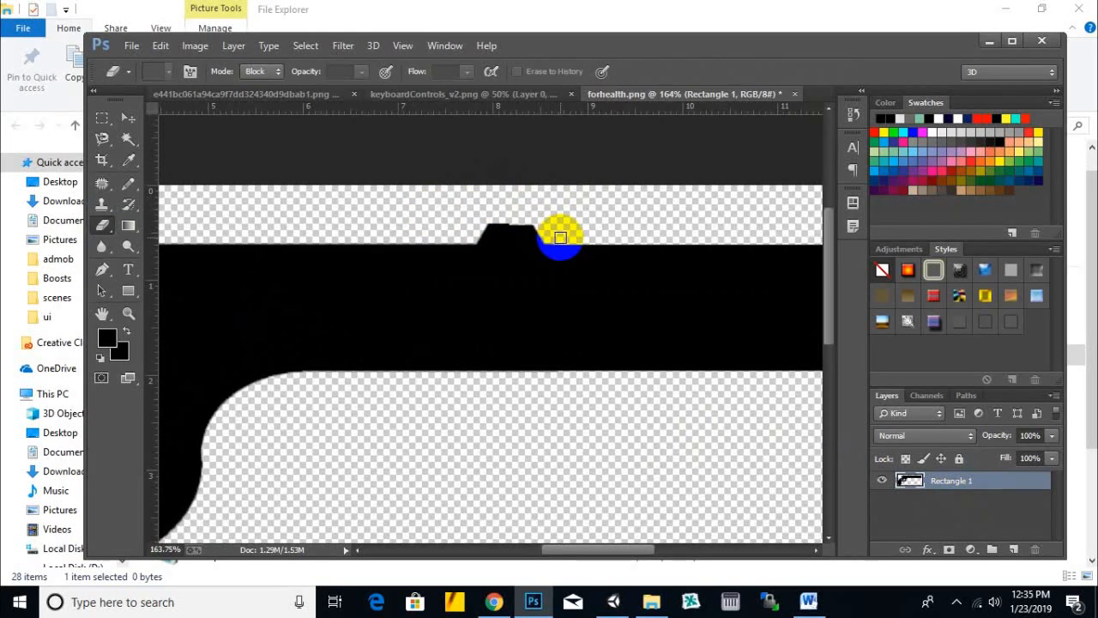
pyautogui.moveTo(559, 237)
pyautogui.mouseDown()
pyautogui.moveTo(460, 237)
pyautogui.moveTo(534, 226)
pyautogui.moveTo(451, 226)
pyautogui.moveTo(540, 225)
pyautogui.mouseUp()
pyautogui.keyDown('alt'); pyautogui.scroll(-10, 547, 301); pyautogui.keyUp('alt')
pyautogui.keyDown('alt'); pyautogui.scroll(5, 558, 296); pyautogui.keyUp('alt')
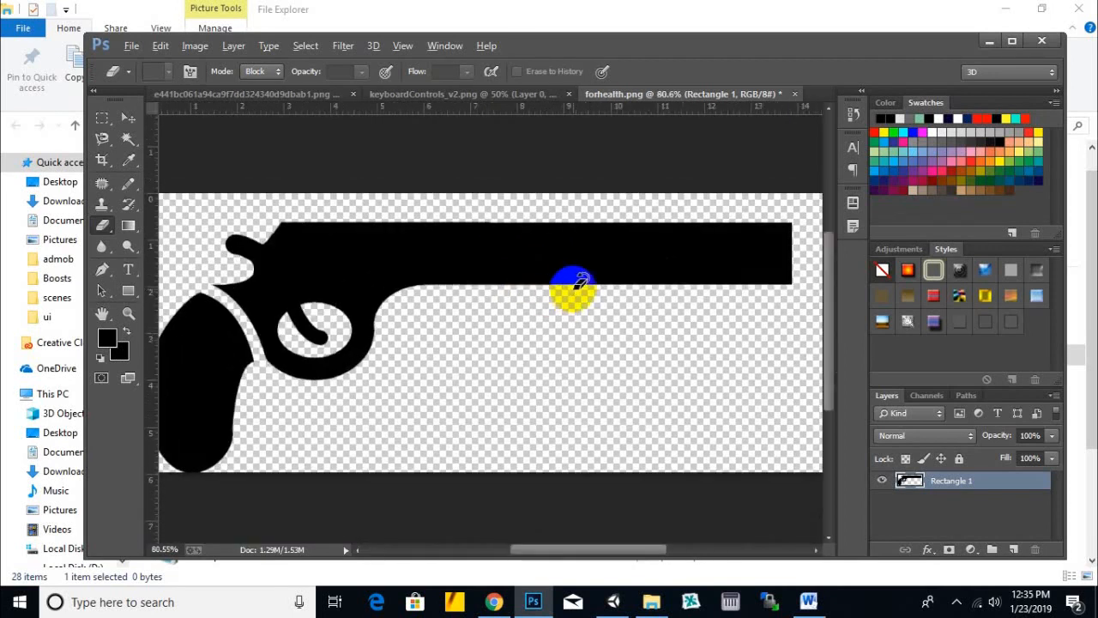
pyautogui.moveTo(541, 204)
pyautogui.mouseDown()
pyautogui.moveTo(613, 203)
pyautogui.moveTo(436, 189)
pyautogui.mouseUp()
pyautogui.click(128, 117)
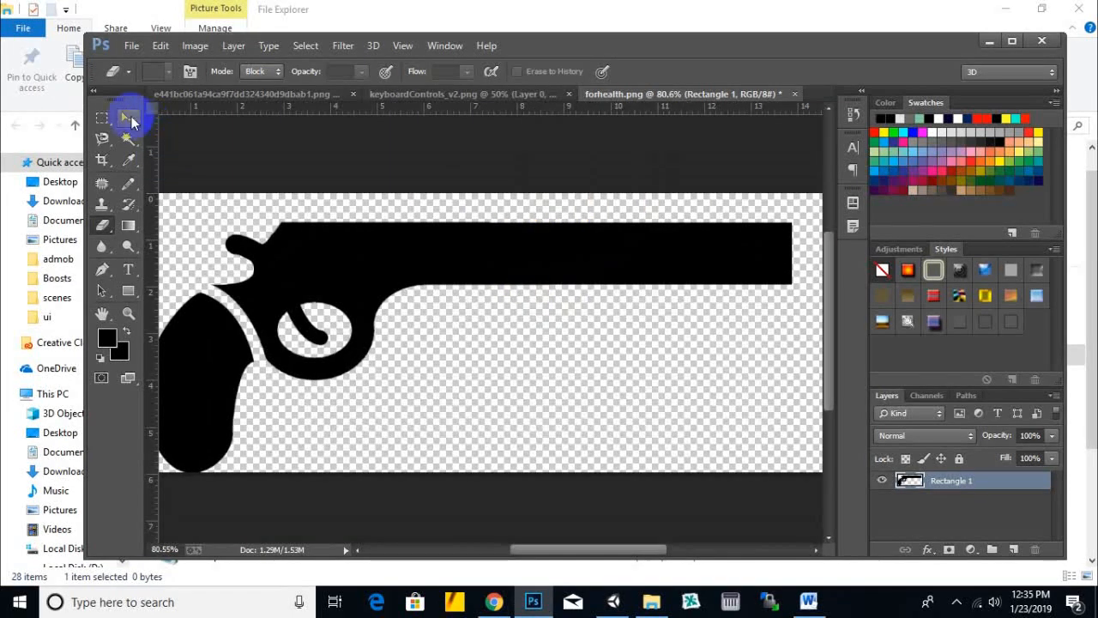
pyautogui.keyDown('alt'); pyautogui.scroll(-1, 522, 328); pyautogui.keyUp('alt')
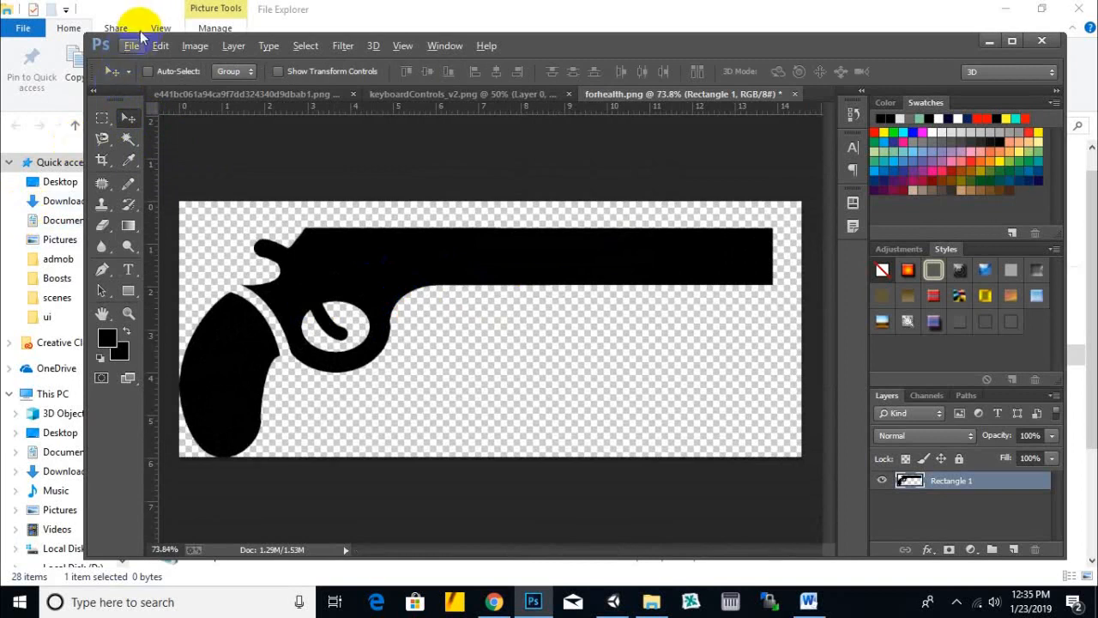
pyautogui.click(133, 46)
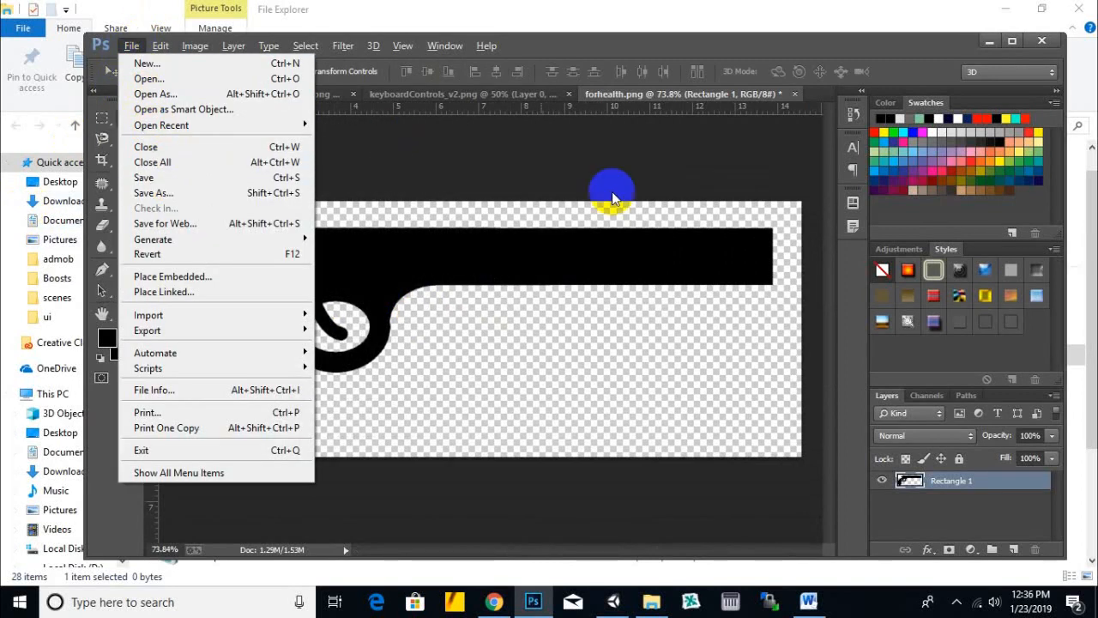
pyautogui.click(294, 314)
# - Draw a black three-sided polygon about 56 by 49 px on the barrel's top edge and move it near the muzzle as the front sight
pyautogui.click(129, 293)
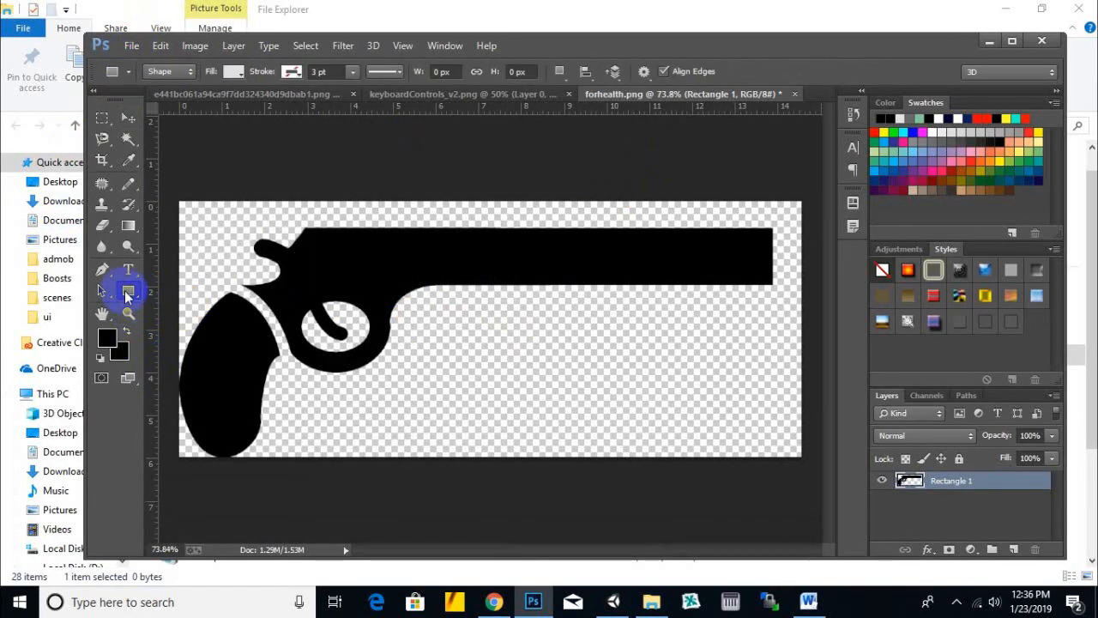
pyautogui.click(210, 368)
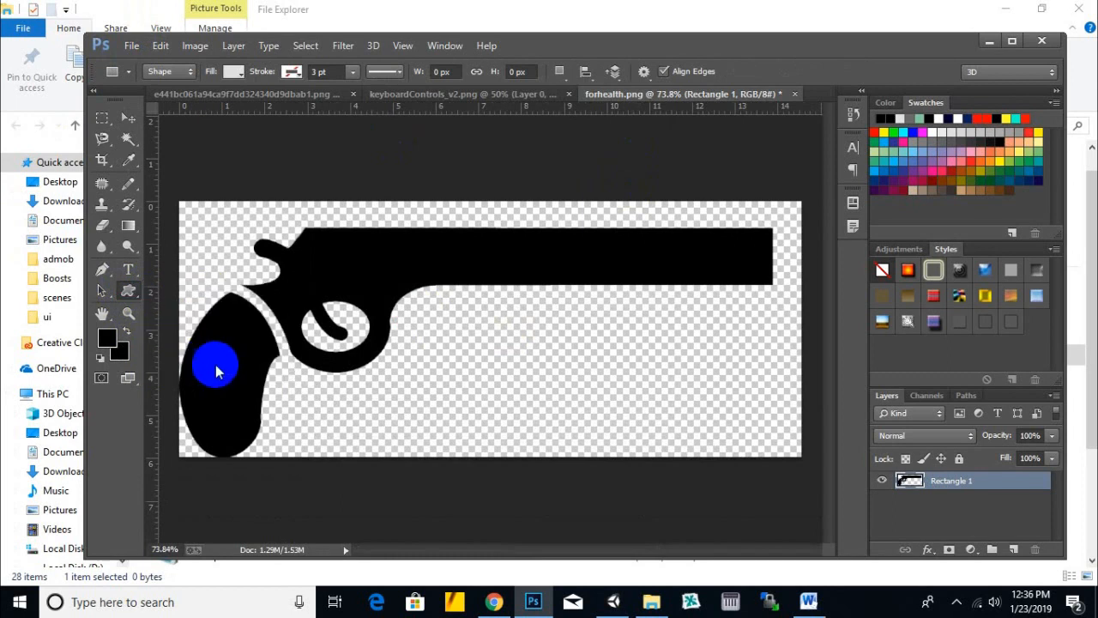
pyautogui.click(126, 296)
pyautogui.click(194, 333)
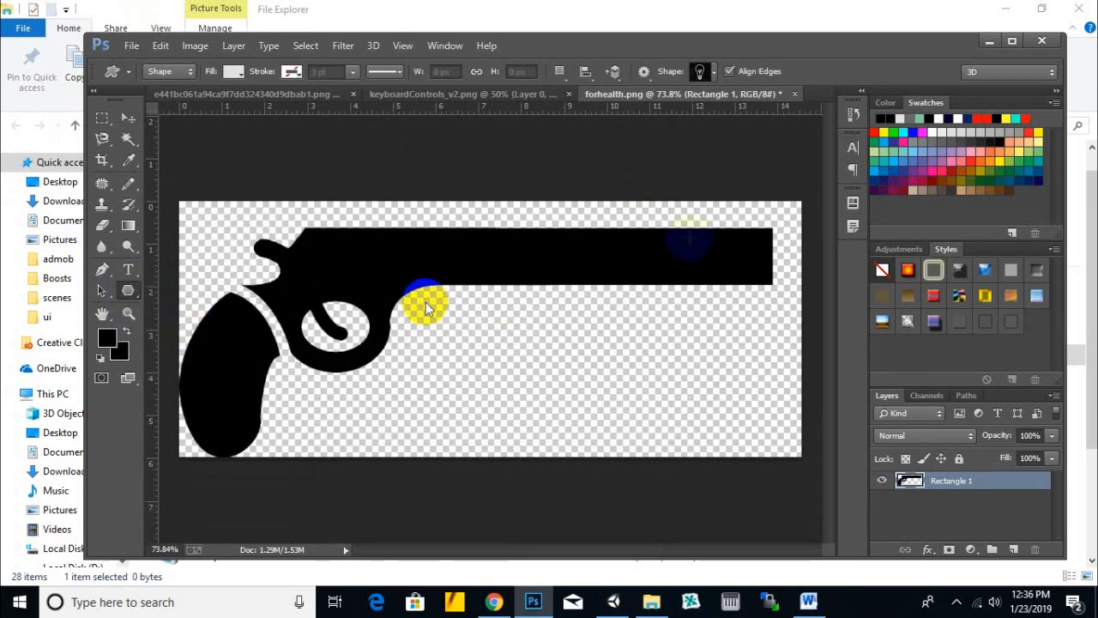
pyautogui.moveTo(724, 234)
pyautogui.mouseDown()
pyautogui.moveTo(735, 215)
pyautogui.moveTo(694, 215)
pyautogui.moveTo(723, 214)
pyautogui.mouseUp()
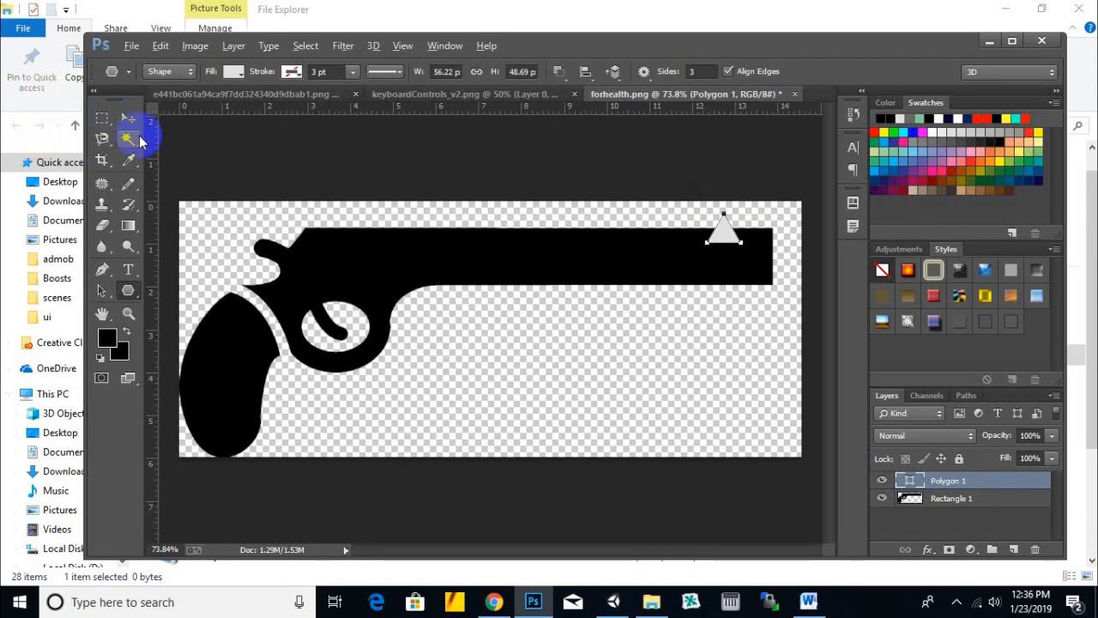
pyautogui.click(126, 117)
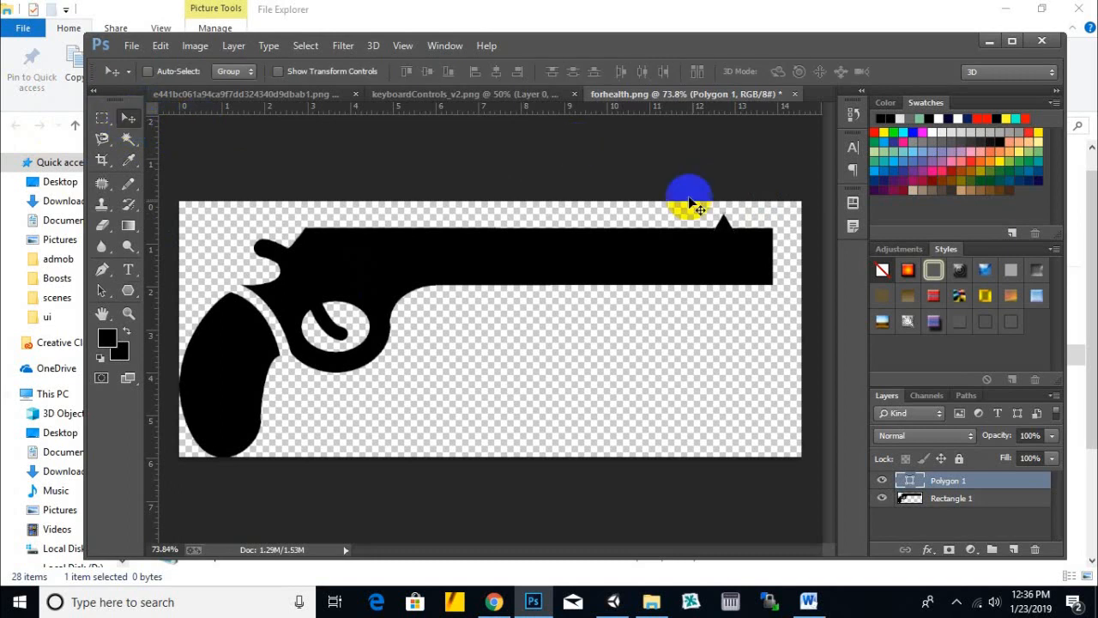
pyautogui.moveTo(725, 226); pyautogui.dragTo(747, 228)
# - Save the image as a PNG over the existing forhealth.png in the sprites/ui folder, accepting the PNG options
pyautogui.click(132, 45)
pyautogui.click(180, 204)
pyautogui.click(392, 351)
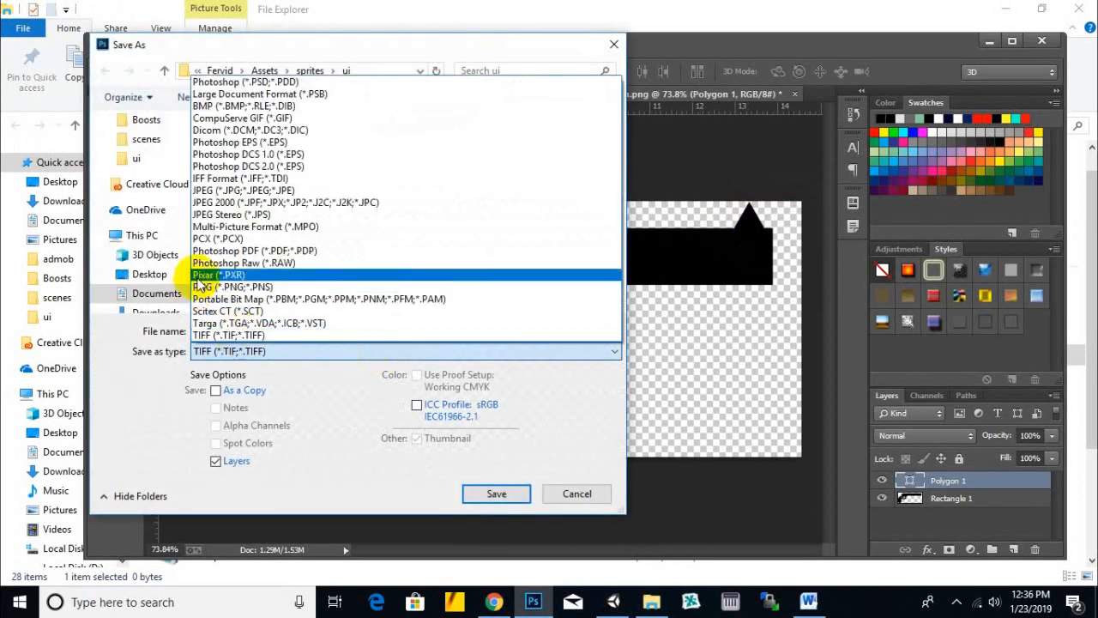
pyautogui.click(201, 286)
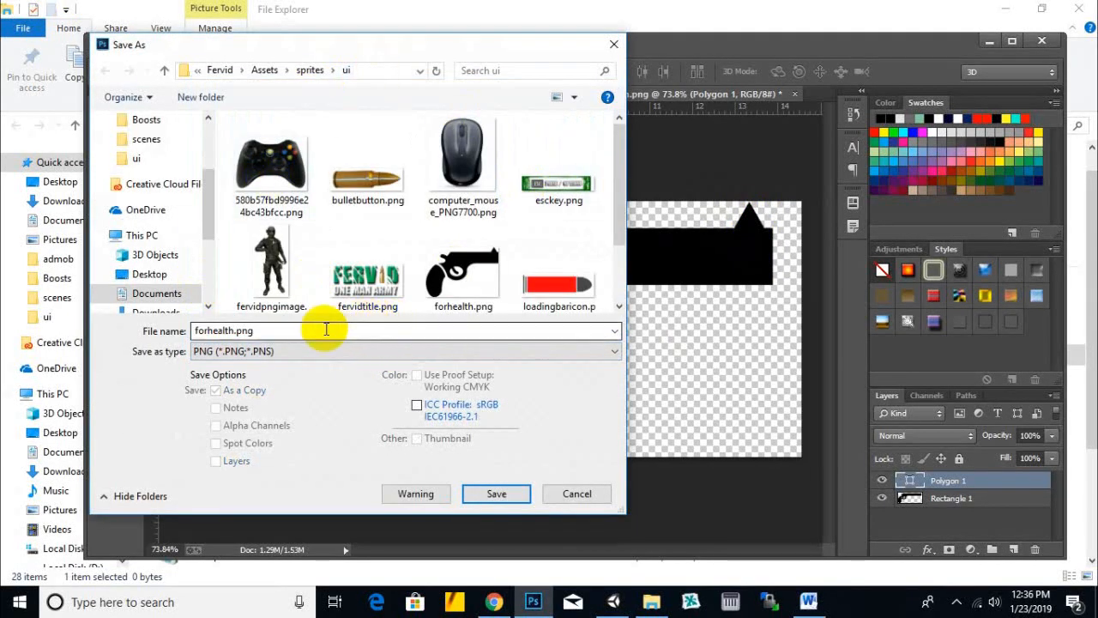
pyautogui.click(460, 288)
pyautogui.click(507, 493)
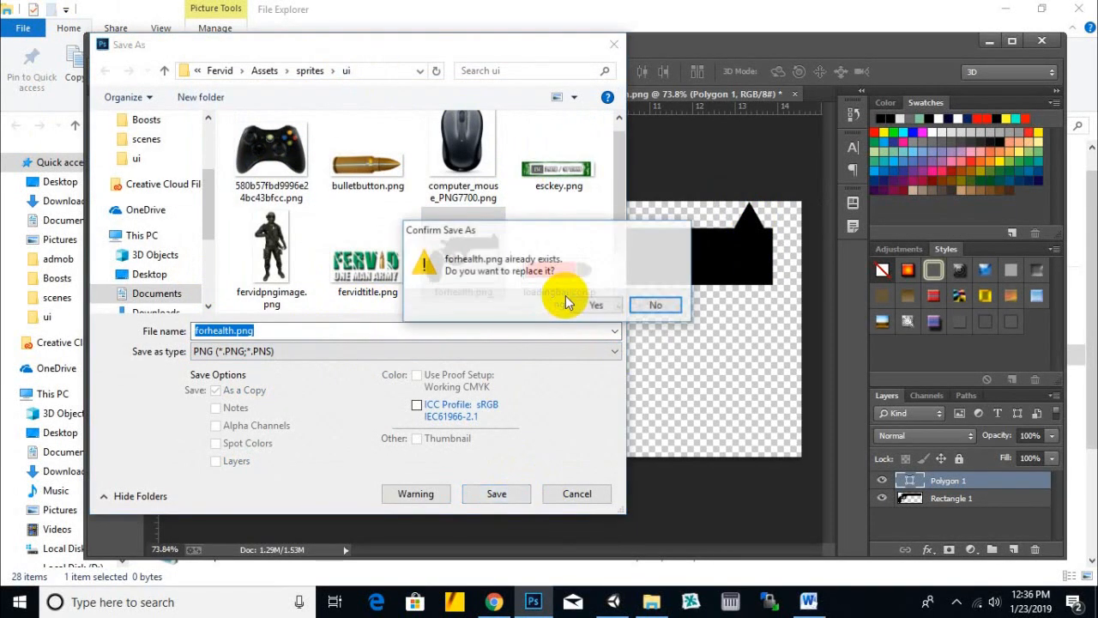
pyautogui.click(581, 303)
pyautogui.click(618, 185)
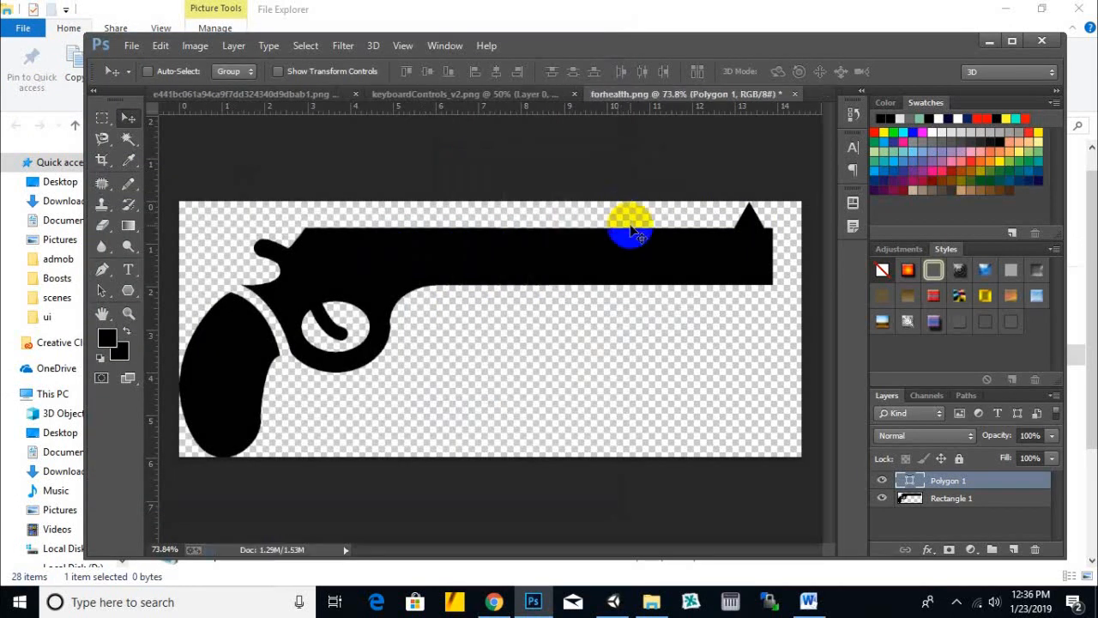
# - Switch to Unity, browse to Assets/sprites/ui and inspect the forhealth sprite's import settings, including its texture type options
pyautogui.click(992, 40)
pyautogui.click(1005, 10)
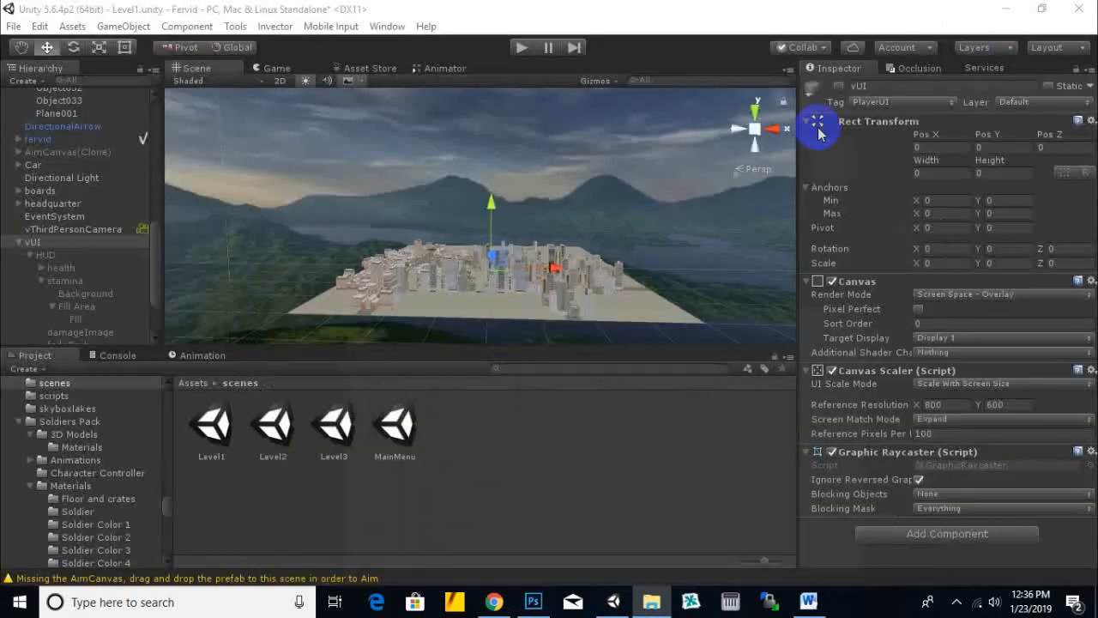
pyautogui.scroll(-3, 616, 219)
pyautogui.click(193, 383)
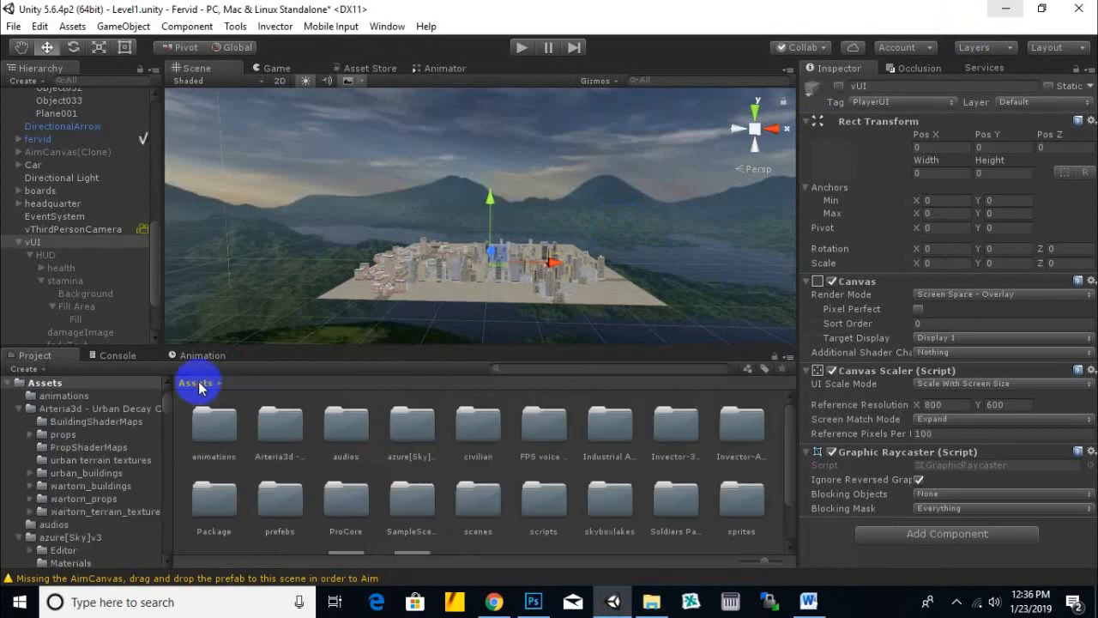
pyautogui.scroll(-2, 550, 502)
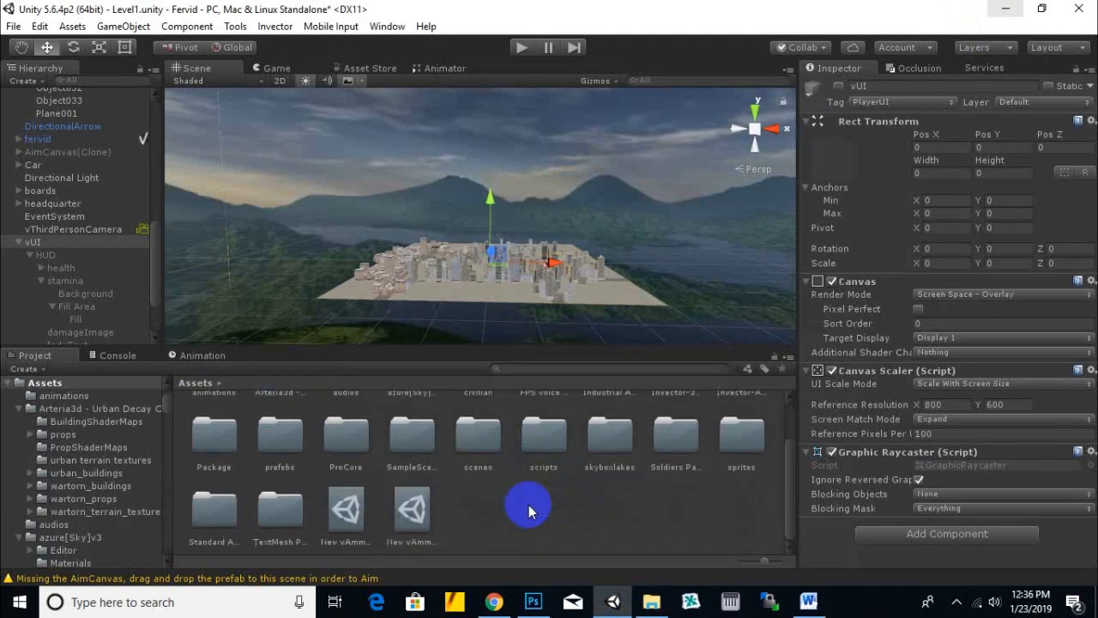
pyautogui.doubleClick(736, 442)
pyautogui.doubleClick(748, 428)
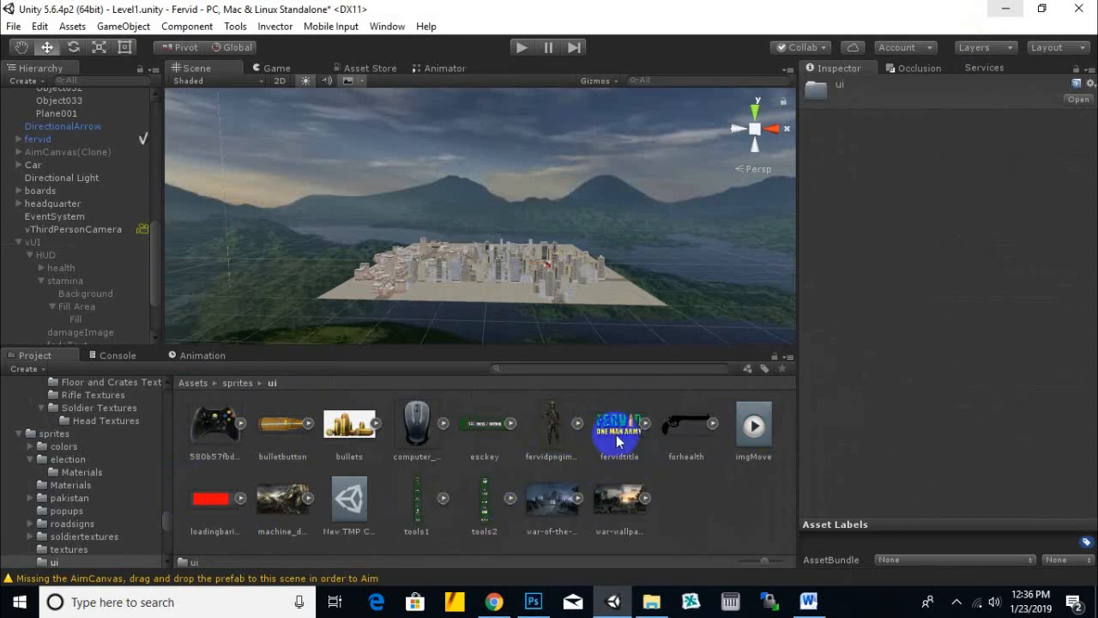
pyautogui.click(682, 442)
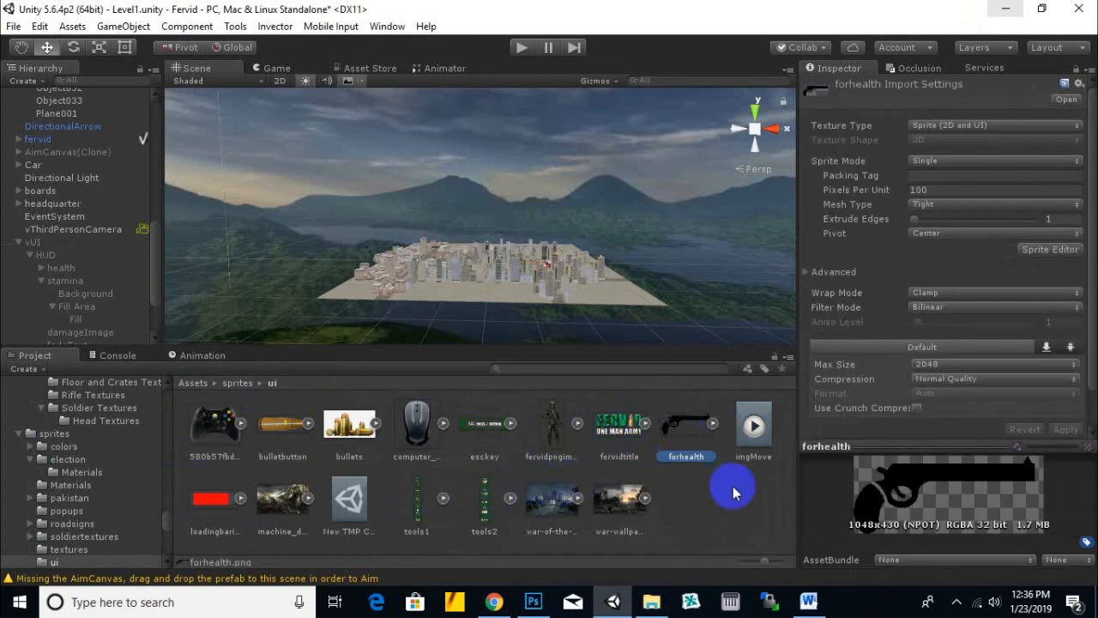
pyautogui.click(966, 127)
pyautogui.click(781, 32)
# - Play-test the Level1 scene, firing the soldier's weapon once, and stop the game
pyautogui.moveTo(634, 201)
pyautogui.mouseDown(button='right')
pyautogui.moveTo(633, 246)
pyautogui.moveTo(644, 250)
pyautogui.moveTo(623, 265)
pyautogui.moveTo(551, 190)
pyautogui.mouseUp(button='right')
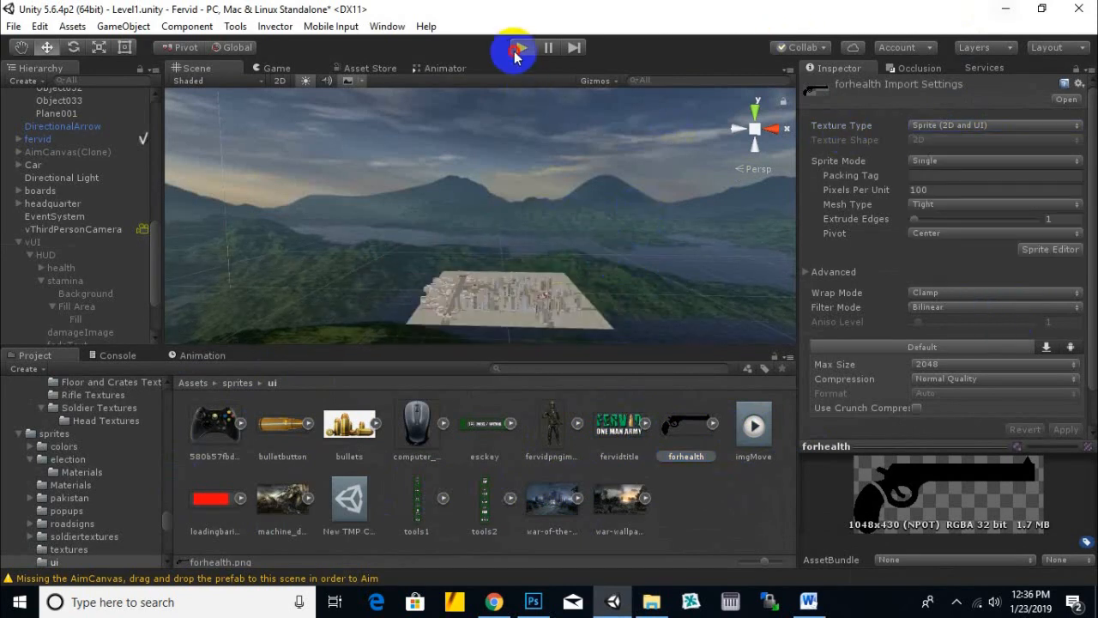
pyautogui.click(519, 49)
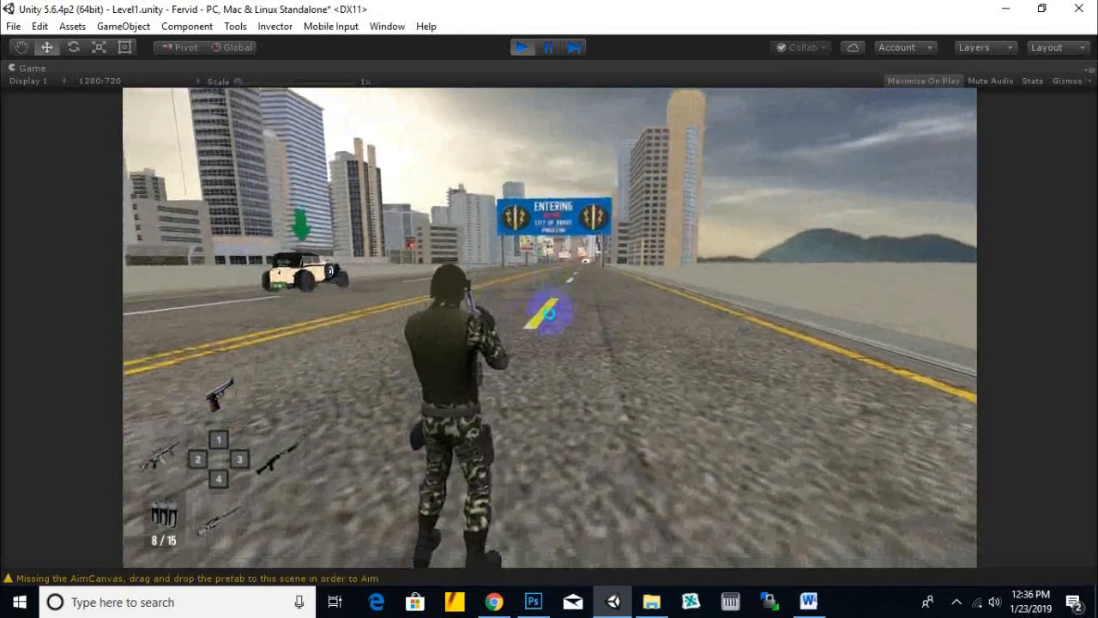
pyautogui.click(550, 314)
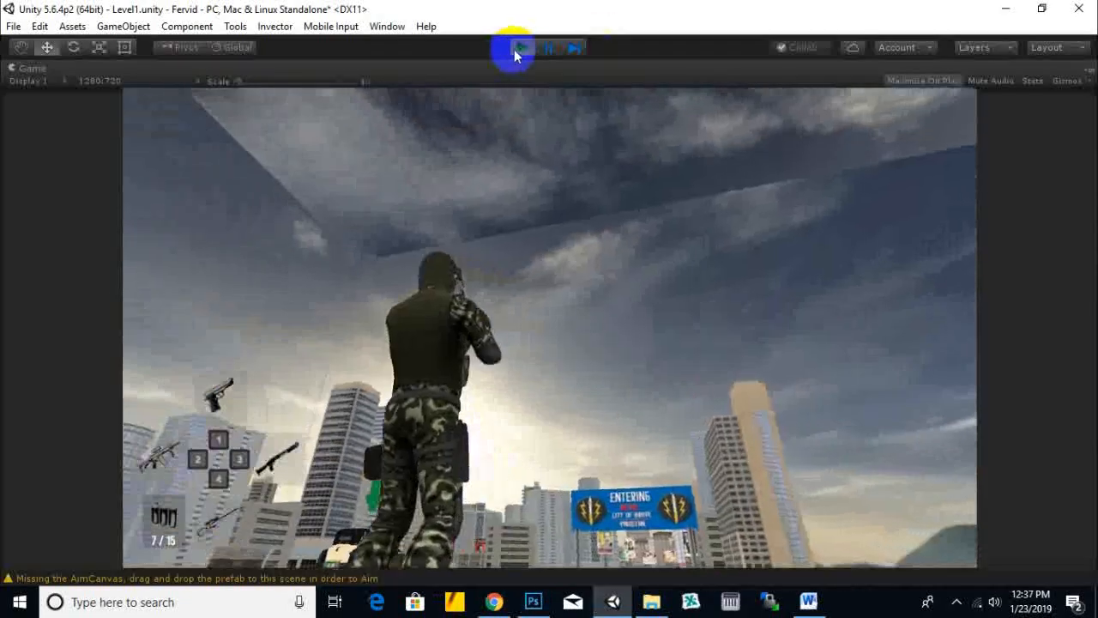
pyautogui.click(519, 48)
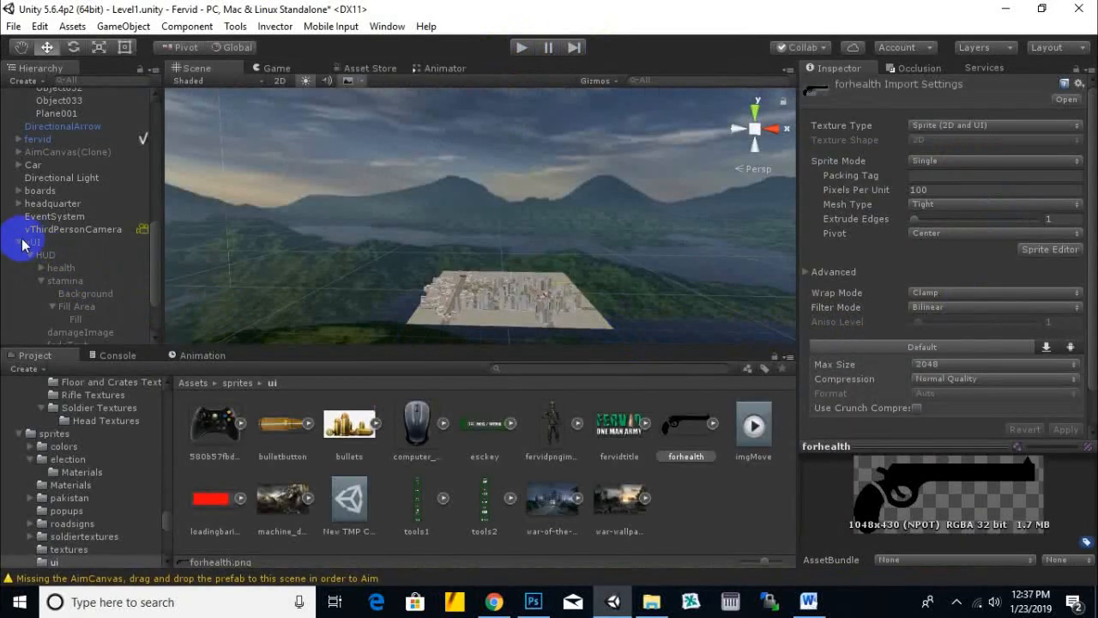
# - Collapse the vUI object in the hierarchy and add a new UI Panel to the scene
pyautogui.click(21, 243)
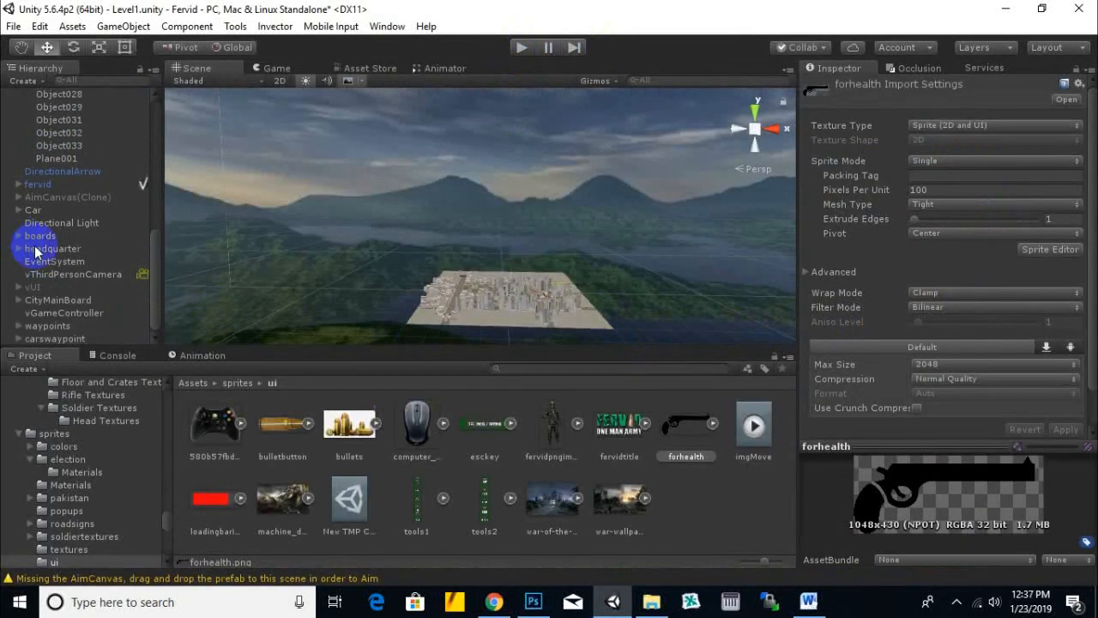
pyautogui.click(34, 83)
pyautogui.moveTo(41, 222)
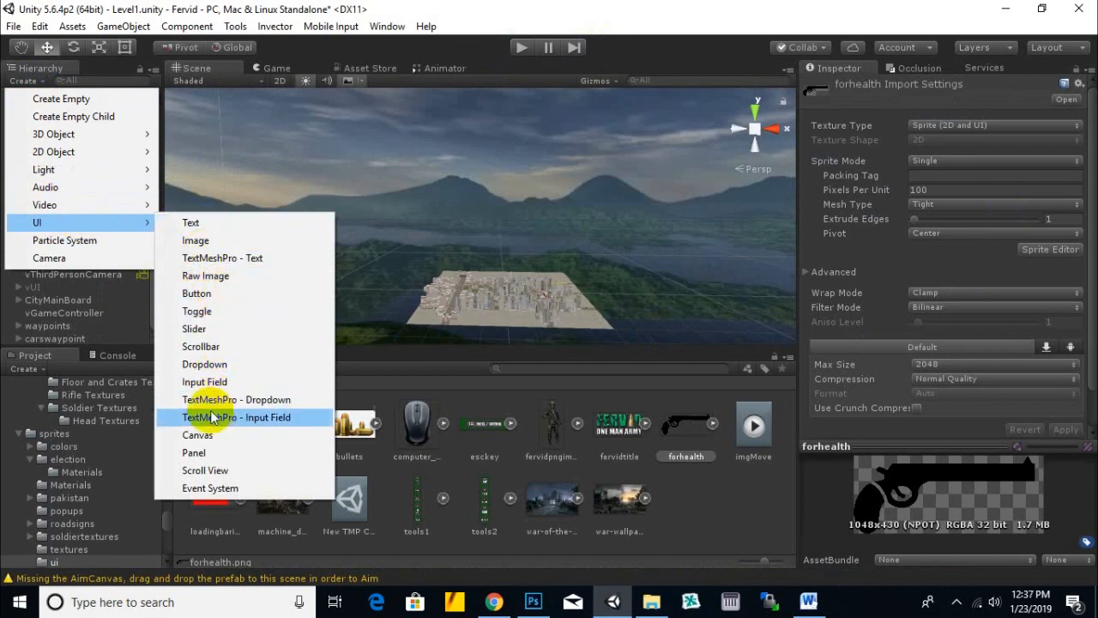
pyautogui.click(196, 451)
pyautogui.scroll(-3, 499, 249)
pyautogui.moveTo(392, 281); pyautogui.dragTo(419, 277, button='middle')
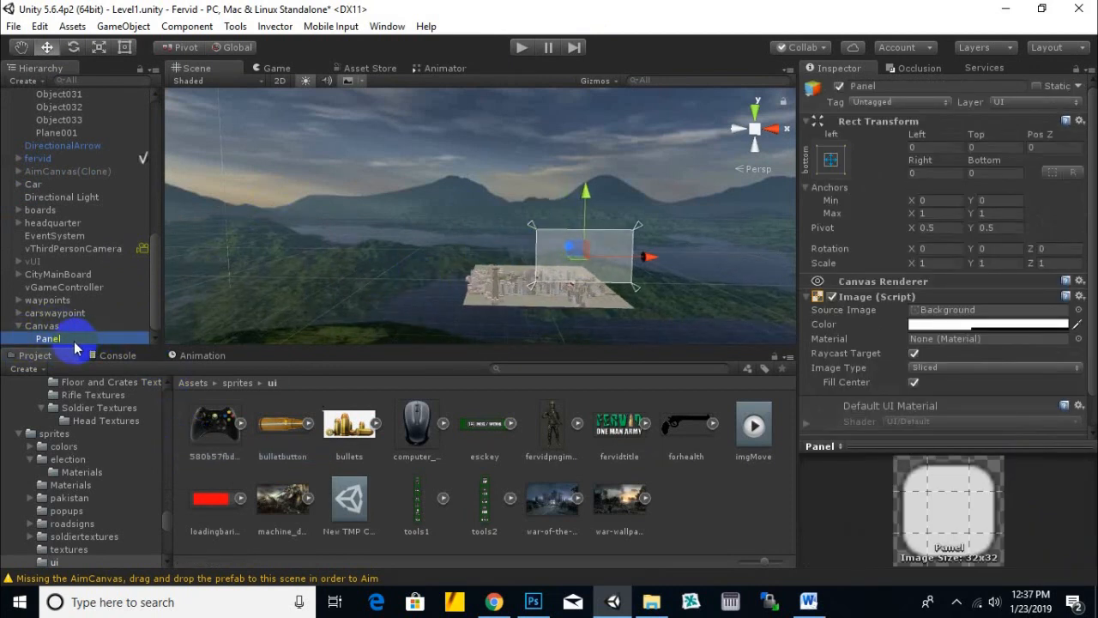
# - Rename the Panel's parent Canvas to "controls"
pyautogui.rightClick(44, 326)
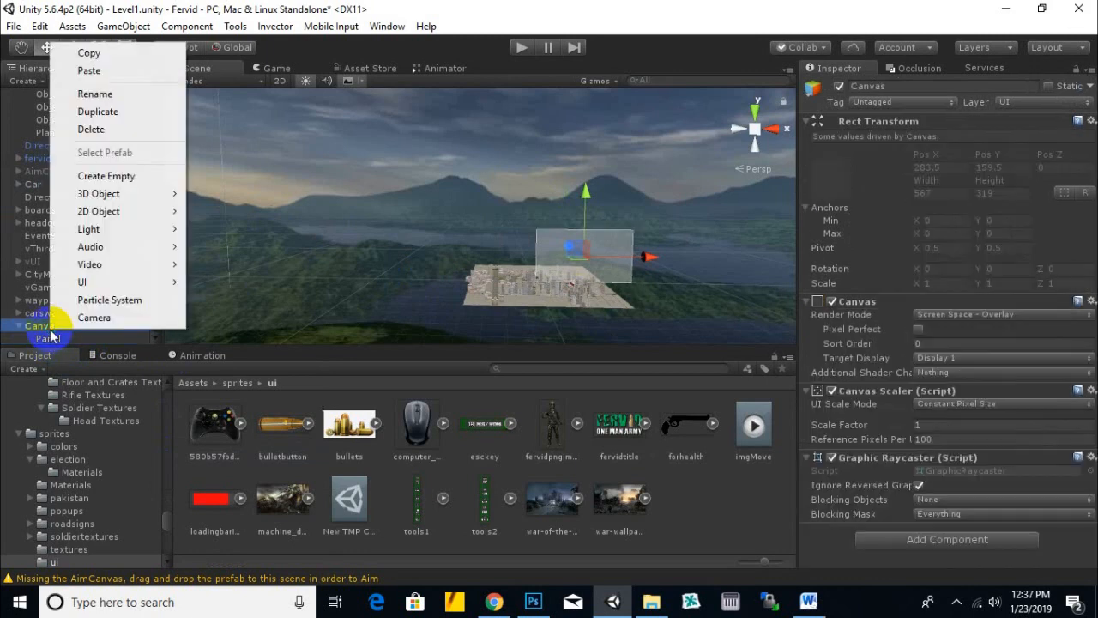
pyautogui.click(103, 94)
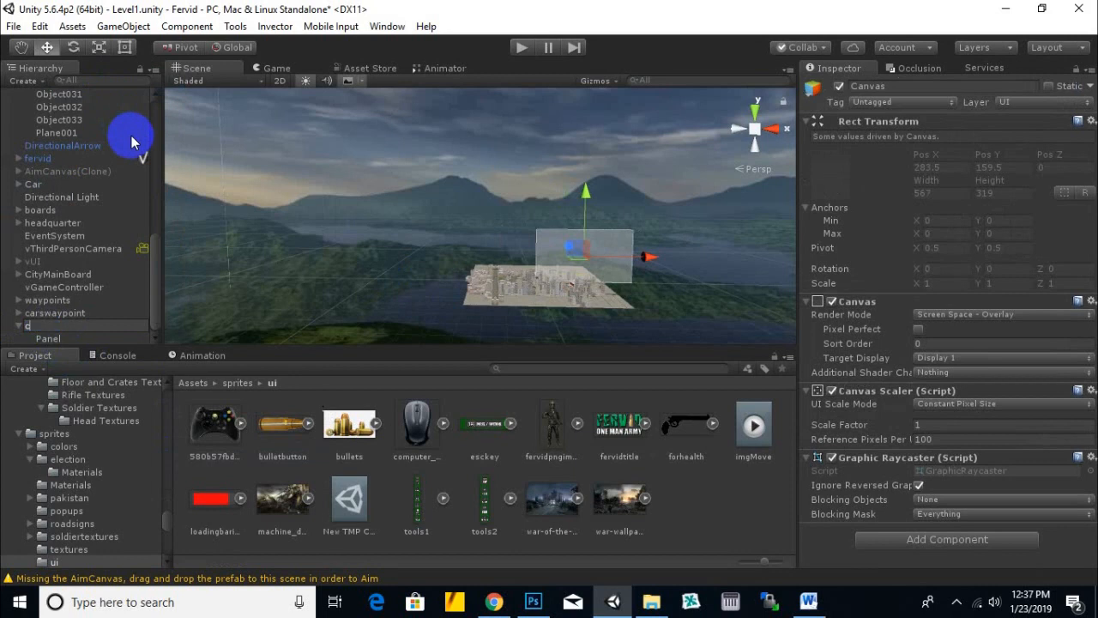
pyautogui.write('controls')
pyautogui.press('Return')
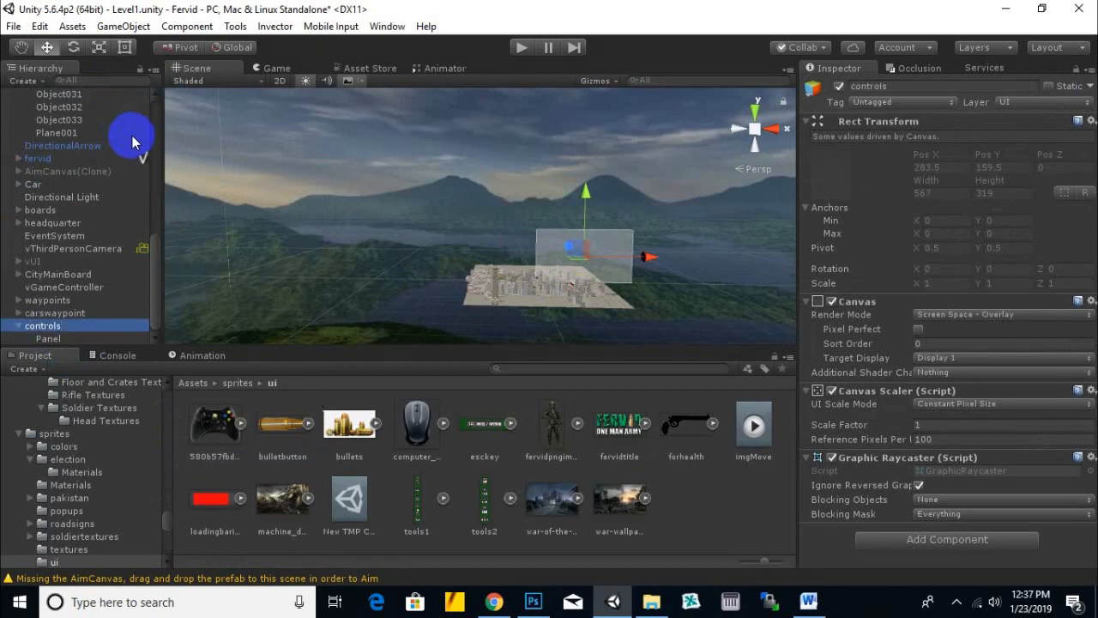
# - Select the Panel under controls and switch the scene view to 2D with the panel filling the view
pyautogui.click(48, 339)
pyautogui.scroll(2, 592, 315)
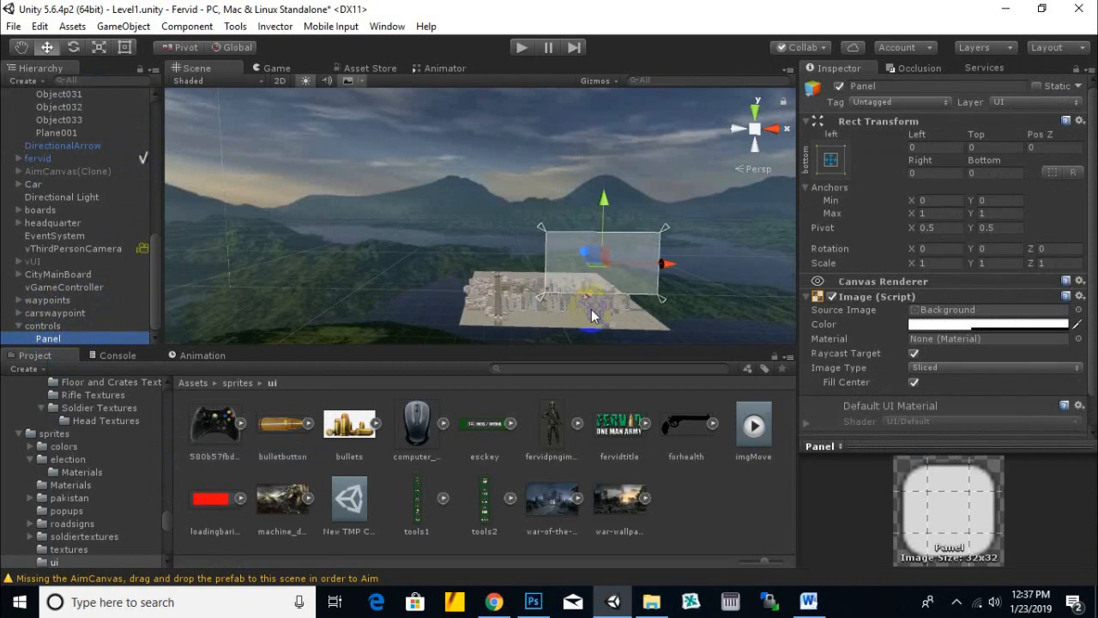
pyautogui.moveTo(592, 316); pyautogui.dragTo(550, 313, button='middle')
pyautogui.click(280, 81)
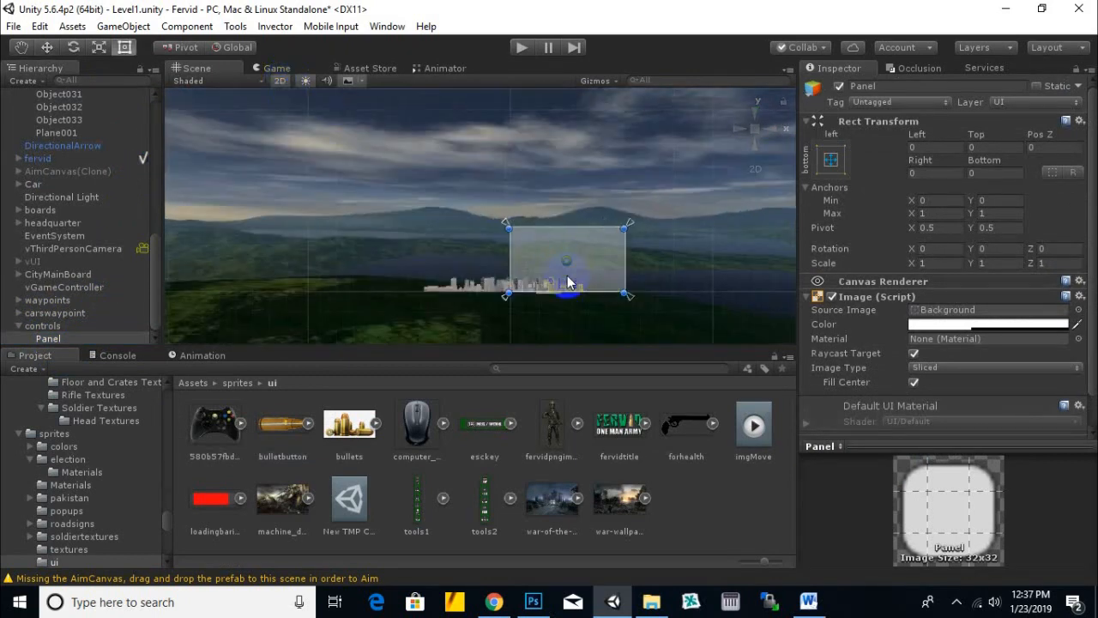
pyautogui.moveTo(571, 287); pyautogui.dragTo(503, 223, button='middle')
pyautogui.scroll(12, 570, 272)
pyautogui.moveTo(571, 269); pyautogui.dragTo(473, 254, button='middle')
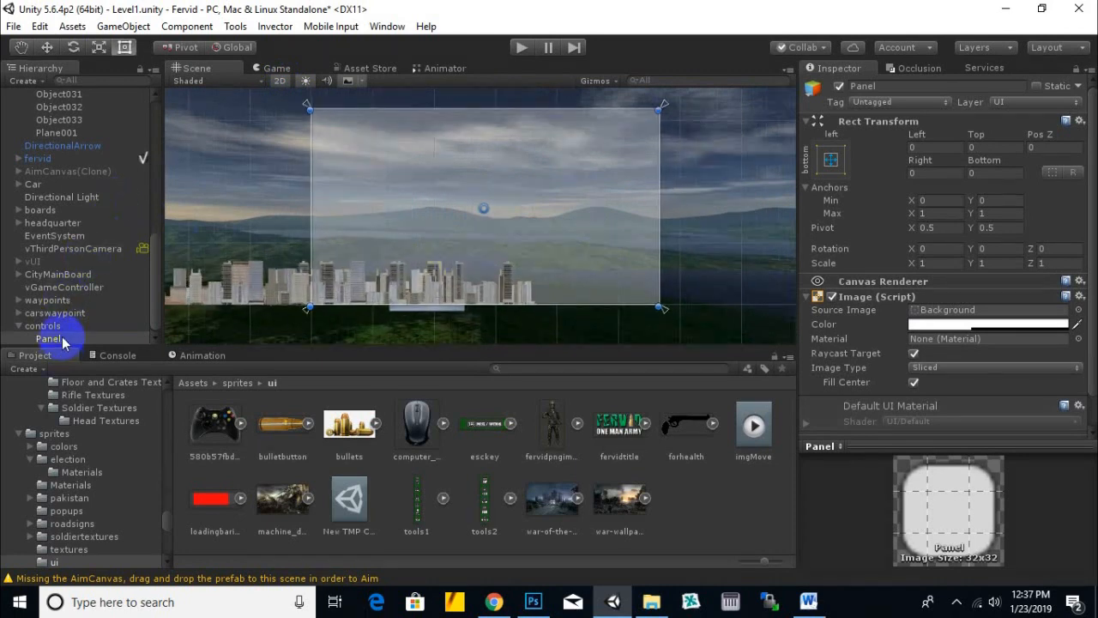
# - Scale the Panel down uniformly to about 0.11 on all axes
pyautogui.moveTo(485, 207); pyautogui.dragTo(463, 260)
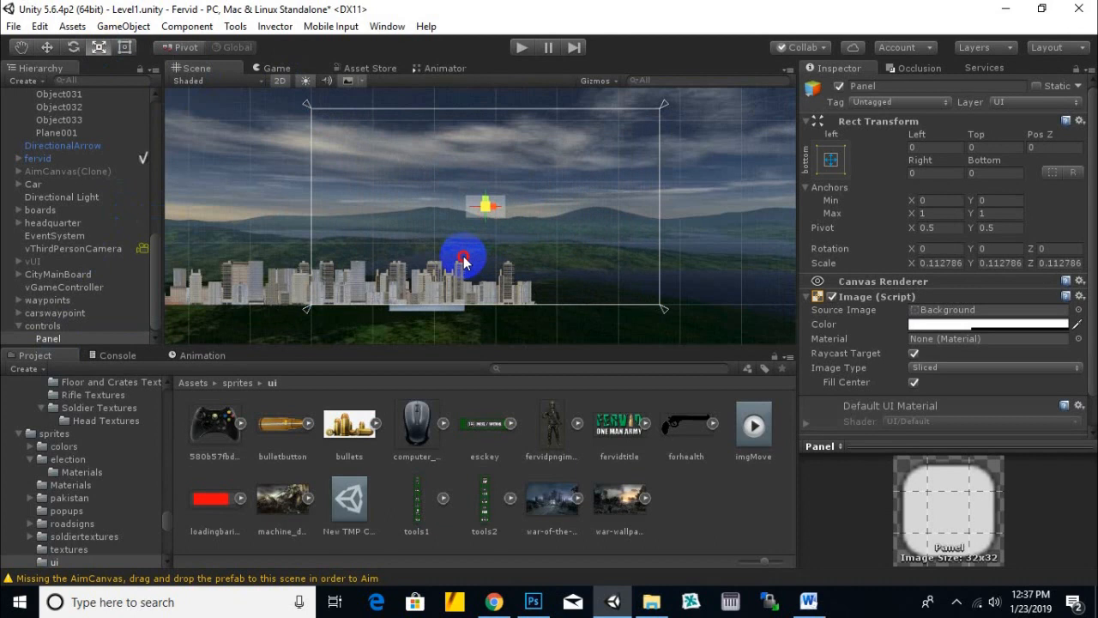
pyautogui.press('q')
pyautogui.scroll(5, 478, 223)
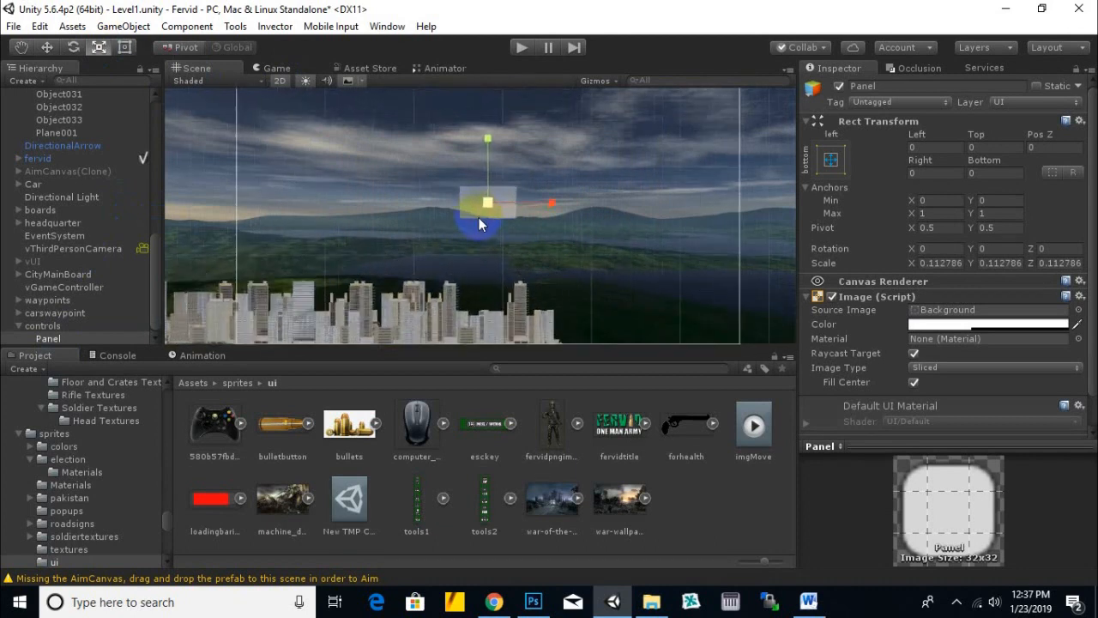
pyautogui.moveTo(479, 241); pyautogui.dragTo(480, 271)
pyautogui.press('r')
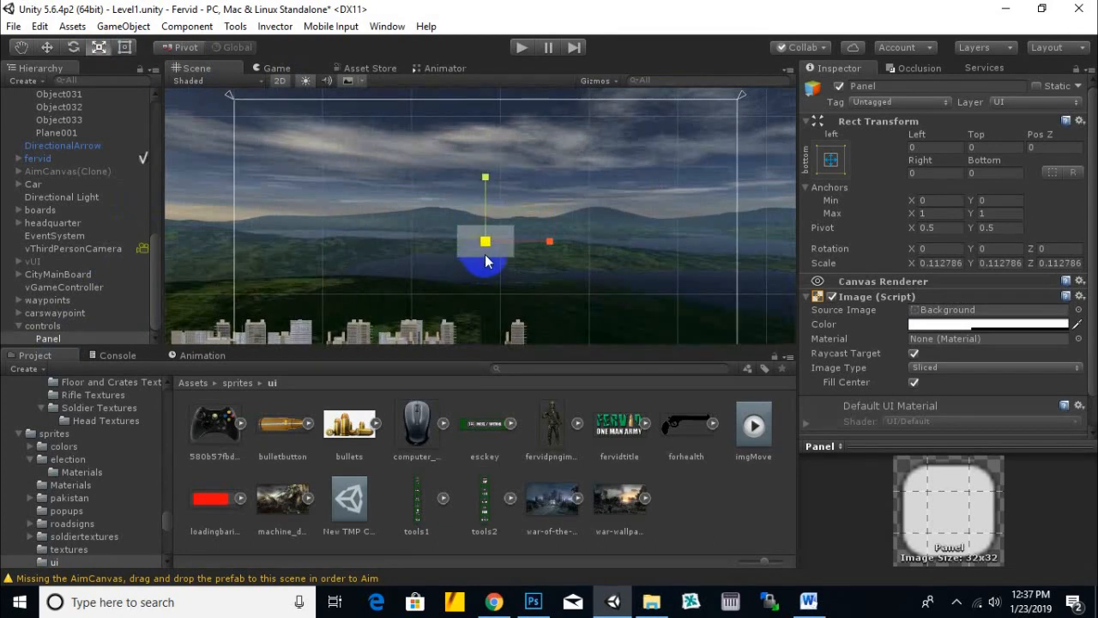
# - Move the Panel about 139 units up and 139 units left of the controls canvas centre and play-test the scene
pyautogui.scroll(-8, 372, 236)
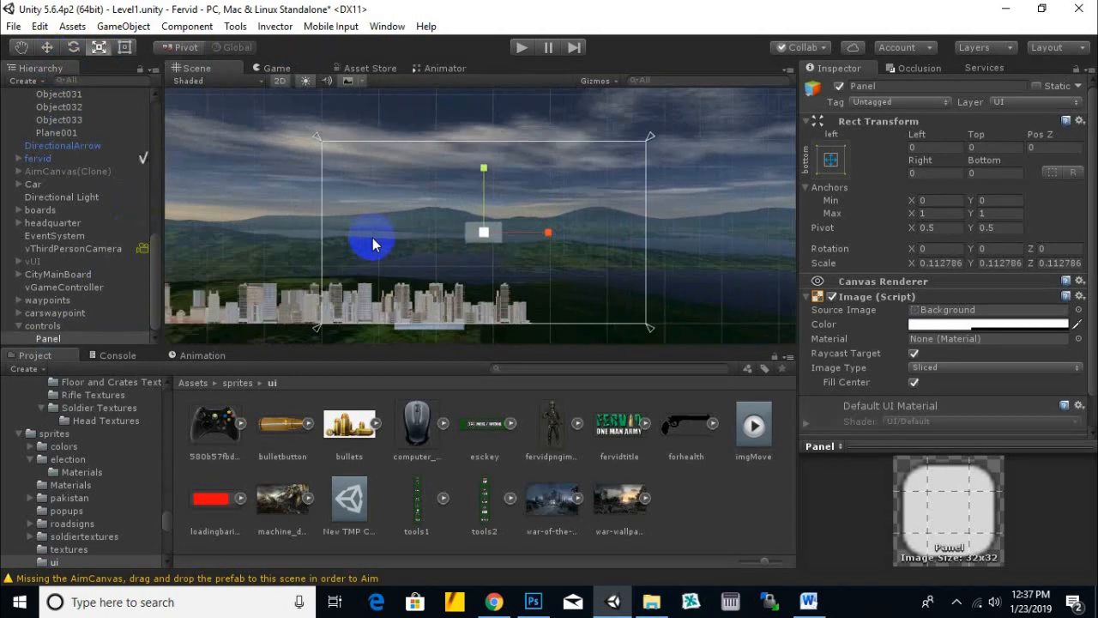
pyautogui.moveTo(378, 244); pyautogui.dragTo(380, 314, button='middle')
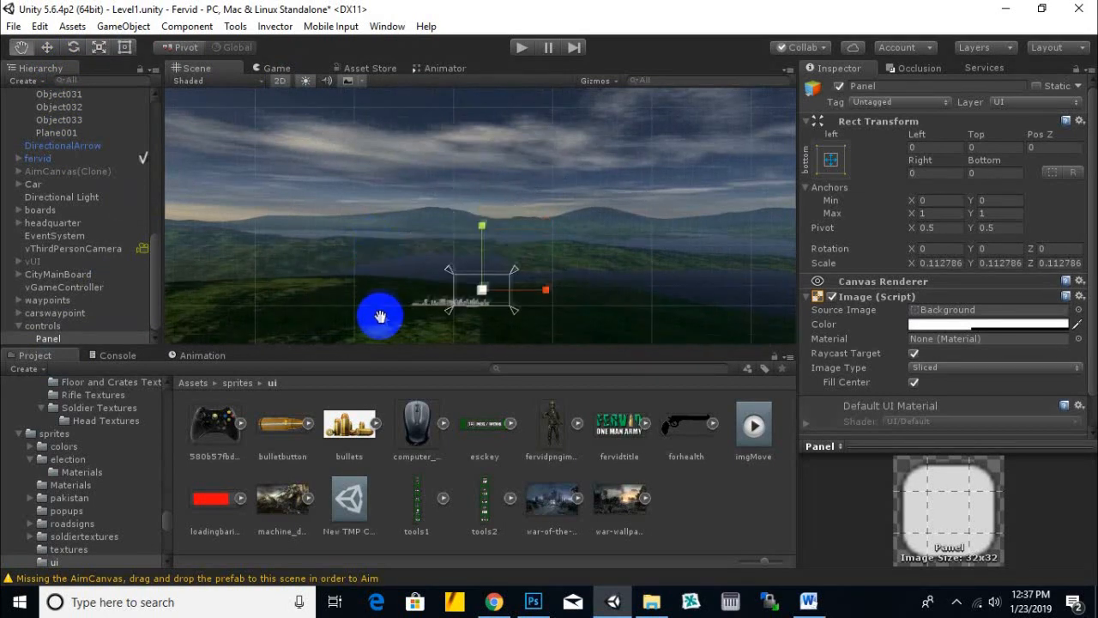
pyautogui.click(48, 47)
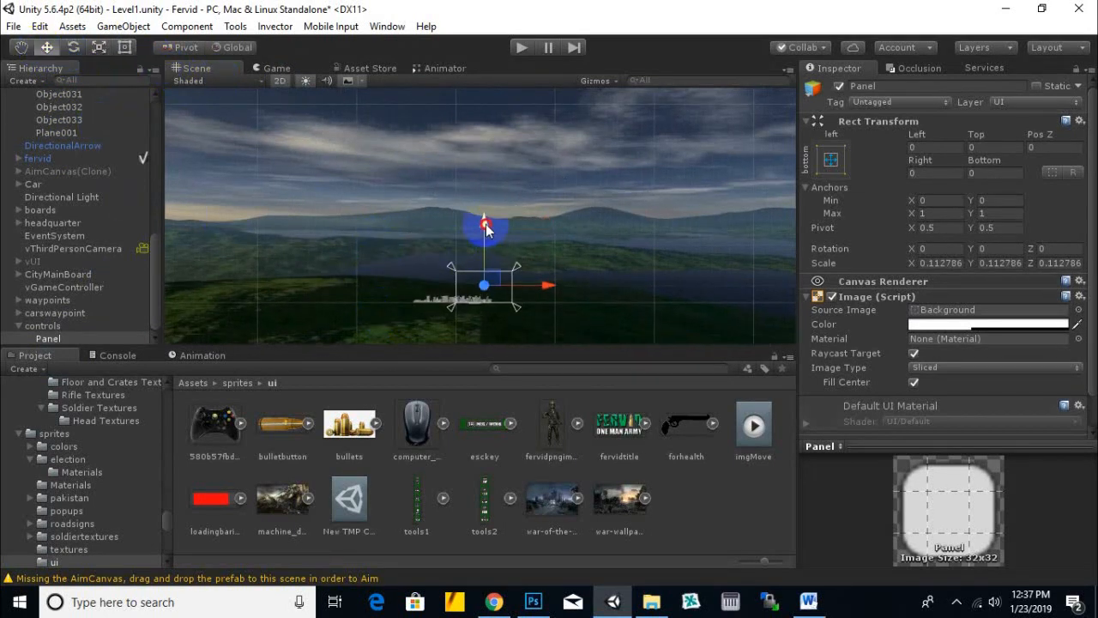
pyautogui.click(523, 49)
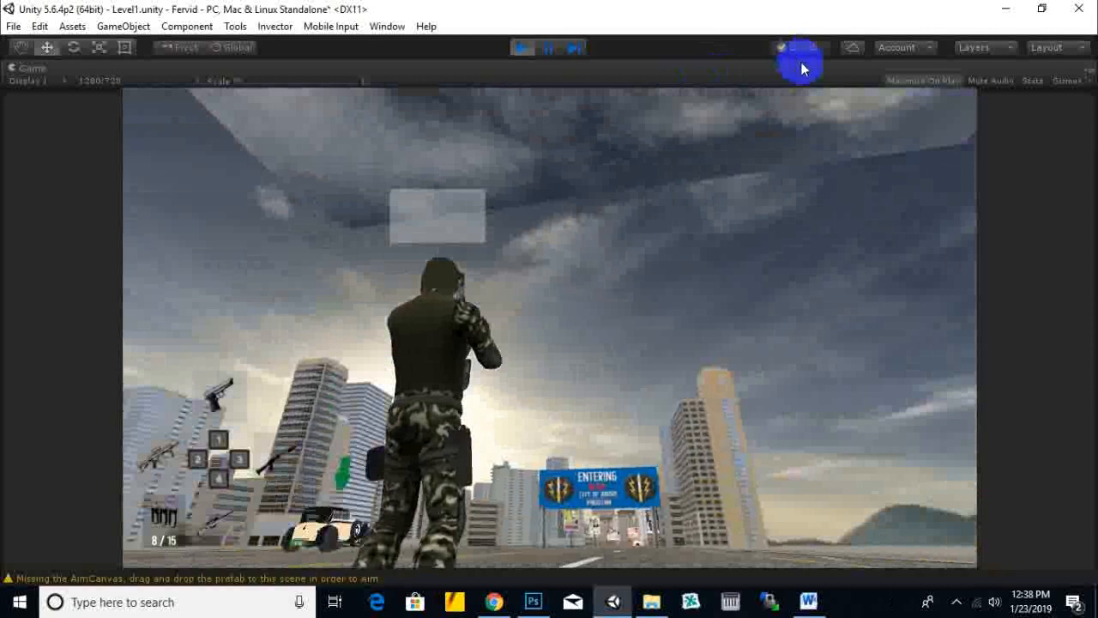
pyautogui.click(519, 49)
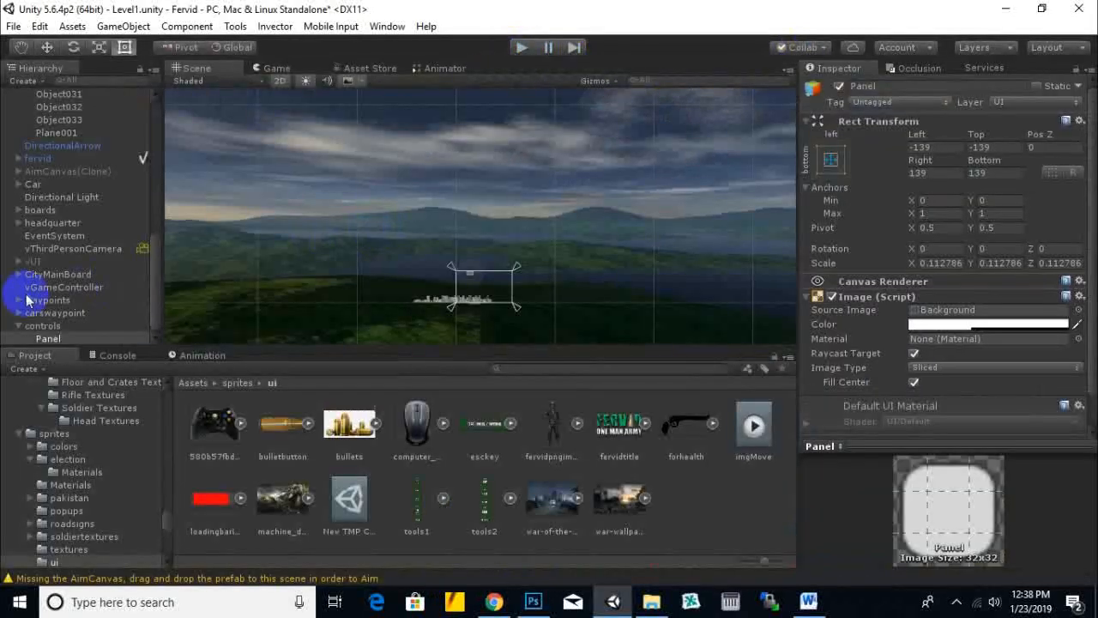
# - Enable the inactive vUI and AimCanvas(Clone) objects in the scene
pyautogui.click(35, 262)
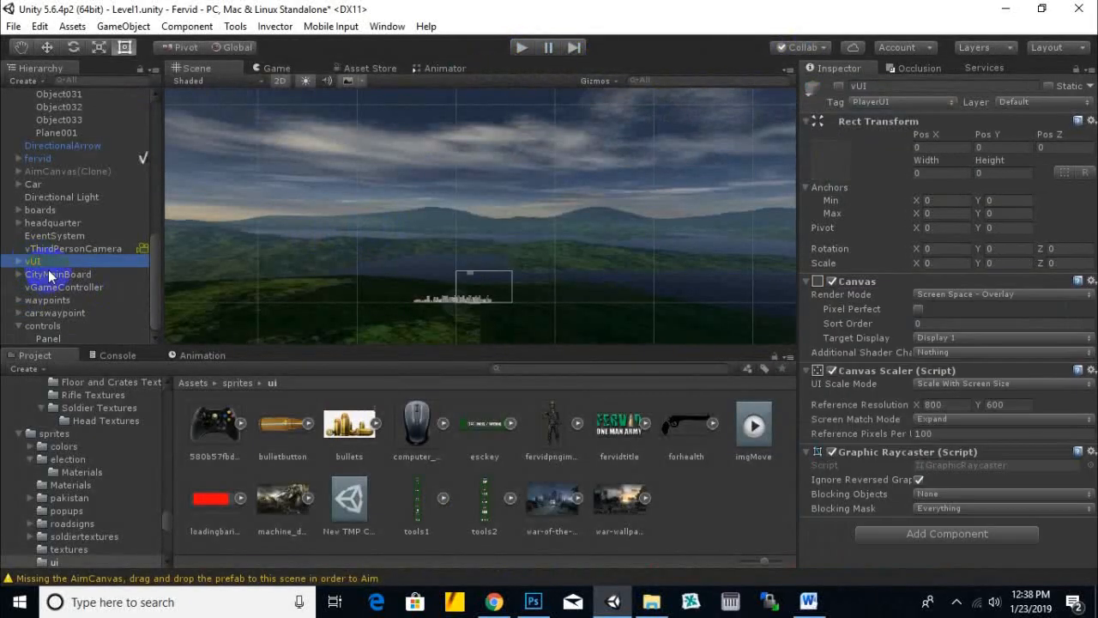
pyautogui.click(838, 87)
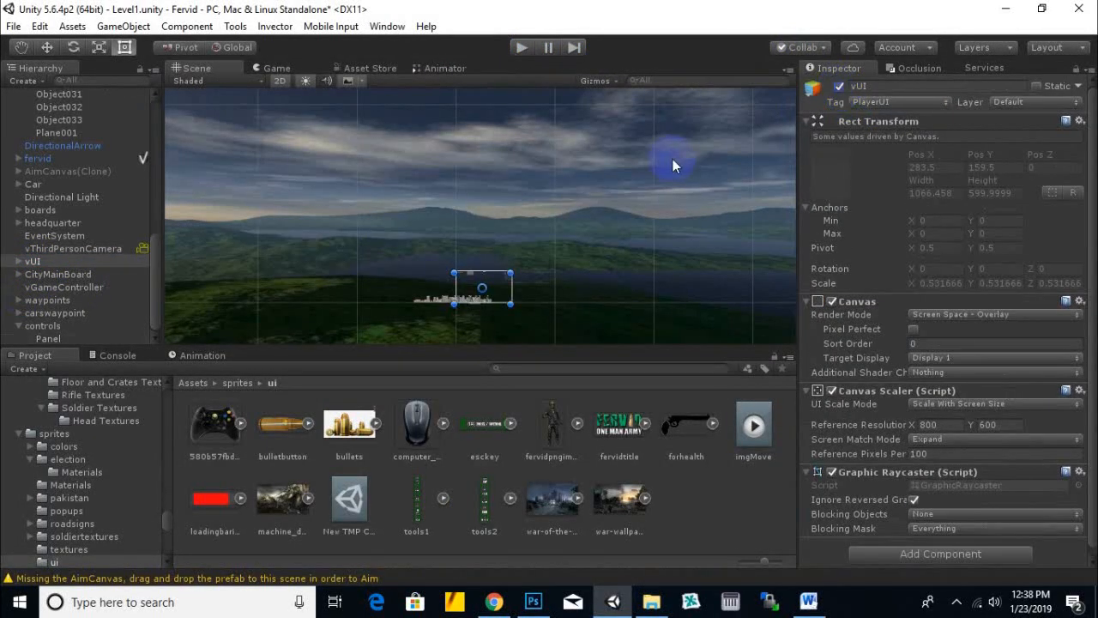
pyautogui.click(52, 171)
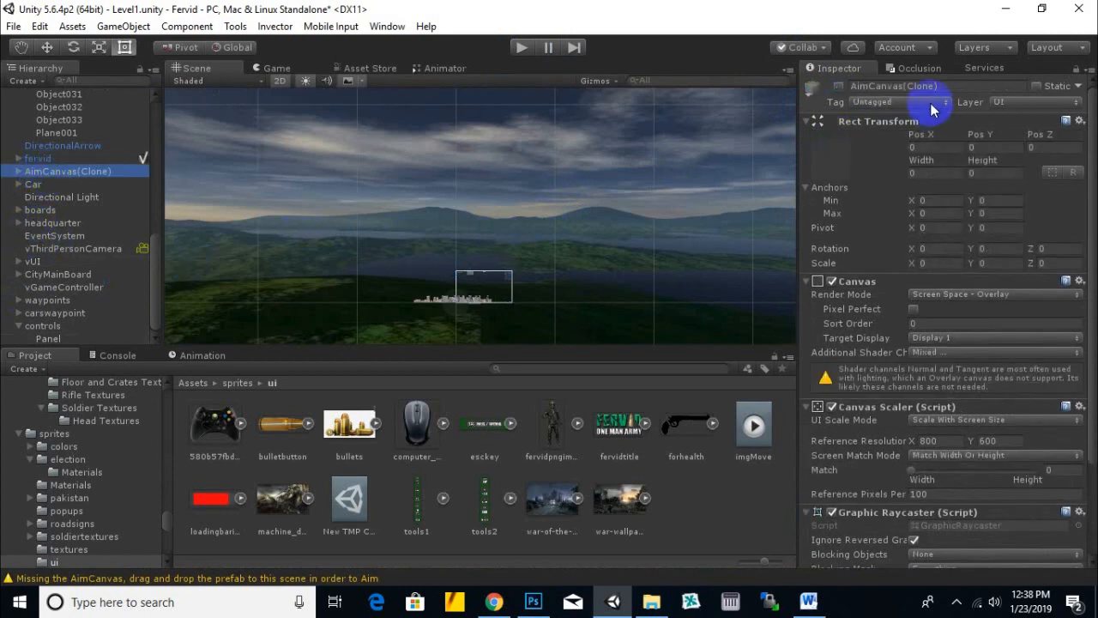
pyautogui.click(839, 87)
# - Play-test the scene, examine the console error from vHUDController, and stop the playback
pyautogui.click(521, 47)
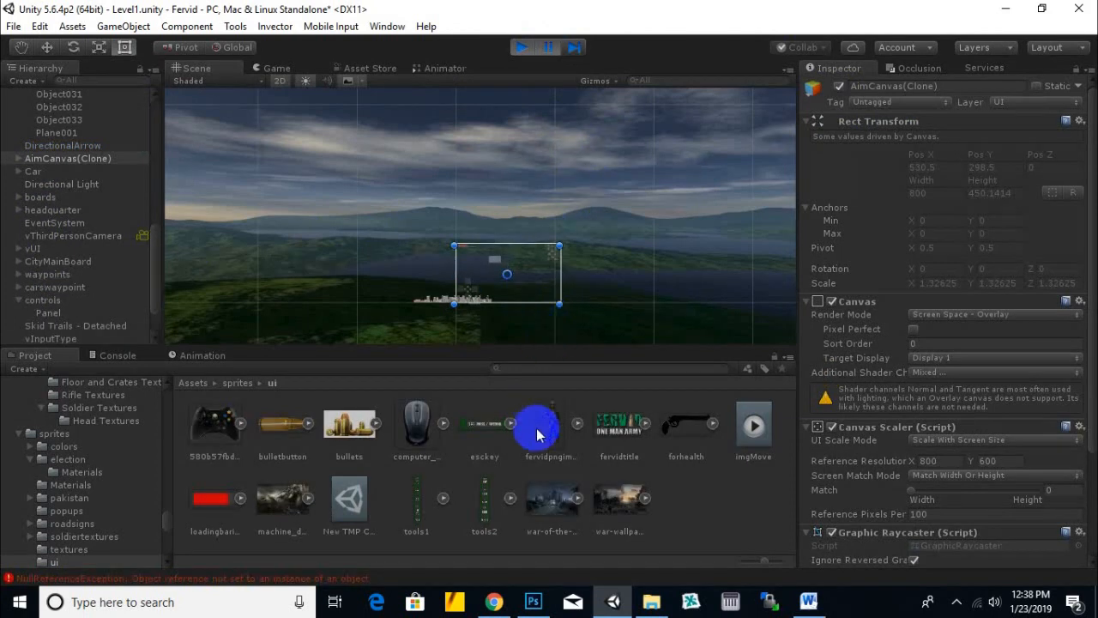
pyautogui.click(110, 579)
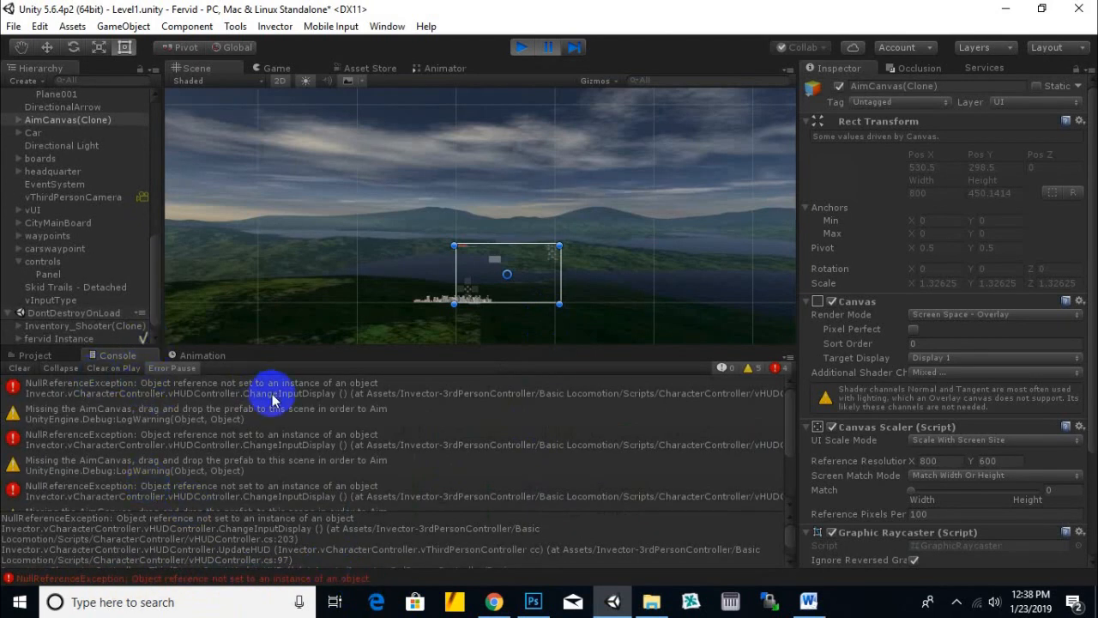
pyautogui.click(217, 397)
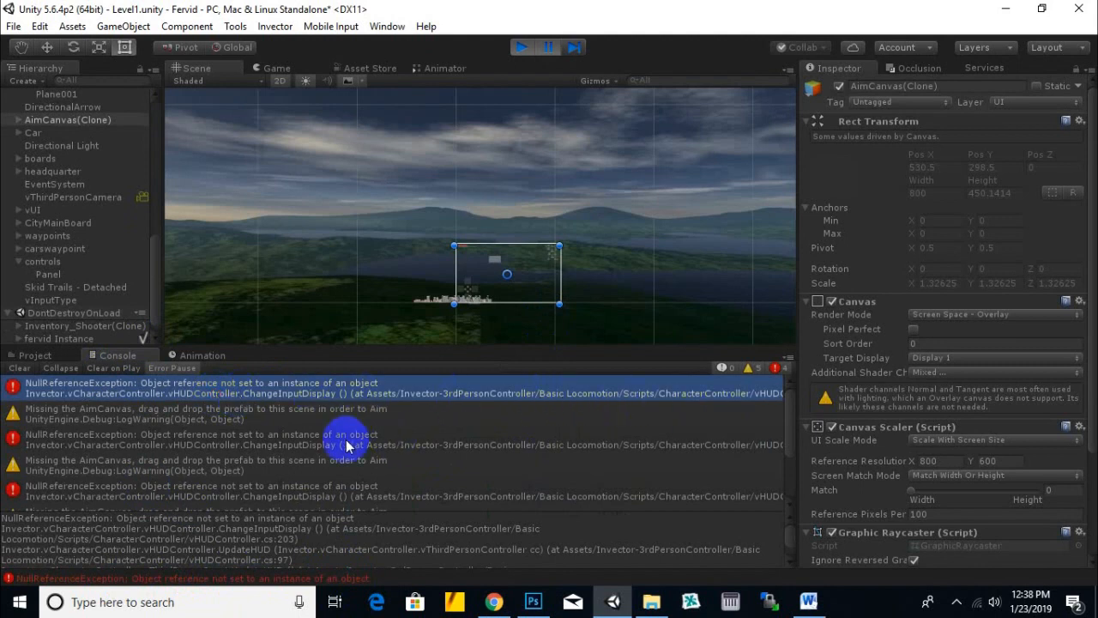
pyautogui.click(38, 354)
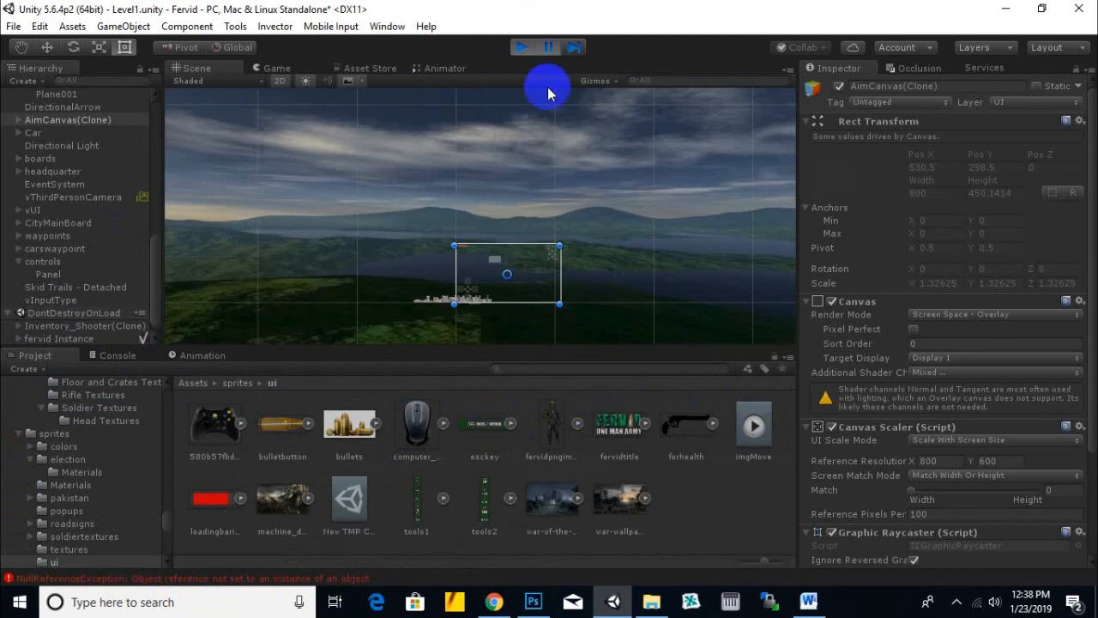
pyautogui.click(521, 47)
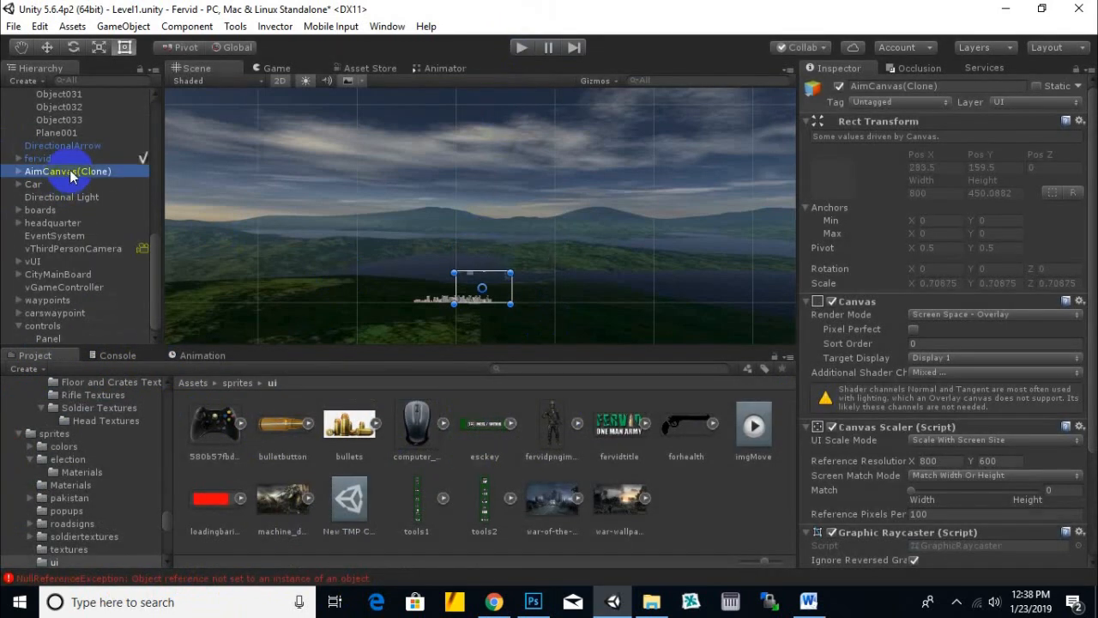
# - Delete AimCanvas(Clone) from the scene and test it with a short play run
pyautogui.press('Delete')
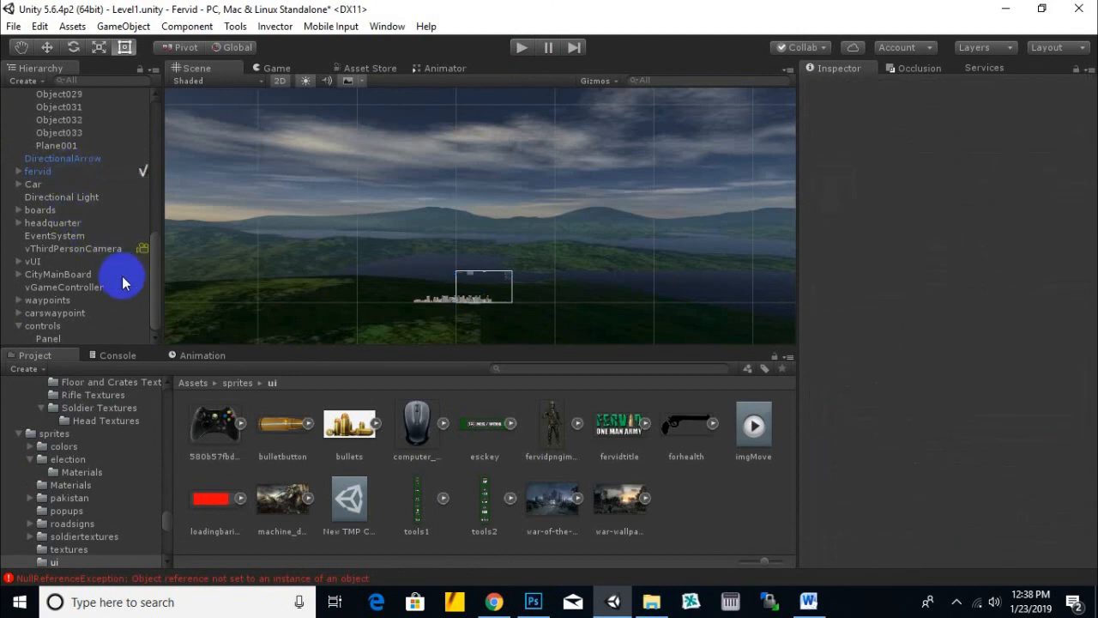
pyautogui.click(521, 48)
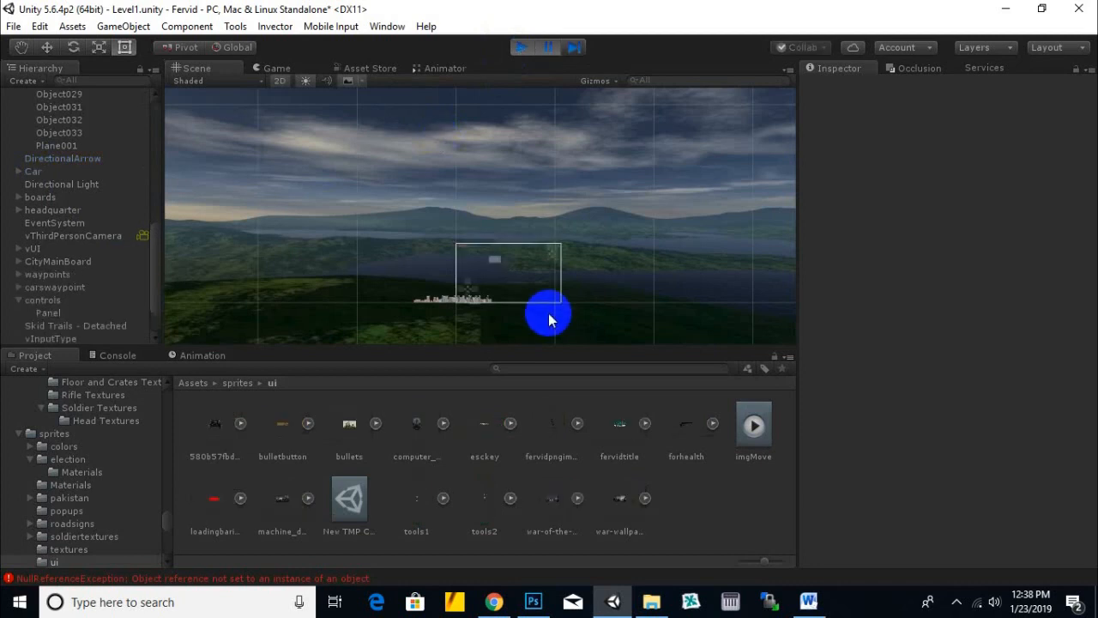
pyautogui.click(521, 47)
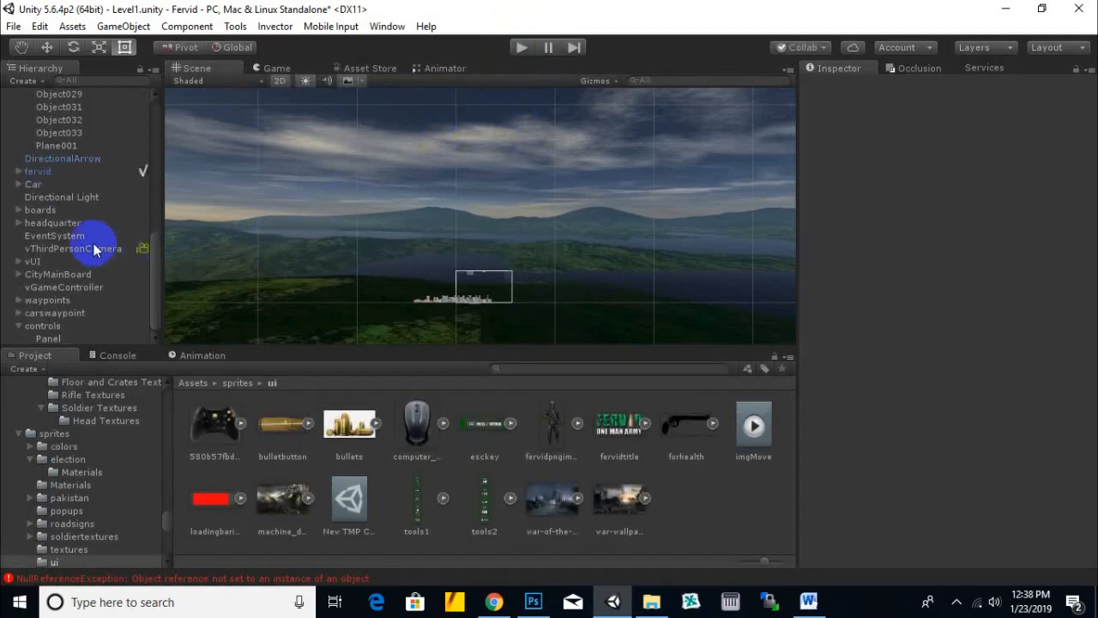
# - Delete the vUI object from the scene and play-test the level again
pyautogui.click(40, 262)
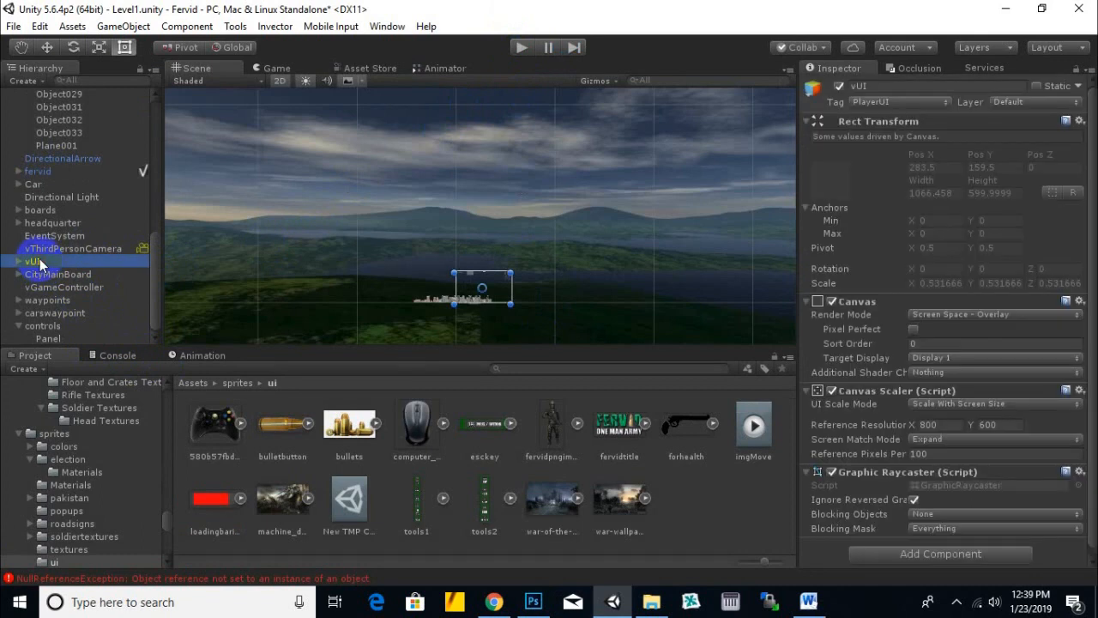
pyautogui.press('Delete')
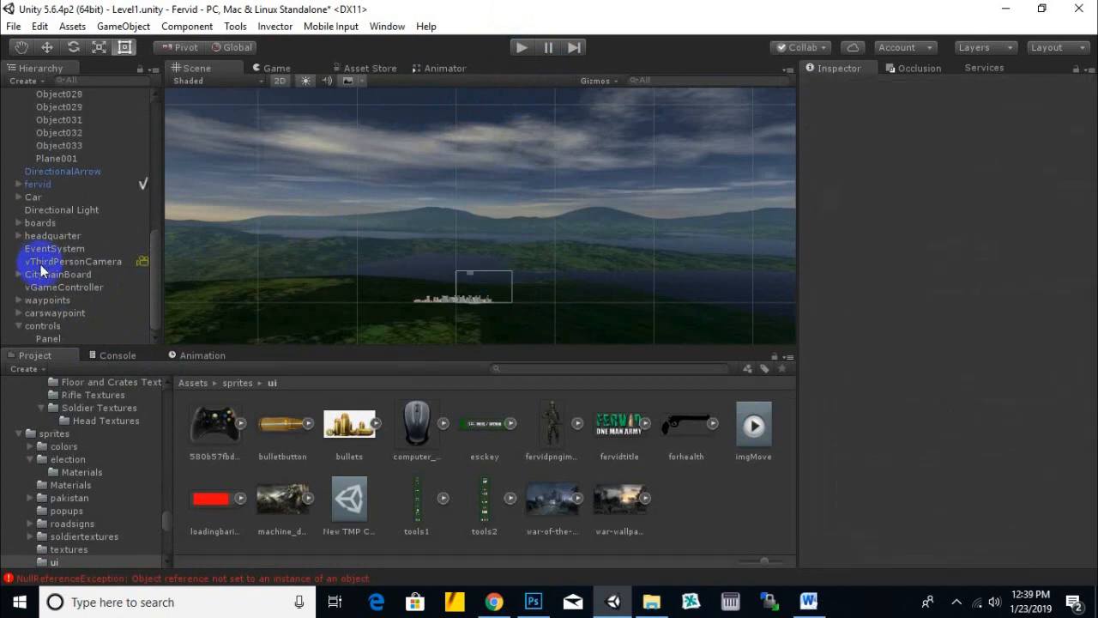
pyautogui.click(521, 48)
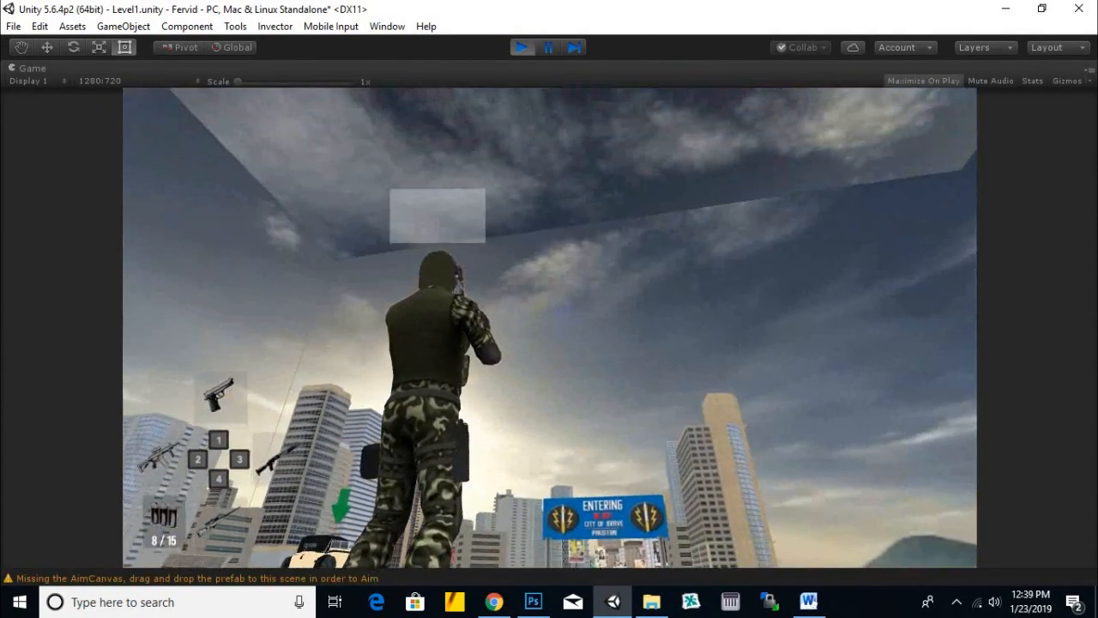
pyautogui.click(520, 48)
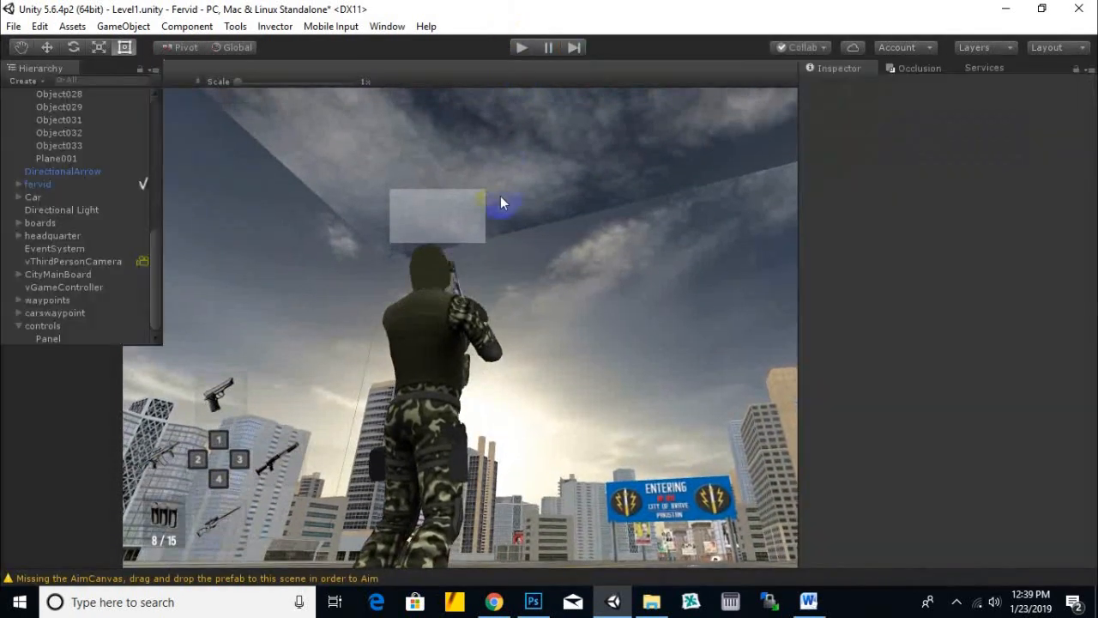
# - Delete the controls canvas together with its Panel from the scene
pyautogui.scroll(4, 84, 167)
pyautogui.scroll(-5, 333, 226)
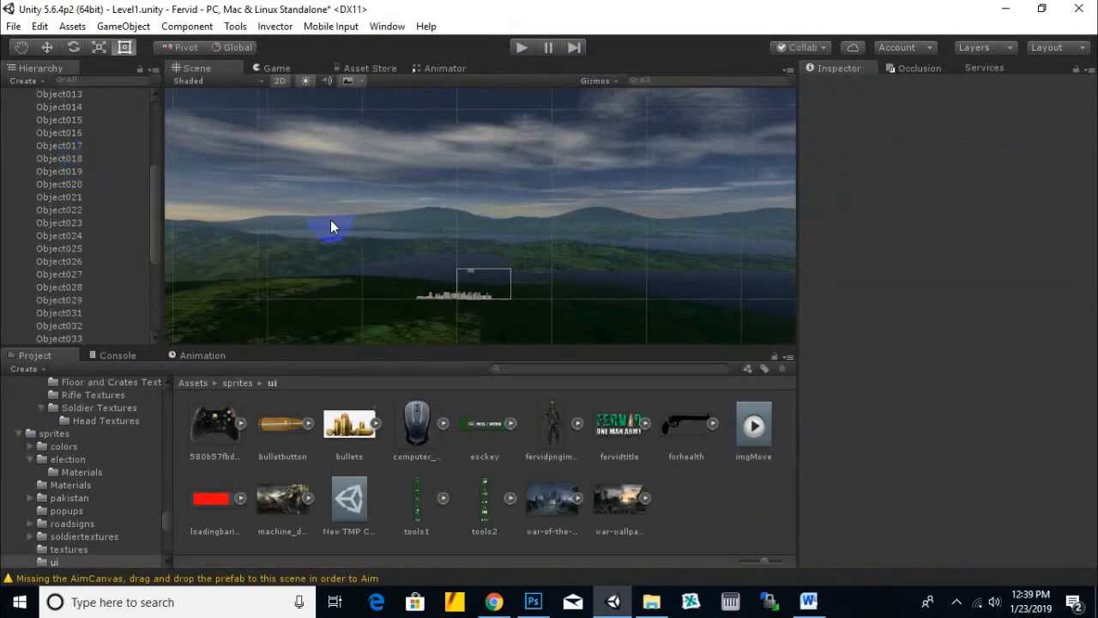
pyautogui.scroll(-4, 115, 278)
pyautogui.click(62, 326)
pyautogui.press('Delete')
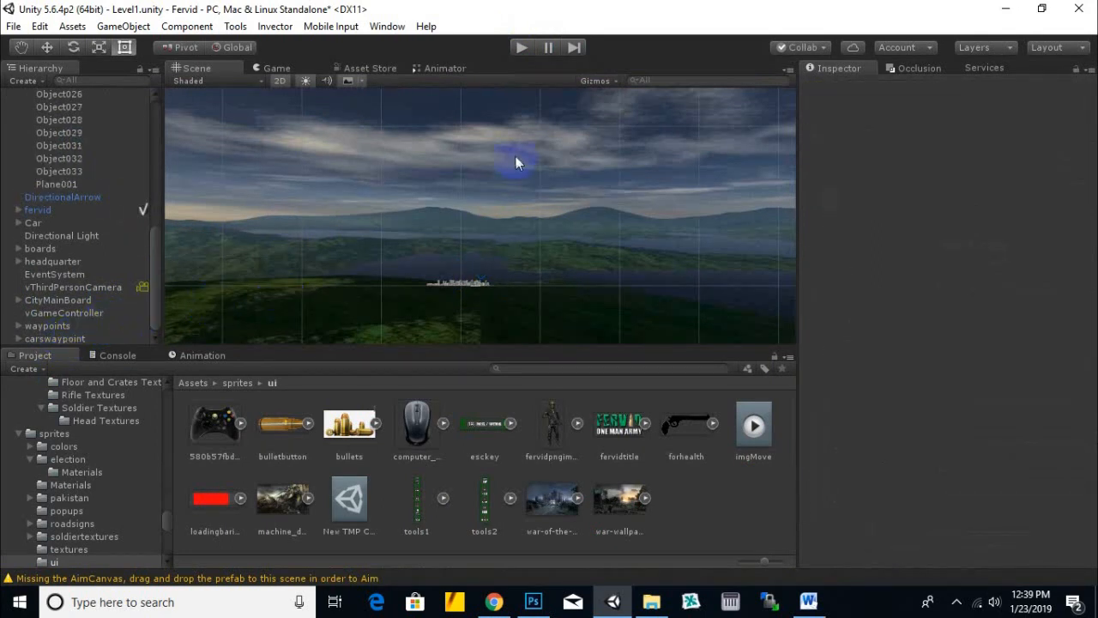
# - Switch the scene view back to 3D framed closely on the city, and select the fervidpngimage sprite
pyautogui.scroll(8, 449, 284)
pyautogui.moveTo(456, 285); pyautogui.dragTo(460, 226, button='middle')
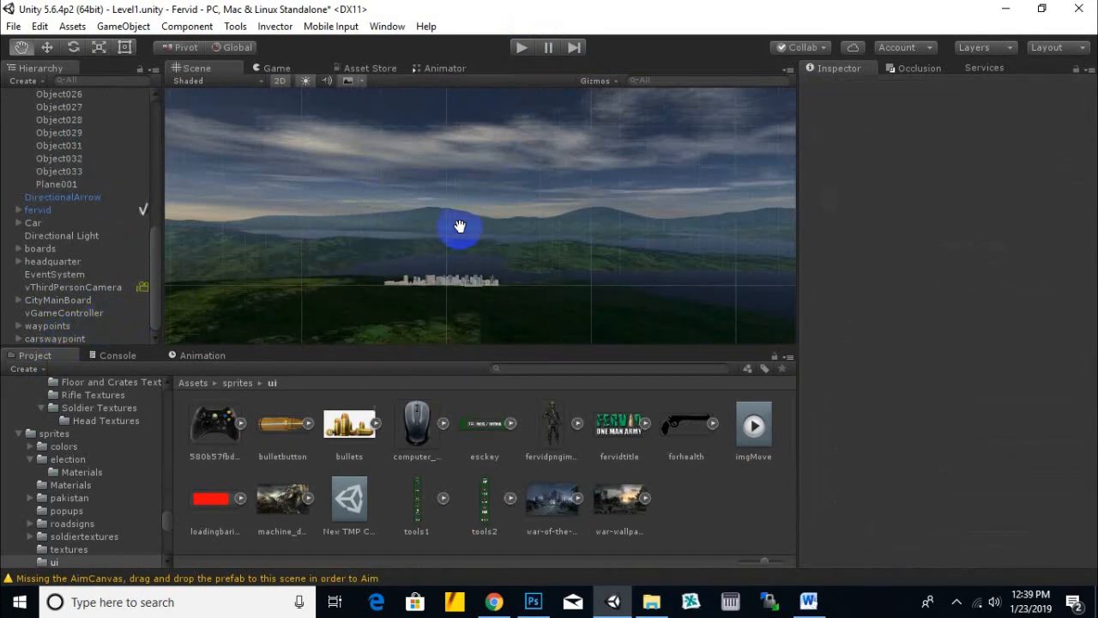
pyautogui.click(280, 80)
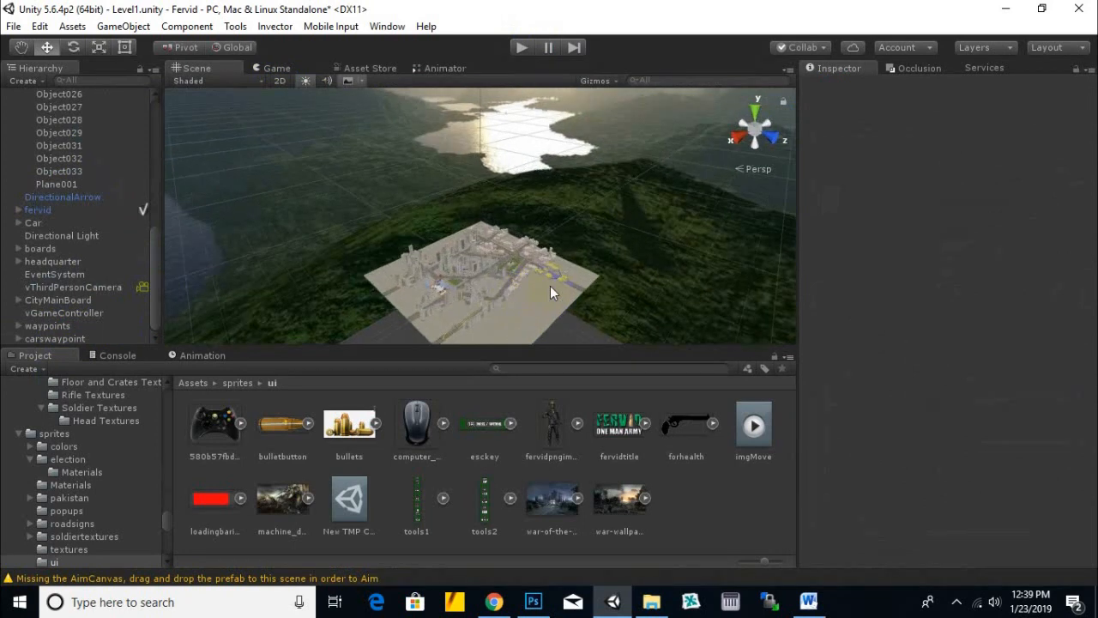
pyautogui.moveTo(550, 286); pyautogui.dragTo(599, 219, button='middle')
pyautogui.scroll(4, 496, 304)
pyautogui.scroll(5, 490, 290)
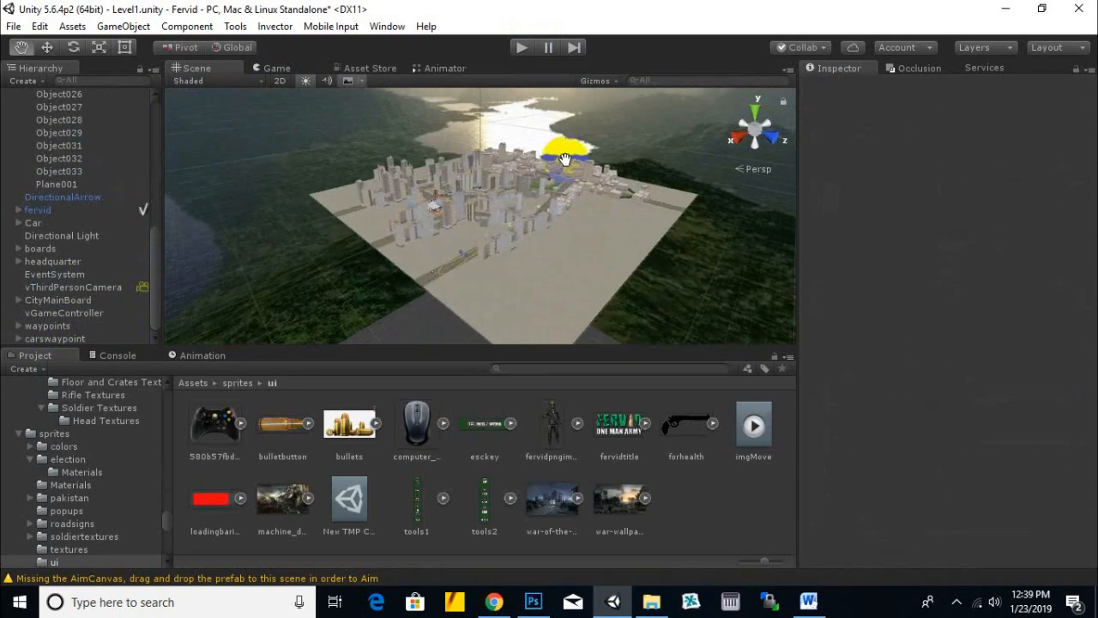
pyautogui.scroll(3, 489, 291)
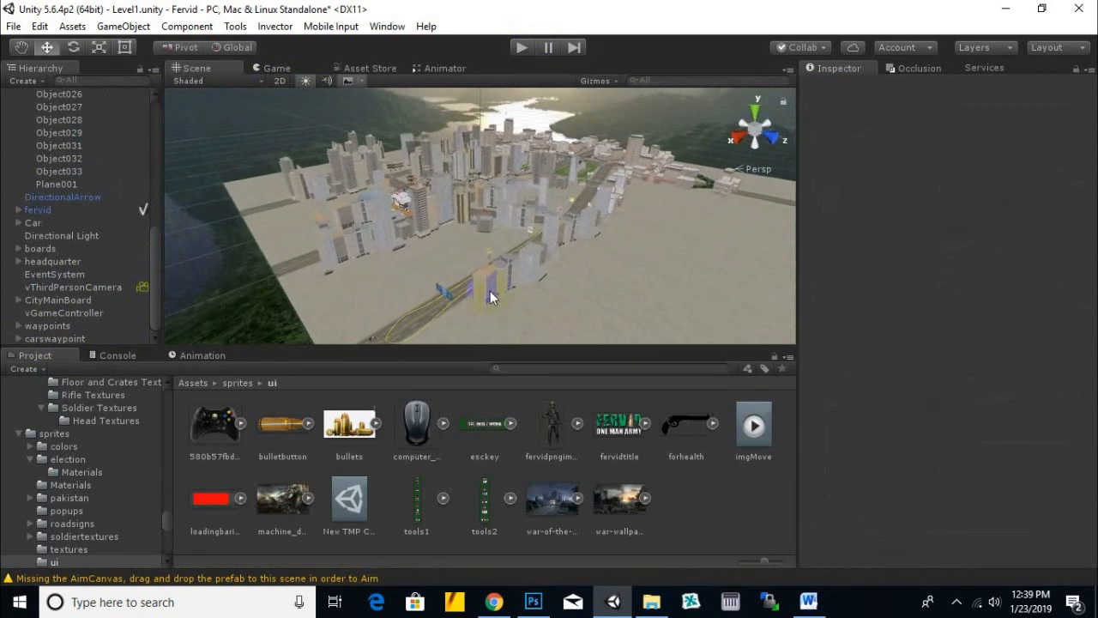
pyautogui.click(550, 433)
pyautogui.moveTo(557, 450); pyautogui.dragTo(435, 108)
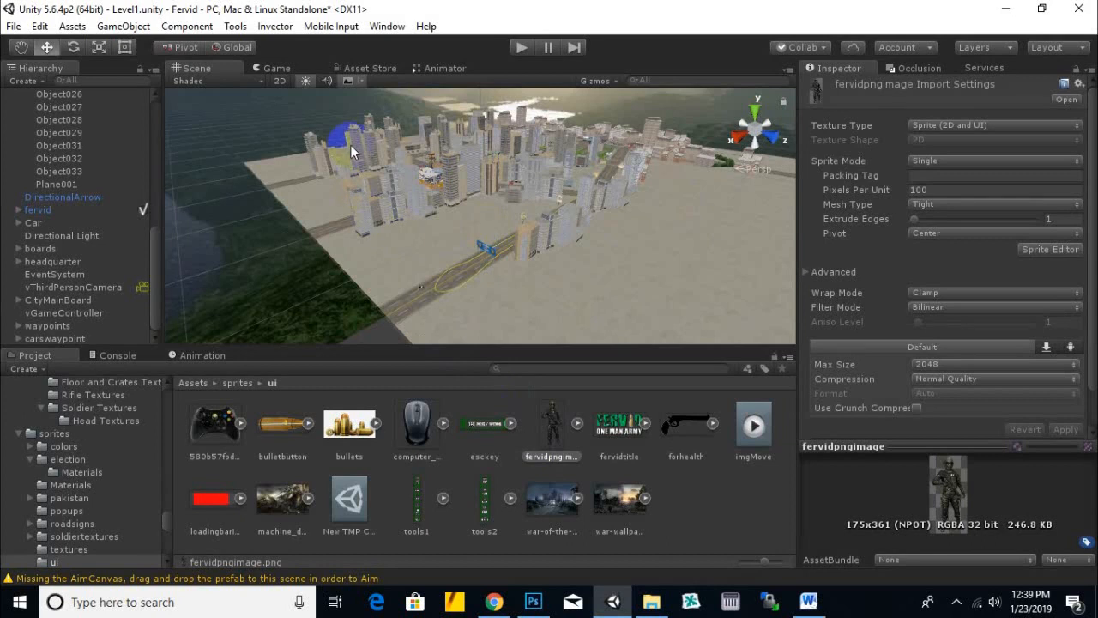
# - Start creating an Invector shooter controller and assign the fervid asset as its FBX model
pyautogui.click(284, 27)
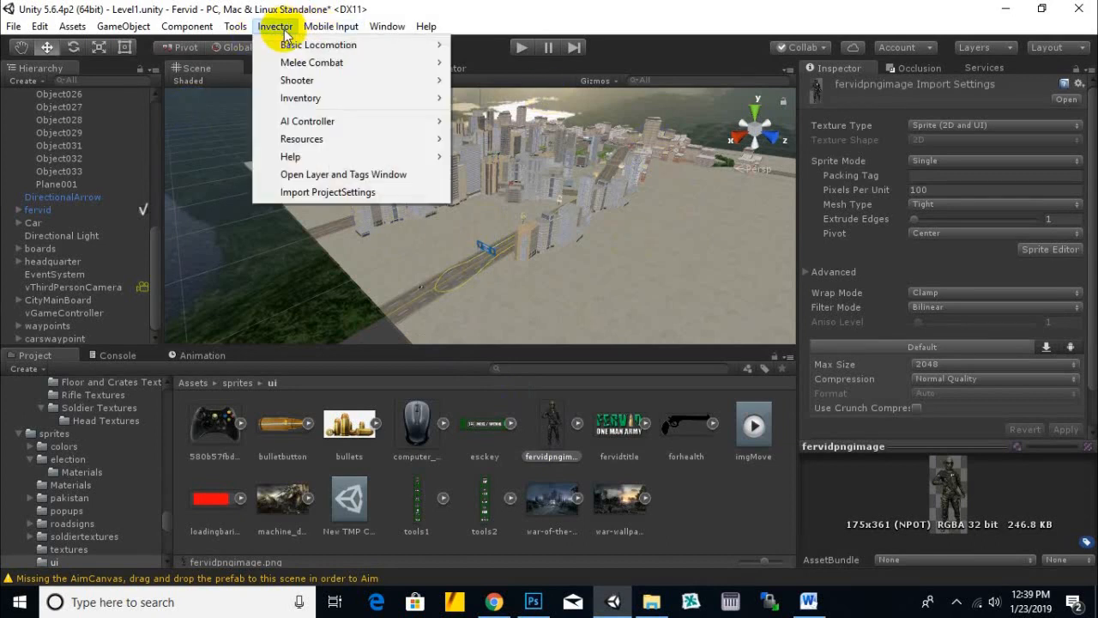
pyautogui.moveTo(304, 101)
pyautogui.moveTo(292, 82)
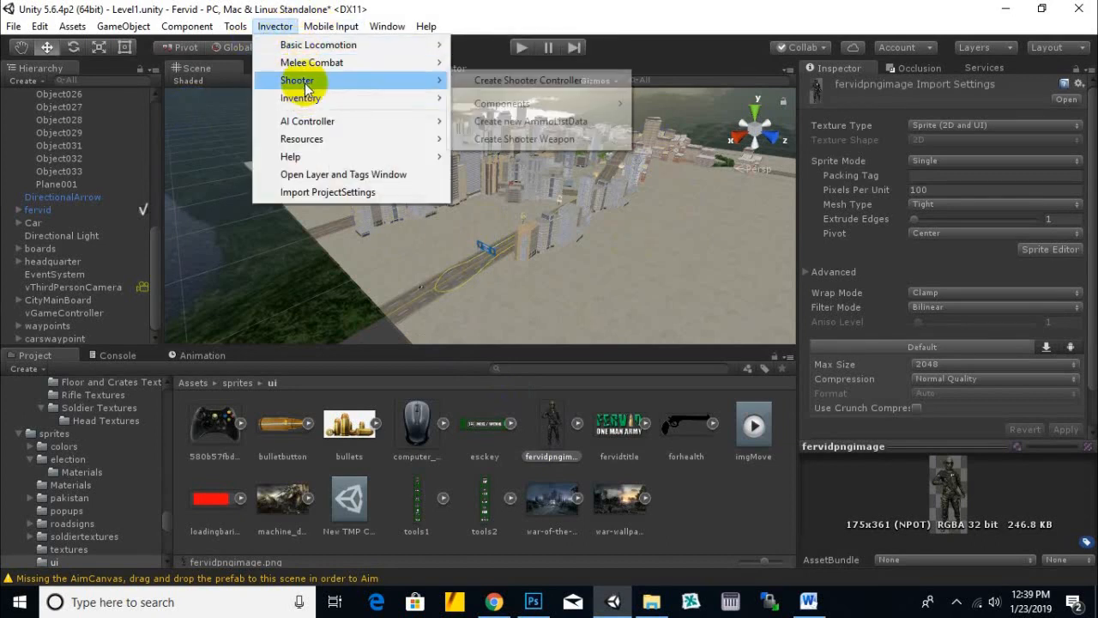
pyautogui.click(477, 84)
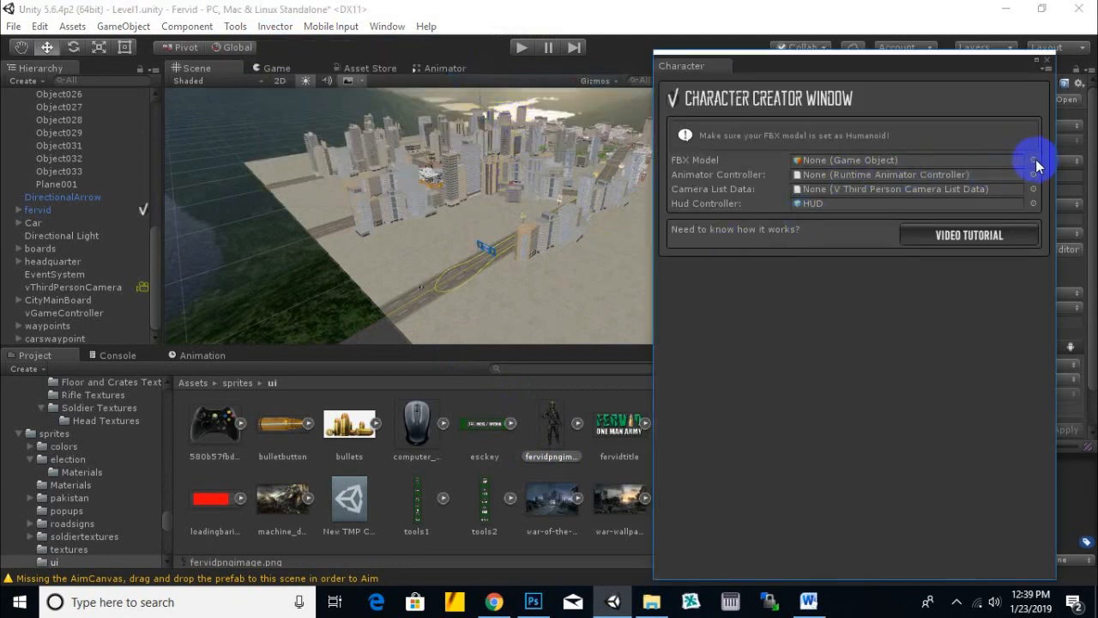
pyautogui.click(1034, 159)
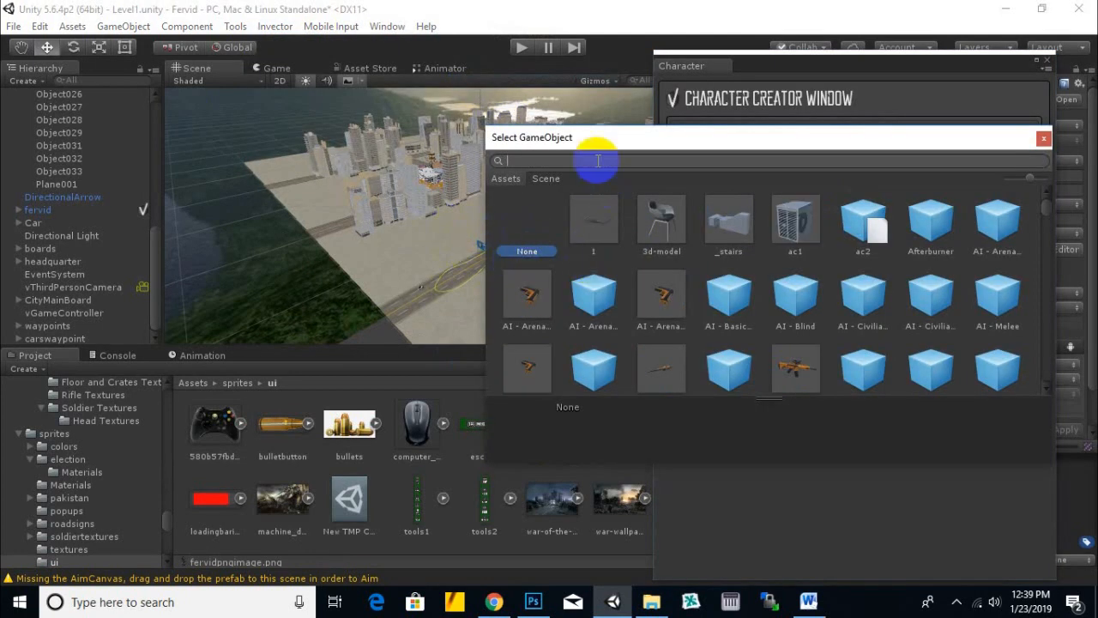
pyautogui.write('fer')
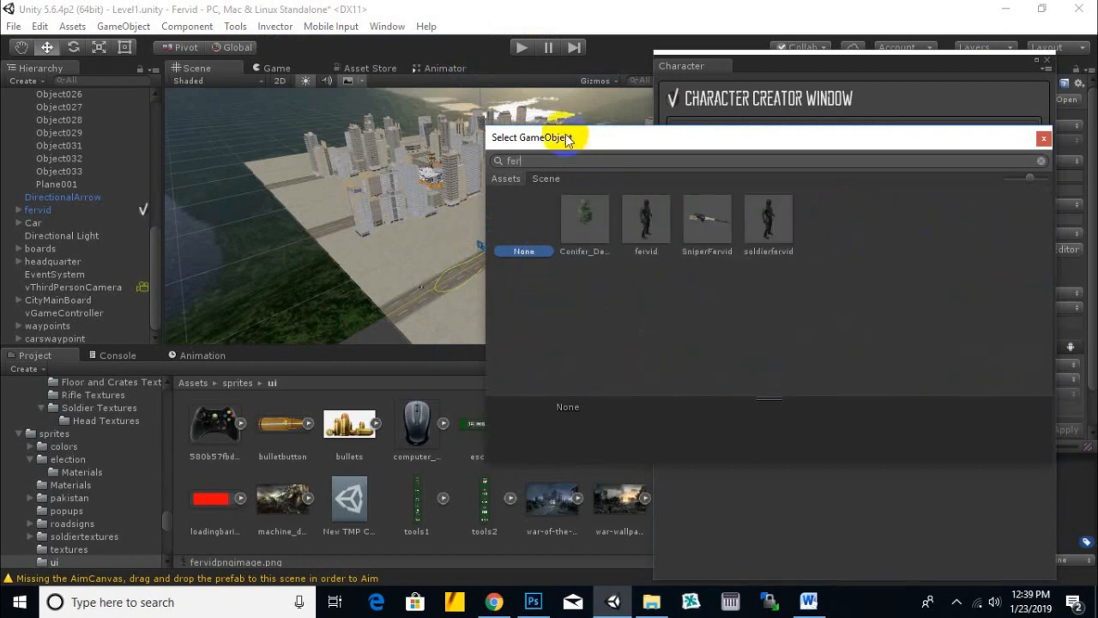
pyautogui.click(648, 227)
pyautogui.doubleClick(640, 228)
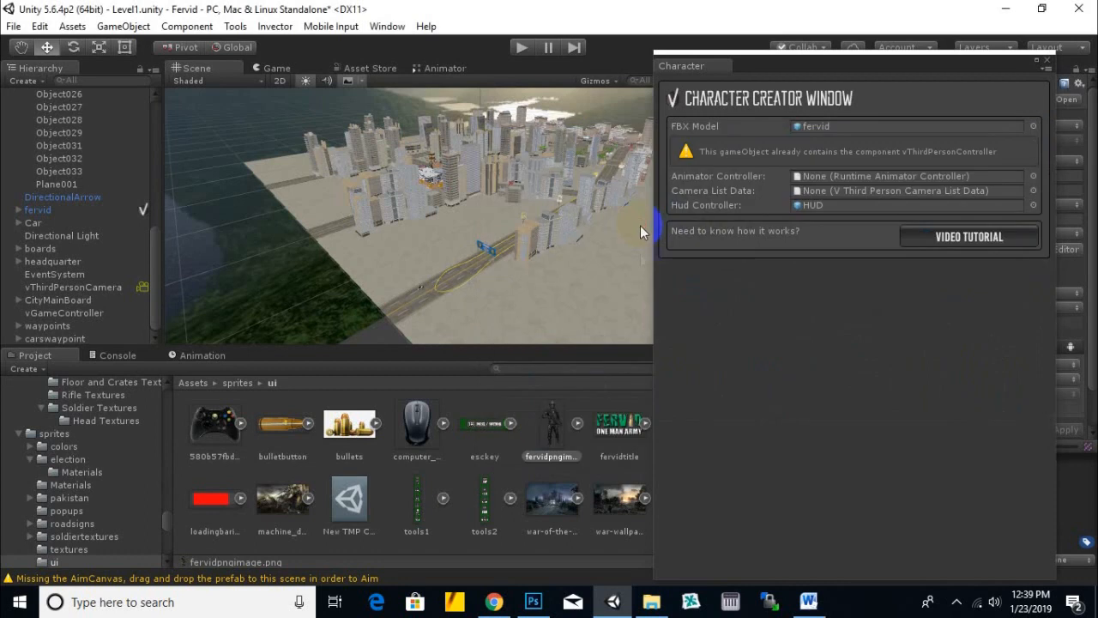
# - Set the character creator's animator controller to Invector@ShooterMeleev2
pyautogui.click(1033, 176)
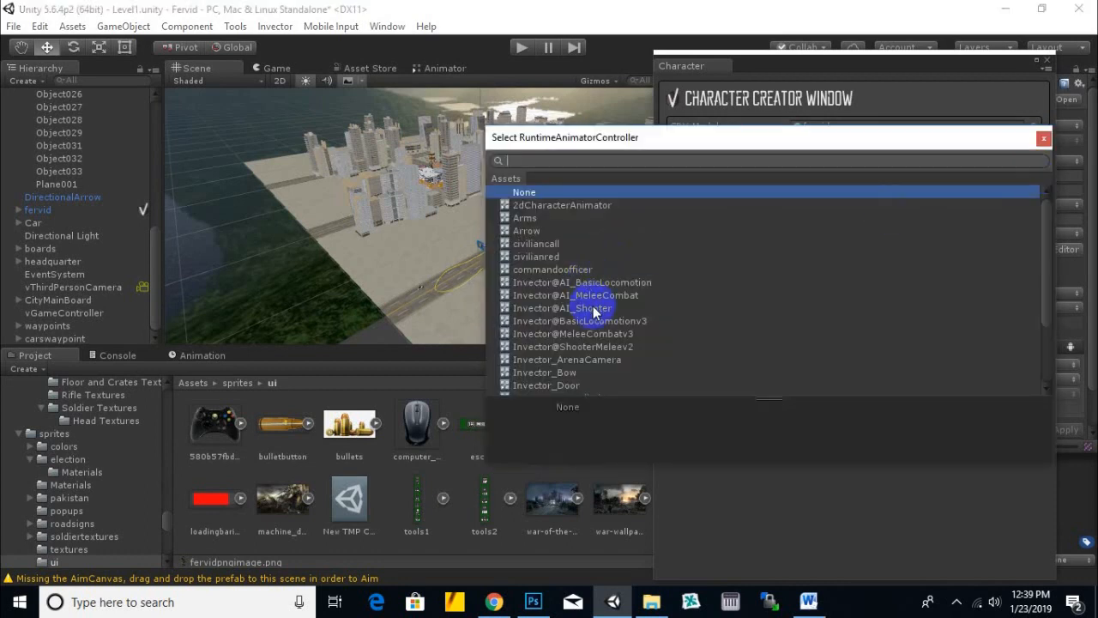
pyautogui.scroll(-3, 589, 295)
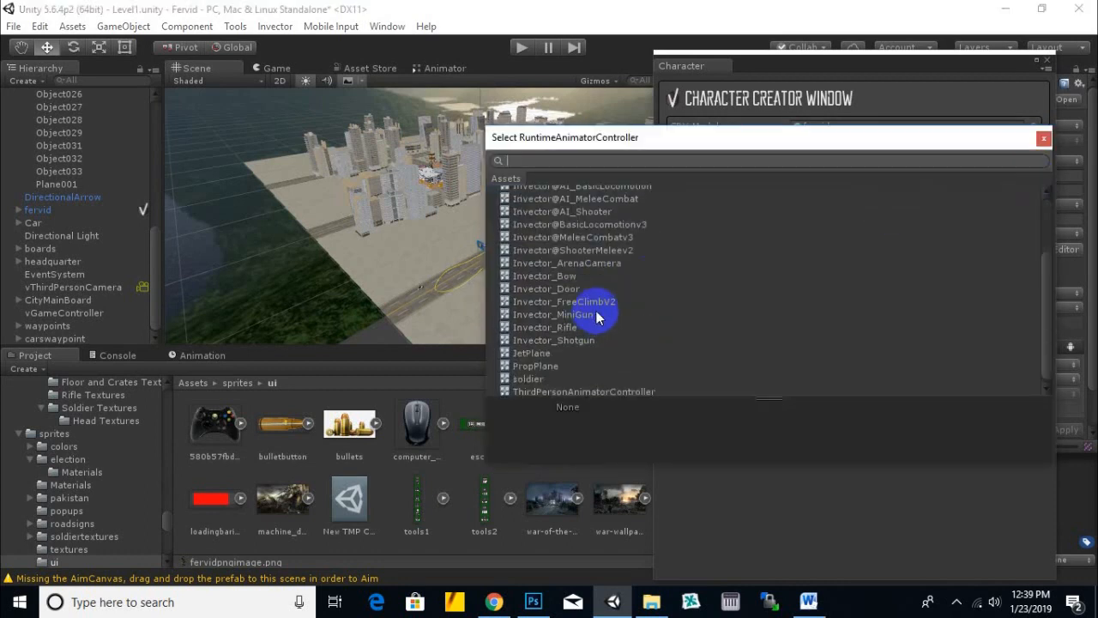
pyautogui.click(607, 238)
pyautogui.click(603, 251)
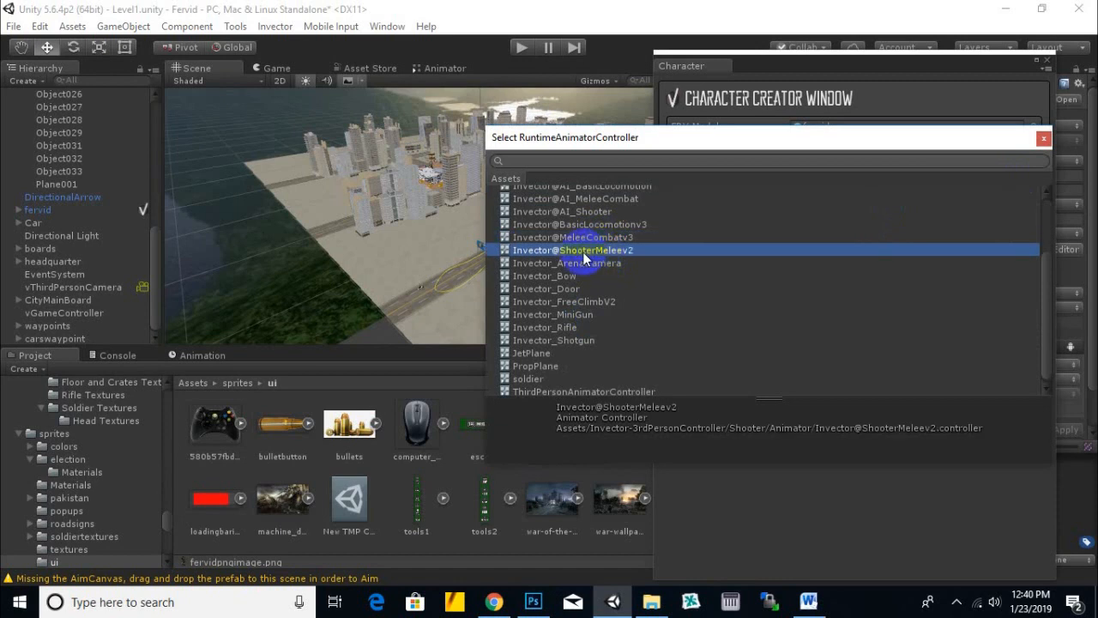
pyautogui.doubleClick(584, 253)
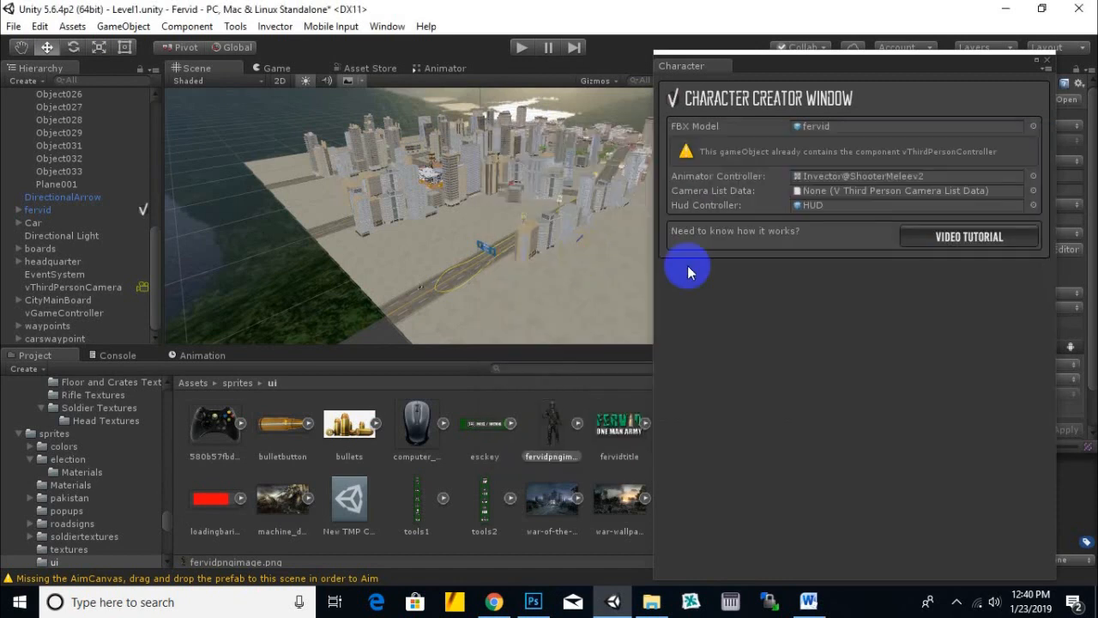
# - Set the character creator's camera list data to vShooterOnly@CameraState
pyautogui.click(1033, 192)
pyautogui.click(560, 296)
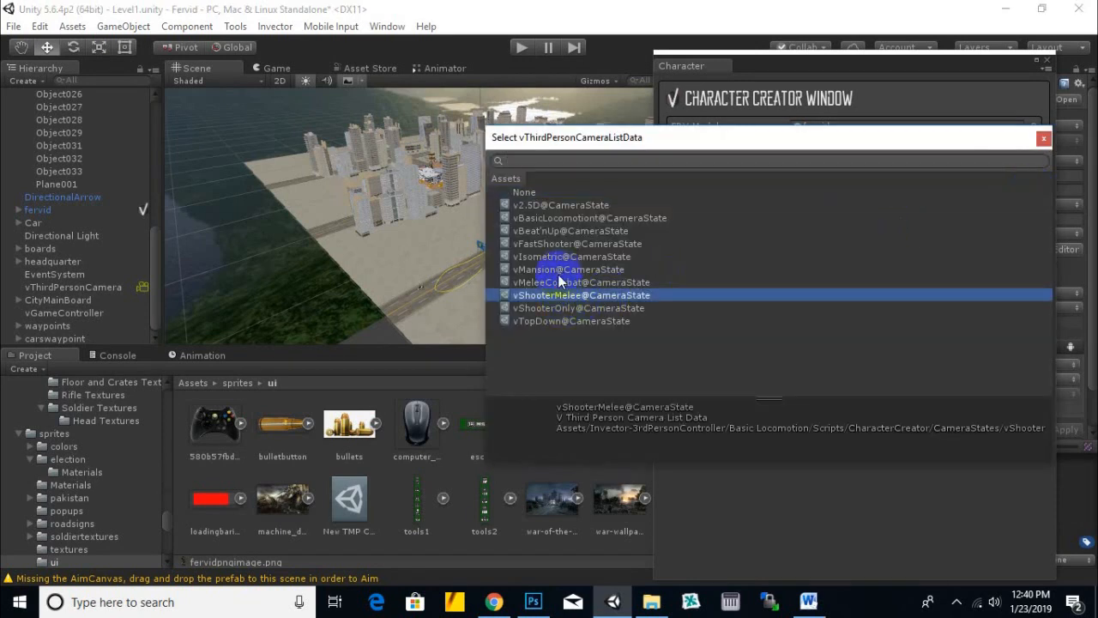
pyautogui.click(558, 309)
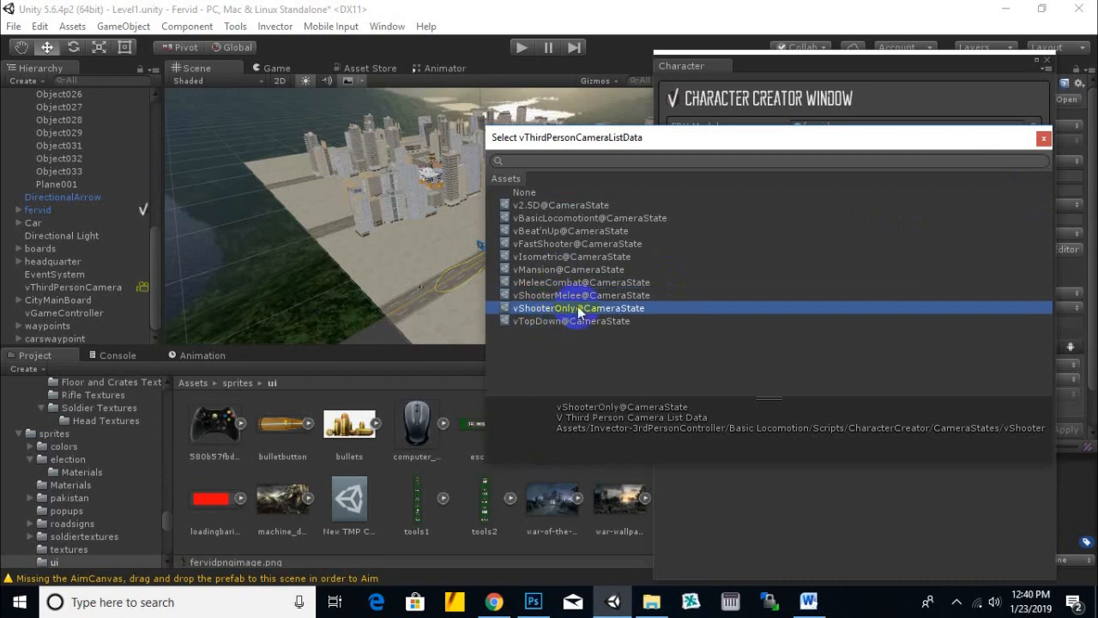
pyautogui.doubleClick(578, 314)
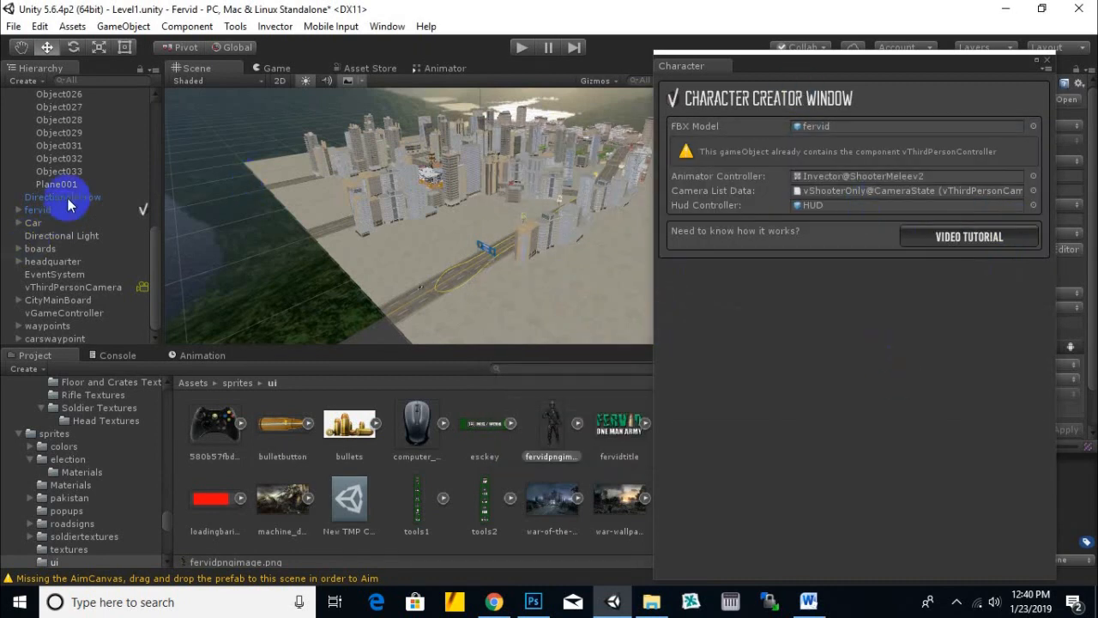
# - Replace the FBX model with the soldierfervid asset and create the shooter controller
pyautogui.moveTo(814, 69); pyautogui.dragTo(744, 38)
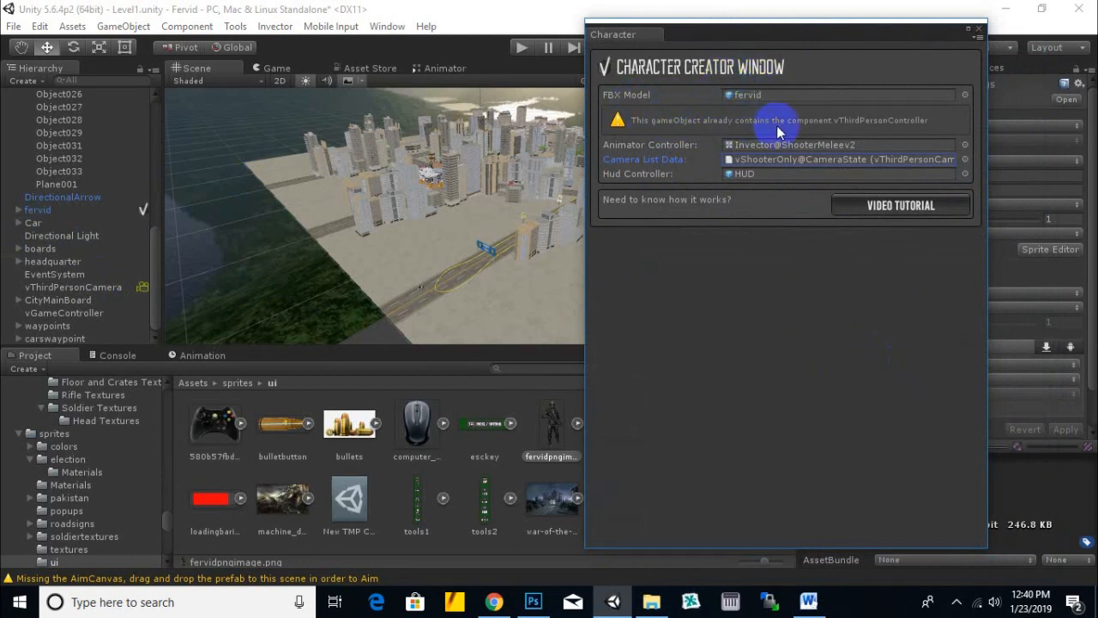
pyautogui.click(965, 95)
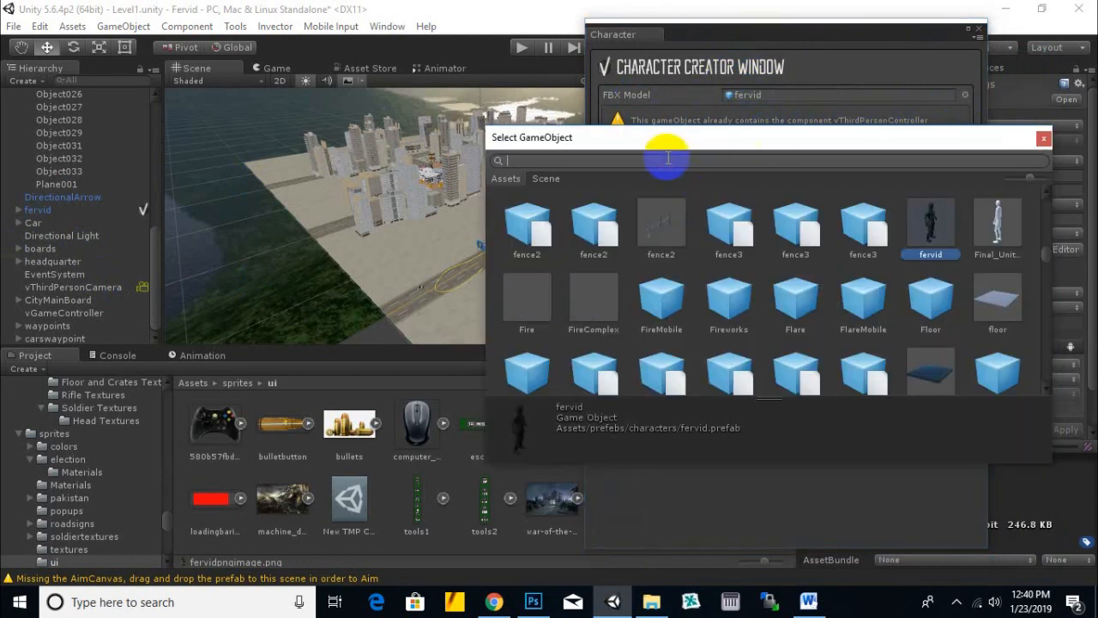
pyautogui.write('fer')
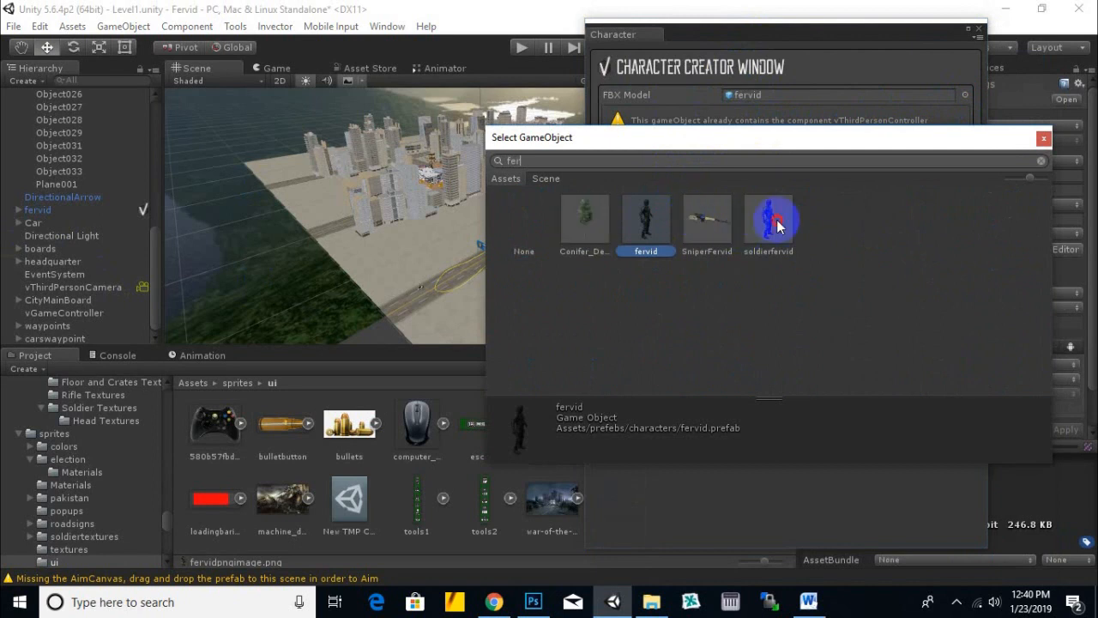
pyautogui.click(771, 224)
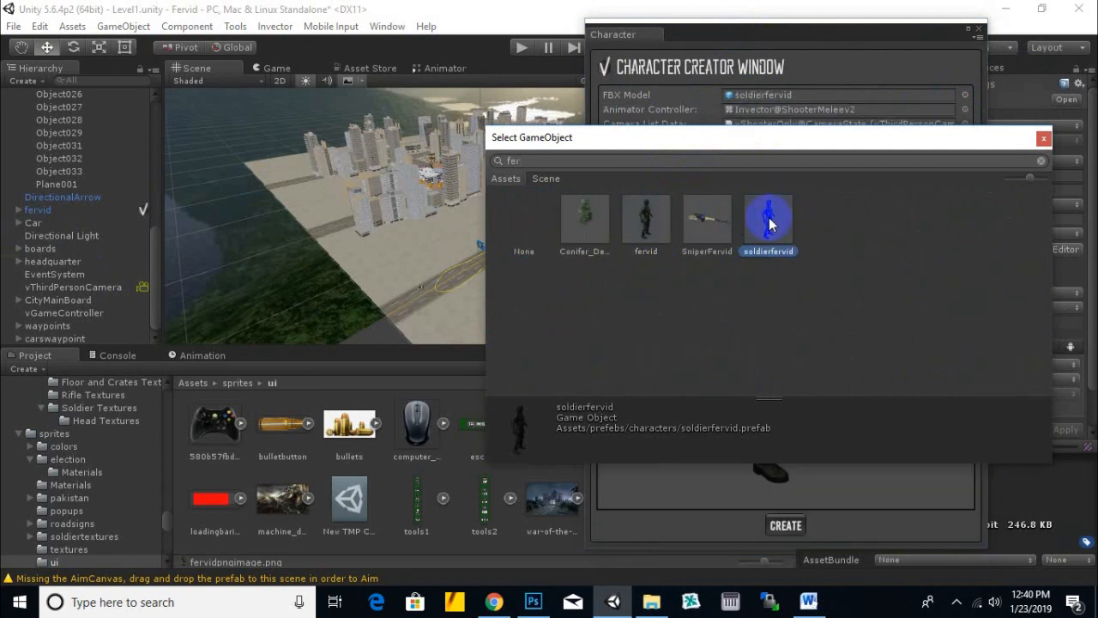
pyautogui.doubleClick(770, 226)
pyautogui.click(785, 524)
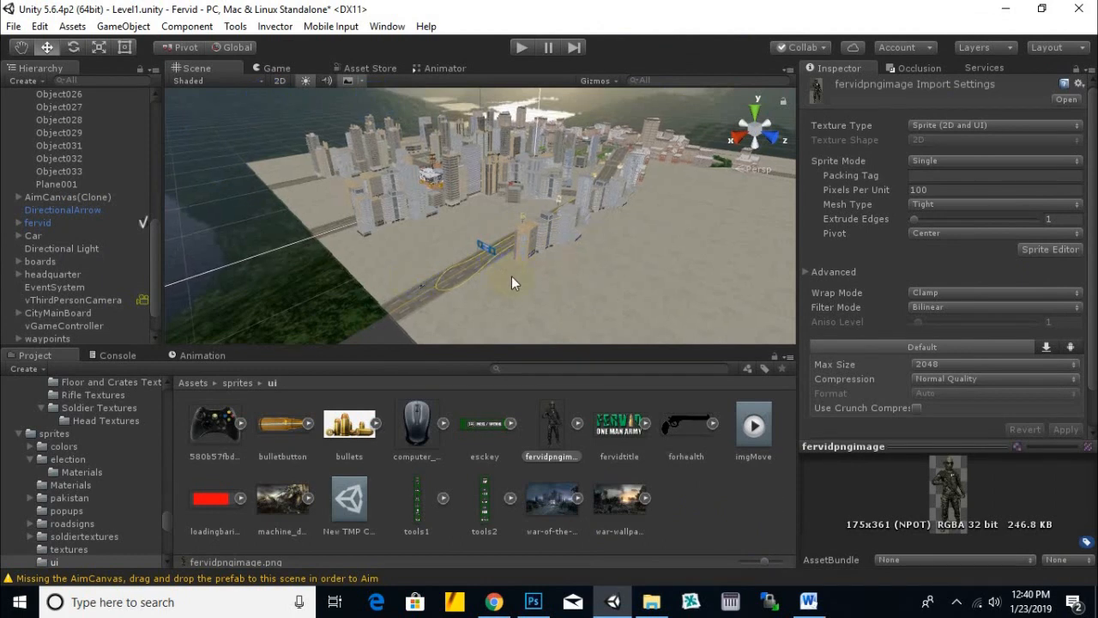
# - Select the new vThirdPersonShooter object and play-test the level by moving the character forward
pyautogui.scroll(-2, 46, 313)
pyautogui.click(67, 330)
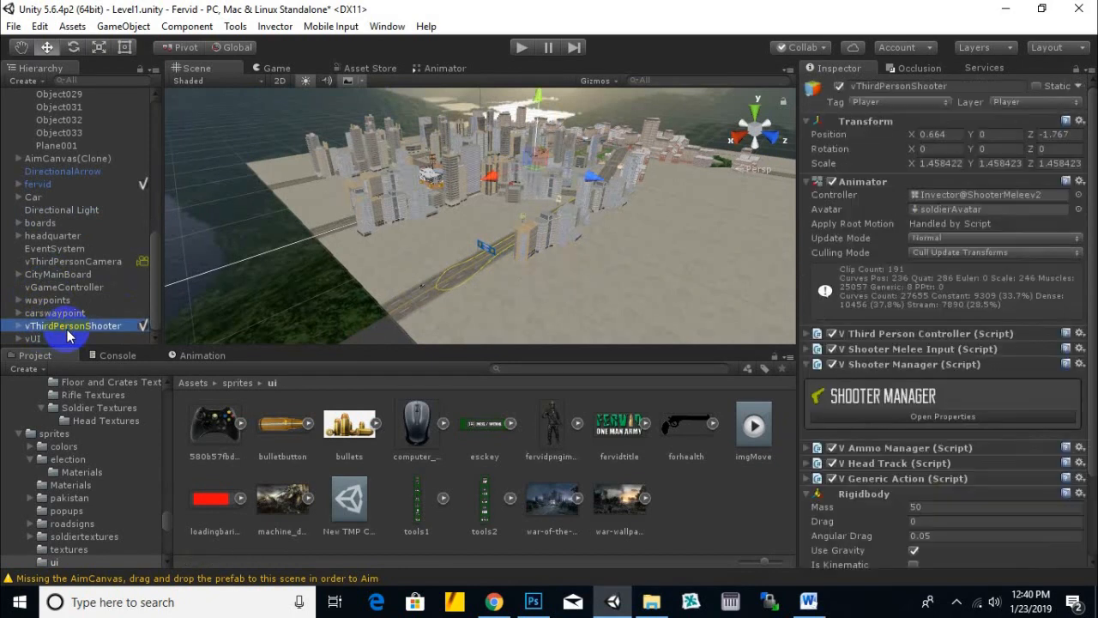
pyautogui.click(521, 48)
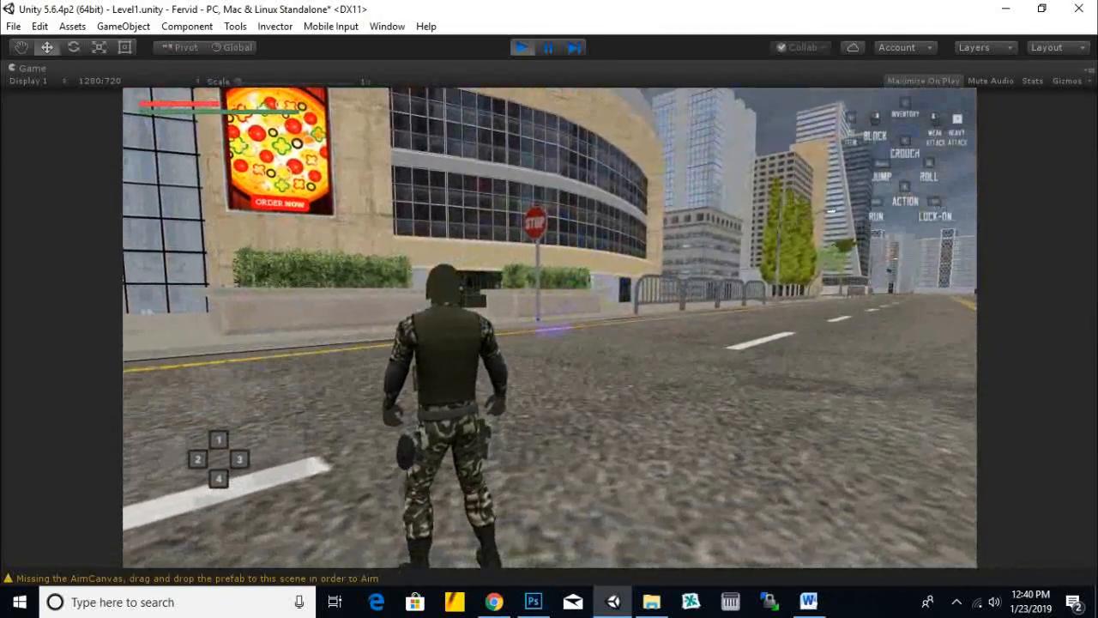
pyautogui.press('w')
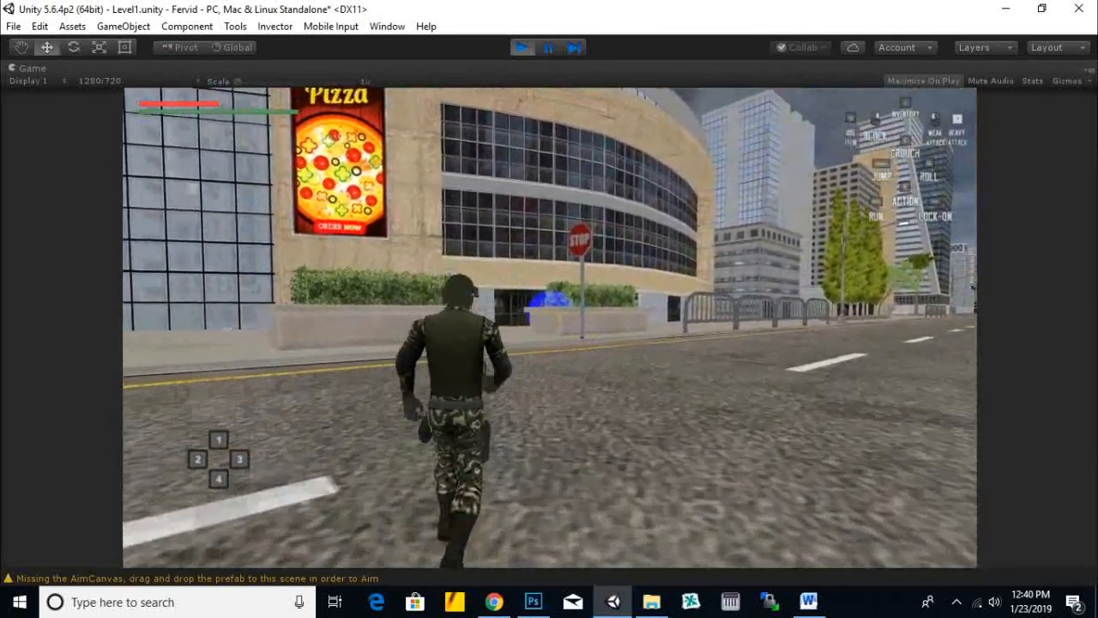
pyautogui.press('Escape')
pyautogui.click(518, 50)
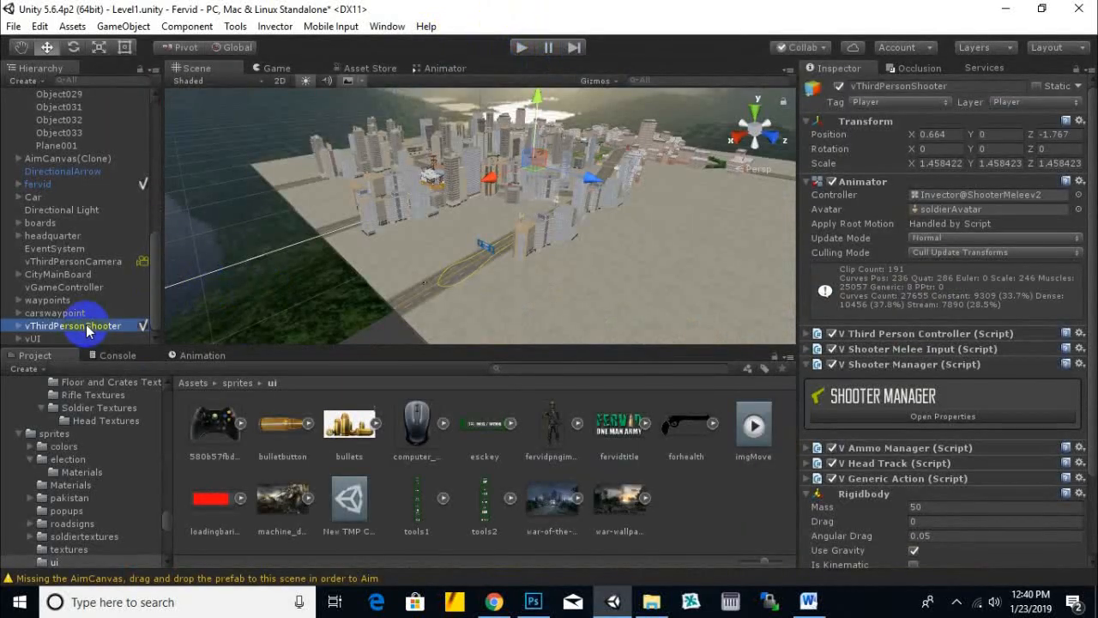
# - Delete the vThirdPersonShooter object from the scene and play-test the level with the fervid character
pyautogui.press('Delete')
pyautogui.click(522, 47)
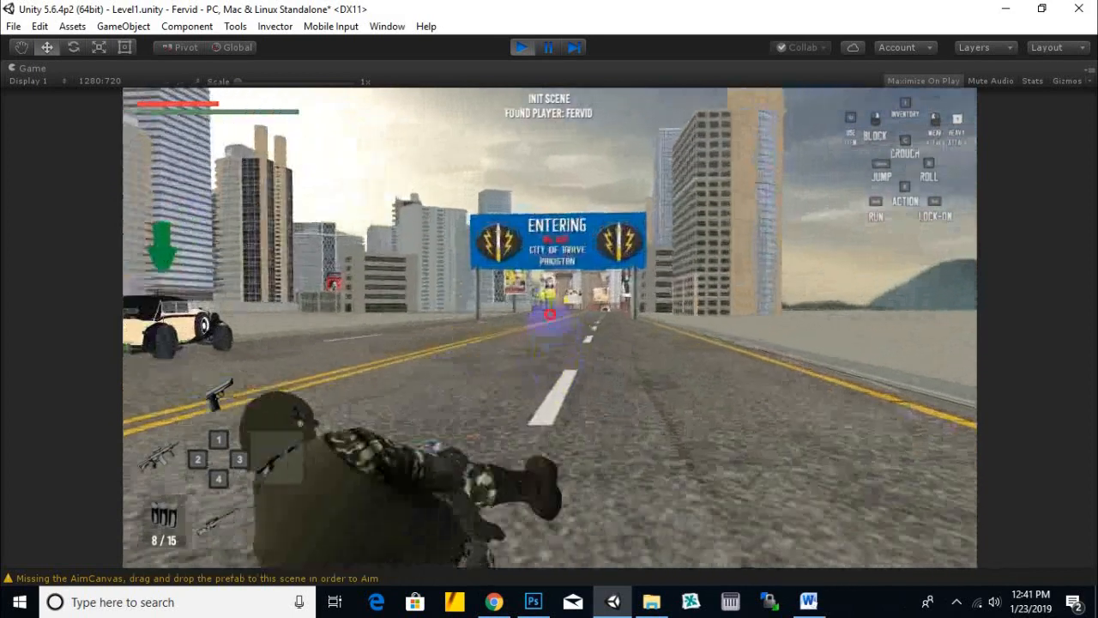
pyautogui.press('d')
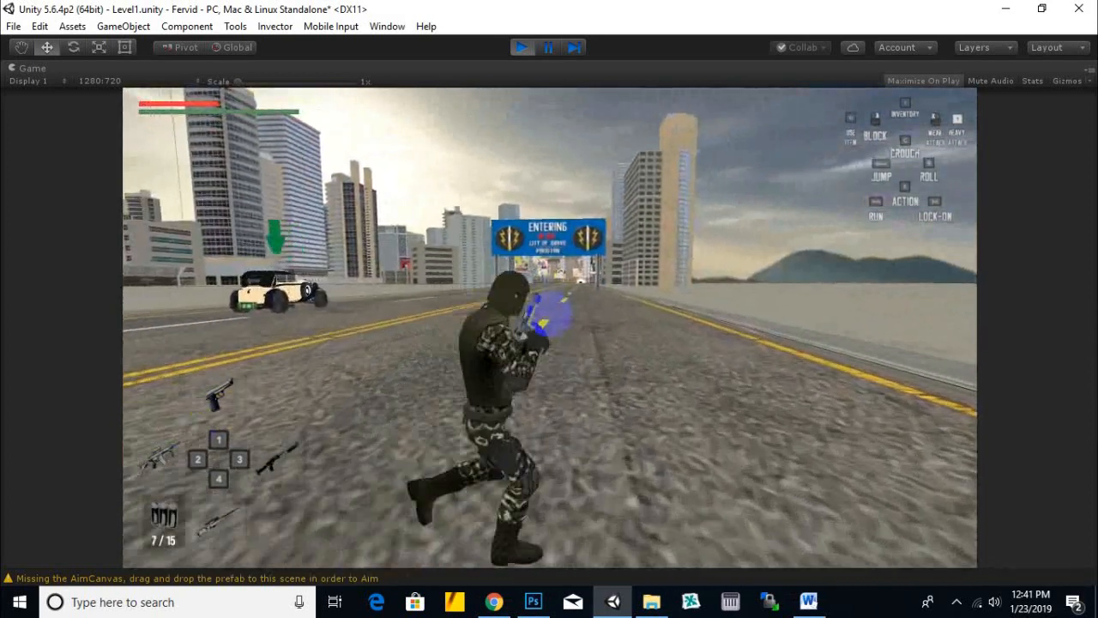
pyautogui.press('a')
pyautogui.press('Escape')
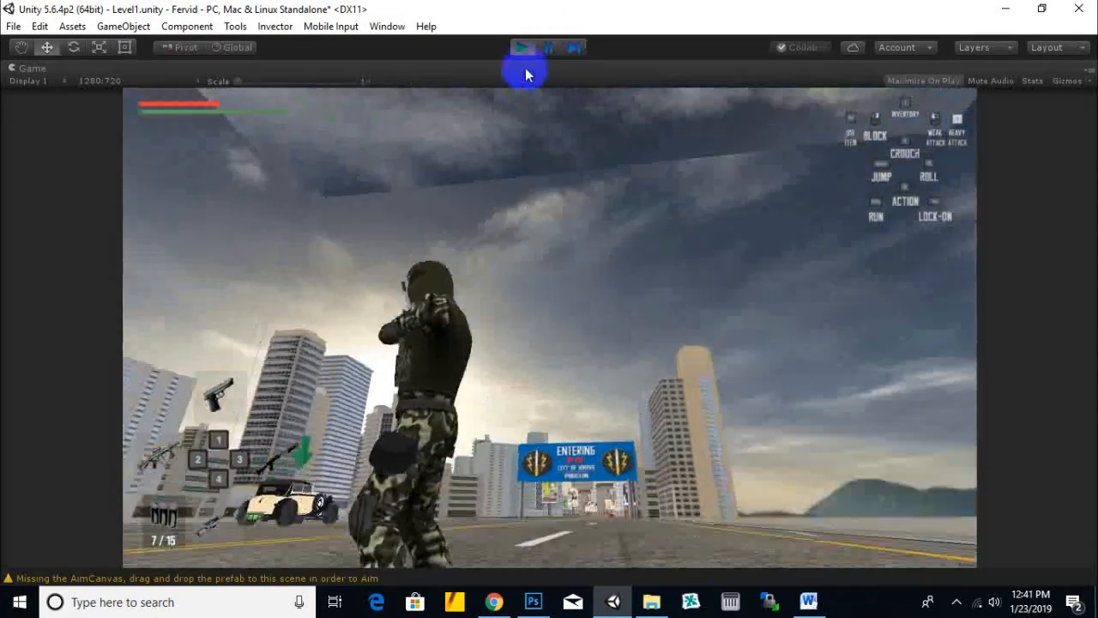
pyautogui.click(522, 48)
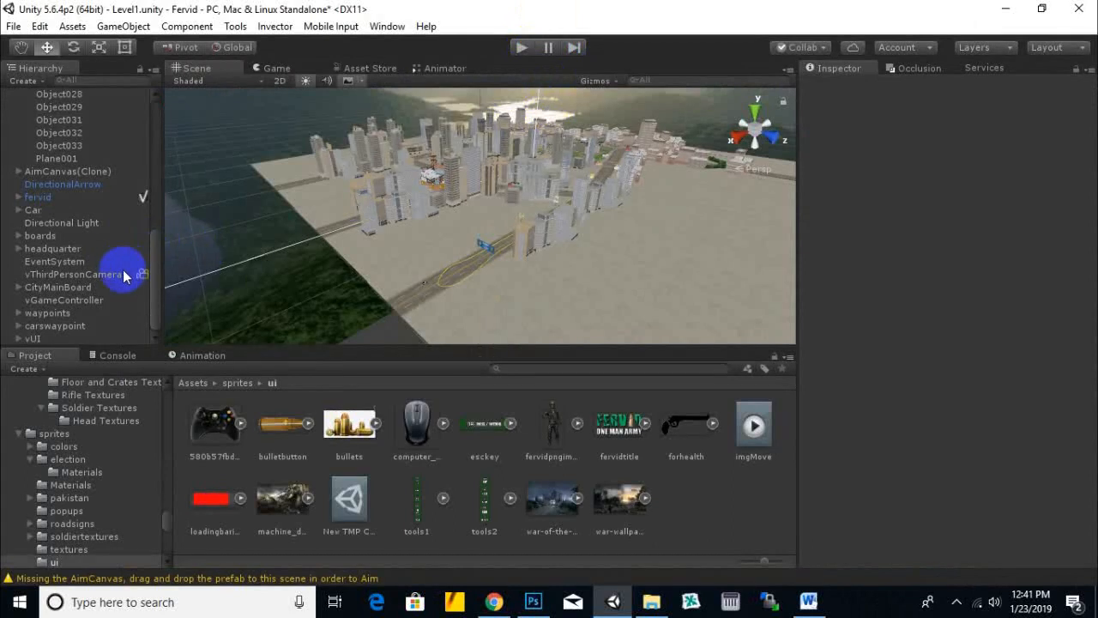
# - Expand vUI and its HUD in the scene hierarchy and inspect the health and stamina sliders
pyautogui.click(18, 339)
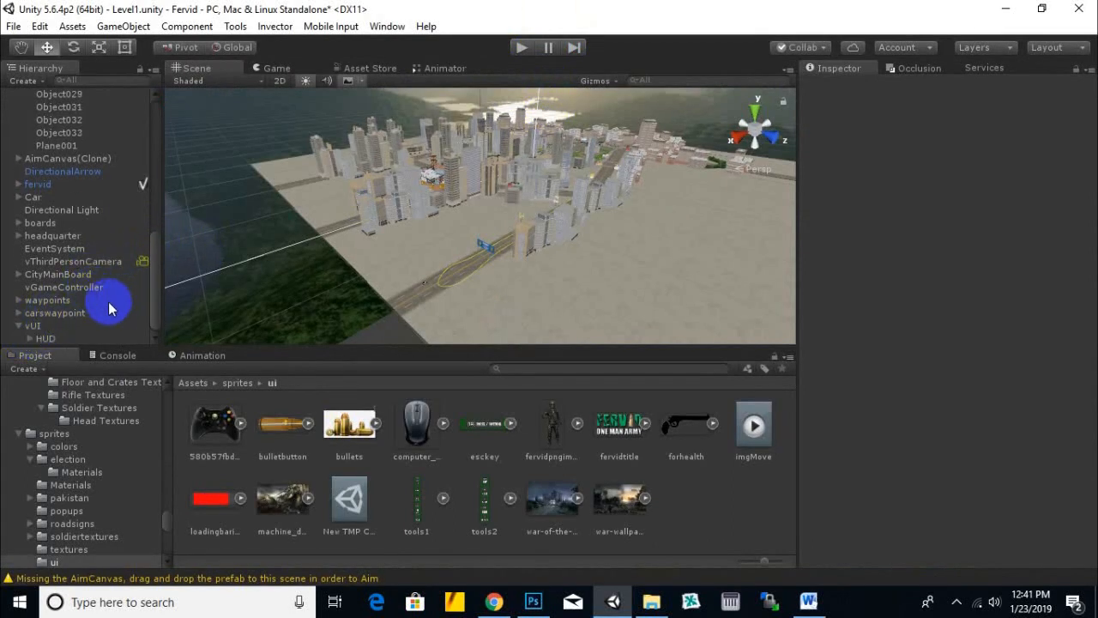
pyautogui.click(29, 339)
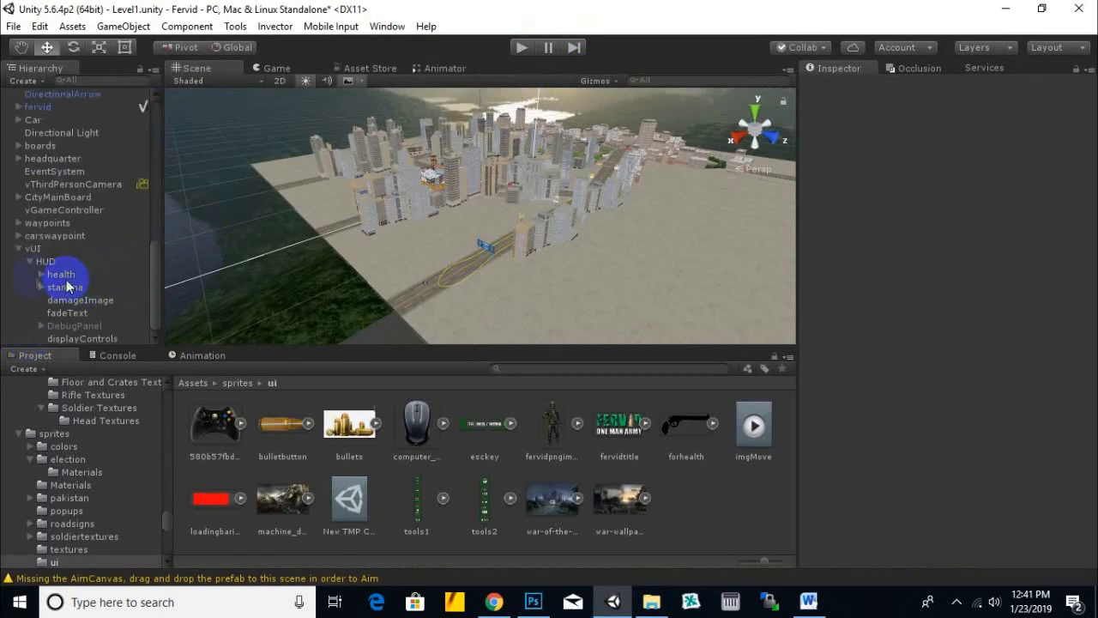
pyautogui.click(64, 275)
pyautogui.keyDown('ctrl'); pyautogui.click(67, 286); pyautogui.keyUp('ctrl')
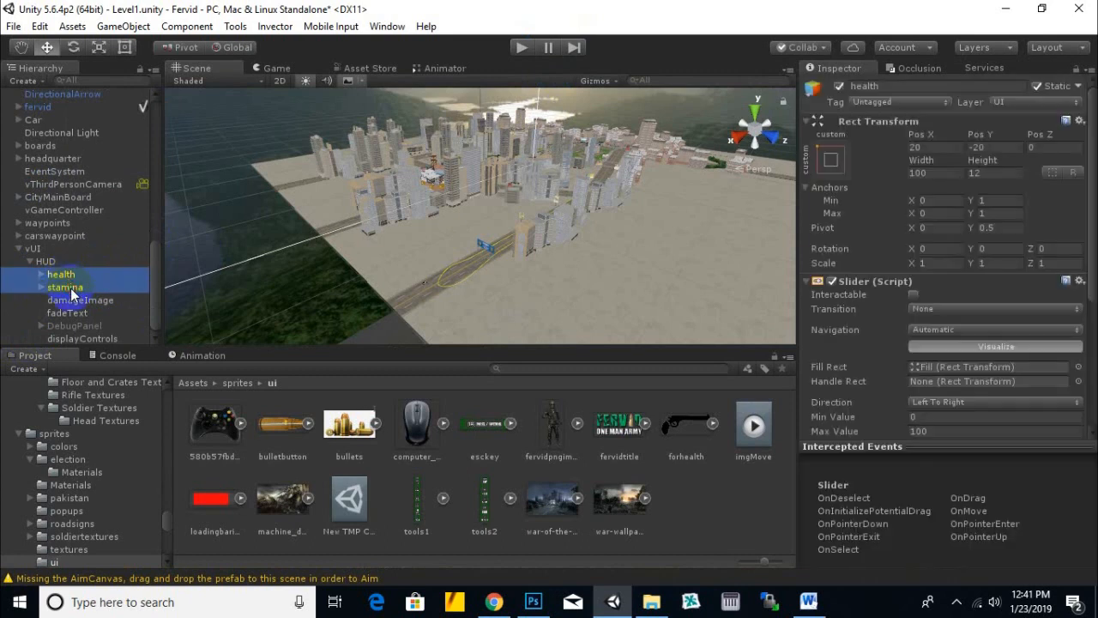
# - Frame the displayControls image of the HUD in the scene and deactivate it
pyautogui.click(86, 339)
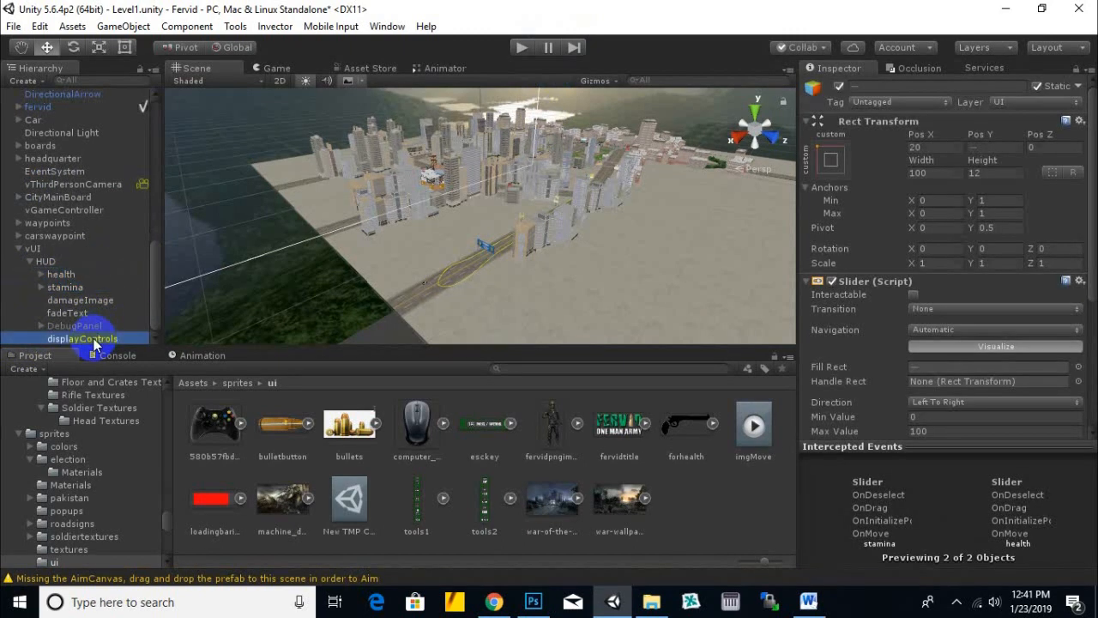
pyautogui.scroll(-8, 592, 209)
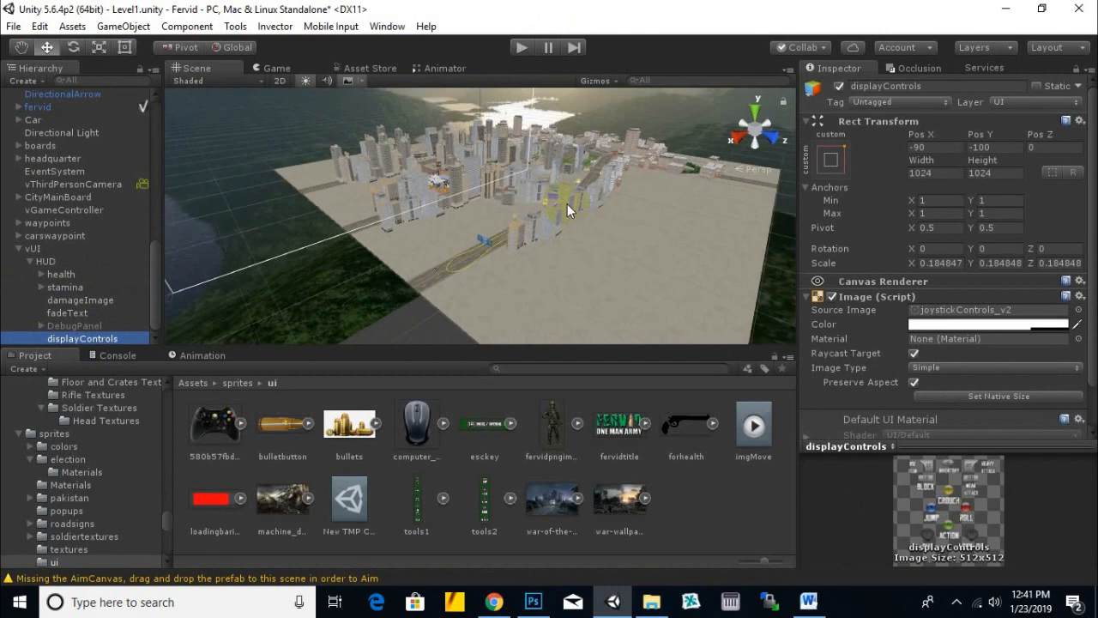
pyautogui.moveTo(585, 218); pyautogui.dragTo(586, 216, button='middle')
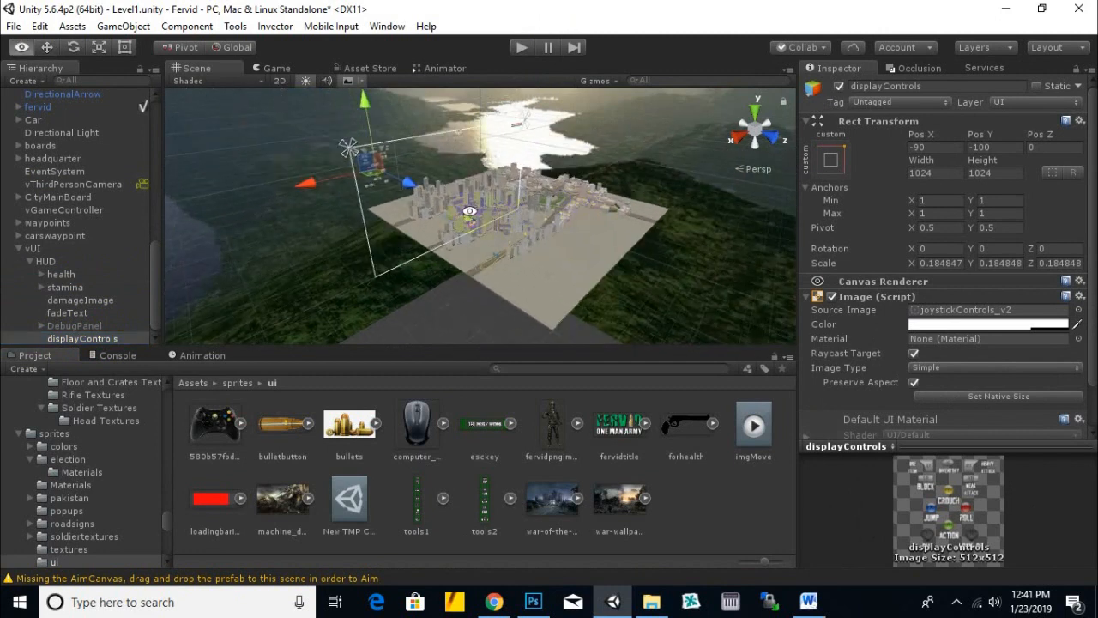
pyautogui.press('f')
pyautogui.scroll(4, 568, 233)
pyautogui.moveTo(600, 238); pyautogui.dragTo(446, 228, button='middle')
pyautogui.scroll(3, 520, 182)
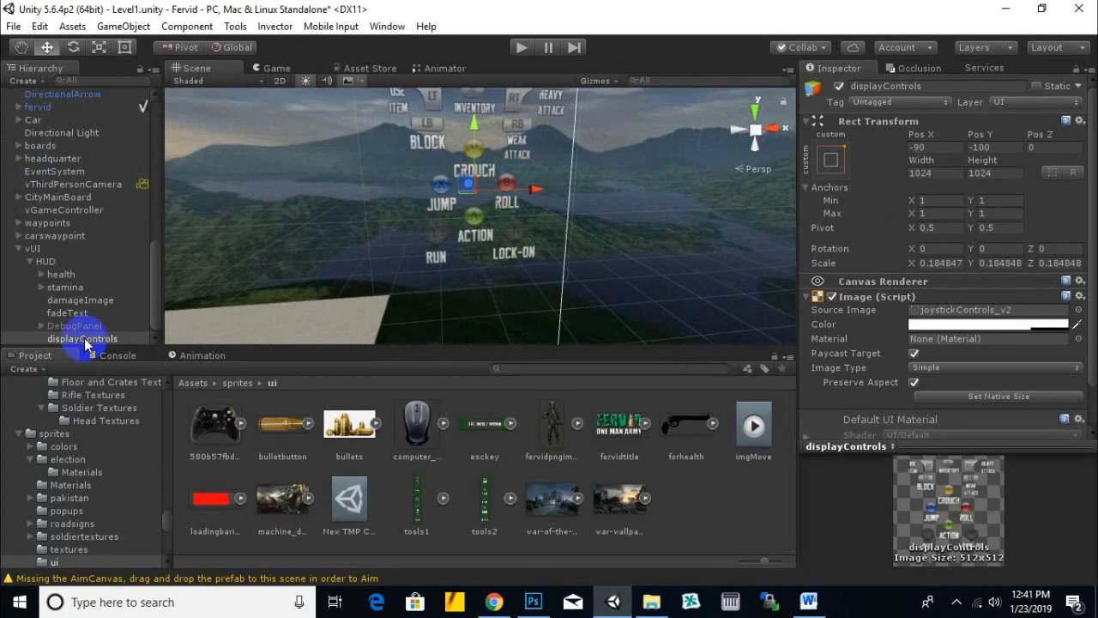
pyautogui.click(839, 85)
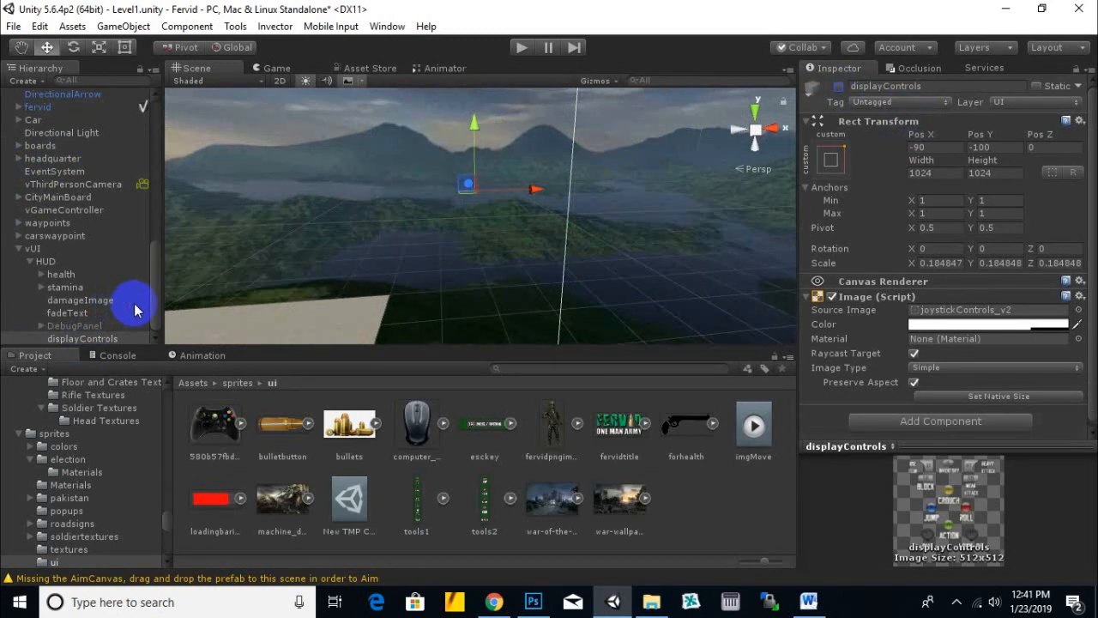
# - Add a UI image under the vUI canvas and rename it pistol
pyautogui.click(35, 249)
pyautogui.rightClick(37, 254)
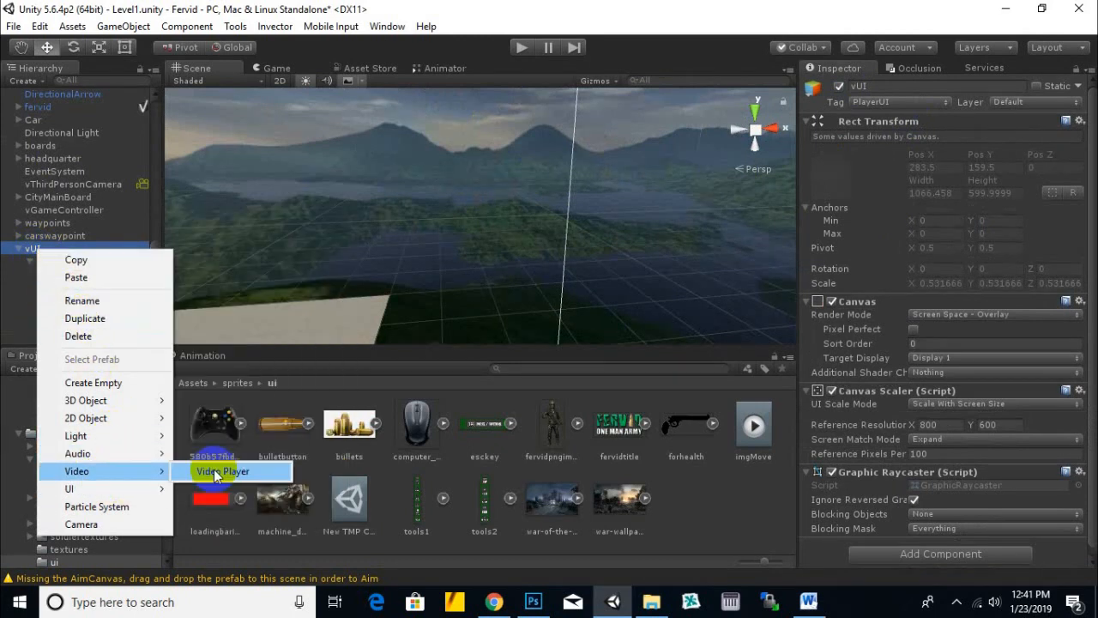
pyautogui.moveTo(158, 488)
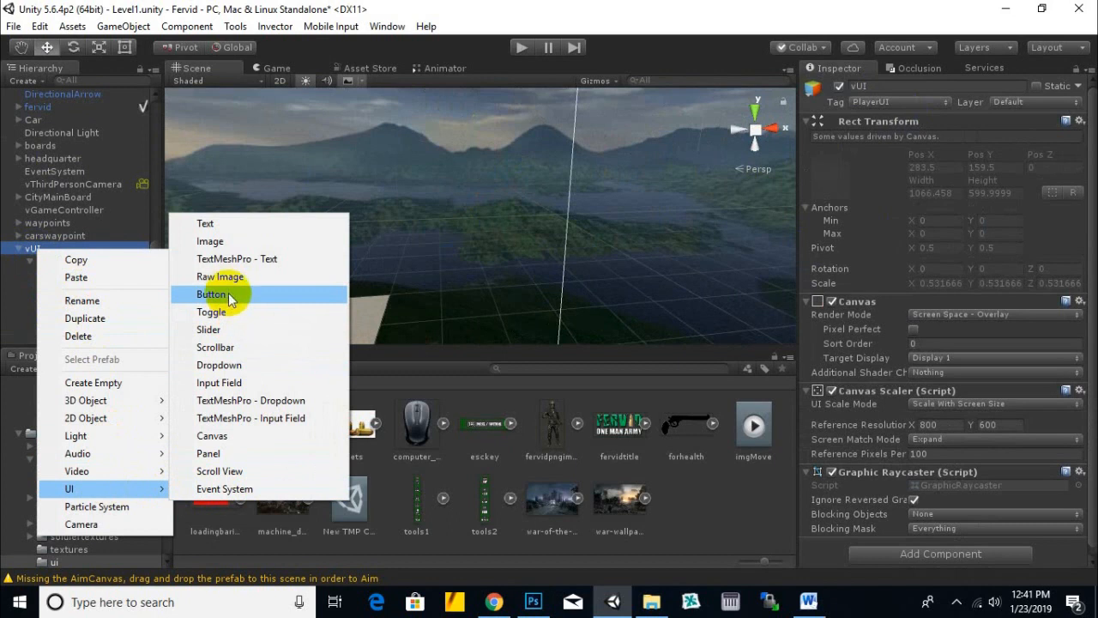
pyautogui.click(209, 241)
pyautogui.rightClick(60, 339)
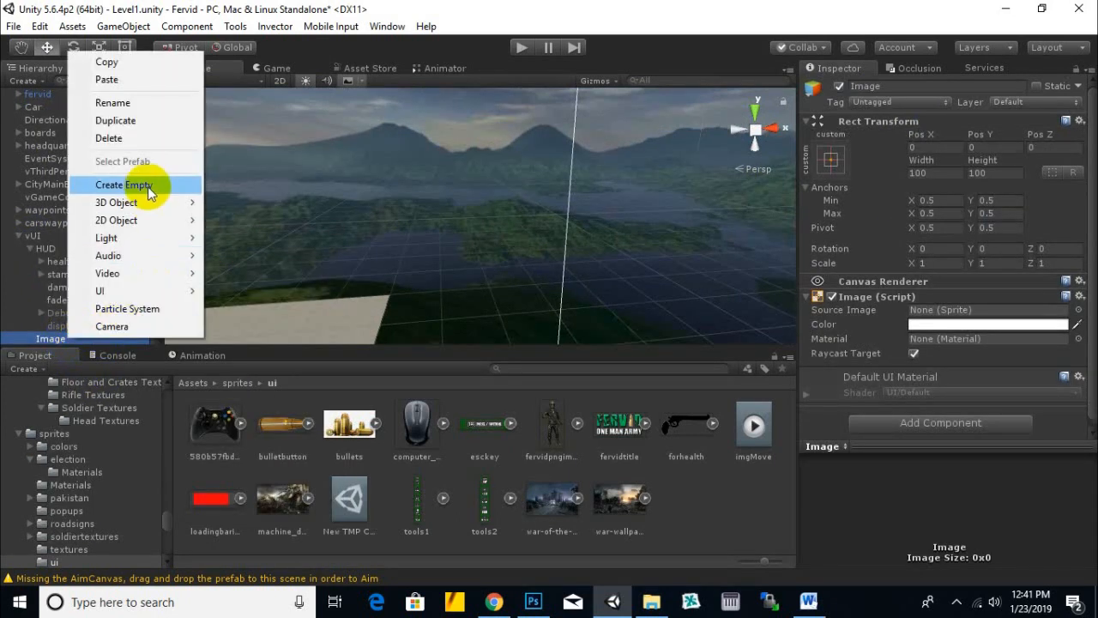
pyautogui.click(133, 102)
pyautogui.write('pistol')
pyautogui.press('Return')
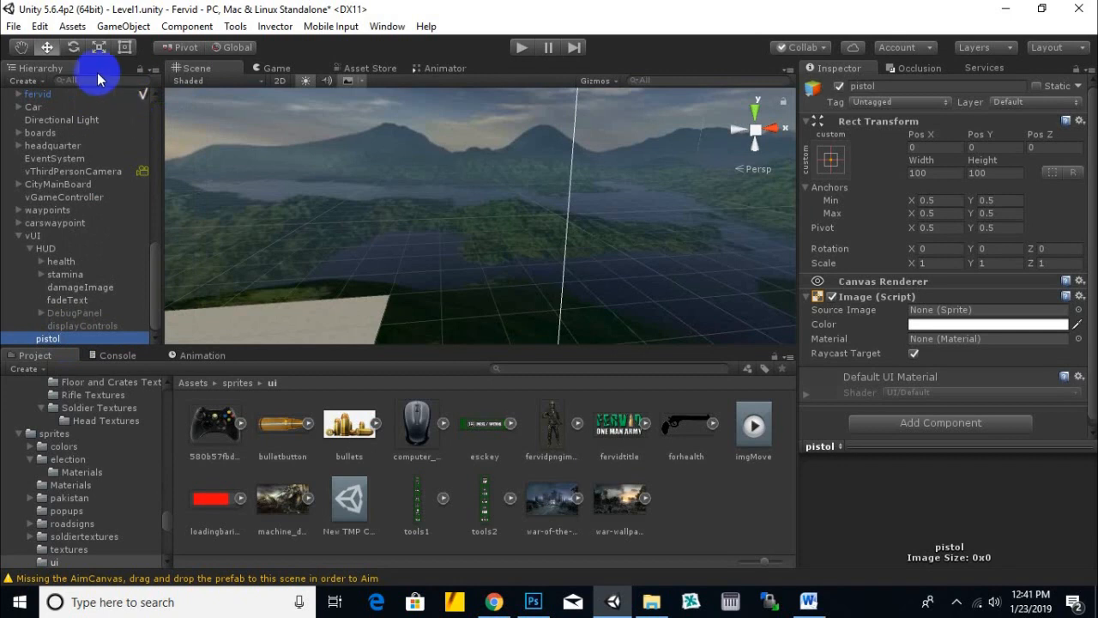
# - Assign the forhealth sprite to the pistol image and move it to the canvas's upper-left corner, at about X -480, Y 246
pyautogui.scroll(-3, 504, 251)
pyautogui.scroll(-3, 503, 251)
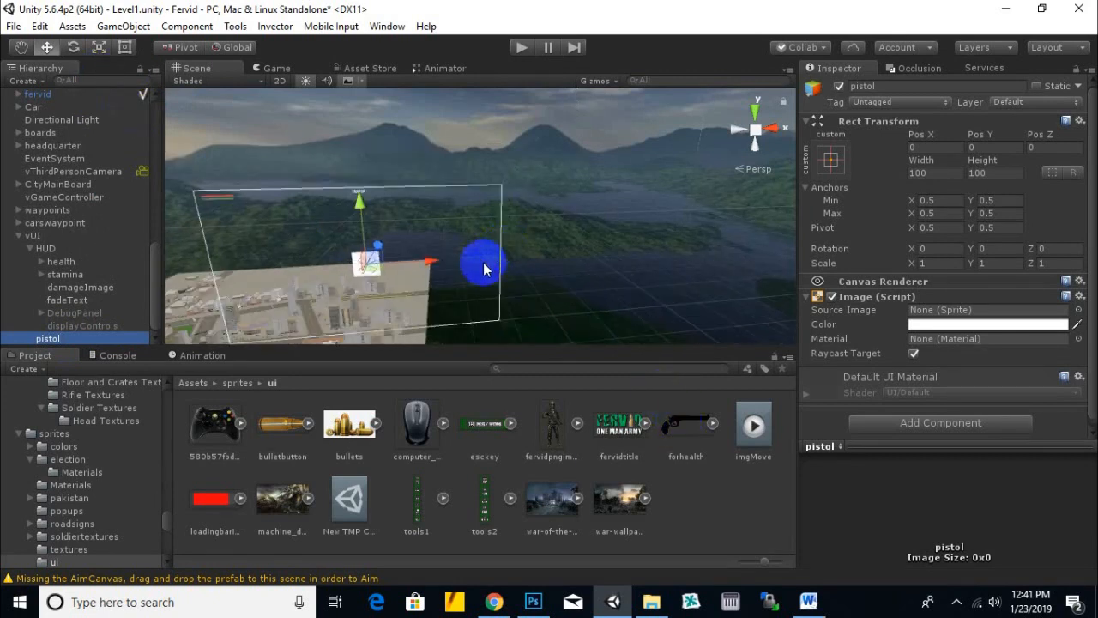
pyautogui.moveTo(483, 268); pyautogui.dragTo(498, 260, button='middle')
pyautogui.moveTo(684, 424); pyautogui.dragTo(929, 314)
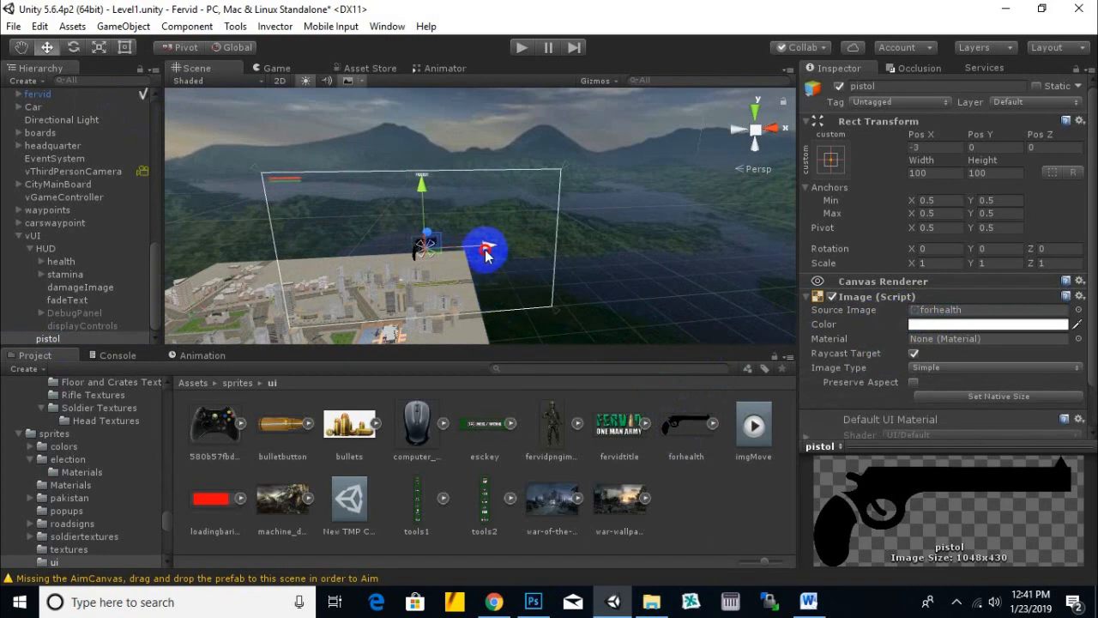
pyautogui.moveTo(485, 250); pyautogui.dragTo(363, 268)
pyautogui.moveTo(282, 211); pyautogui.dragTo(283, 137)
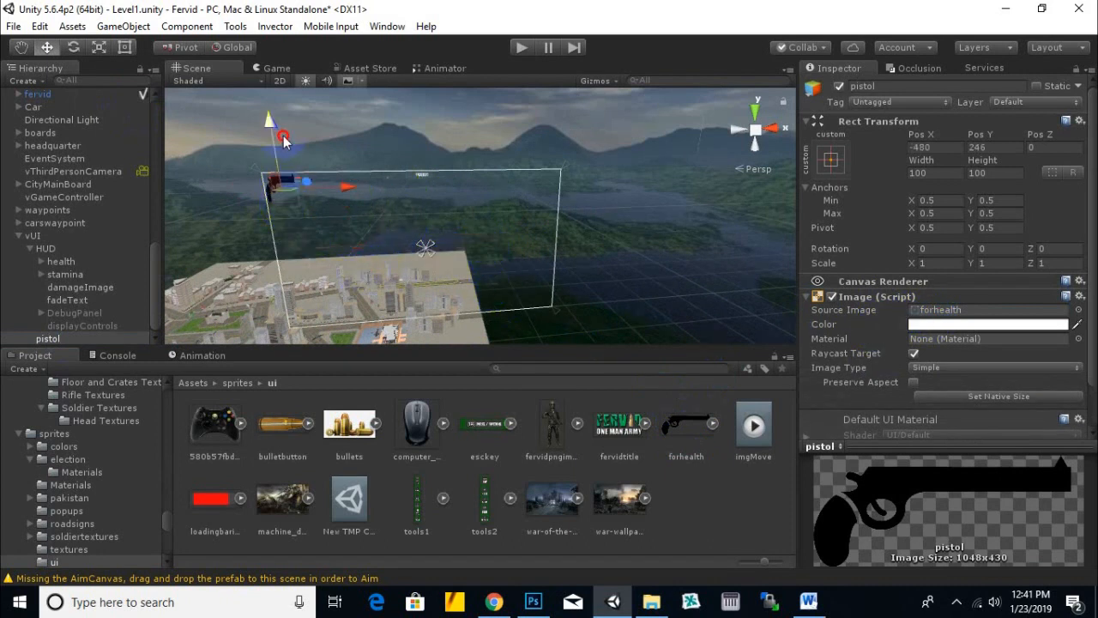
# - Stretch the pistol image horizontally to an X scale of about 2.56 so it extends beyond the health and stamina bars
pyautogui.scroll(5, 268, 193)
pyautogui.moveTo(269, 199); pyautogui.dragTo(376, 209, button='middle')
pyautogui.scroll(7, 332, 154)
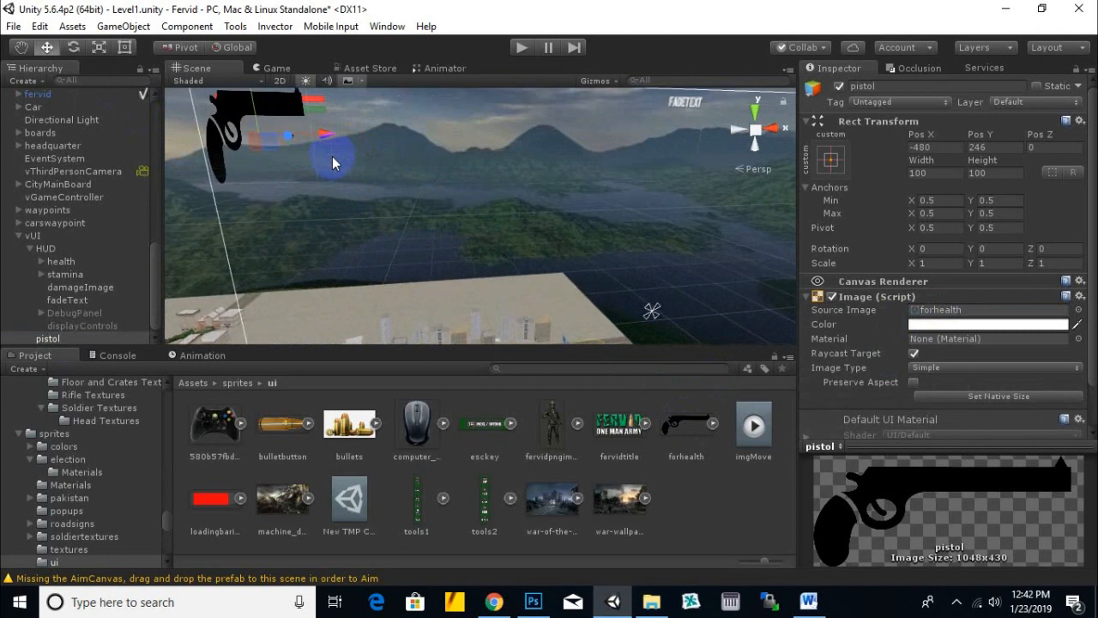
pyautogui.moveTo(332, 154); pyautogui.dragTo(382, 196, button='middle')
pyautogui.moveTo(381, 196); pyautogui.dragTo(545, 215)
pyautogui.click(100, 48)
# - Move the stretched pistol image inside the canvas's upper-left corner, at about X -401.5, Y 247.3
pyautogui.click(48, 48)
pyautogui.moveTo(454, 215)
pyautogui.mouseDown()
pyautogui.moveTo(566, 230)
pyautogui.moveTo(464, 234)
pyautogui.mouseUp()
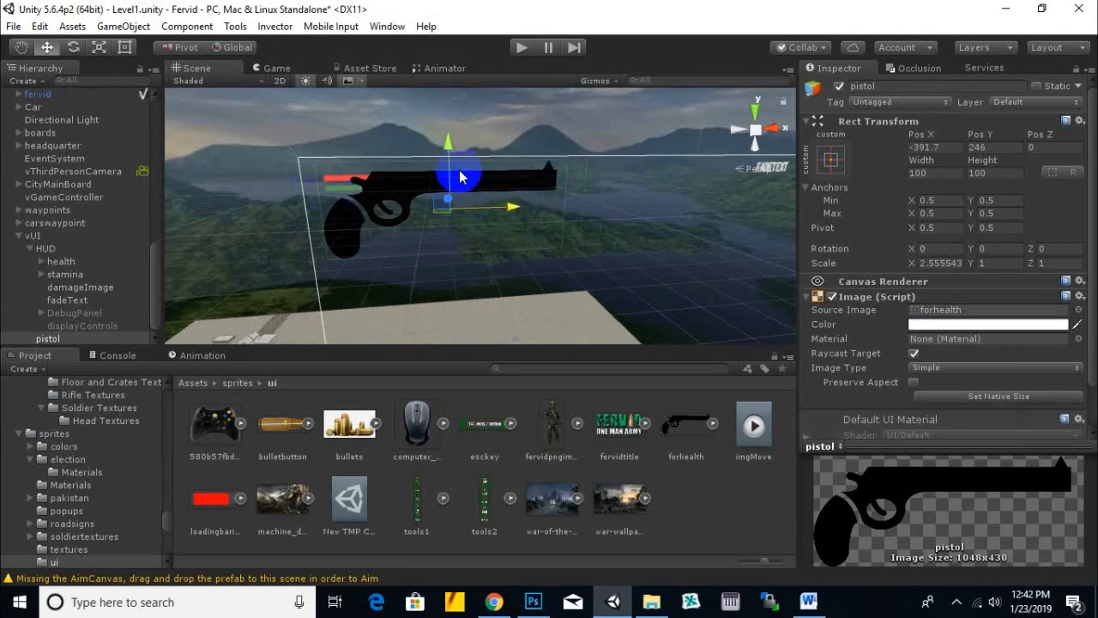
pyautogui.moveTo(515, 209); pyautogui.dragTo(506, 220)
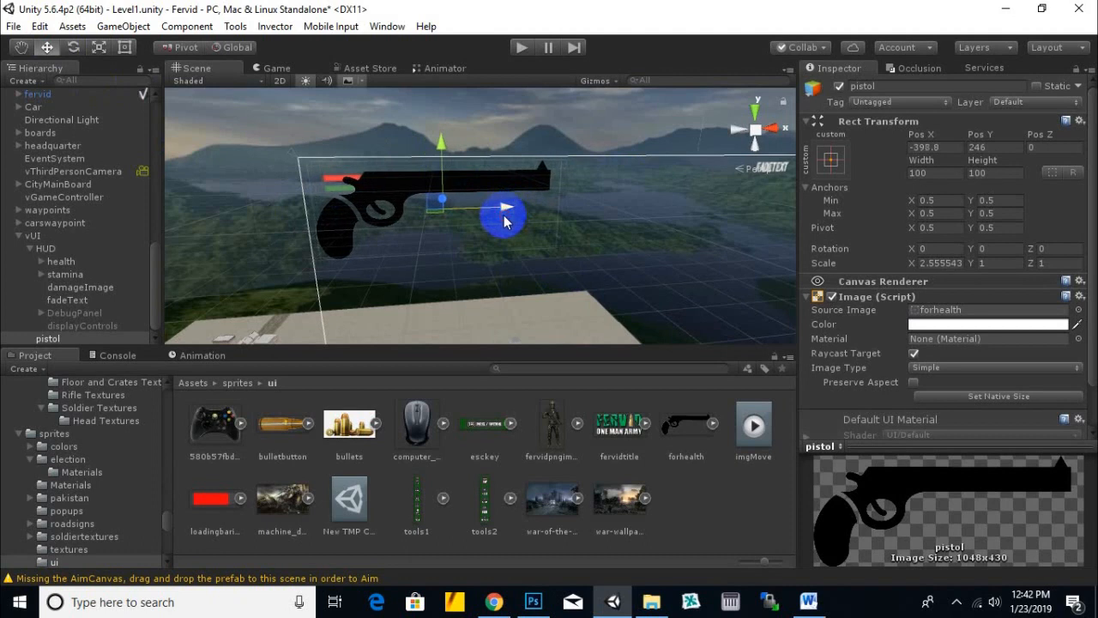
pyautogui.moveTo(522, 209)
pyautogui.mouseDown(button='middle')
pyautogui.moveTo(484, 231)
pyautogui.moveTo(508, 221)
pyautogui.mouseUp(button='middle')
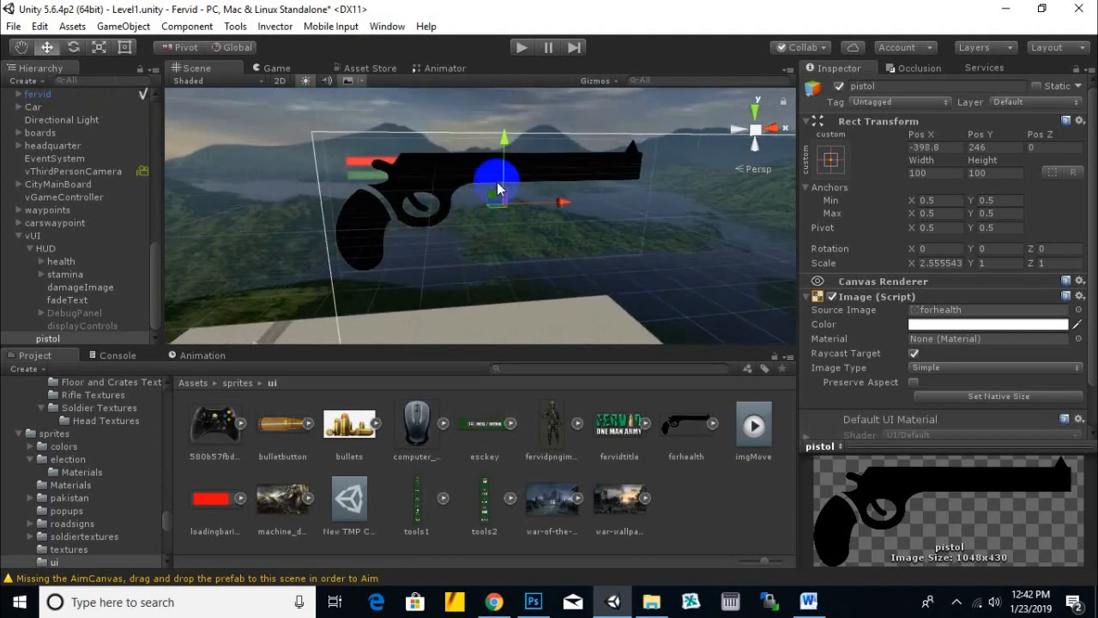
pyautogui.moveTo(503, 155); pyautogui.dragTo(503, 152)
pyautogui.moveTo(562, 201); pyautogui.dragTo(561, 204)
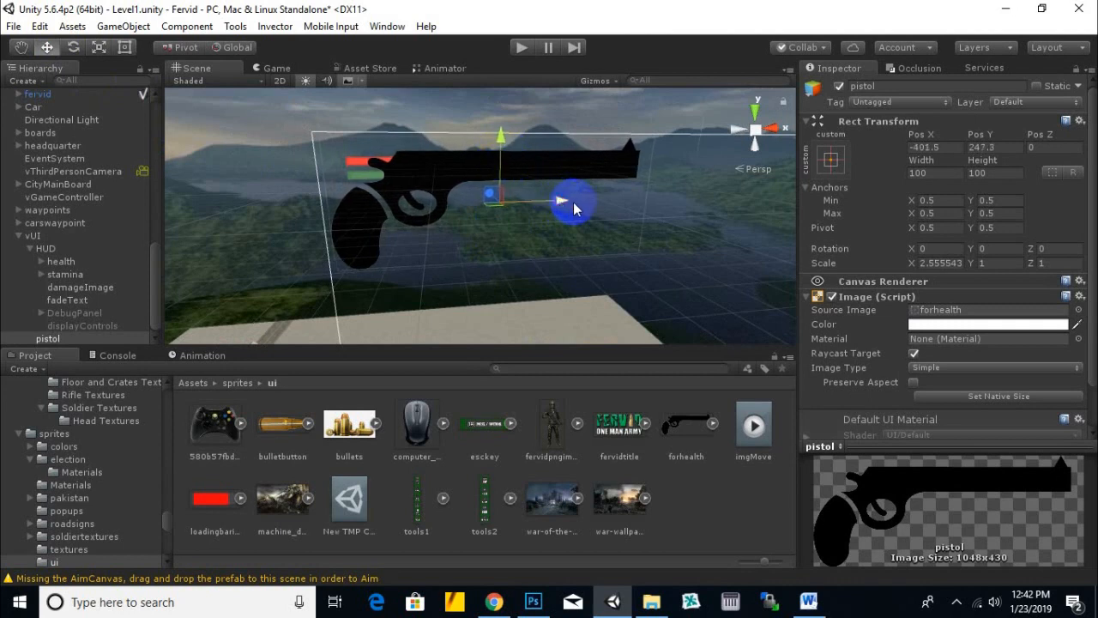
# - Anchor the pistol image to the top-left preset and place it inside HUD, above health in the hierarchy
pyautogui.click(830, 158)
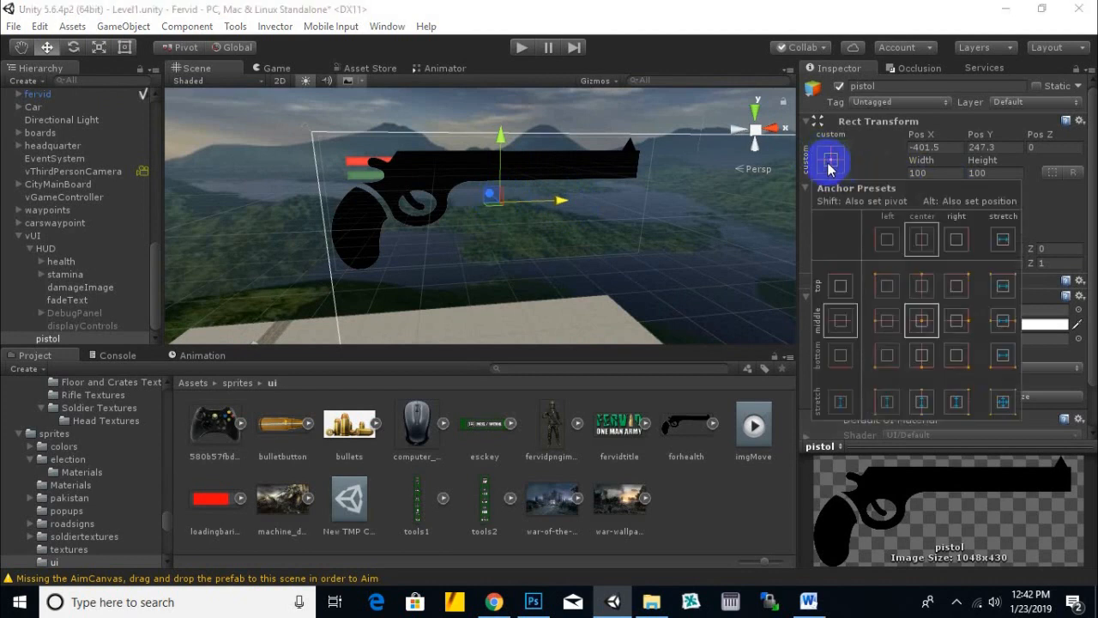
pyautogui.click(374, 169)
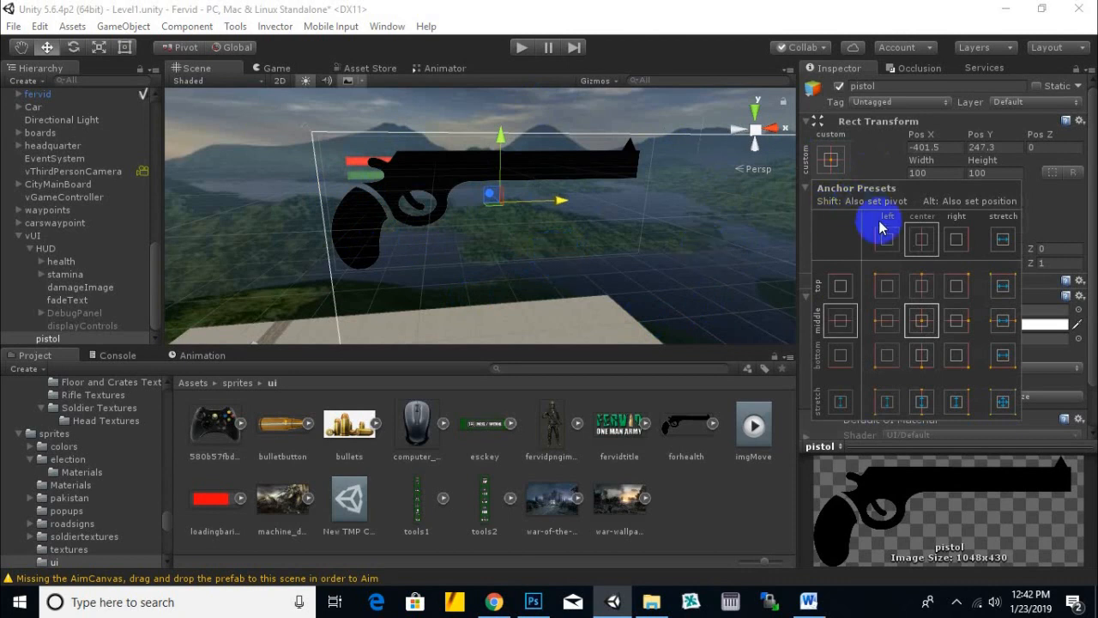
pyautogui.click(889, 289)
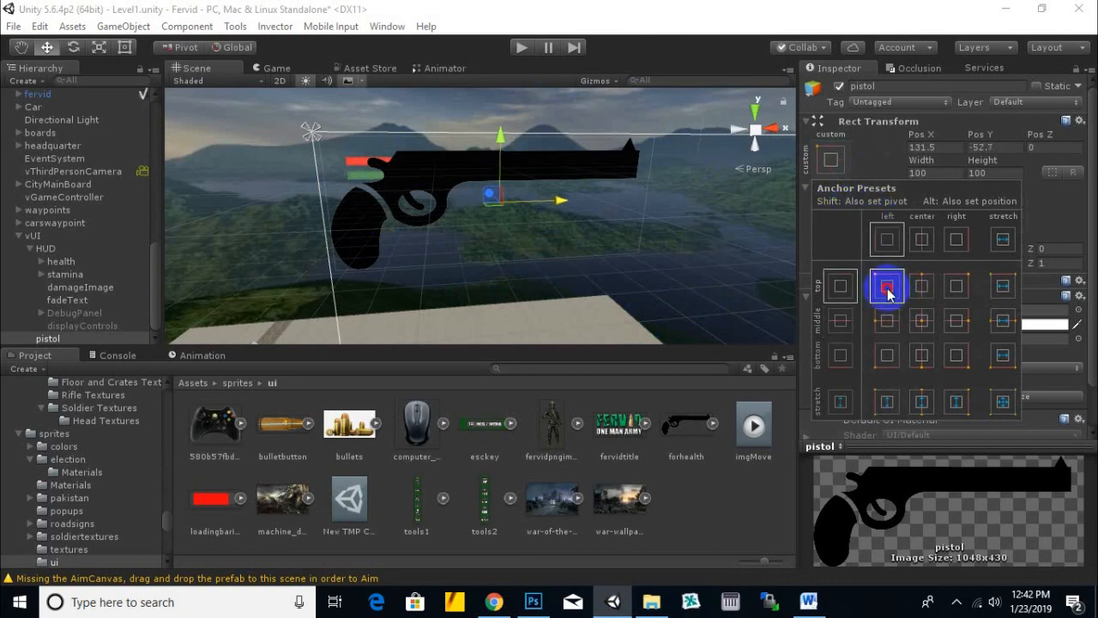
pyautogui.click(576, 17)
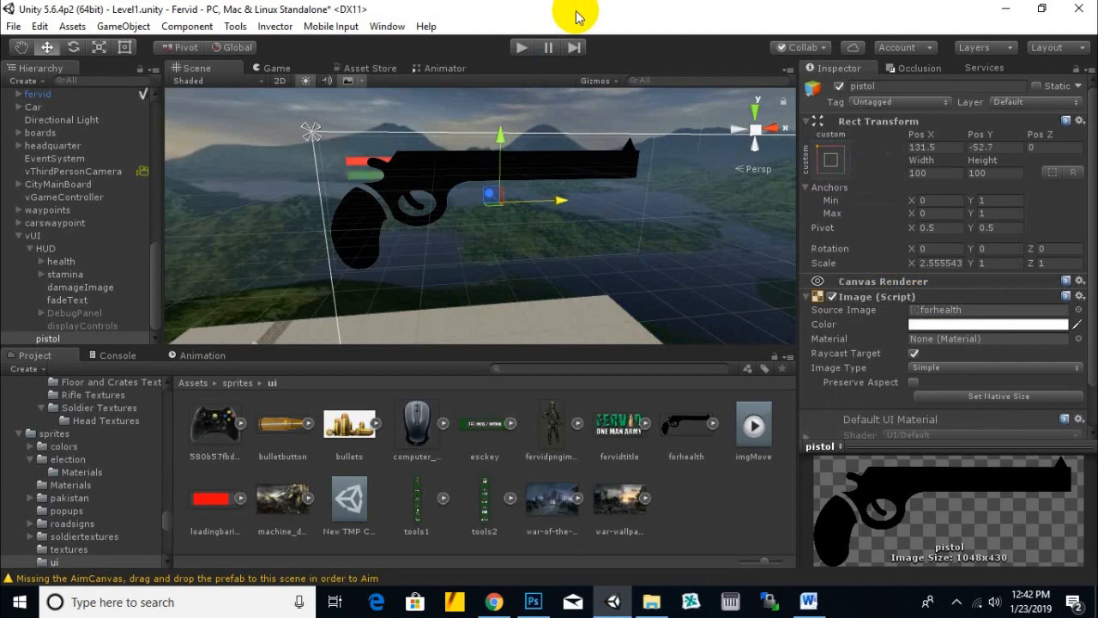
pyautogui.moveTo(52, 339)
pyautogui.mouseDown()
pyautogui.moveTo(96, 246)
pyautogui.moveTo(70, 254)
pyautogui.mouseUp()
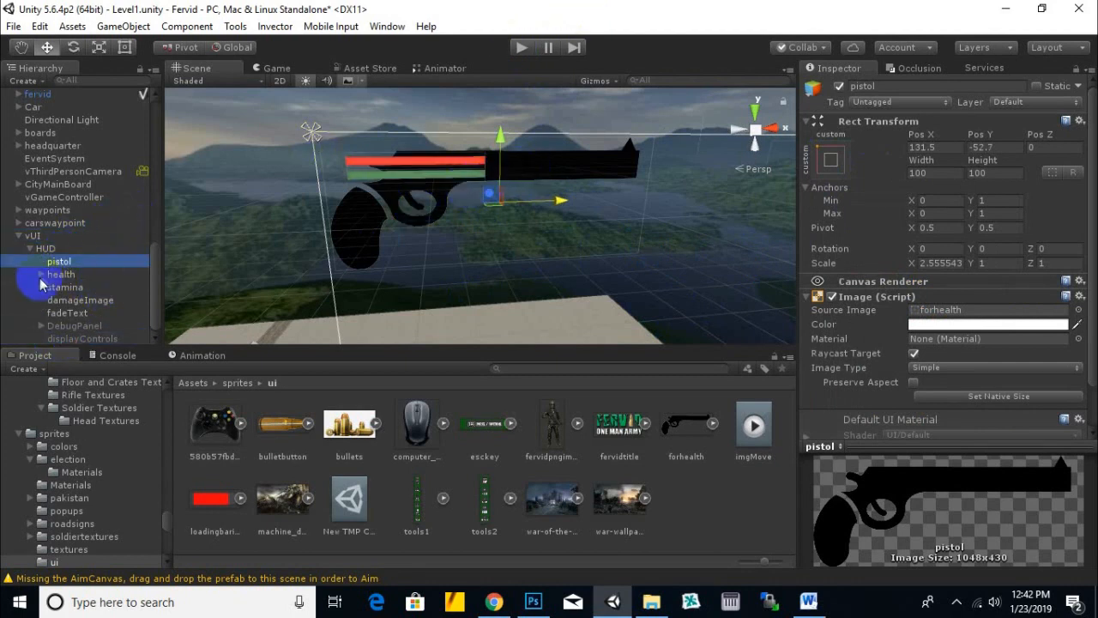
# - Move the health and stamina sliders together onto the pistol's barrel, at about X 59
pyautogui.click(60, 274)
pyautogui.keyDown('ctrl'); pyautogui.click(65, 287); pyautogui.keyUp('ctrl')
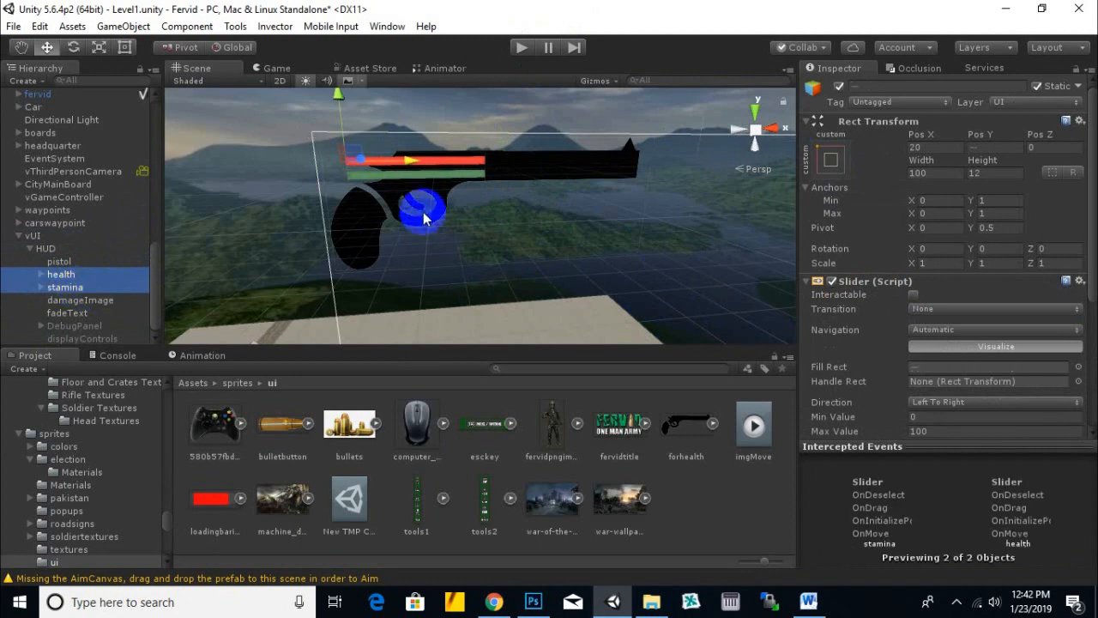
pyautogui.moveTo(423, 218)
pyautogui.mouseDown()
pyautogui.moveTo(418, 168)
pyautogui.moveTo(539, 172)
pyautogui.moveTo(476, 199)
pyautogui.mouseUp()
pyautogui.scroll(4, 462, 192)
pyautogui.moveTo(454, 182); pyautogui.dragTo(458, 199, button='middle')
pyautogui.moveTo(335, 165); pyautogui.dragTo(335, 161)
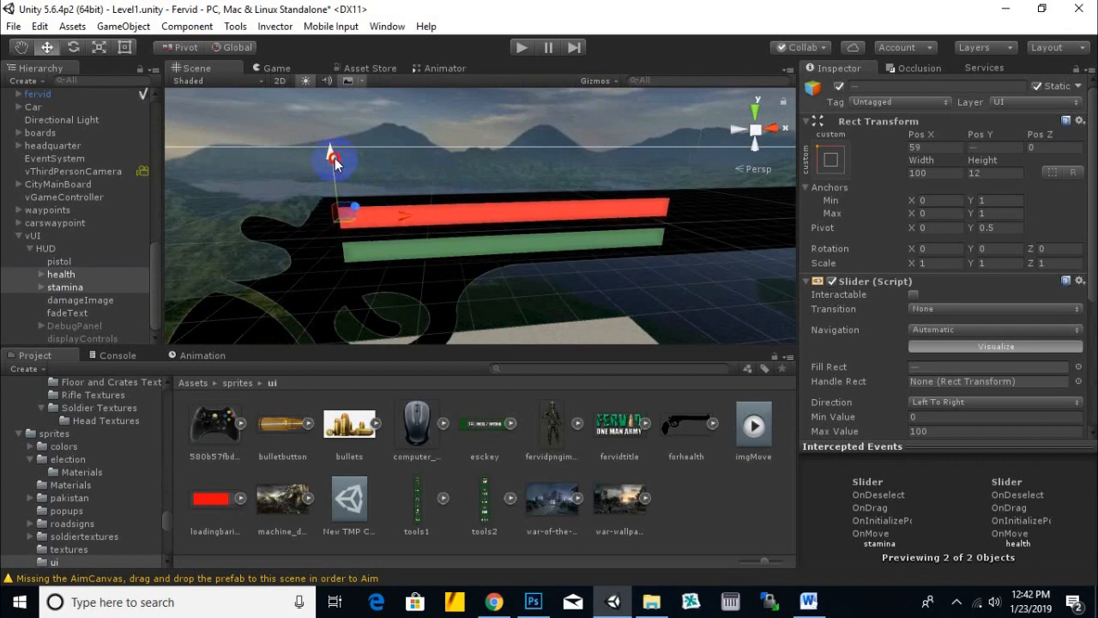
pyautogui.scroll(-5, 351, 197)
pyautogui.moveTo(422, 232); pyautogui.dragTo(371, 211, button='middle')
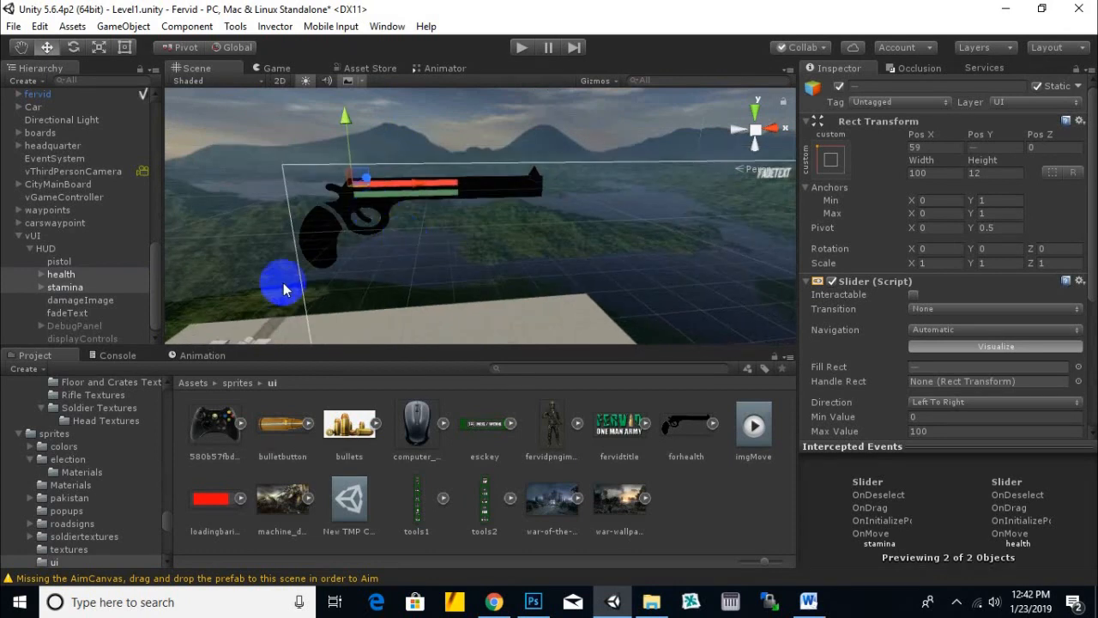
# - Set the alpha of the pistol image's color to 200
pyautogui.click(60, 261)
pyautogui.click(997, 326)
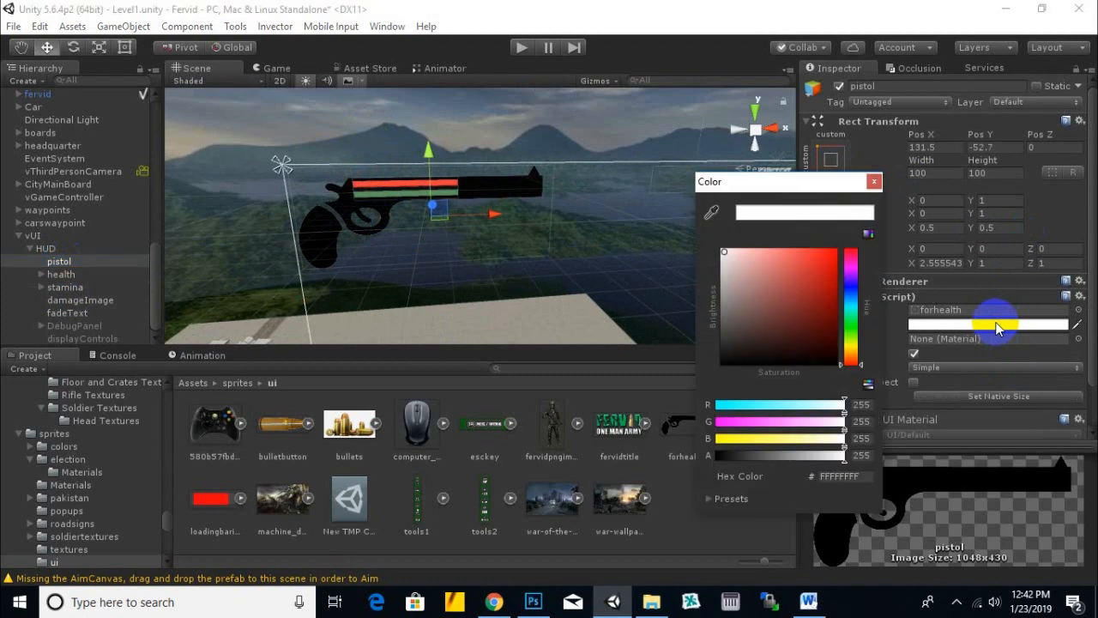
pyautogui.moveTo(844, 455); pyautogui.dragTo(828, 455)
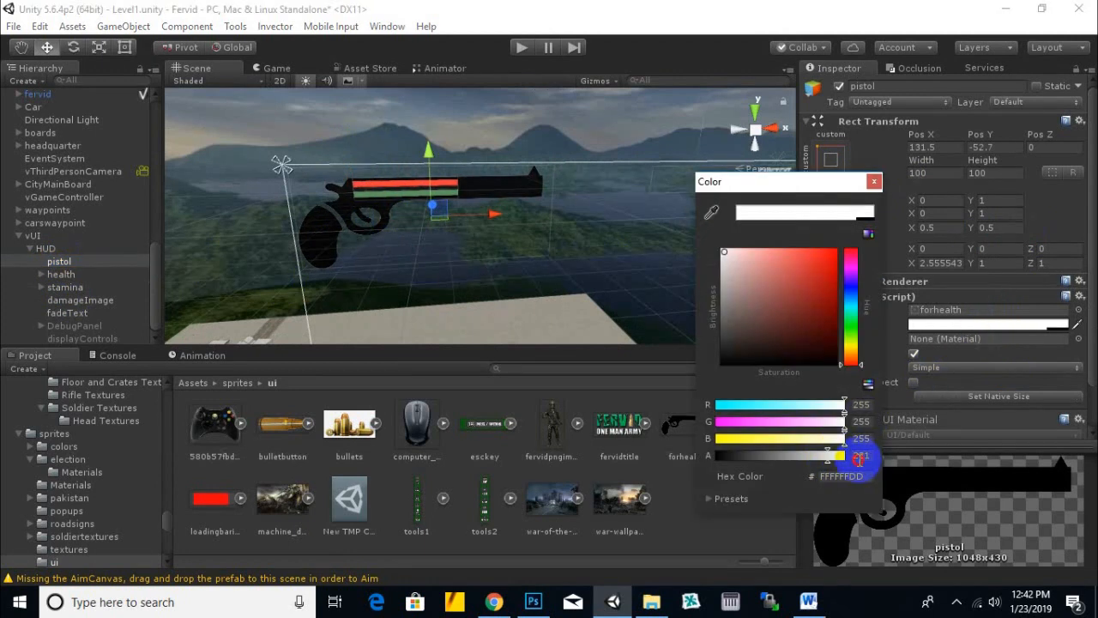
pyautogui.click(860, 456)
pyautogui.write('200')
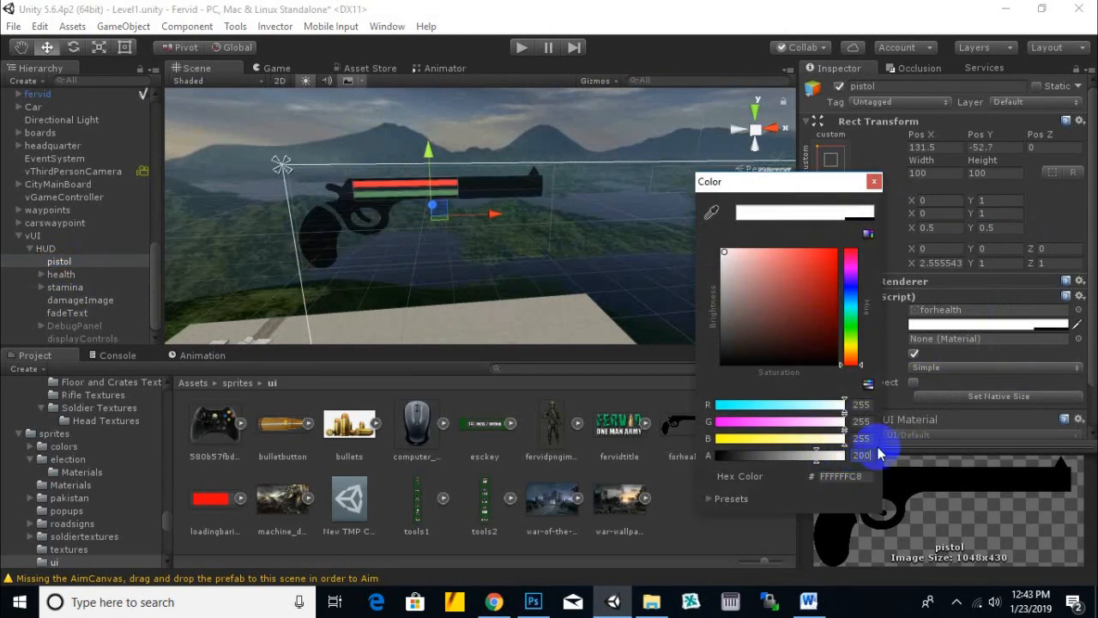
pyautogui.click(873, 182)
pyautogui.click(494, 228)
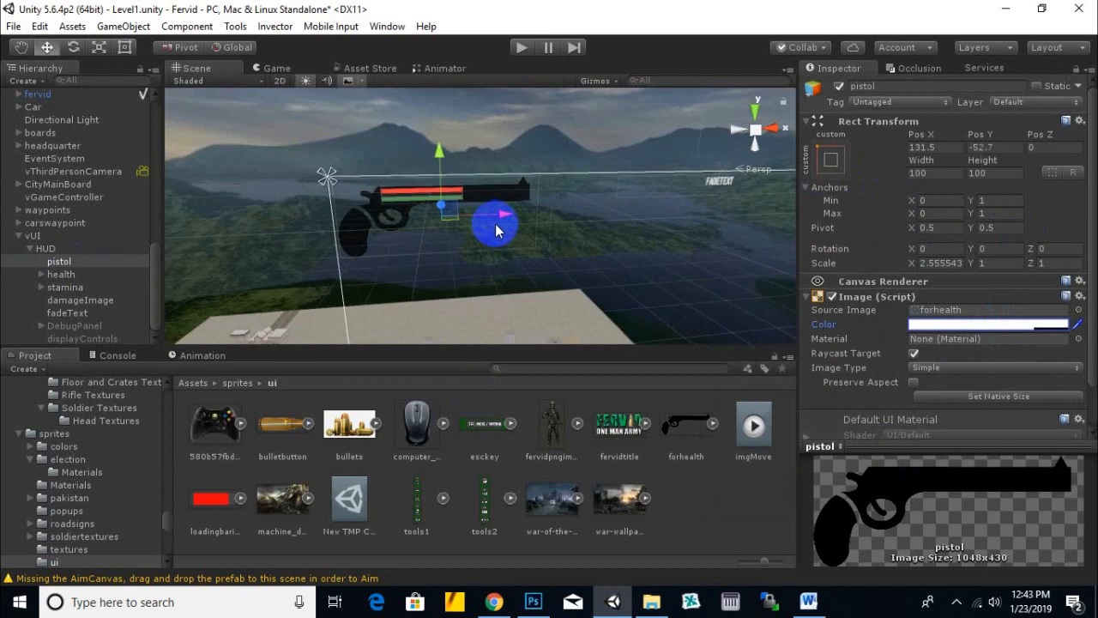
# - Run the game to check the pistol and its bars in the HUD, and stop it
pyautogui.click(522, 47)
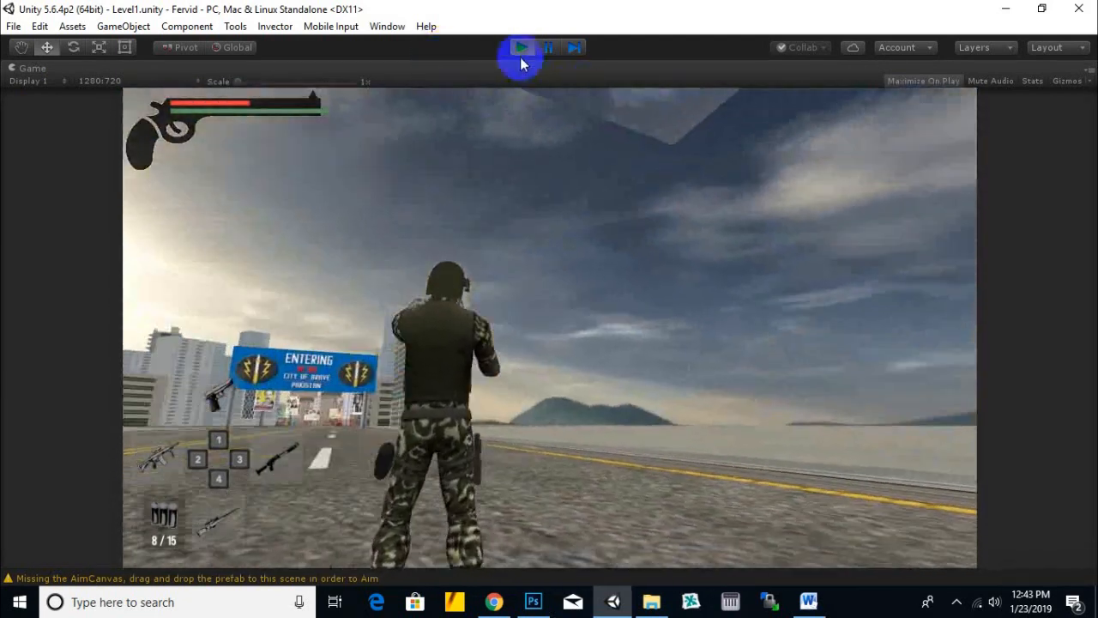
pyautogui.click(521, 48)
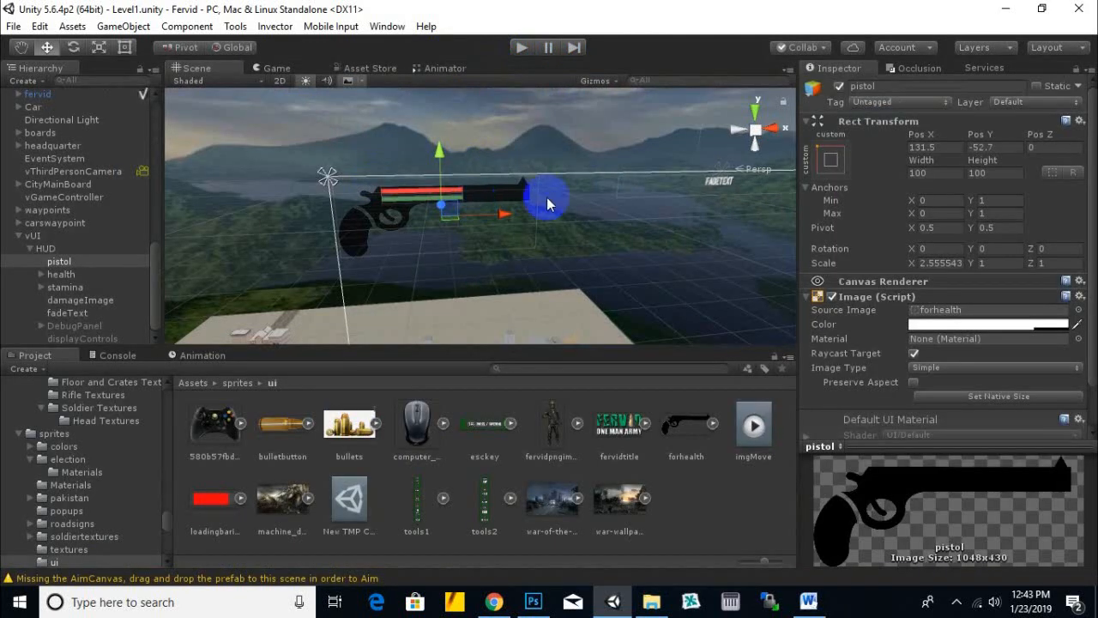
pyautogui.click(512, 201)
pyautogui.scroll(-2, 77, 287)
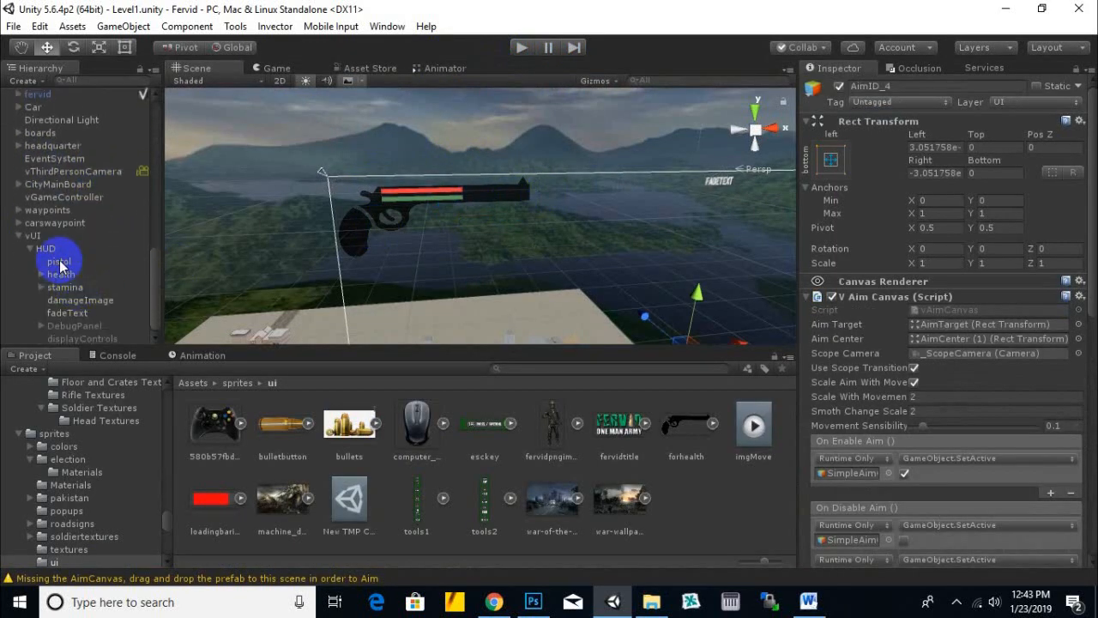
# - Lengthen the pistol image horizontally to an X scale of about 3.35
pyautogui.click(59, 259)
pyautogui.click(100, 47)
pyautogui.moveTo(506, 214); pyautogui.dragTo(529, 214)
pyautogui.click(46, 46)
# - Fine-tune the pistol image's position behind the bars to about X 170.4, Y -51.8
pyautogui.scroll(3, 455, 227)
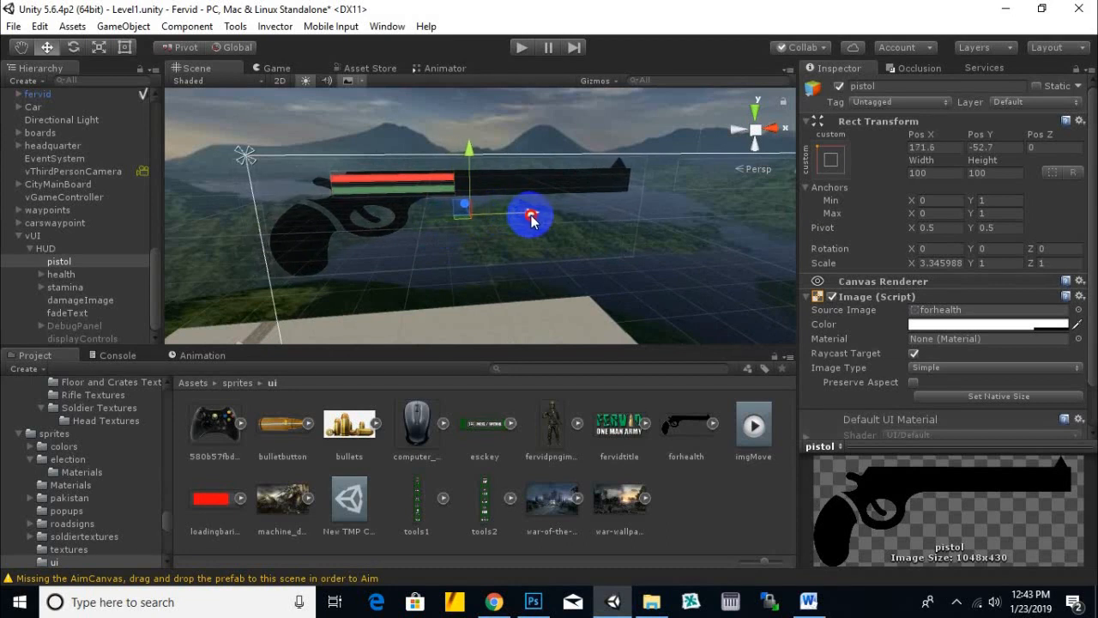
pyautogui.scroll(3, 515, 222)
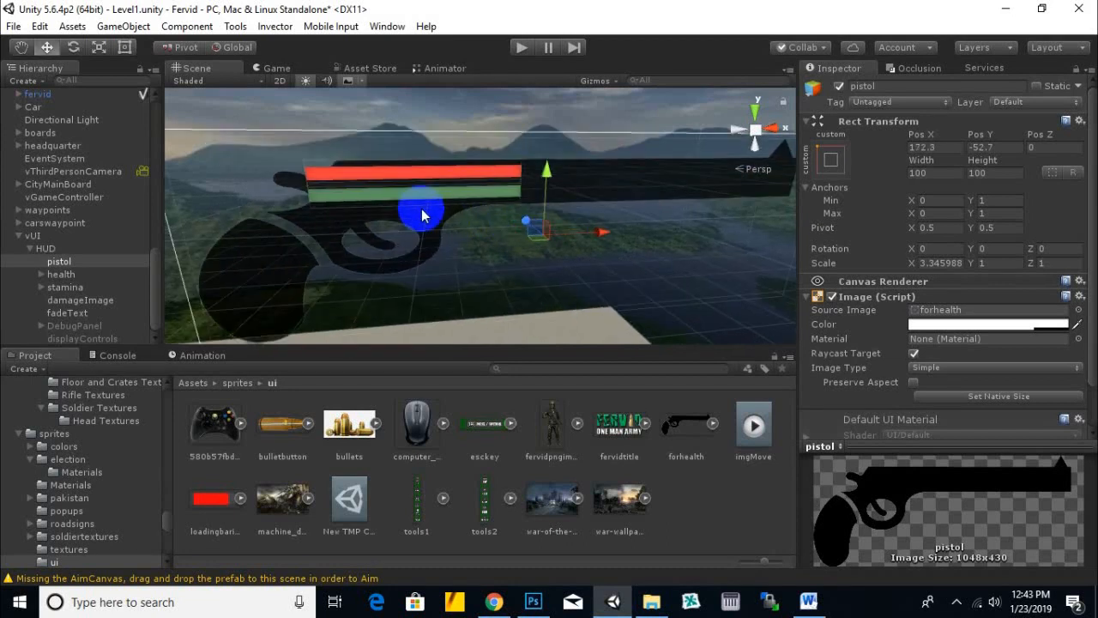
pyautogui.moveTo(544, 183); pyautogui.dragTo(546, 176)
pyautogui.moveTo(512, 210); pyautogui.dragTo(583, 175, button='middle')
pyautogui.moveTo(653, 201); pyautogui.dragTo(650, 203)
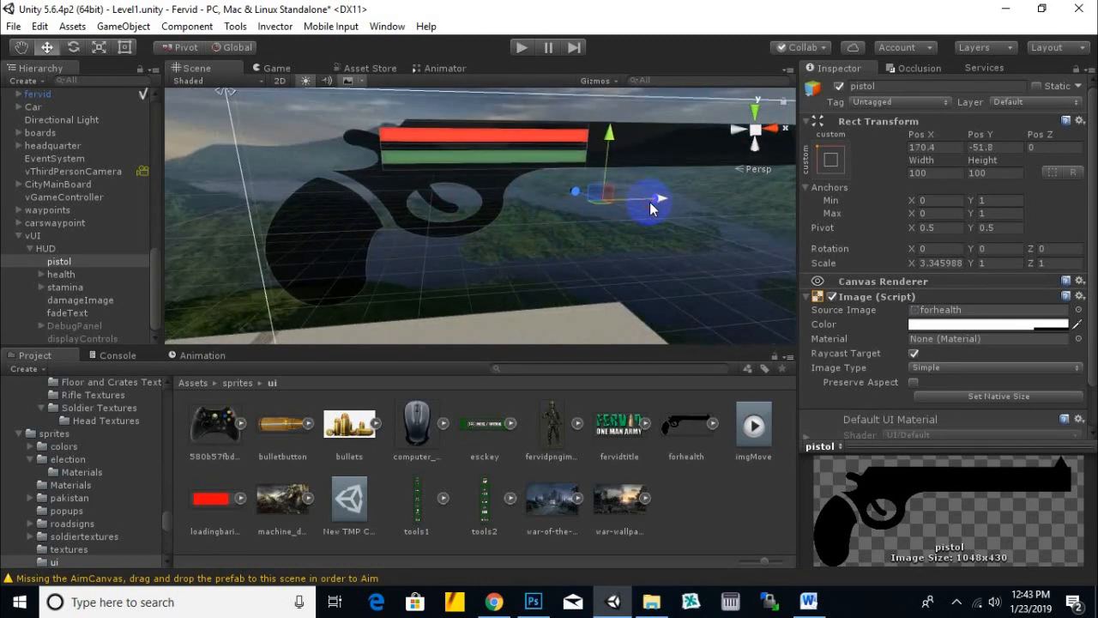
pyautogui.scroll(-2, 507, 197)
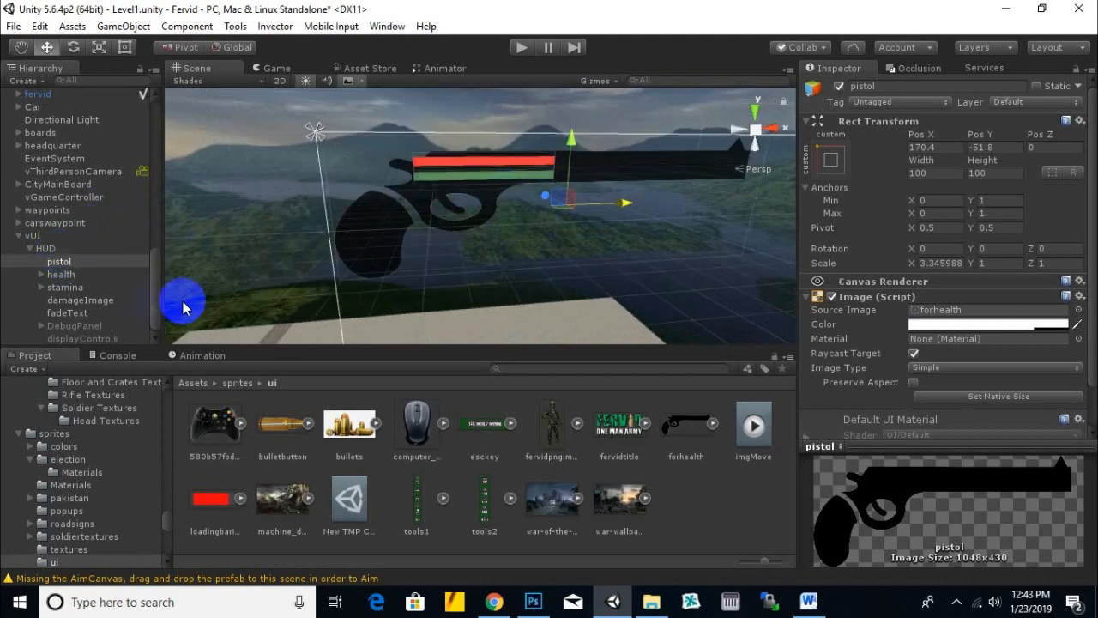
# - Shift the health and stamina sliders together slightly along the pistol's barrel toward the muzzle
pyautogui.click(60, 274)
pyautogui.keyDown('ctrl'); pyautogui.click(66, 287); pyautogui.keyUp('ctrl')
pyautogui.moveTo(478, 167)
pyautogui.mouseDown()
pyautogui.moveTo(520, 167)
pyautogui.moveTo(496, 180)
pyautogui.mouseUp()
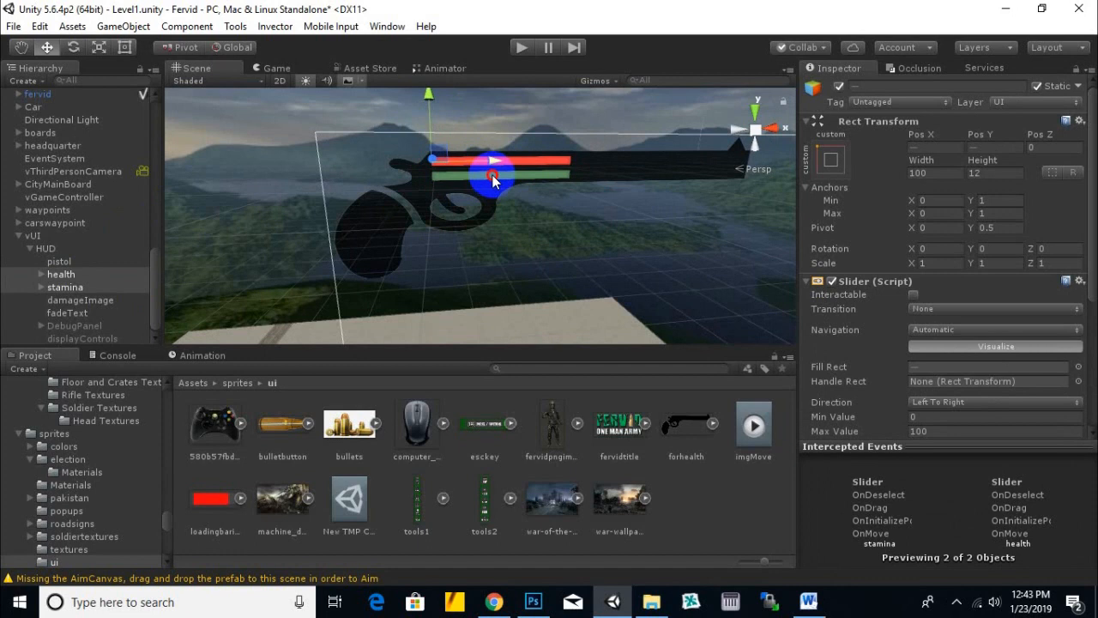
pyautogui.scroll(-4, 498, 194)
pyautogui.moveTo(500, 206)
pyautogui.mouseDown(button='middle')
pyautogui.moveTo(490, 217)
pyautogui.moveTo(477, 208)
pyautogui.mouseUp(button='middle')
pyautogui.scroll(4, 491, 217)
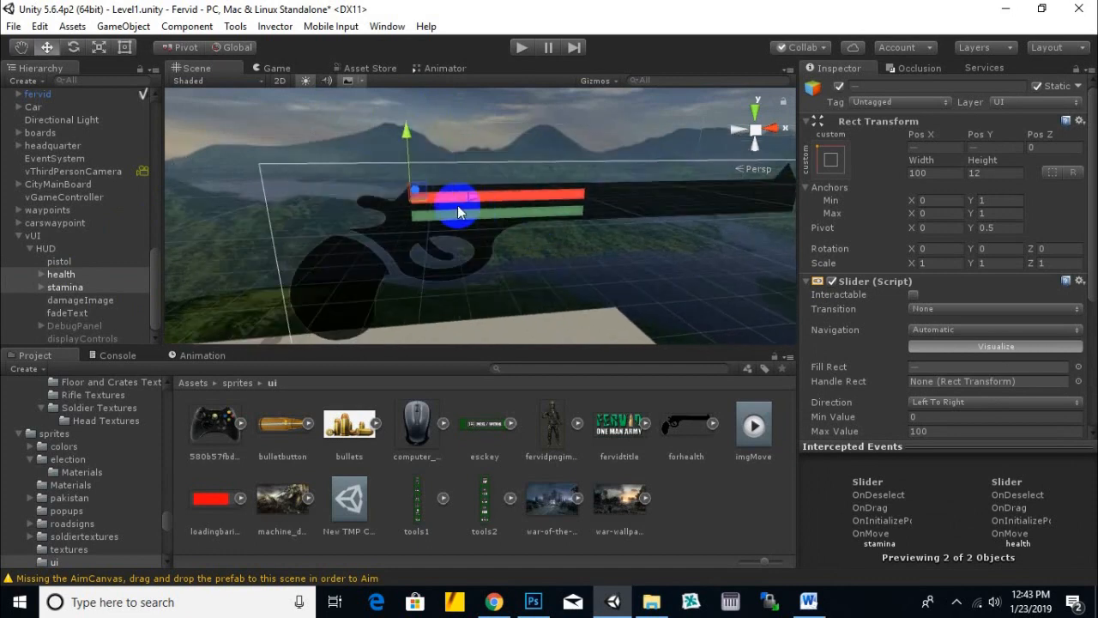
pyautogui.scroll(-4, 487, 220)
pyautogui.moveTo(565, 260); pyautogui.dragTo(548, 212, button='middle')
# - Run the game to check the lengthened pistol and shifted bars, and stop it
pyautogui.click(522, 47)
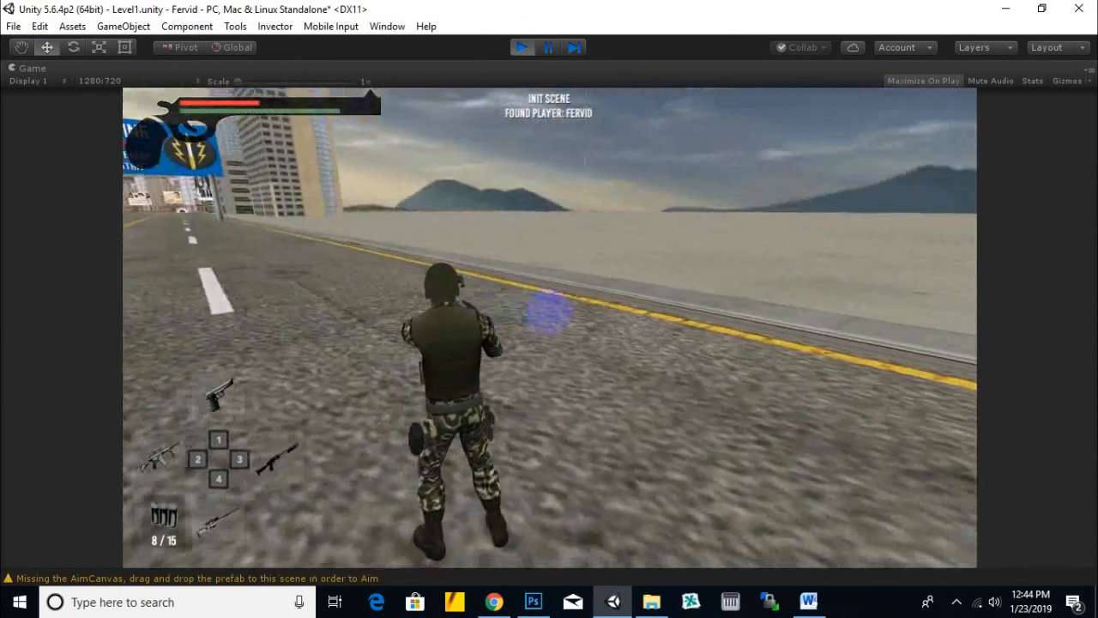
pyautogui.press('Escape')
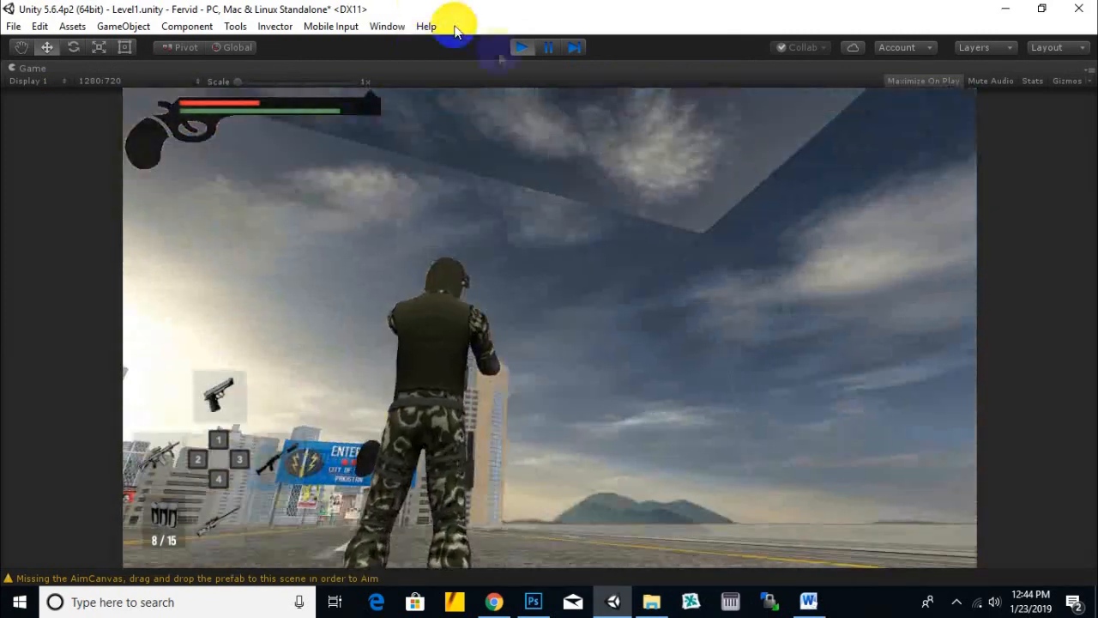
pyautogui.click(523, 49)
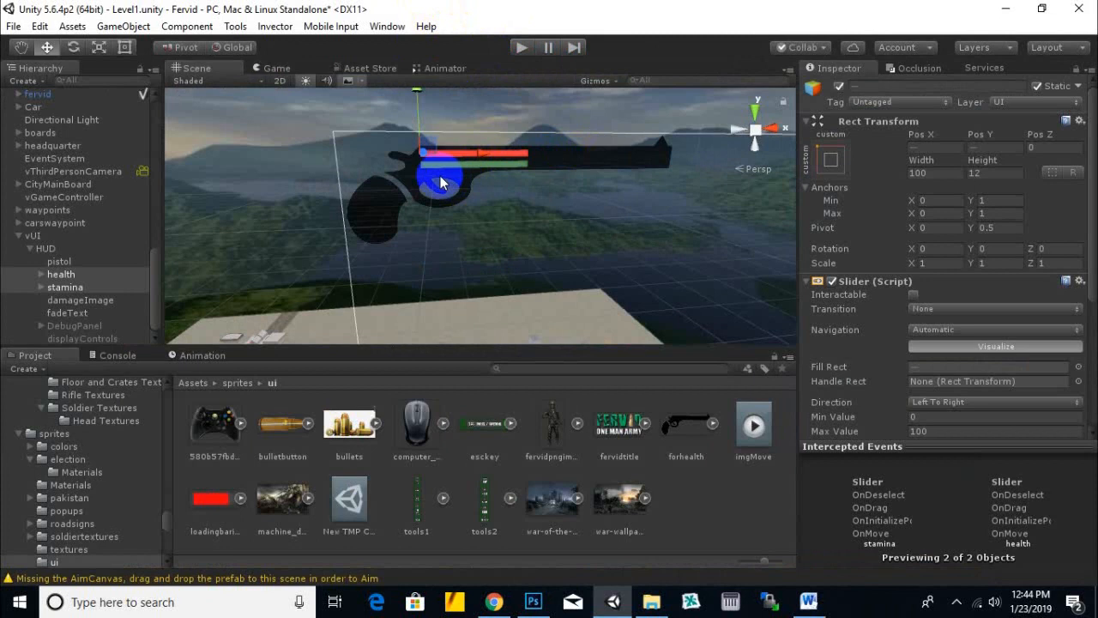
# - Shorten the pistol image to an X scale of about 2.97 and reposition it at about X 157.2, Y -52.7
pyautogui.click(58, 260)
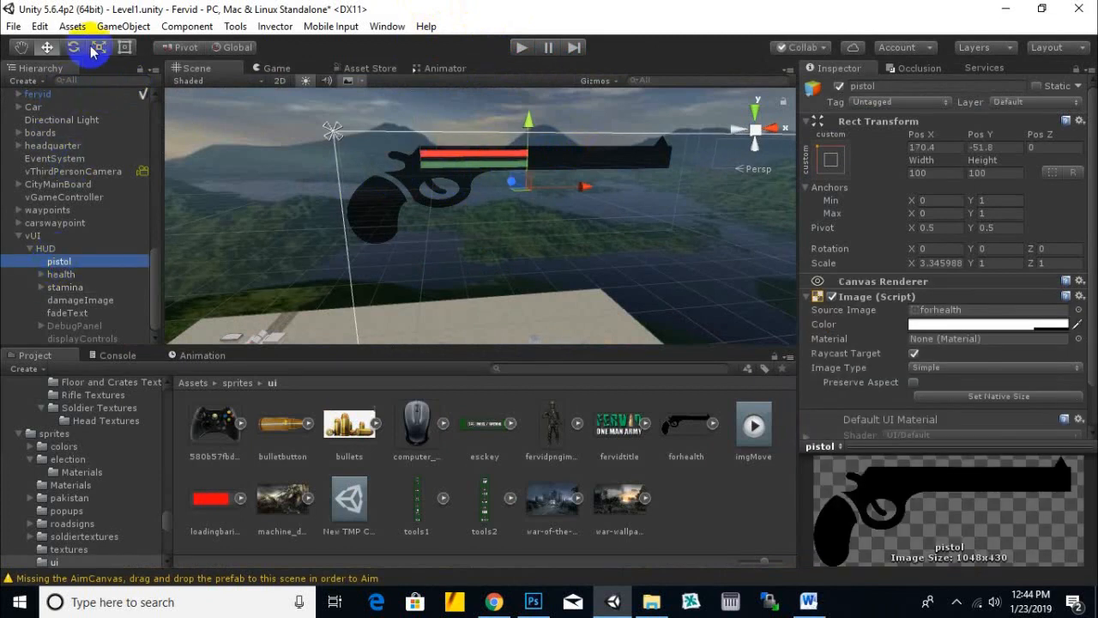
pyautogui.moveTo(588, 194); pyautogui.dragTo(584, 191)
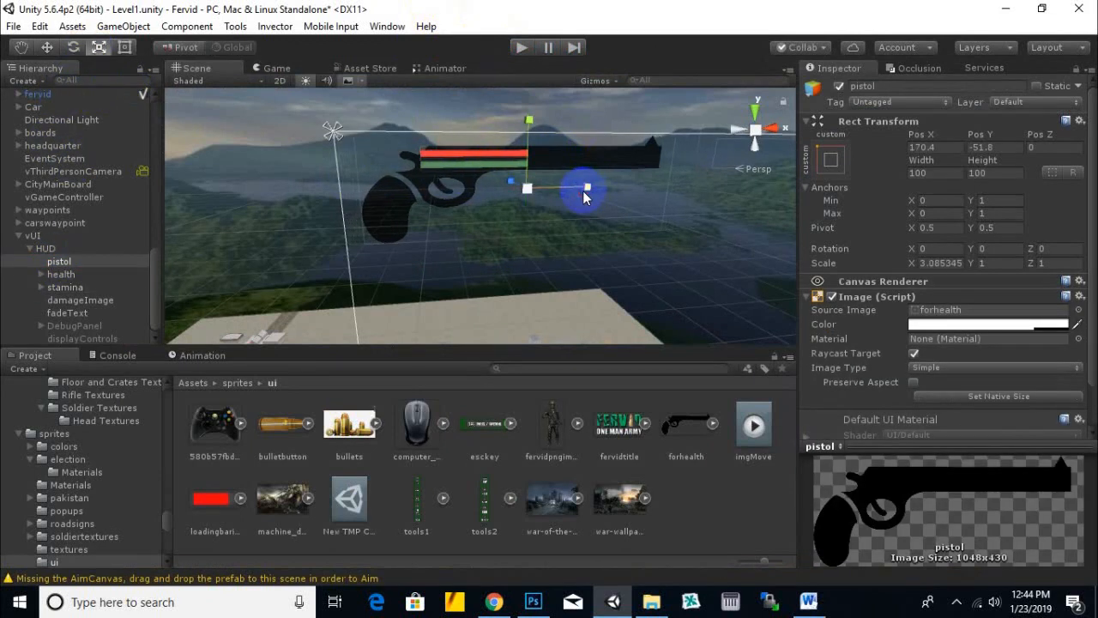
pyautogui.click(503, 171)
pyautogui.click(47, 47)
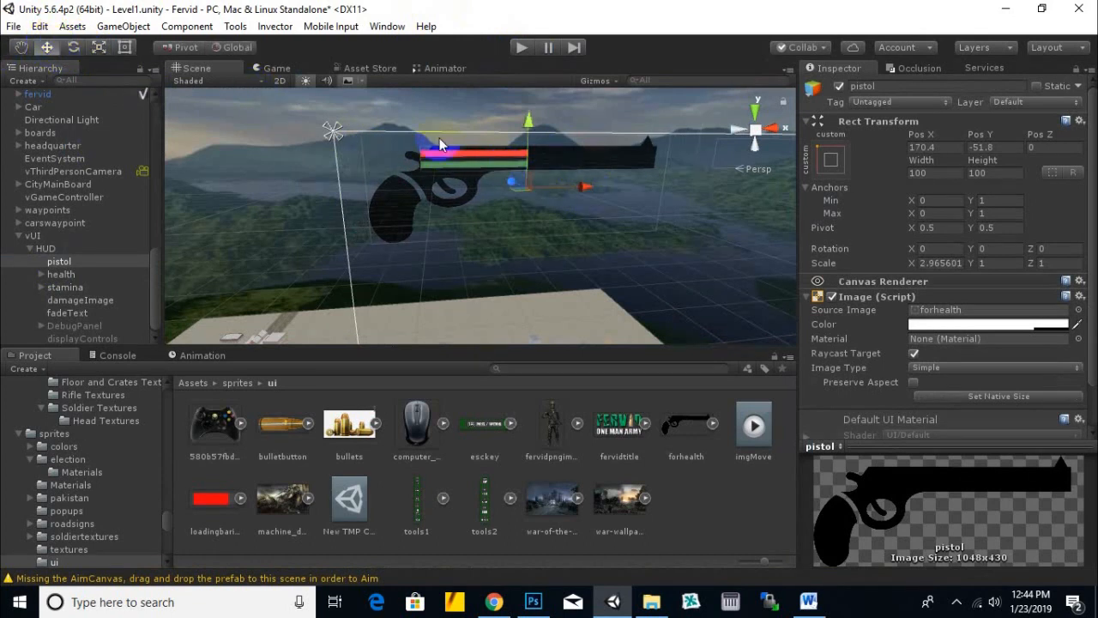
pyautogui.moveTo(583, 190); pyautogui.dragTo(570, 197)
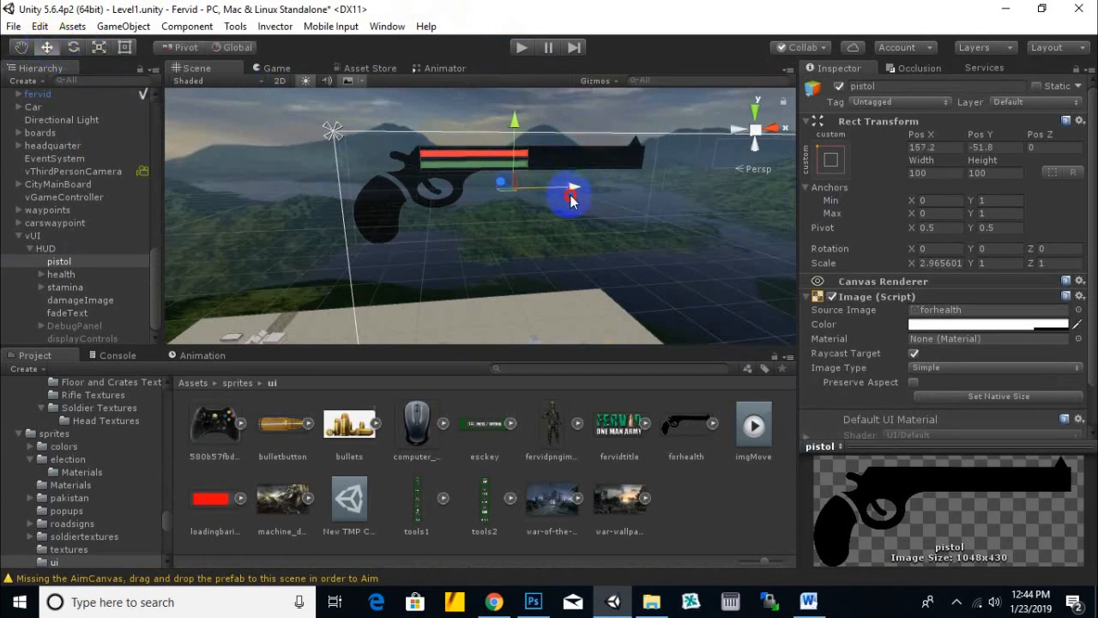
pyautogui.scroll(4, 520, 163)
pyautogui.moveTo(535, 105); pyautogui.dragTo(534, 107)
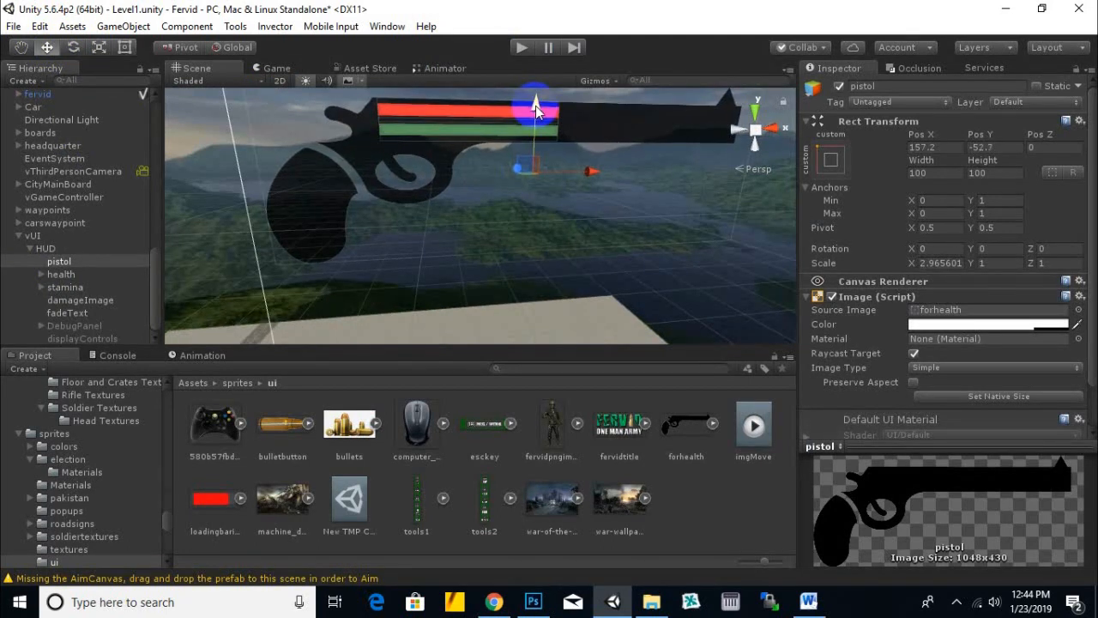
# - Run the game to check the shortened pistol behind the health and stamina bars, and stop it
pyautogui.click(523, 48)
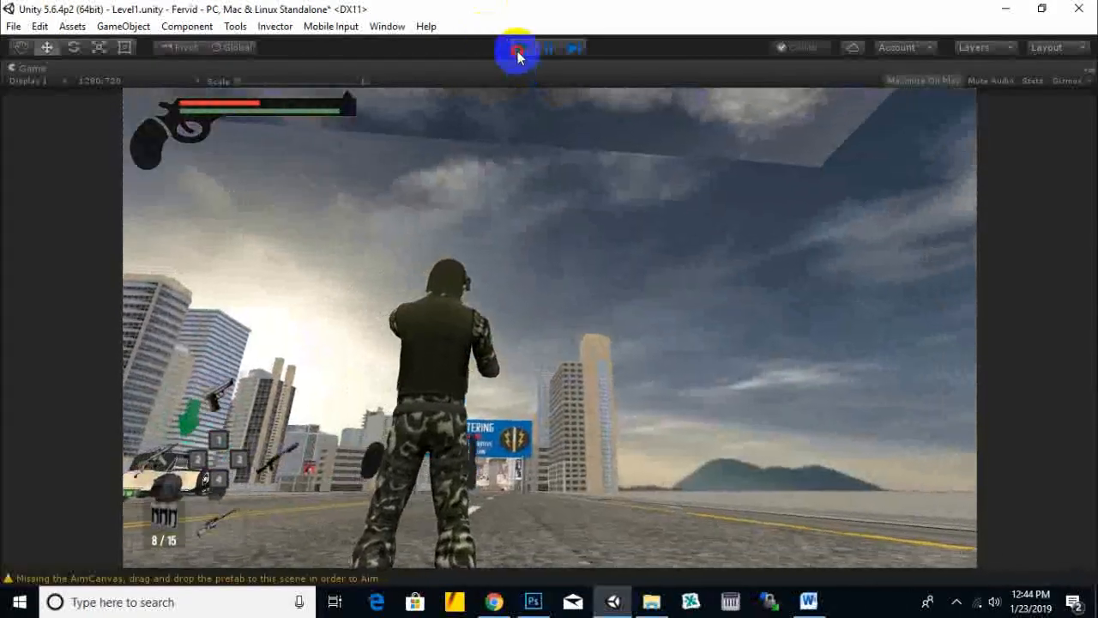
pyautogui.click(521, 47)
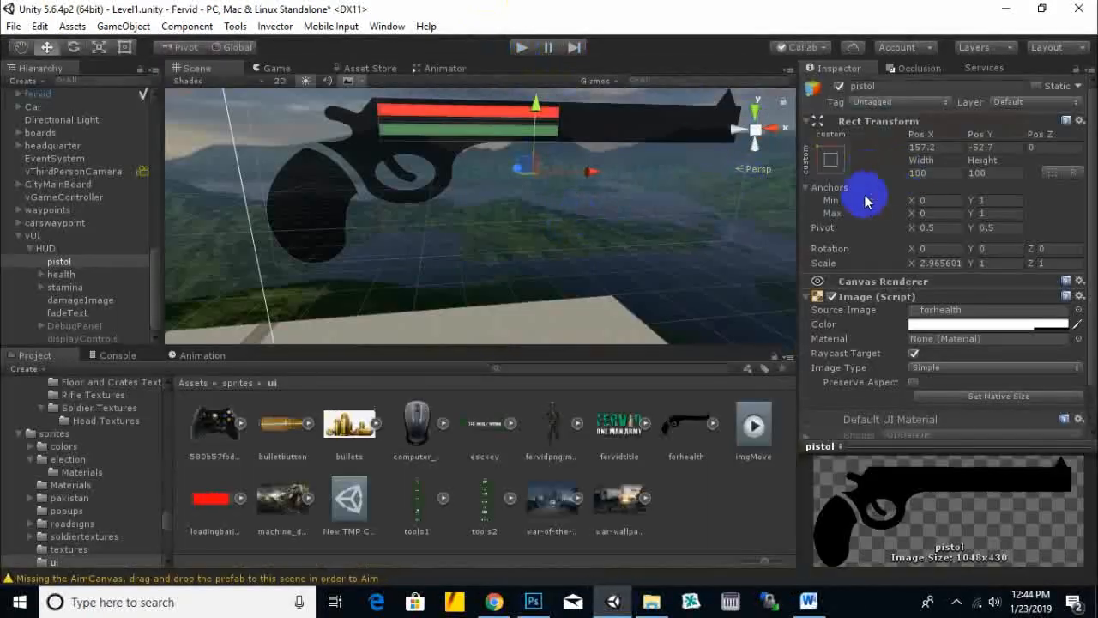
pyautogui.scroll(-6, 544, 285)
pyautogui.moveTo(582, 285); pyautogui.dragTo(512, 257, button='middle')
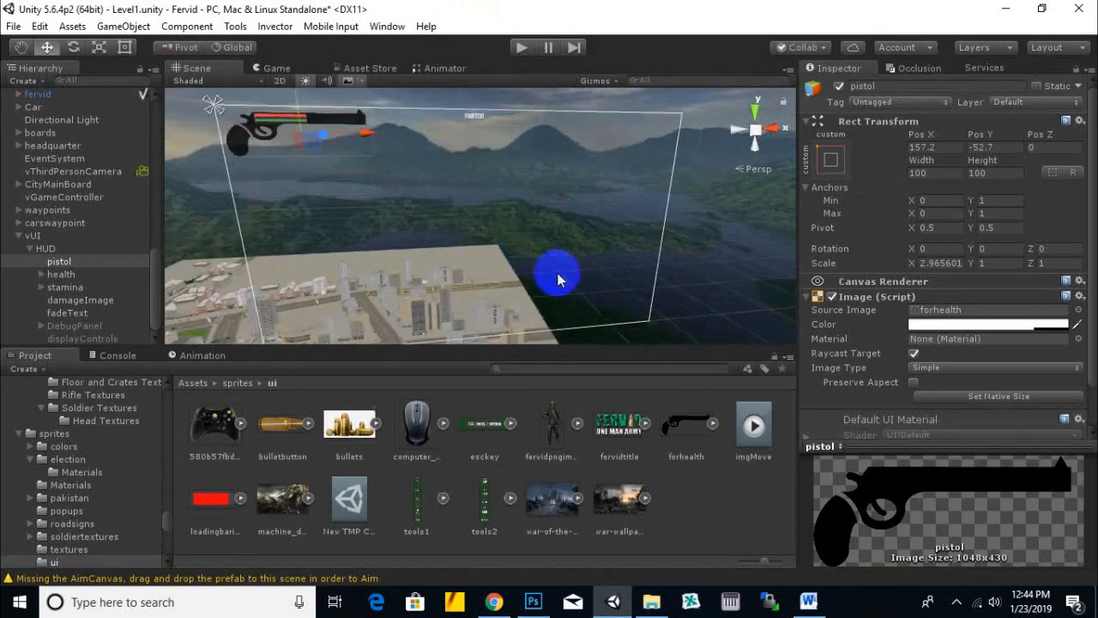
# - Add a new UI Image under HUD and rename it controls1
pyautogui.click(417, 502)
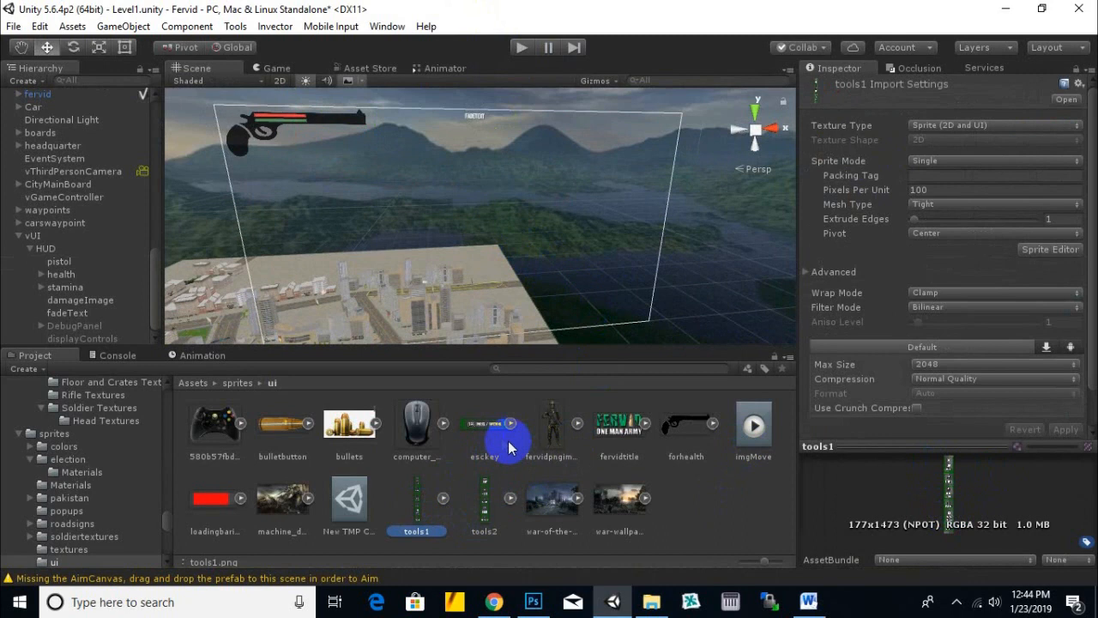
pyautogui.moveTo(553, 258); pyautogui.dragTo(609, 249, button='middle')
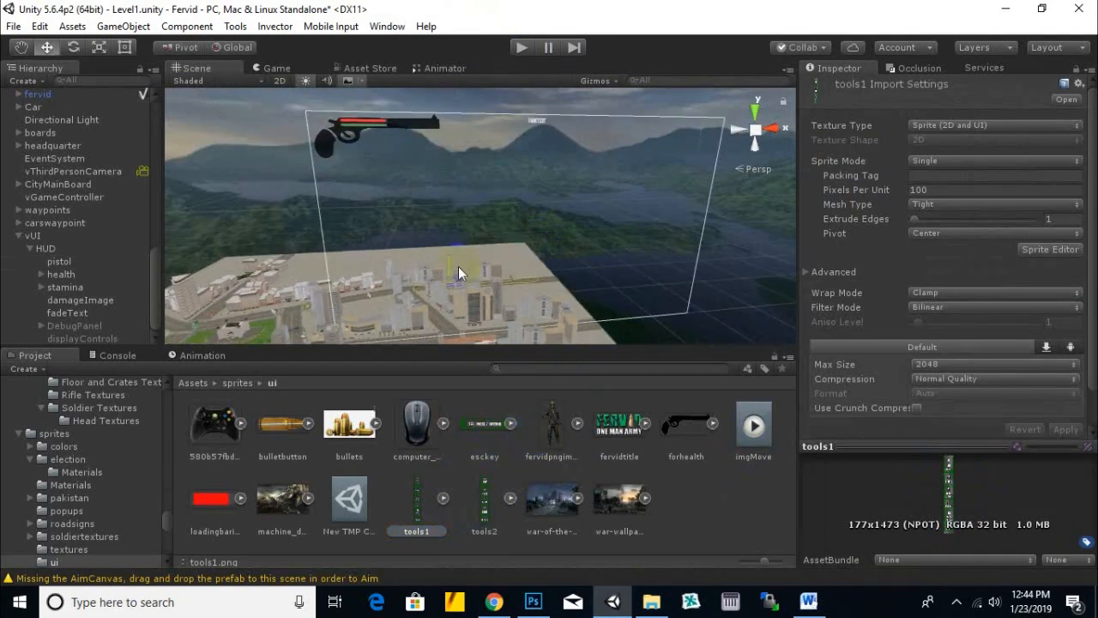
pyautogui.click(45, 249)
pyautogui.rightClick(41, 247)
pyautogui.moveTo(129, 403)
pyautogui.moveTo(129, 486)
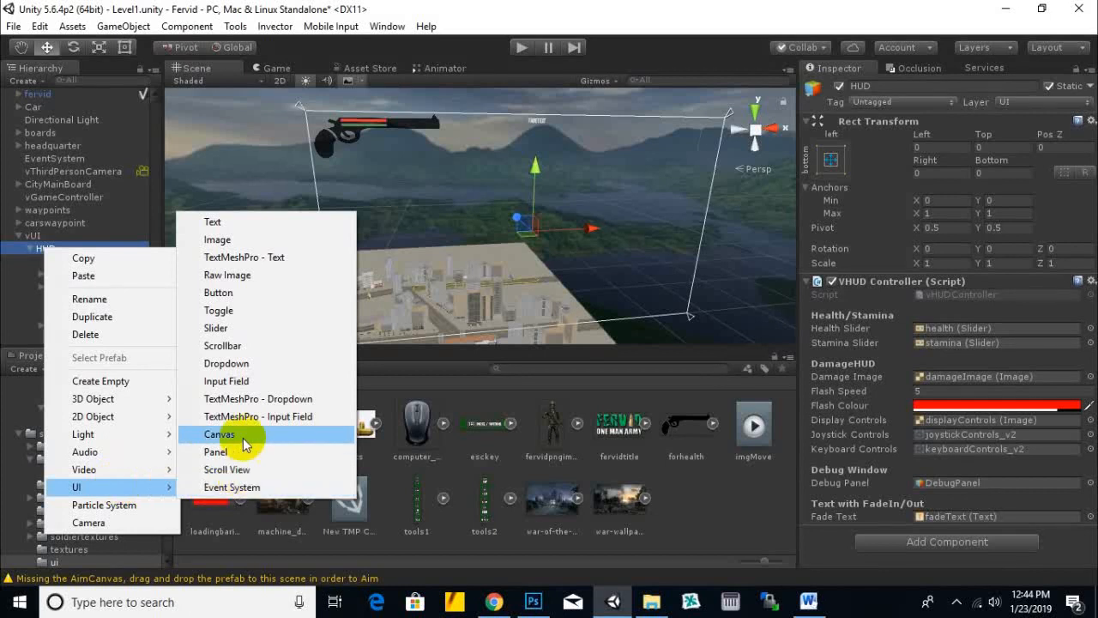
pyautogui.click(218, 240)
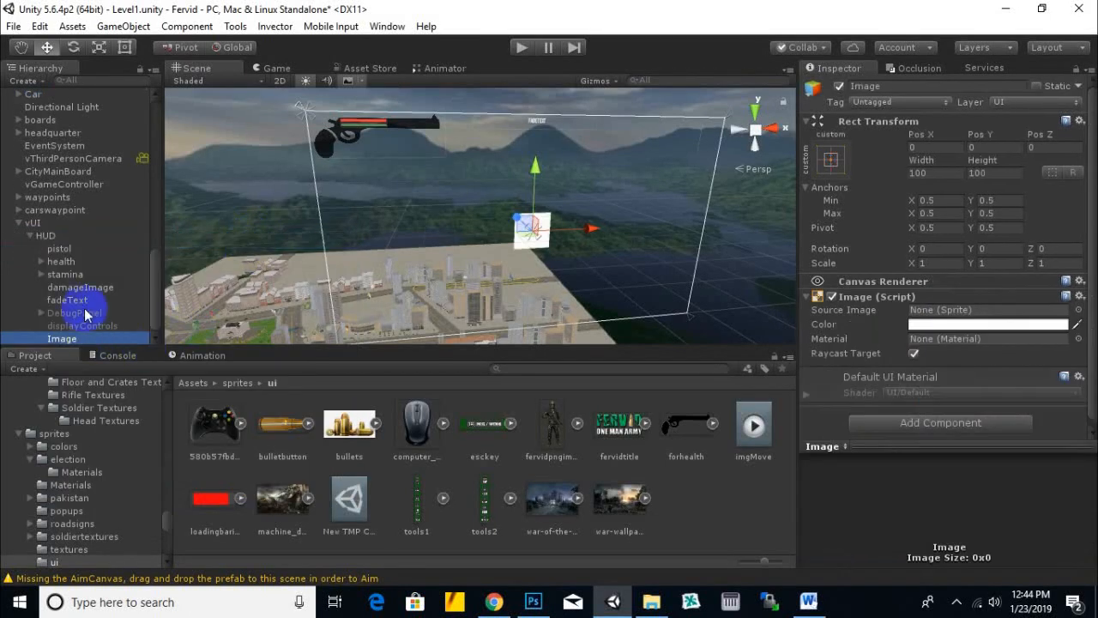
pyautogui.rightClick(86, 341)
pyautogui.click(165, 127)
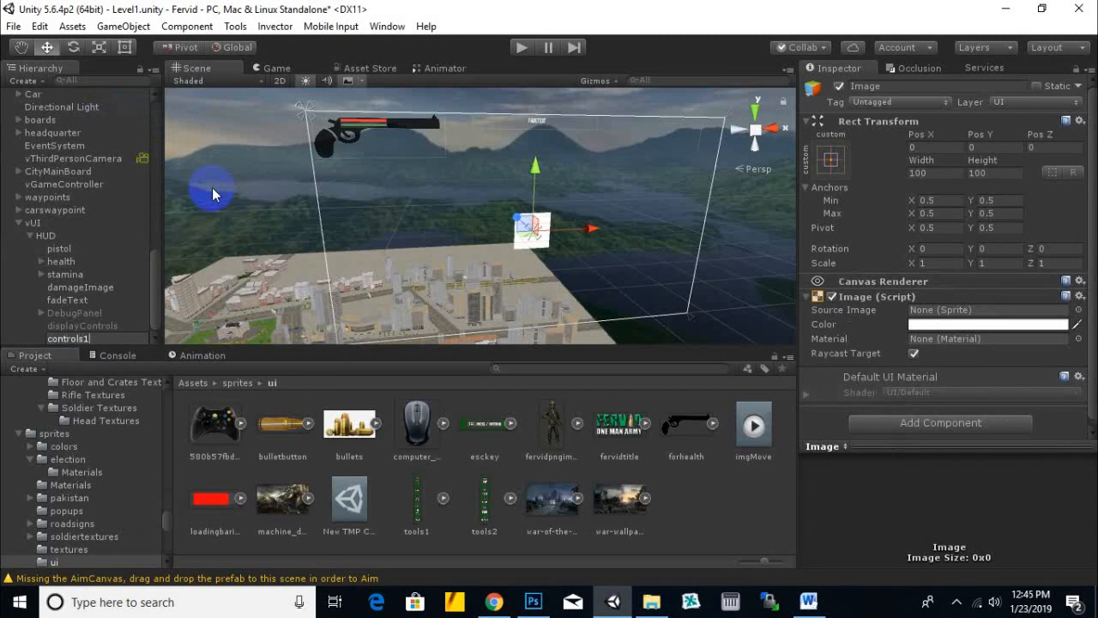
pyautogui.press('Return')
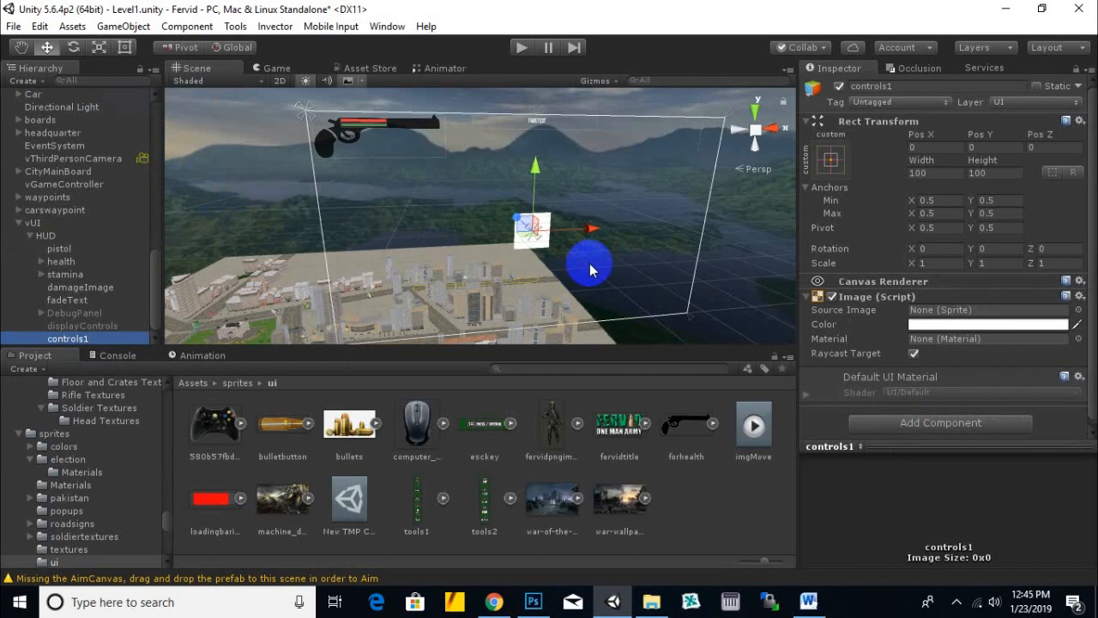
# - Assign the tools1 sprite to controls1 and stretch it to a Y scale of about 3.48
pyautogui.moveTo(417, 503); pyautogui.dragTo(935, 316)
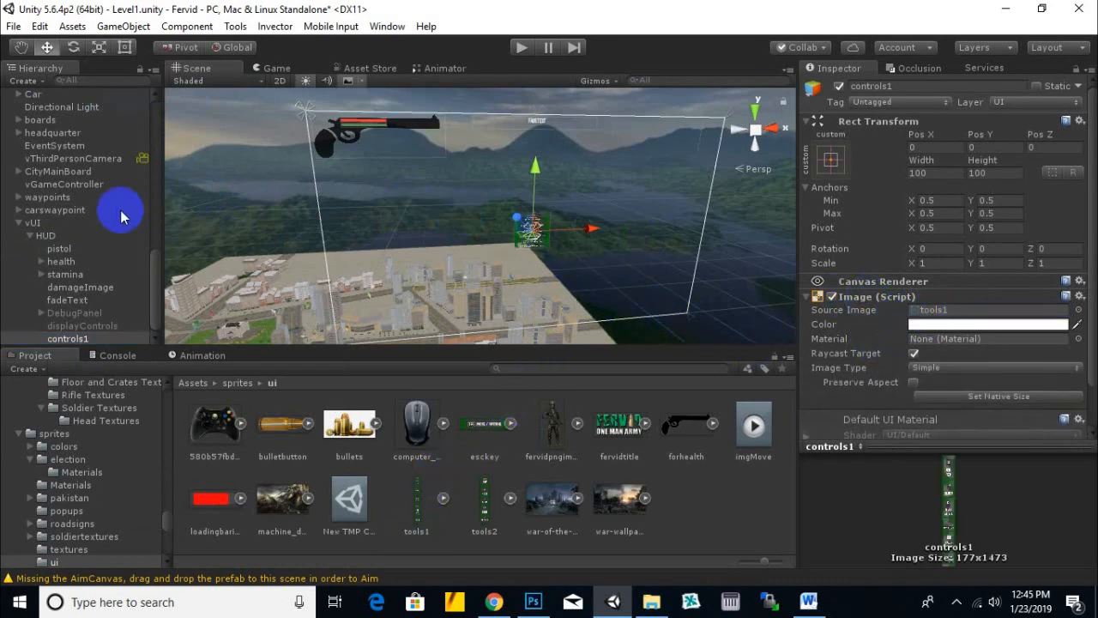
pyautogui.click(98, 49)
pyautogui.scroll(5, 609, 239)
pyautogui.moveTo(581, 248); pyautogui.dragTo(502, 248, button='middle')
pyautogui.moveTo(388, 140); pyautogui.dragTo(392, 581)
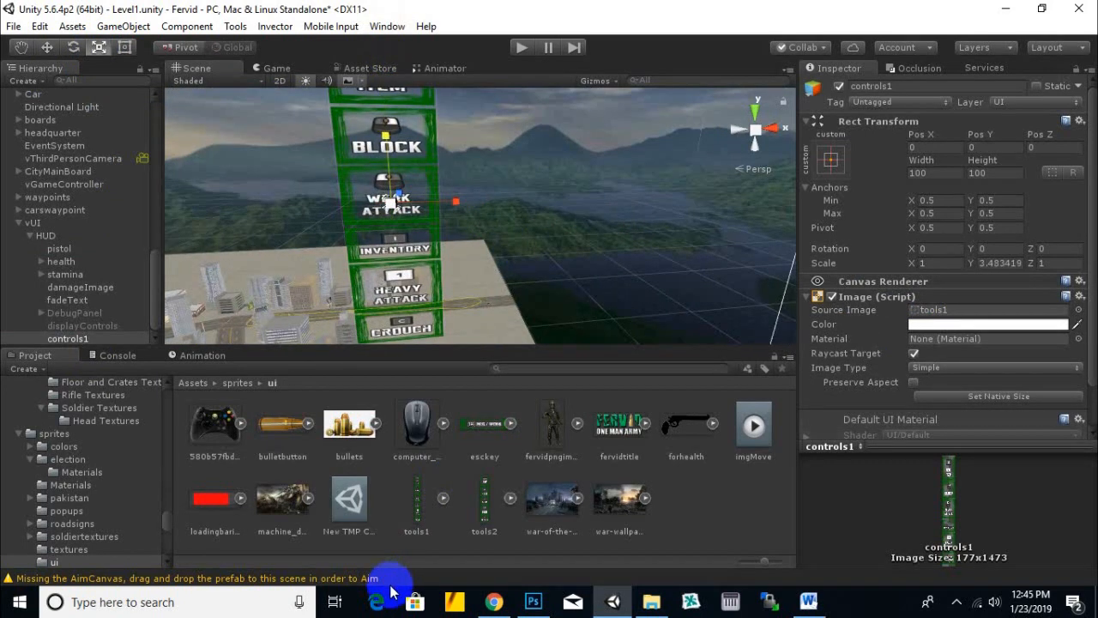
# - Move controls1 to the HUD canvas's right edge at about X 472, Y 116
pyautogui.click(47, 47)
pyautogui.scroll(-4, 429, 207)
pyautogui.moveTo(429, 208); pyautogui.dragTo(677, 238)
pyautogui.moveTo(677, 238); pyautogui.dragTo(505, 276, button='middle')
pyautogui.scroll(3, 488, 213)
pyautogui.moveTo(487, 177); pyautogui.dragTo(486, 152)
pyautogui.scroll(-3, 449, 230)
pyautogui.scroll(2, 449, 230)
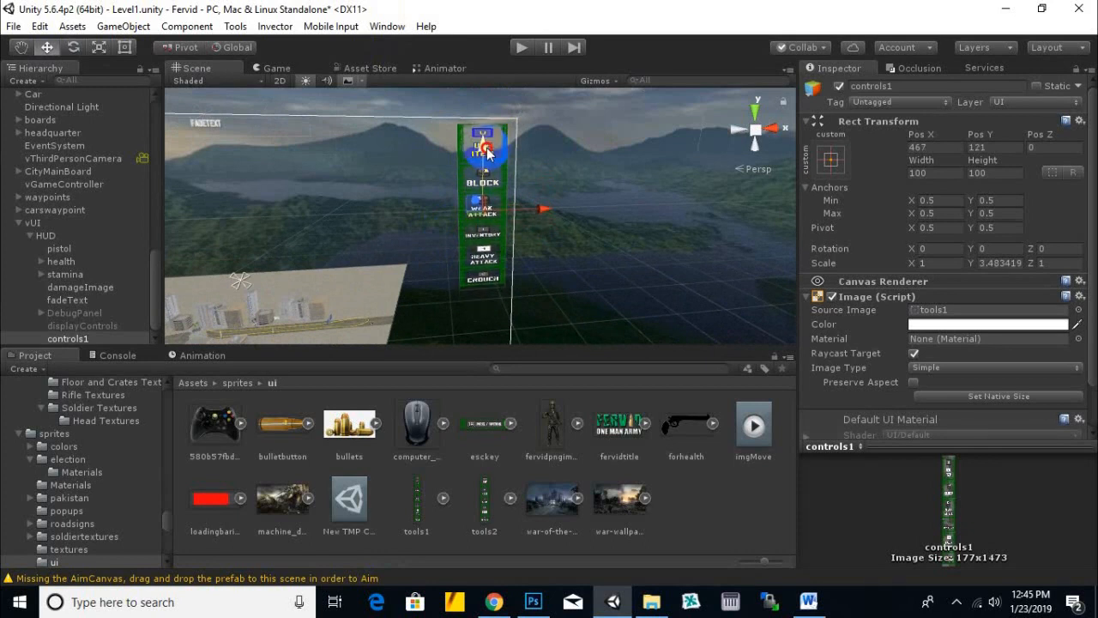
pyautogui.scroll(3, 548, 209)
pyautogui.moveTo(546, 210); pyautogui.dragTo(553, 212)
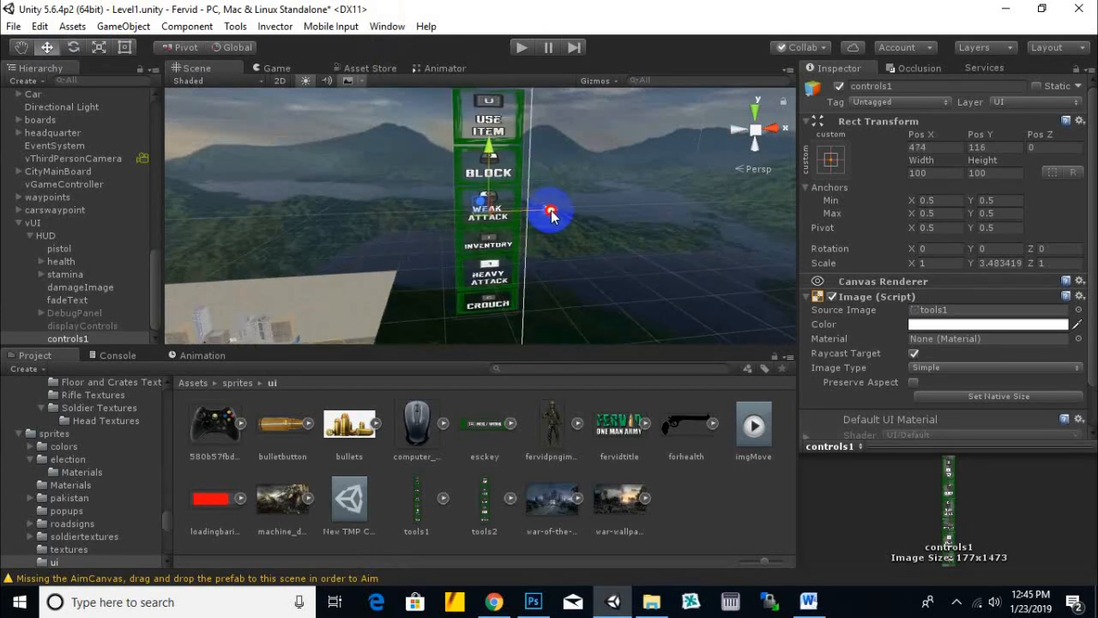
pyautogui.scroll(-3, 552, 212)
# - Stretch controls1 to a Y scale of about 4.92 and lower it to about Y 10
pyautogui.click(100, 47)
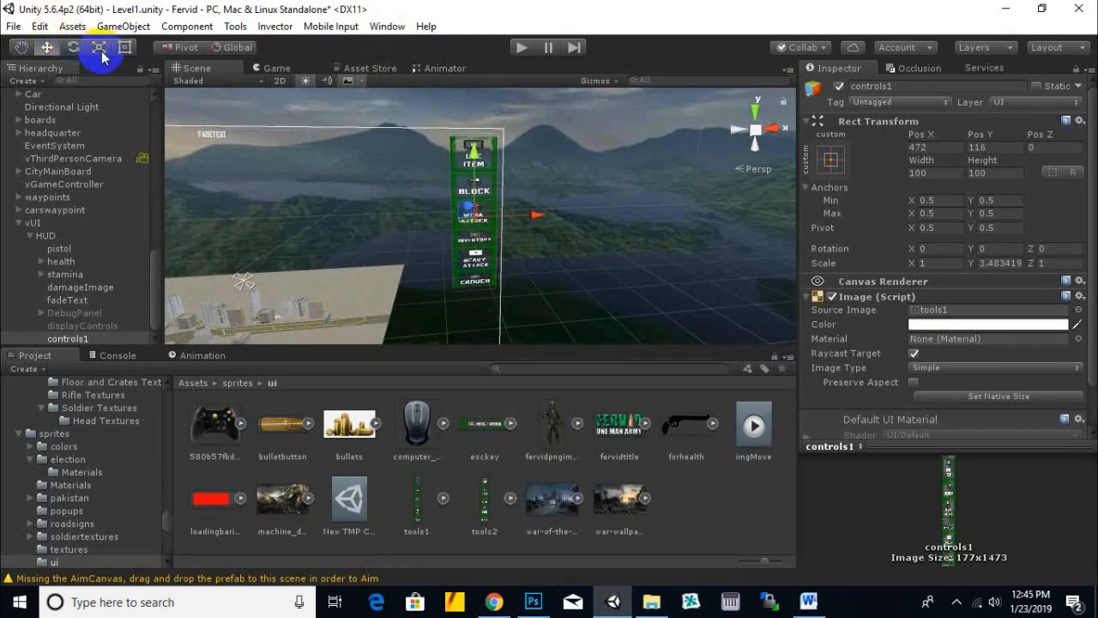
pyautogui.moveTo(474, 153); pyautogui.dragTo(472, 129)
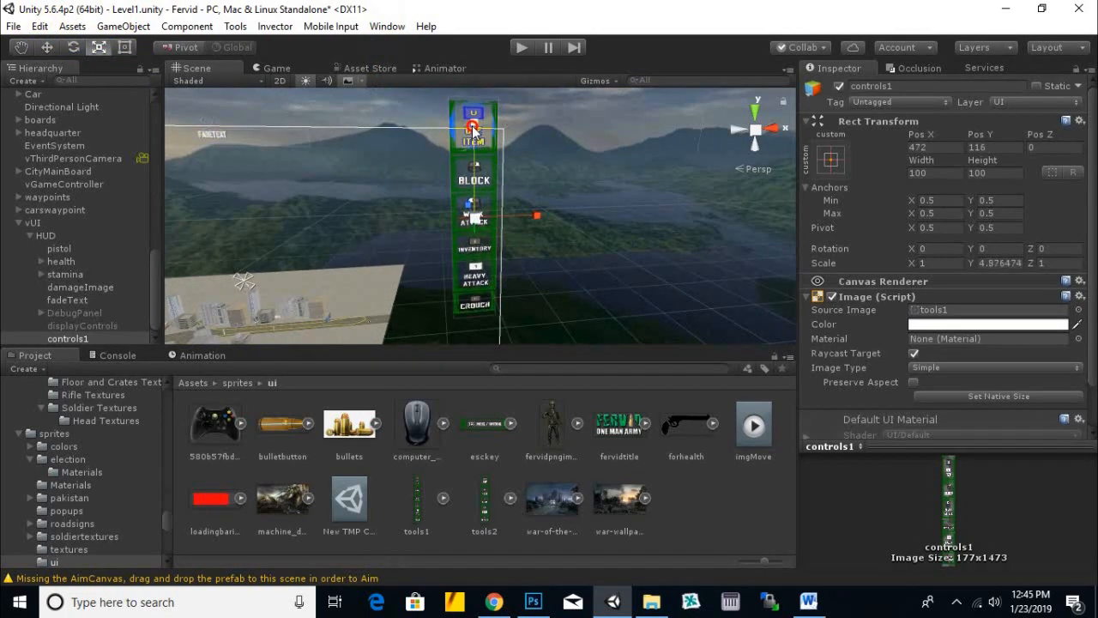
pyautogui.scroll(-4, 493, 221)
pyautogui.moveTo(493, 224); pyautogui.dragTo(491, 199, button='middle')
pyautogui.click(47, 47)
pyautogui.scroll(3, 490, 172)
pyautogui.moveTo(496, 137); pyautogui.dragTo(483, 155)
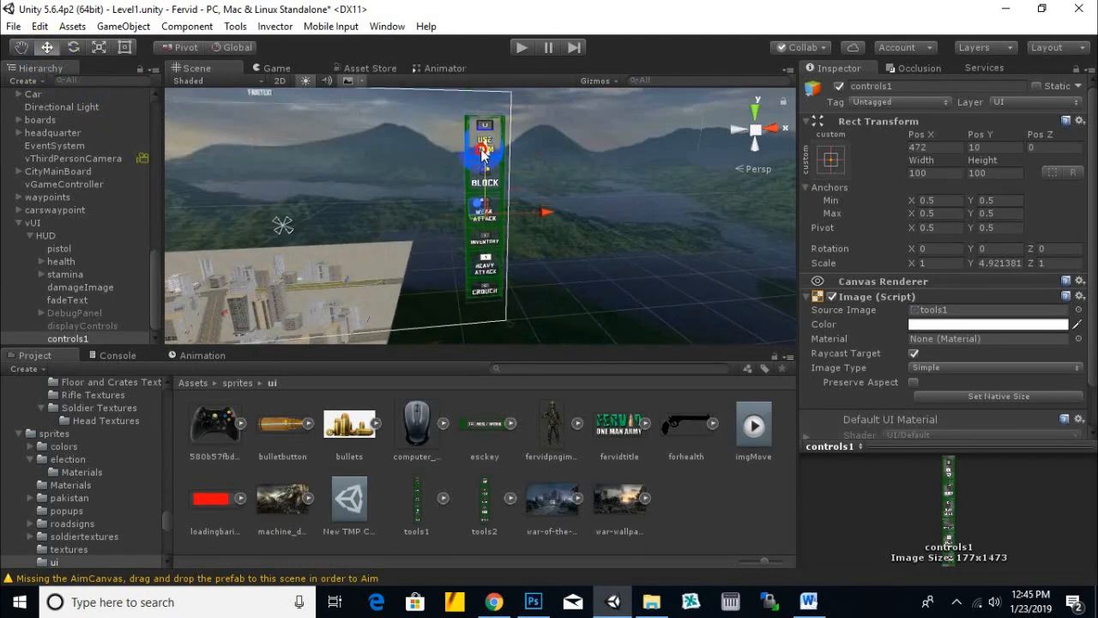
# - Run the game to check the controls1 strip's size on the HUD, and stop it
pyautogui.click(521, 47)
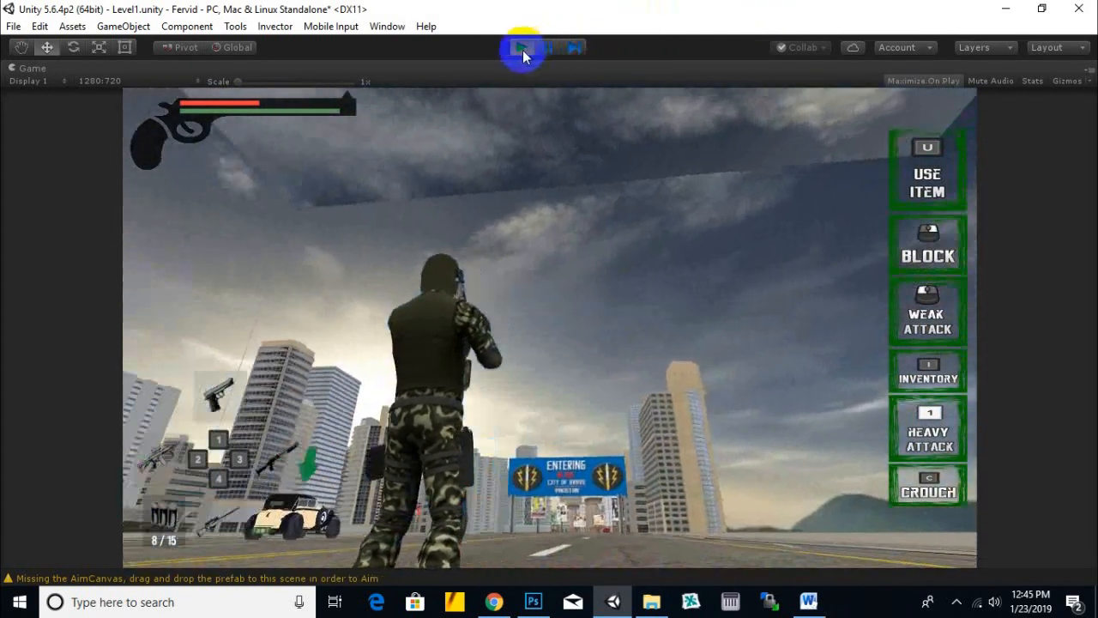
pyautogui.click(522, 48)
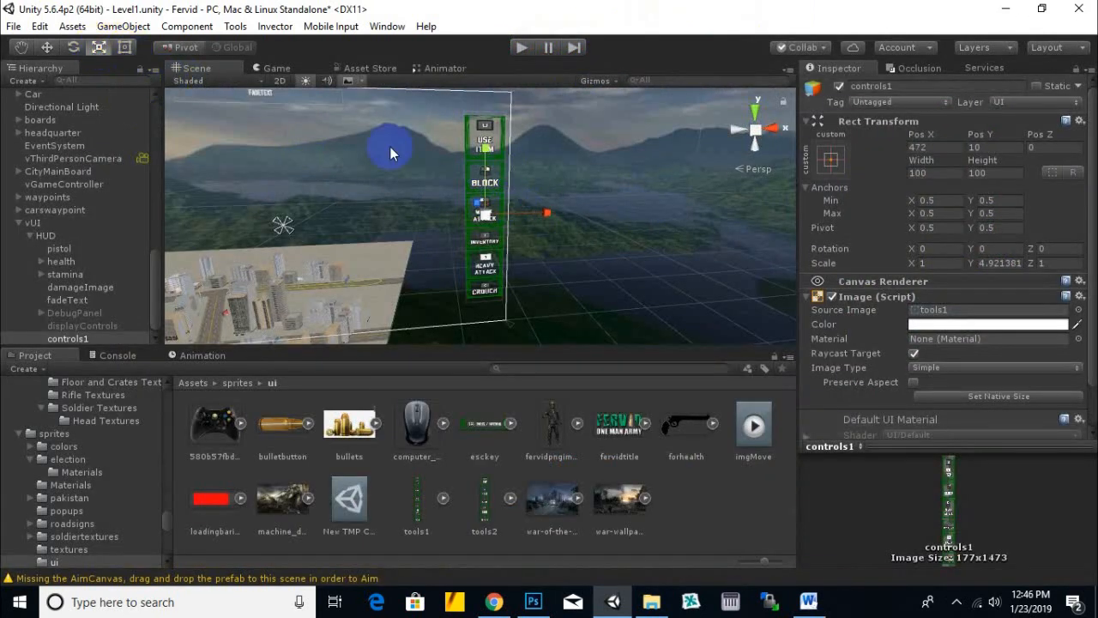
# - Shrink controls1 to a scale of about X 0.53, Y 3.09 and move it to about X 496, Y 137
pyautogui.moveTo(481, 165); pyautogui.dragTo(485, 144)
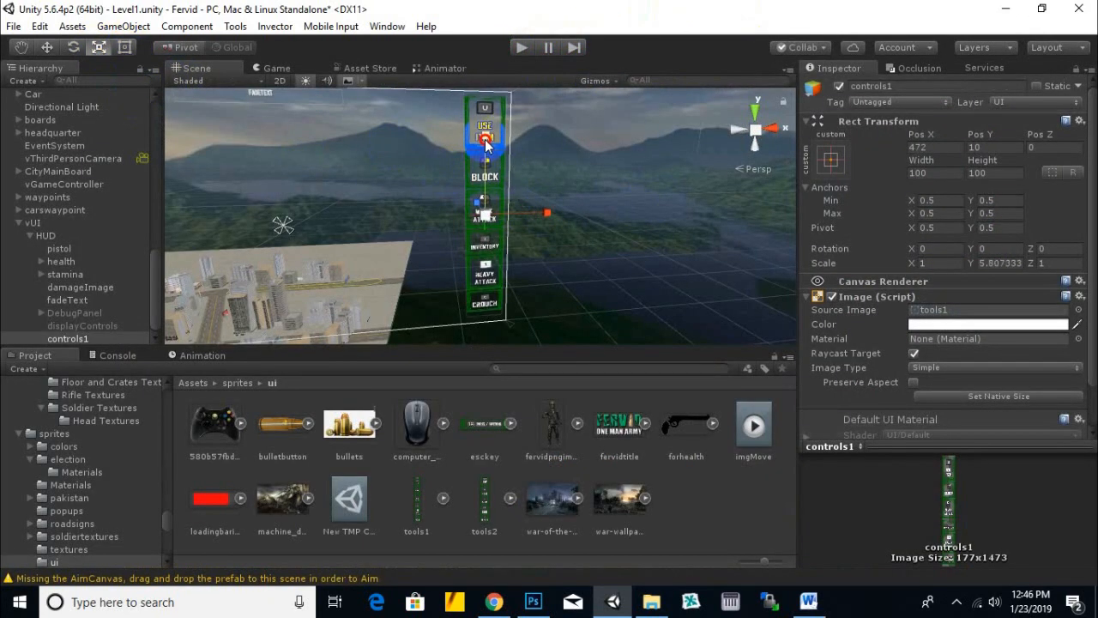
pyautogui.click(504, 207)
pyautogui.moveTo(490, 221); pyautogui.dragTo(483, 247)
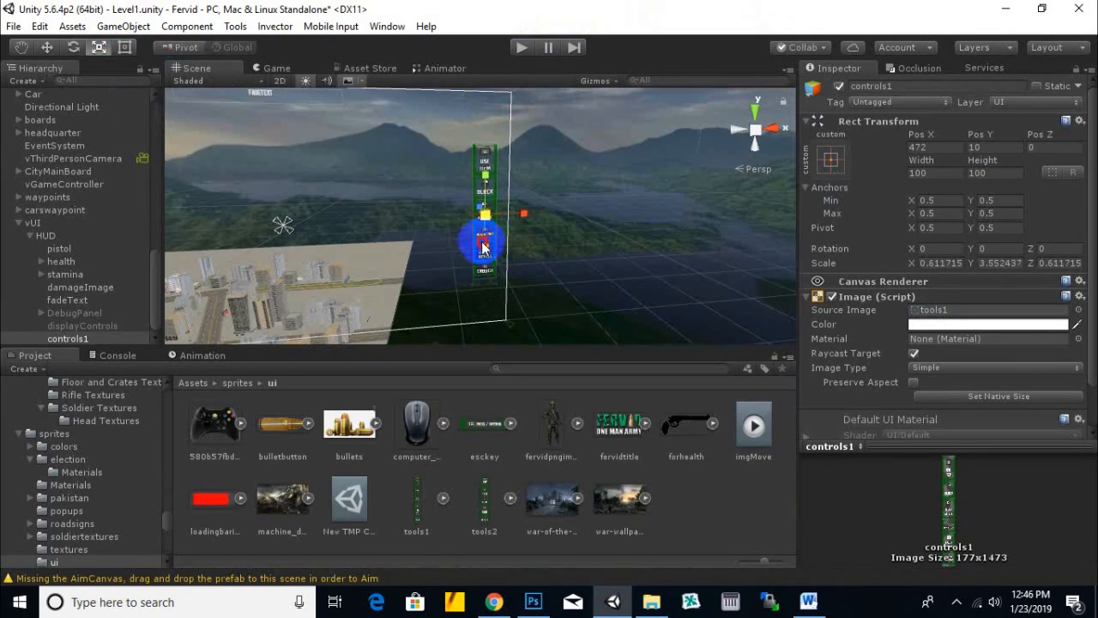
pyautogui.click(47, 47)
pyautogui.moveTo(477, 176); pyautogui.dragTo(478, 108)
pyautogui.moveTo(522, 140); pyautogui.dragTo(552, 171)
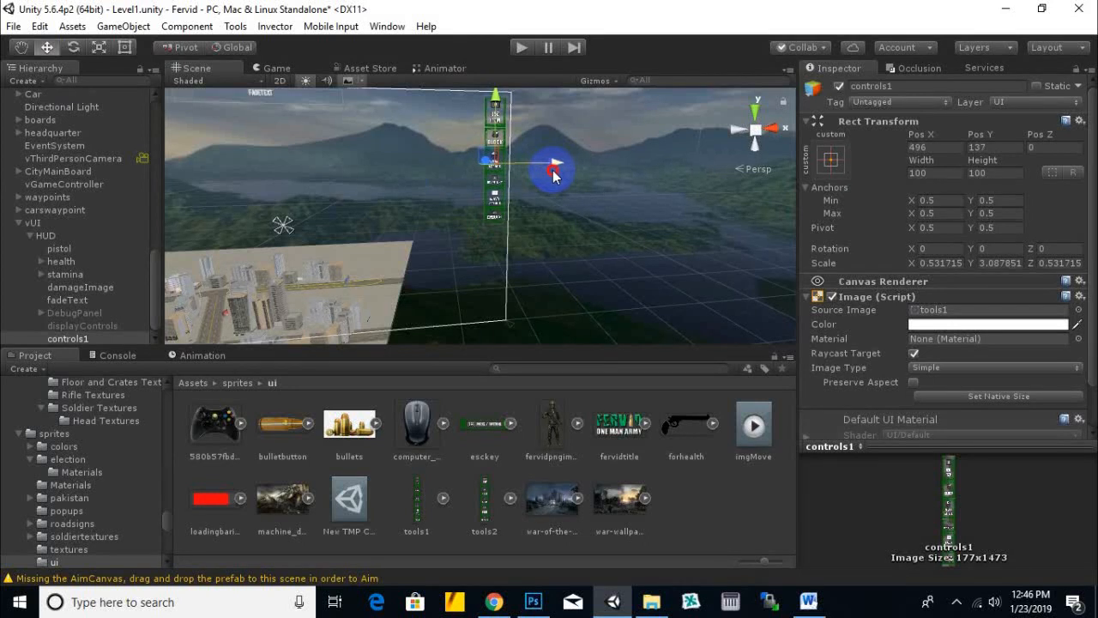
# - Run the game to check the smaller controls1 strip in the canvas's upper right corner, and stop it
pyautogui.click(522, 48)
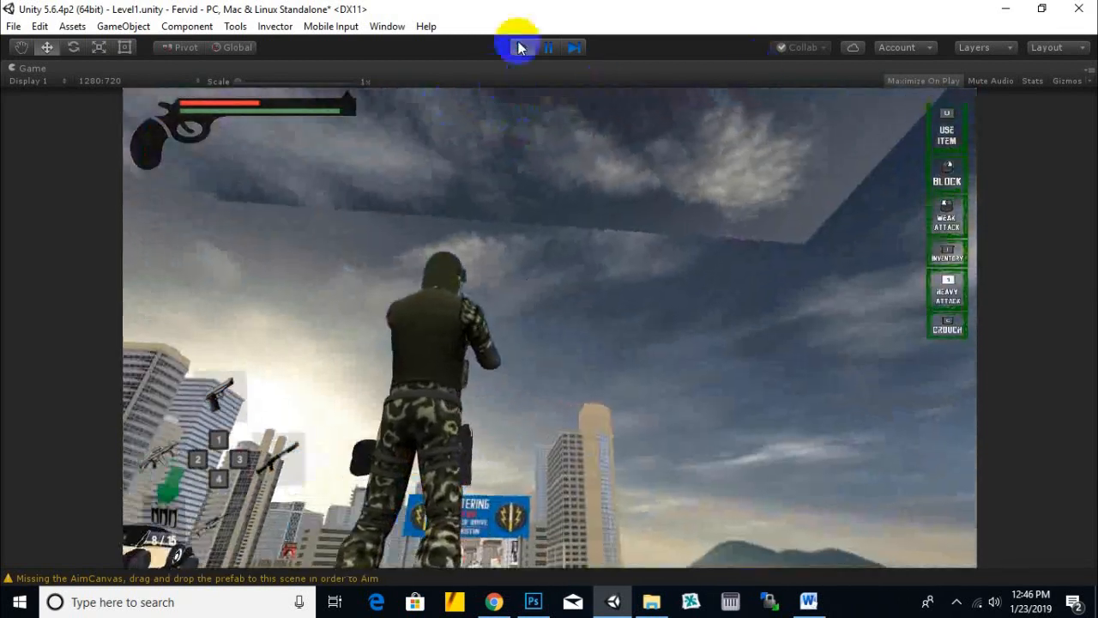
pyautogui.click(520, 48)
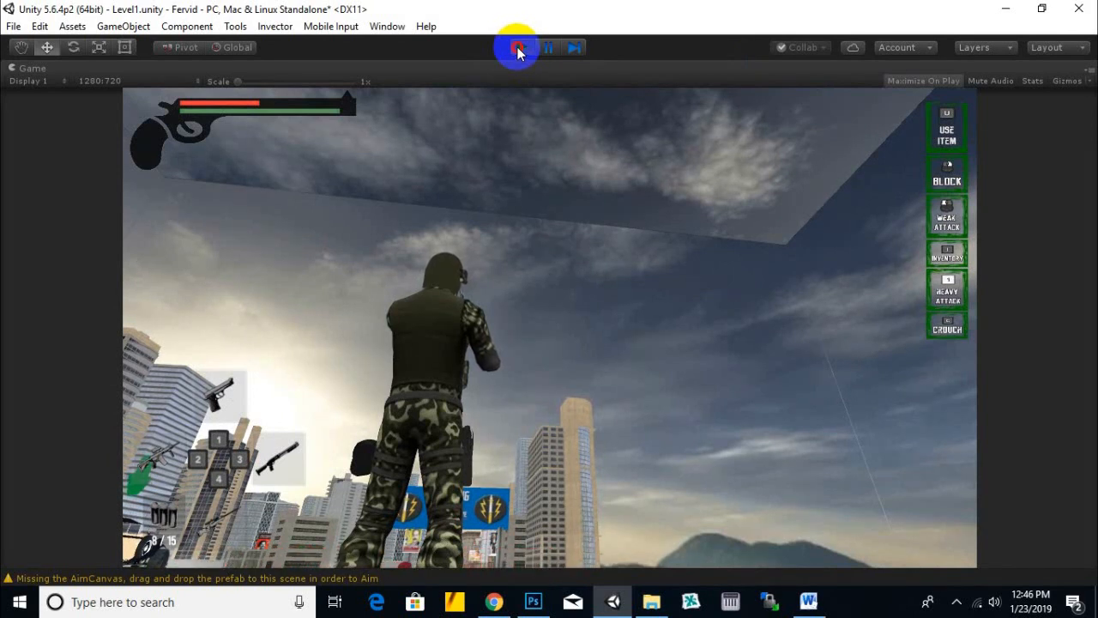
pyautogui.click(518, 49)
# - Stretch controls1 to a Y scale of about 3.47 and lower it to about Y 116
pyautogui.click(98, 47)
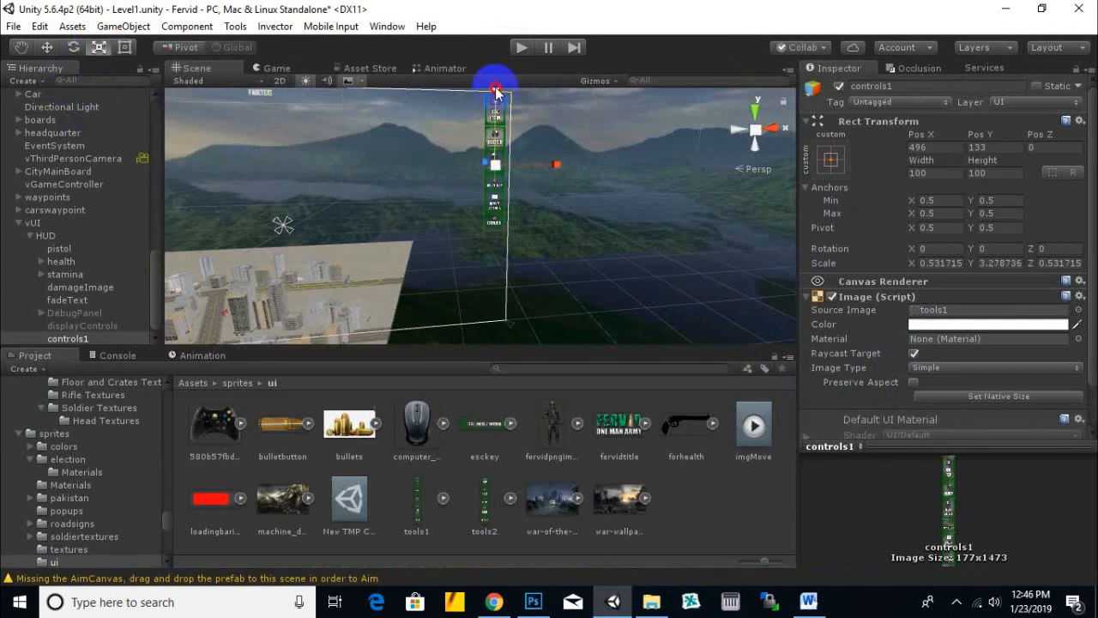
pyautogui.click(47, 47)
pyautogui.scroll(3, 501, 128)
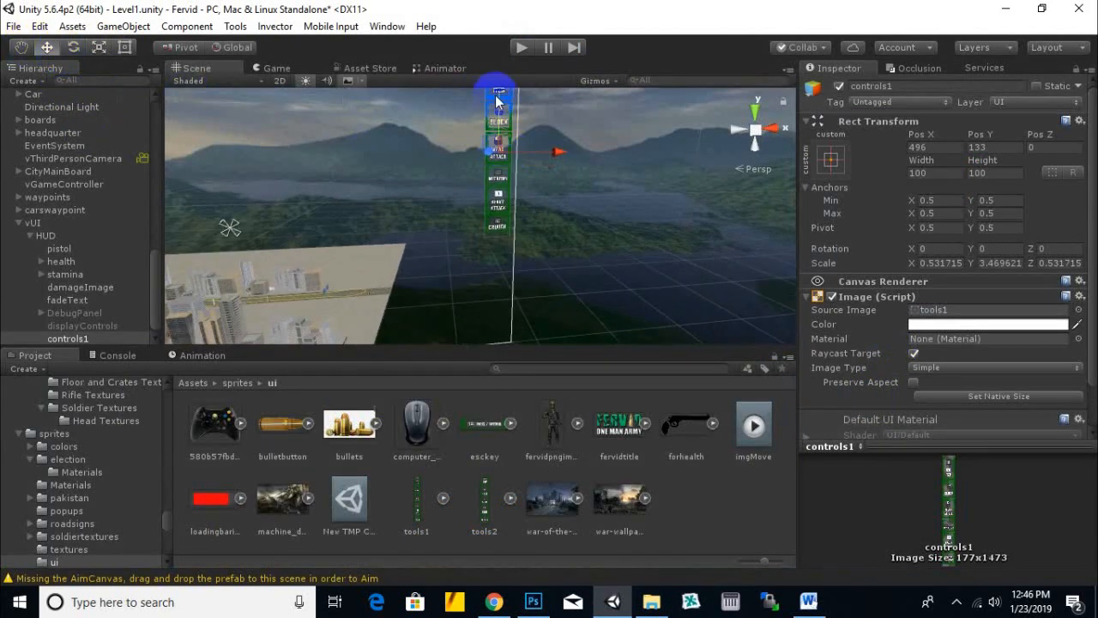
pyautogui.moveTo(501, 121); pyautogui.dragTo(502, 134)
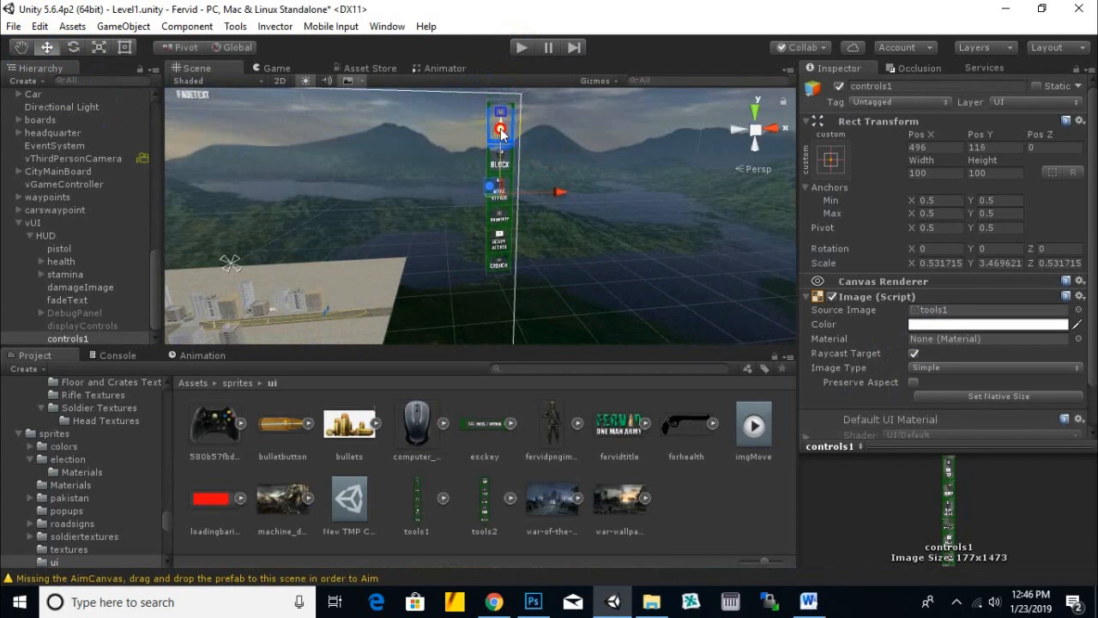
# - Set the anchor preset of controls1 to top right
pyautogui.click(830, 158)
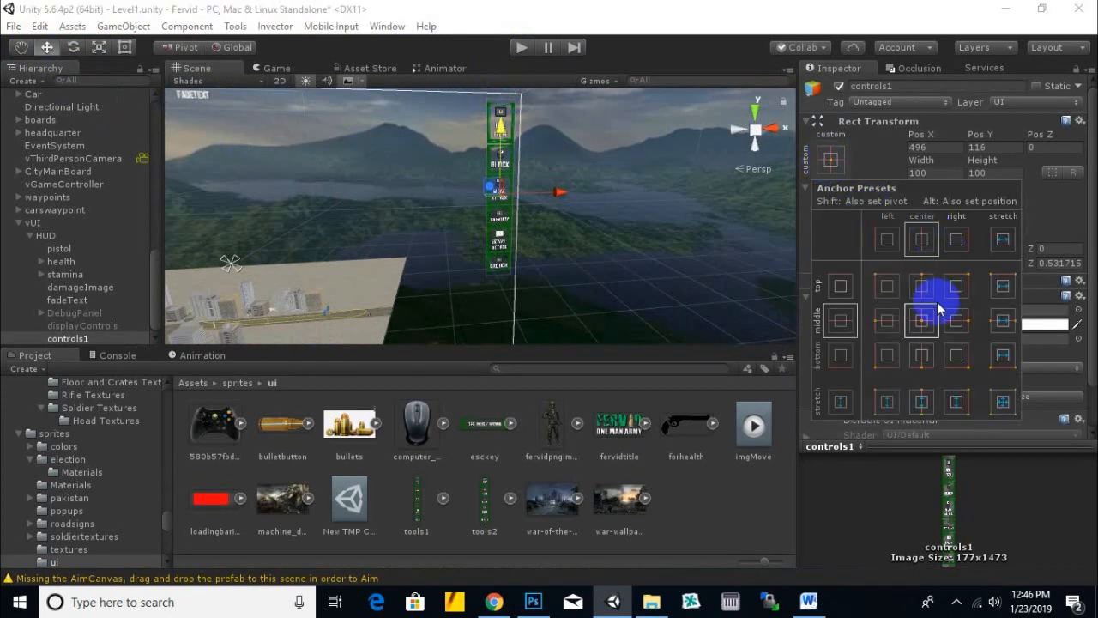
pyautogui.scroll(-2, 665, 245)
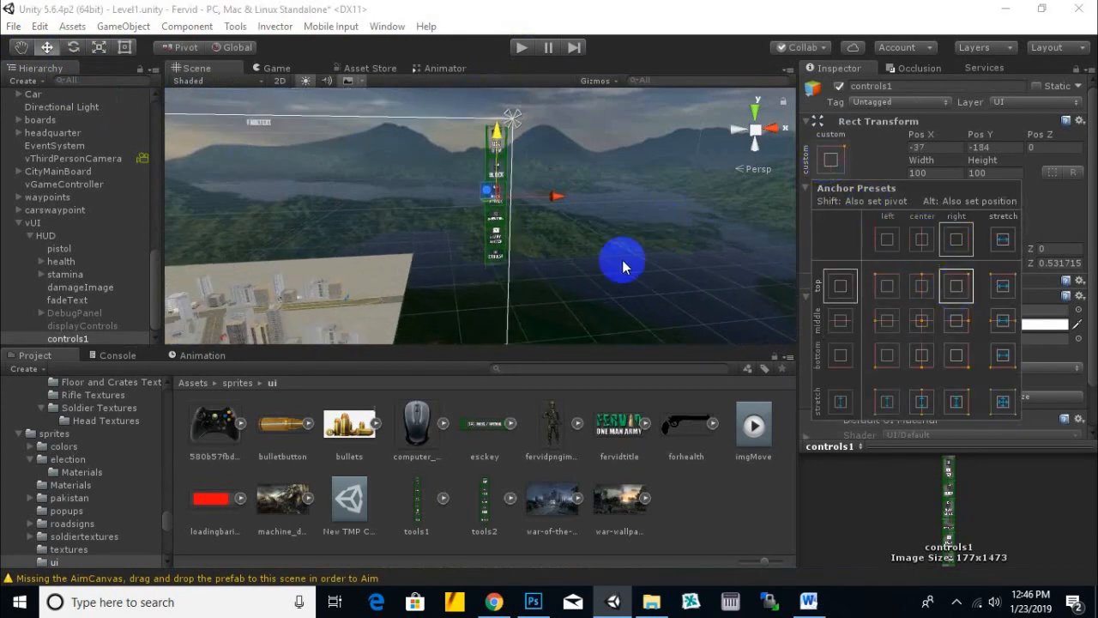
pyautogui.click(624, 257)
pyautogui.scroll(-1, 614, 234)
pyautogui.moveTo(580, 263); pyautogui.dragTo(593, 252, button='middle')
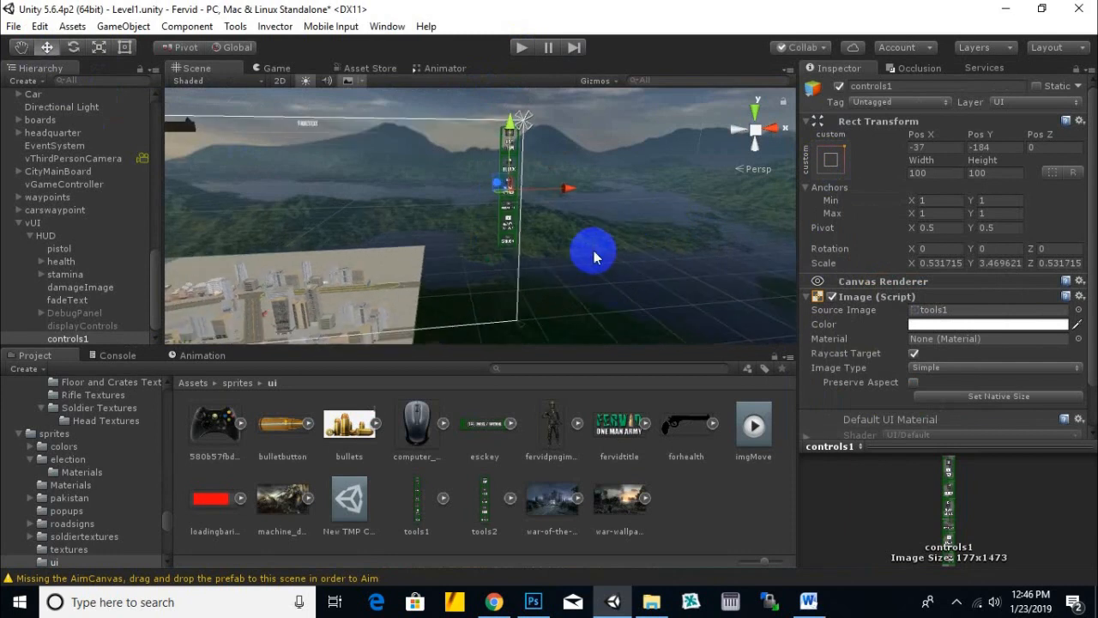
# - Duplicate controls1 and rename the copy controls2
pyautogui.hotkey('ctrl', 'd')
pyautogui.rightClick(89, 339)
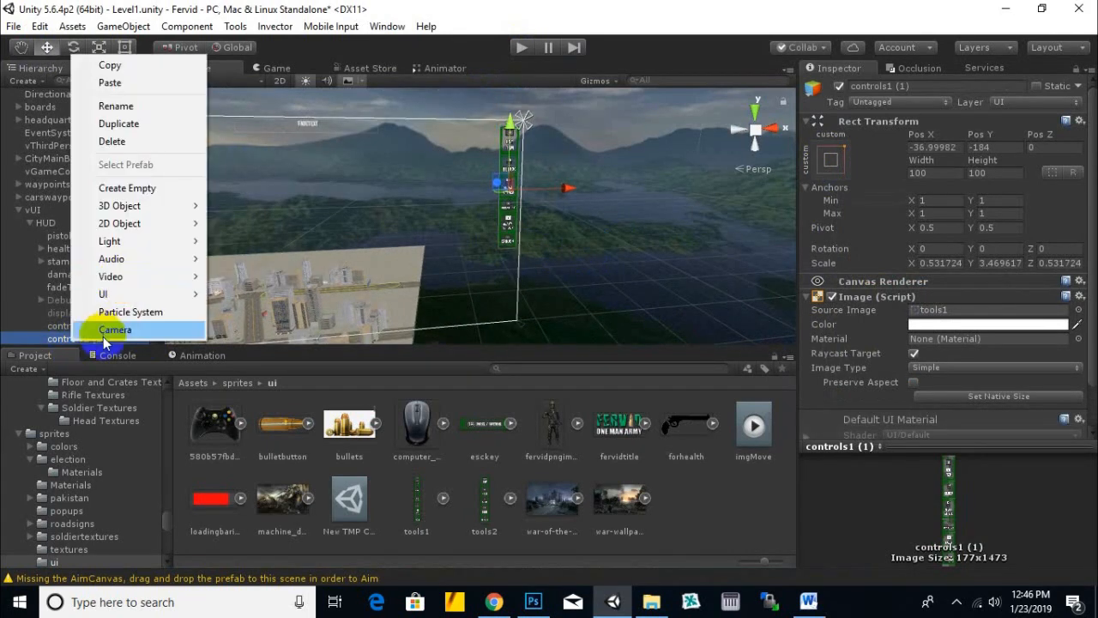
pyautogui.click(141, 107)
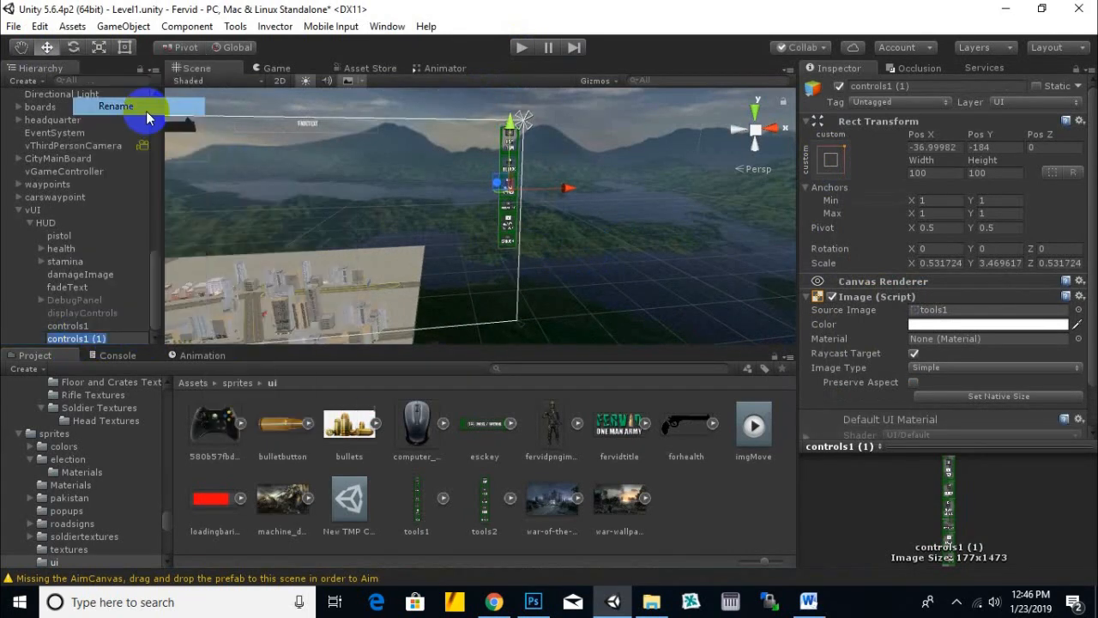
pyautogui.click(111, 340)
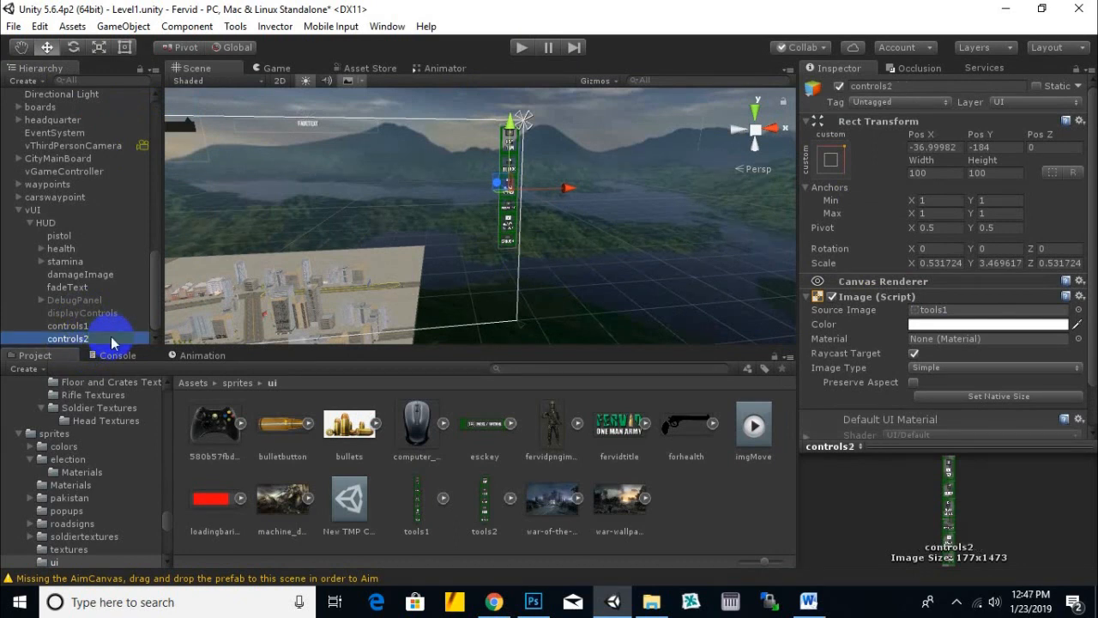
# - Lower controls2 below its original spot and assign it the tools2 sprite
pyautogui.moveTo(510, 133); pyautogui.dragTo(508, 217)
pyautogui.moveTo(483, 496); pyautogui.dragTo(949, 311)
# - Move controls2 to the canvas's left edge below the pistol, at about X -1035, Y -269
pyautogui.moveTo(623, 313)
pyautogui.mouseDown(button='middle')
pyautogui.moveTo(588, 269)
pyautogui.moveTo(437, 191)
pyautogui.moveTo(450, 148)
pyautogui.moveTo(441, 208)
pyautogui.moveTo(544, 226)
pyautogui.moveTo(503, 221)
pyautogui.moveTo(517, 229)
pyautogui.mouseUp(button='middle')
pyautogui.moveTo(632, 221); pyautogui.dragTo(376, 286)
pyautogui.moveTo(392, 237); pyautogui.dragTo(455, 249, button='middle')
pyautogui.moveTo(339, 187); pyautogui.dragTo(336, 149)
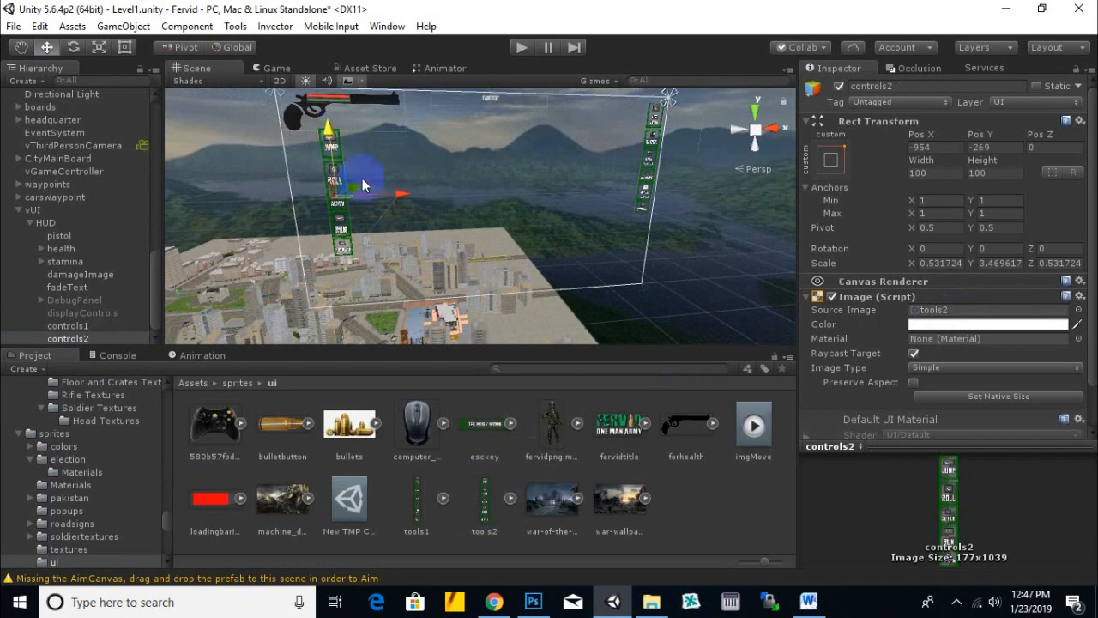
pyautogui.moveTo(400, 206); pyautogui.dragTo(372, 214)
pyautogui.moveTo(372, 214); pyautogui.dragTo(350, 223, button='middle')
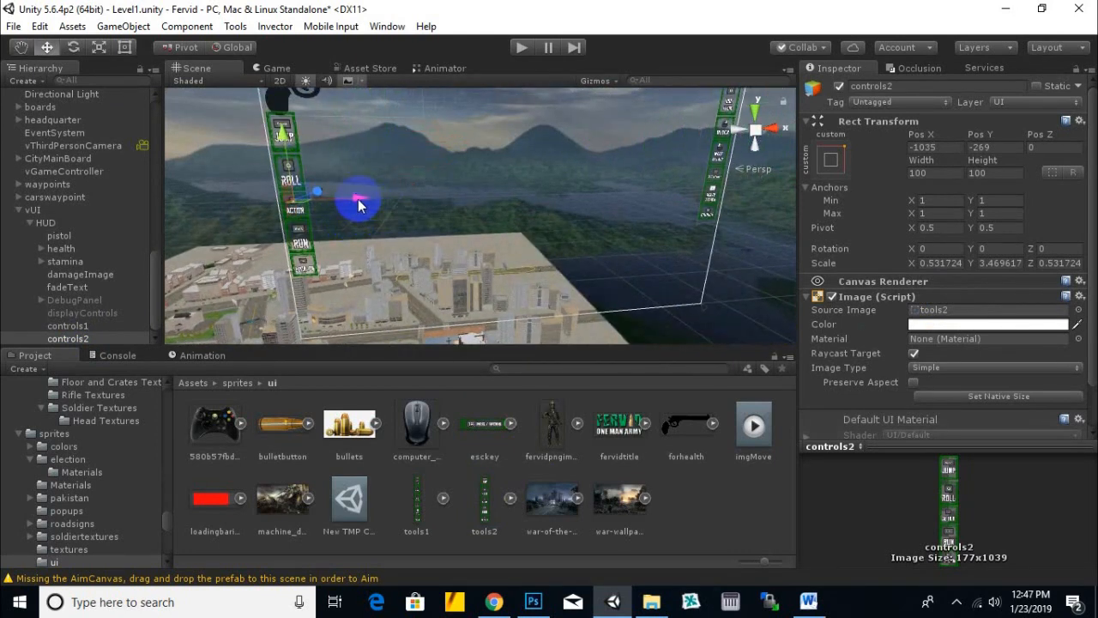
# - Move controls2 across the canvas onto the controls1 strip, at about X -36, Y -180
pyautogui.moveTo(358, 205); pyautogui.dragTo(635, 219)
pyautogui.moveTo(635, 218); pyautogui.dragTo(431, 249, button='middle')
pyautogui.moveTo(431, 248); pyautogui.dragTo(558, 235)
pyautogui.moveTo(559, 235); pyautogui.dragTo(429, 249, button='middle')
pyautogui.scroll(3, 427, 245)
pyautogui.moveTo(418, 242); pyautogui.dragTo(452, 245)
pyautogui.scroll(-3, 452, 245)
pyautogui.moveTo(452, 246); pyautogui.dragTo(510, 245, button='middle')
pyautogui.moveTo(510, 246); pyautogui.dragTo(508, 132)
pyautogui.moveTo(508, 130)
pyautogui.mouseDown(button='middle')
pyautogui.moveTo(503, 160)
pyautogui.moveTo(505, 144)
pyautogui.mouseUp(button='middle')
# - Scale controls2 down to about 0.336 by 2.192 and lower it beneath the controls1 strip, at about X -33, Y -478
pyautogui.click(102, 47)
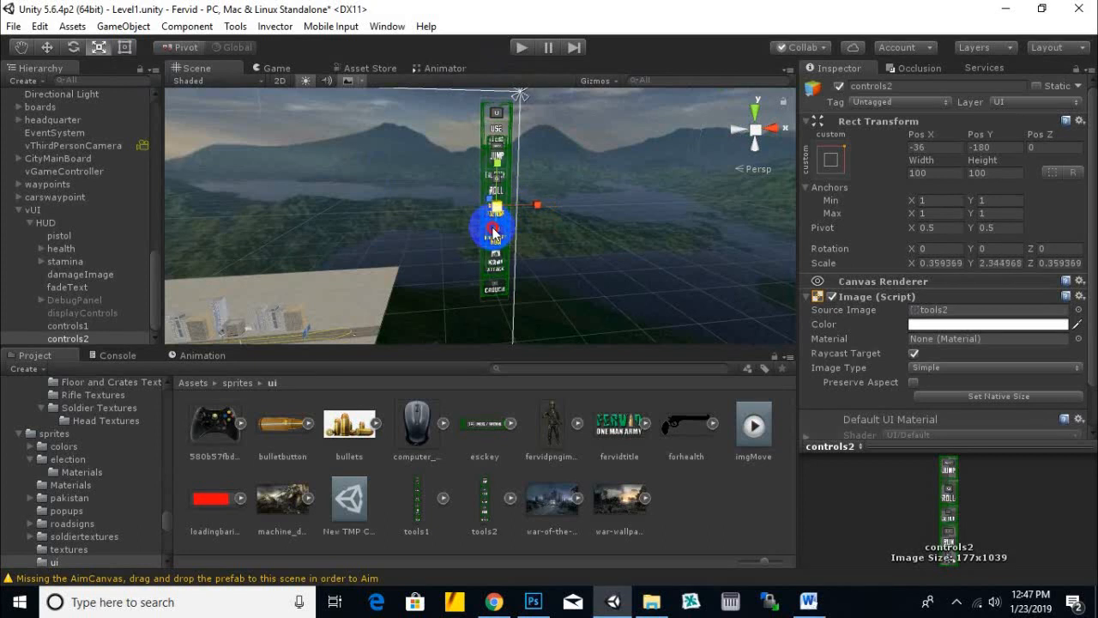
pyautogui.scroll(2, 572, 210)
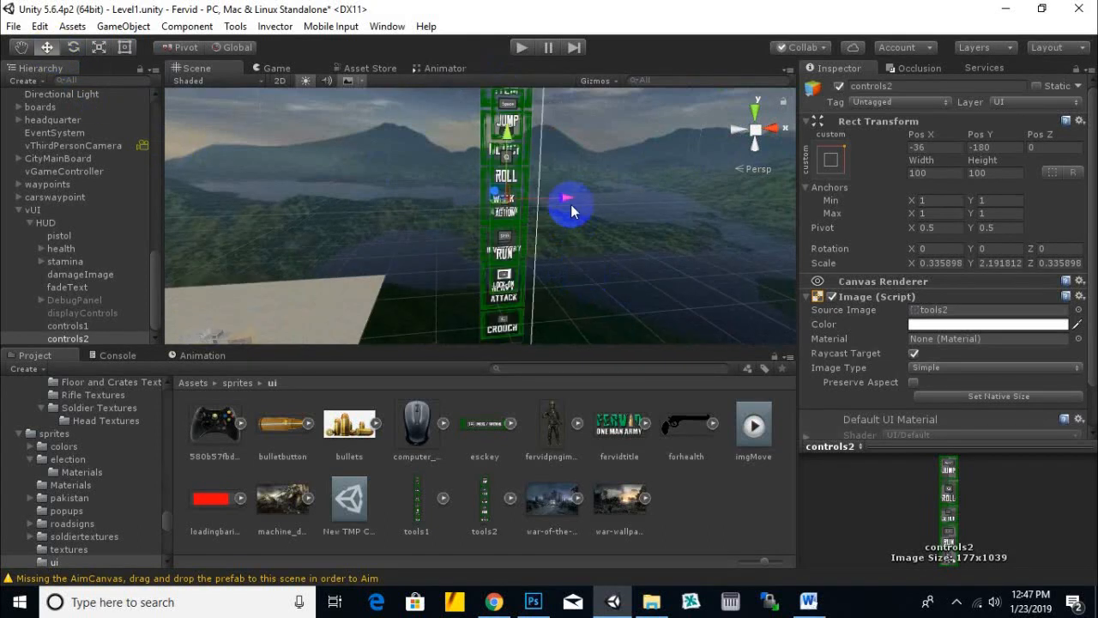
pyautogui.moveTo(518, 220); pyautogui.dragTo(515, 220)
pyautogui.moveTo(517, 217); pyautogui.dragTo(614, 196, button='middle')
pyautogui.scroll(-2, 500, 255)
pyautogui.scroll(-3, 613, 193)
pyautogui.moveTo(589, 129); pyautogui.dragTo(577, 247)
pyautogui.moveTo(597, 261); pyautogui.dragTo(497, 248, button='middle')
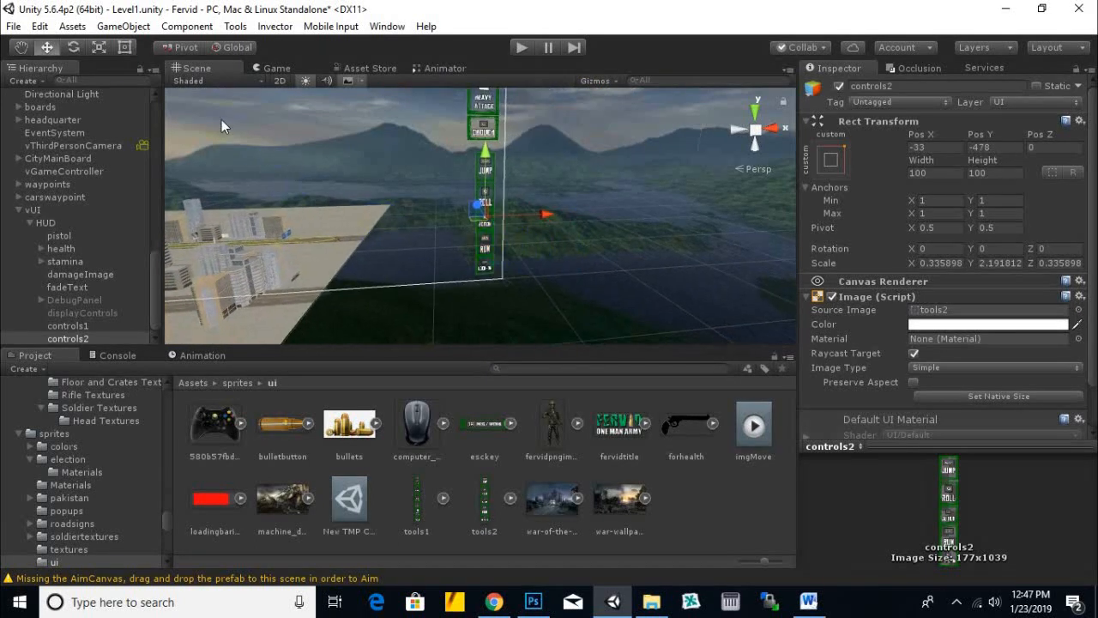
# - Enlarge controls2 to a scale of about 0.384 by 2.508
pyautogui.click(91, 53)
pyautogui.scroll(3, 549, 244)
pyautogui.moveTo(487, 216)
pyautogui.mouseDown()
pyautogui.moveTo(499, 204)
pyautogui.moveTo(498, 214)
pyautogui.mouseUp()
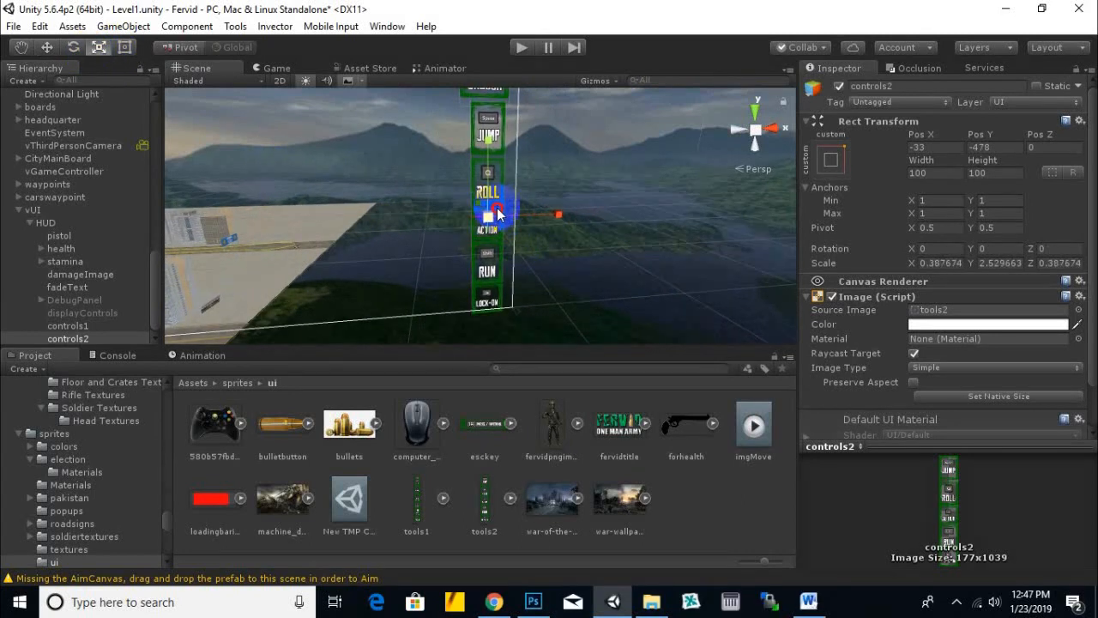
# - Select controls1 and scale it down to about 0.495 by 3.233
pyautogui.moveTo(518, 170); pyautogui.dragTo(490, 252, button='middle')
pyautogui.scroll(-3, 490, 244)
pyautogui.moveTo(490, 196); pyautogui.dragTo(531, 290, button='middle')
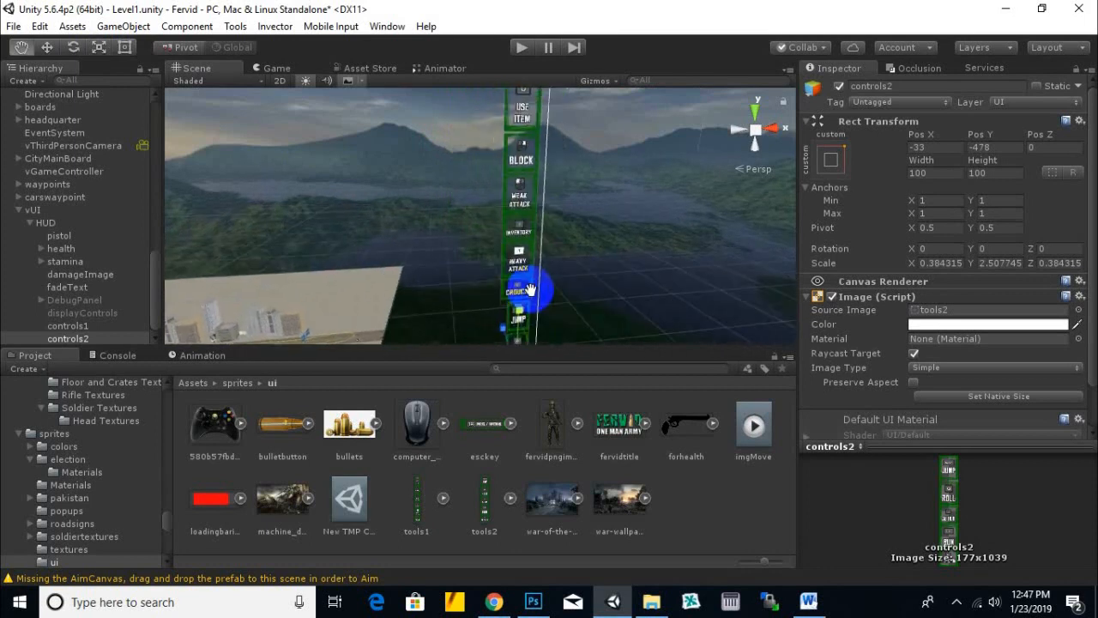
pyautogui.click(522, 212)
pyautogui.scroll(-4, 581, 249)
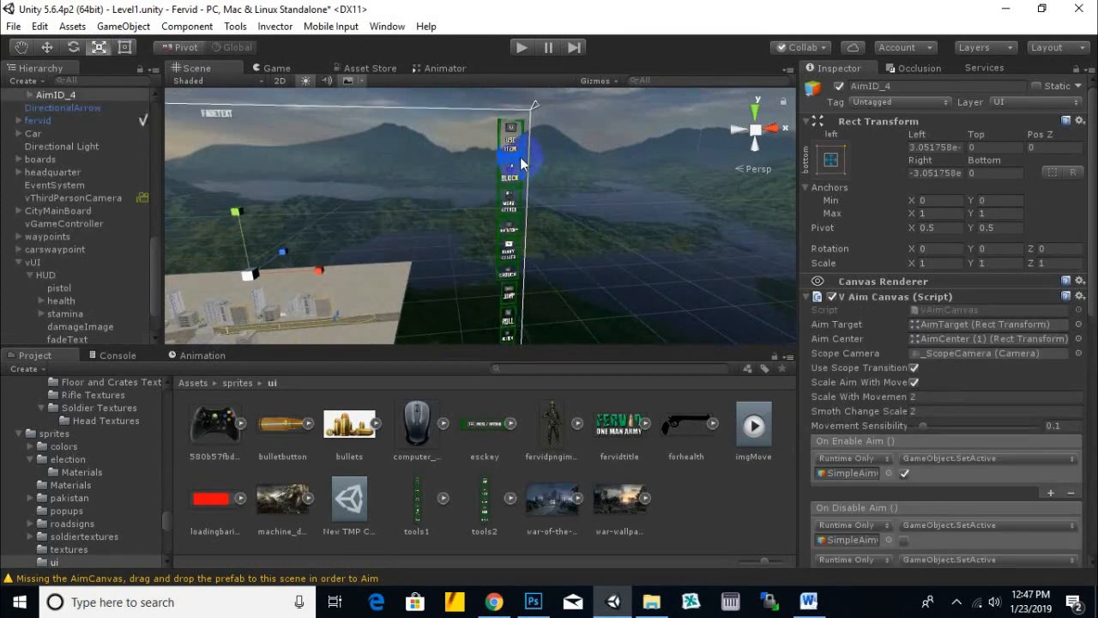
pyautogui.click(49, 48)
pyautogui.click(513, 205)
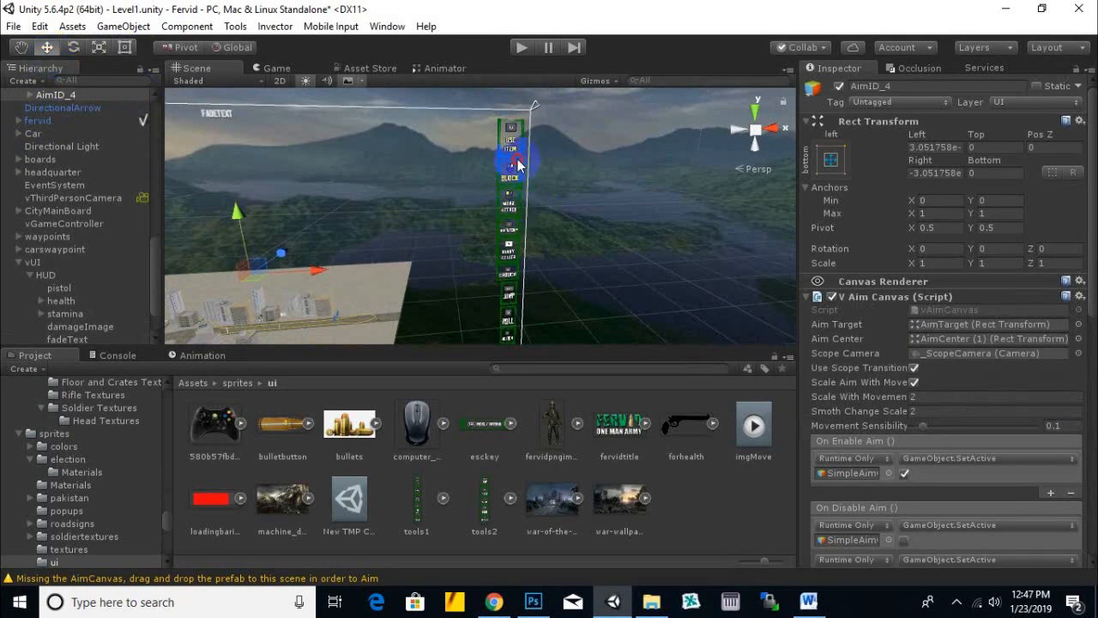
pyautogui.click(519, 181)
pyautogui.scroll(-3, 101, 333)
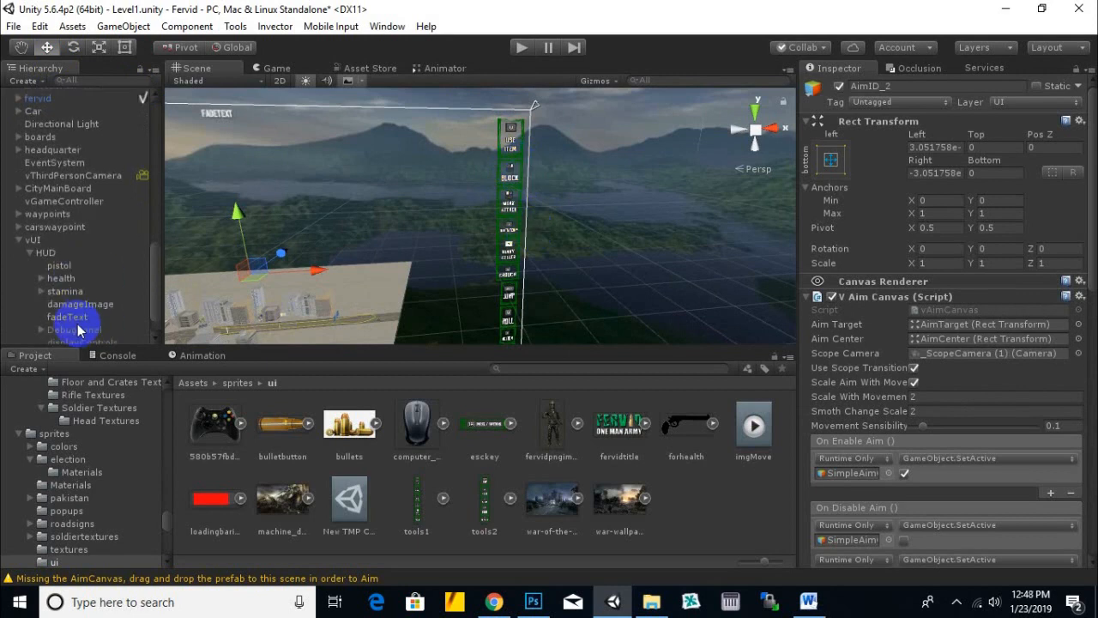
pyautogui.click(81, 328)
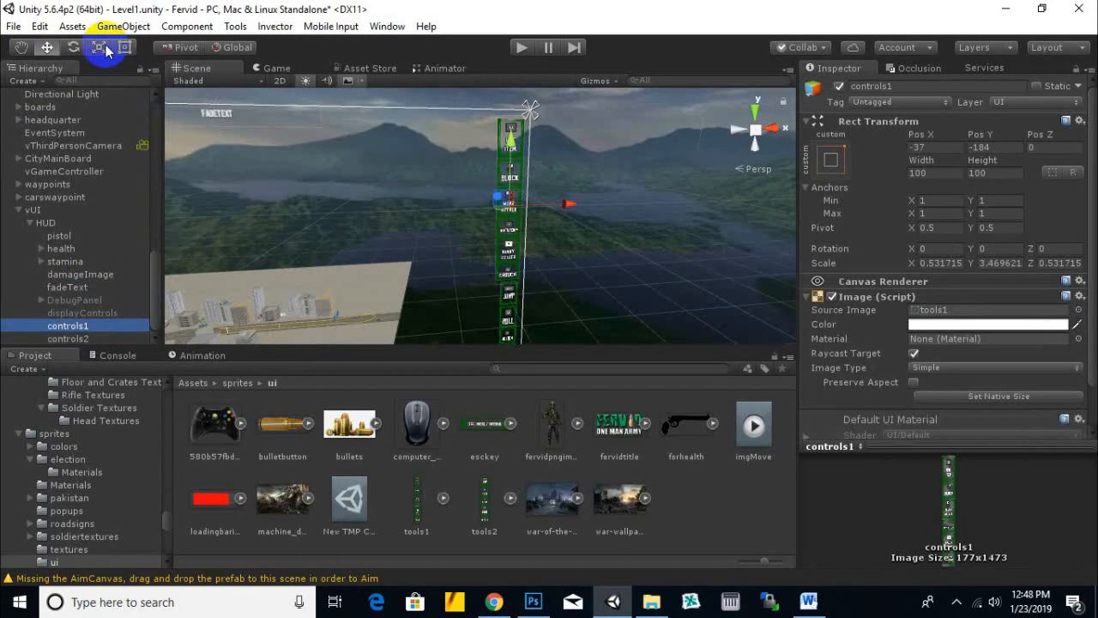
pyautogui.click(124, 47)
pyautogui.click(558, 242)
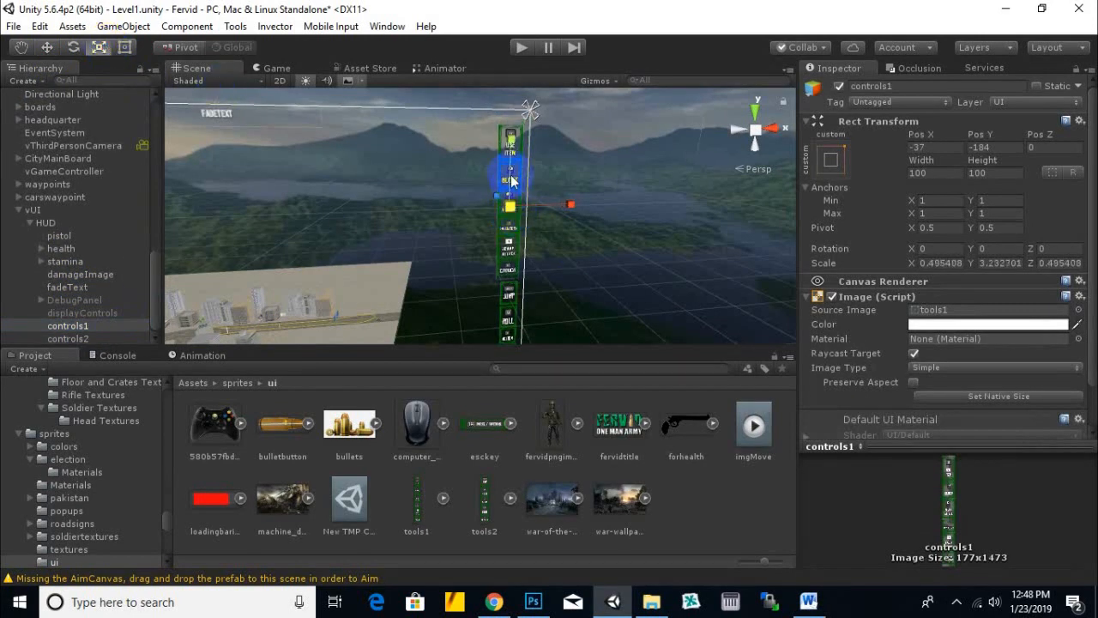
# - Raise controls1 toward the canvas's upper corner, to about Y -168
pyautogui.click(47, 47)
pyautogui.scroll(3, 473, 238)
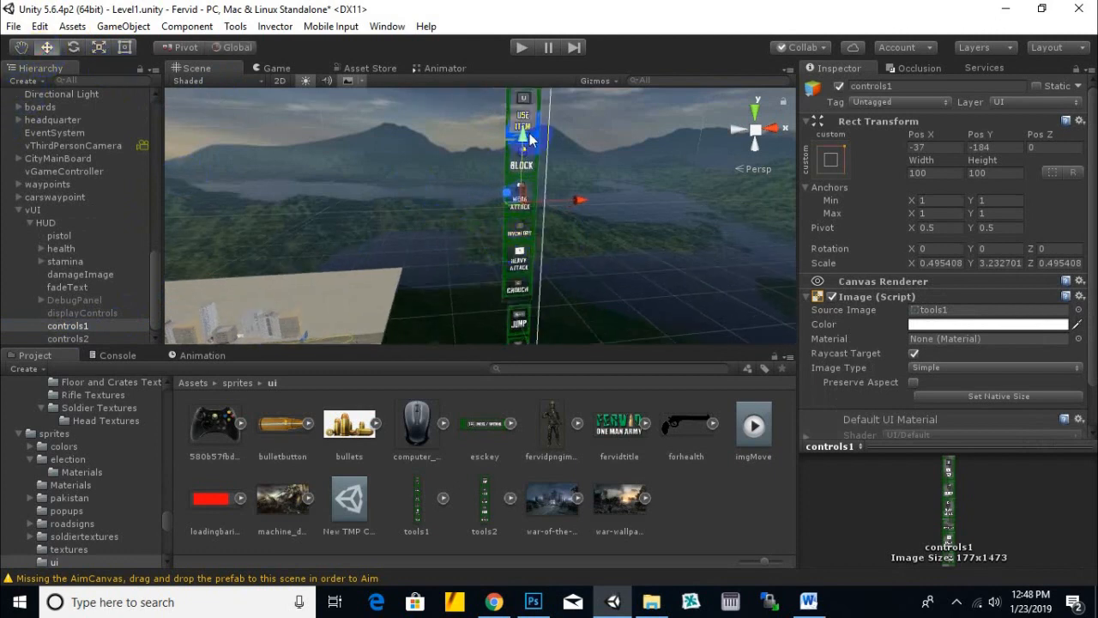
pyautogui.moveTo(527, 136); pyautogui.dragTo(490, 214, button='middle')
# - Select controls2 and move it up closer to the controls1 strip, to about Y -453
pyautogui.click(495, 208)
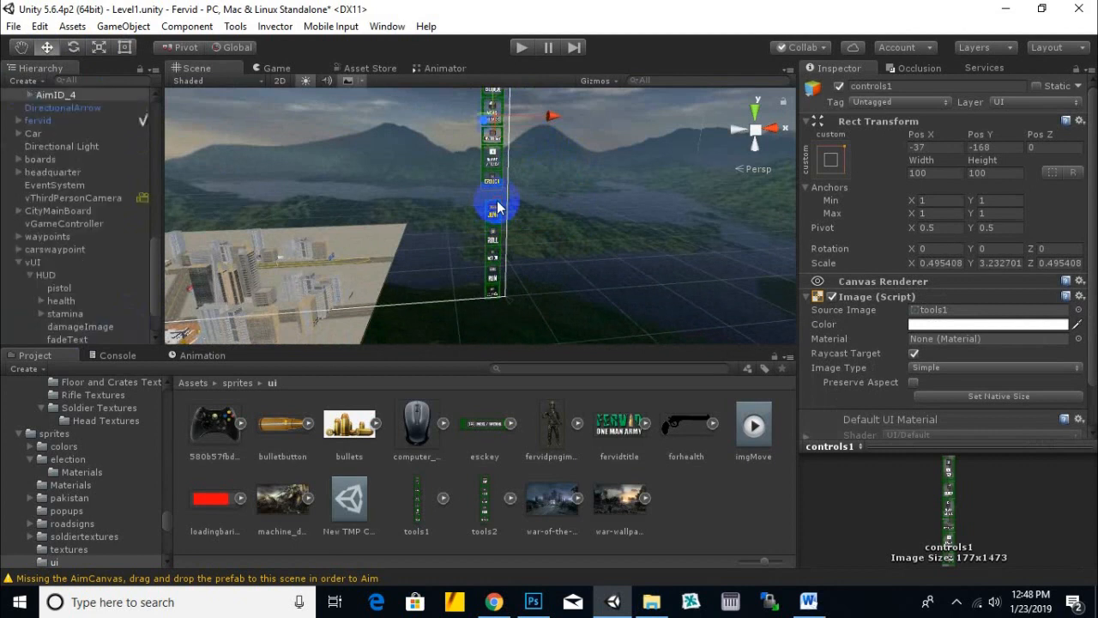
pyautogui.click(433, 236)
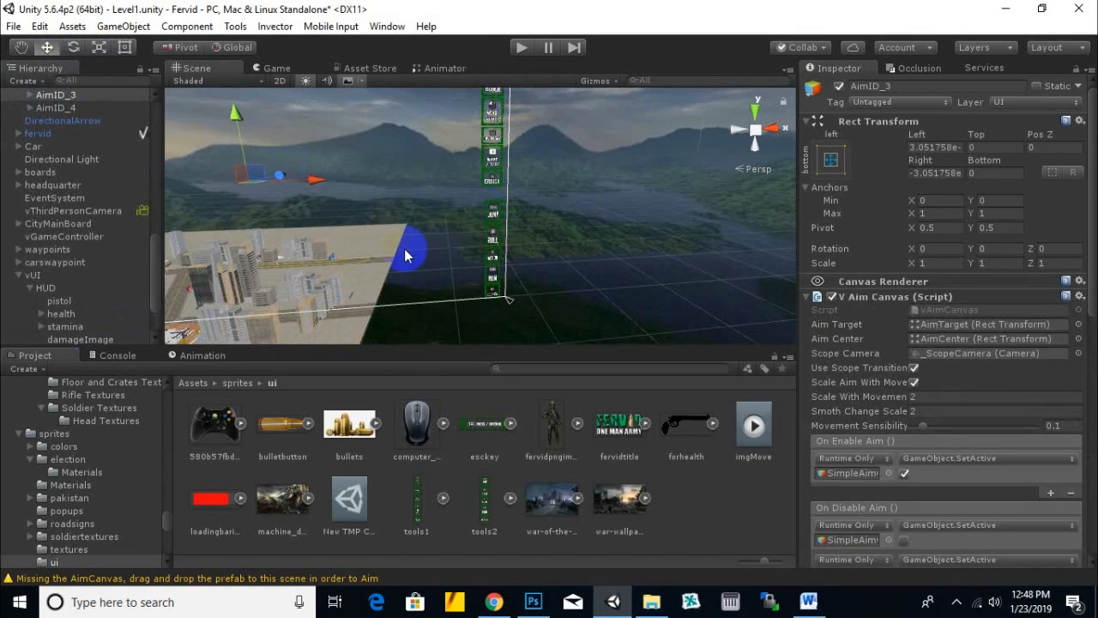
pyautogui.scroll(-3, 67, 314)
pyautogui.click(75, 340)
pyautogui.scroll(4, 549, 239)
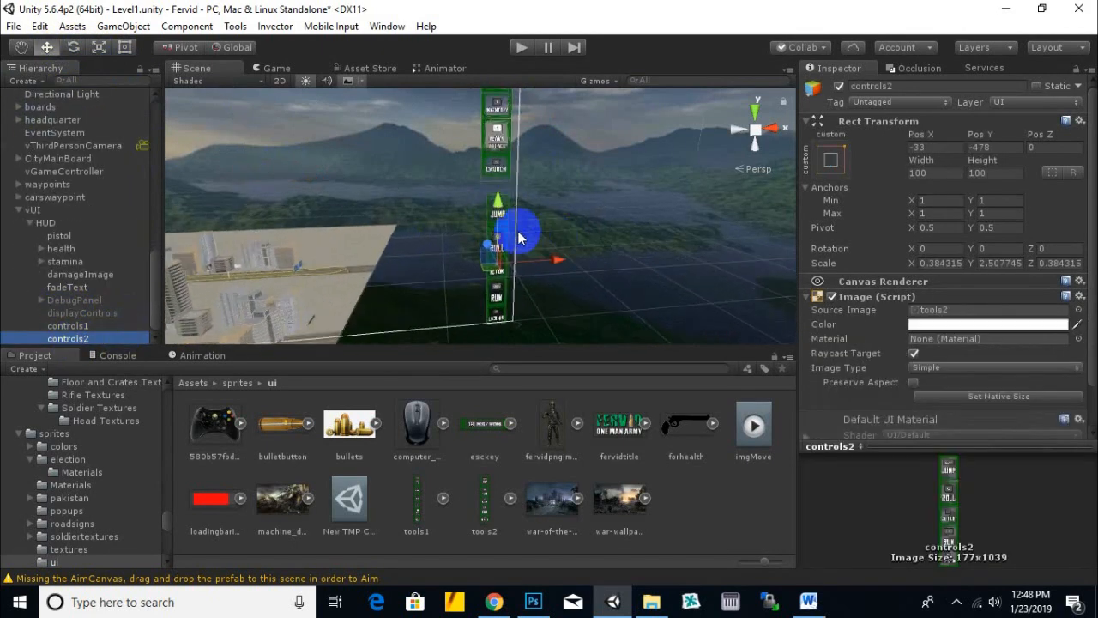
pyautogui.moveTo(503, 216); pyautogui.dragTo(504, 199)
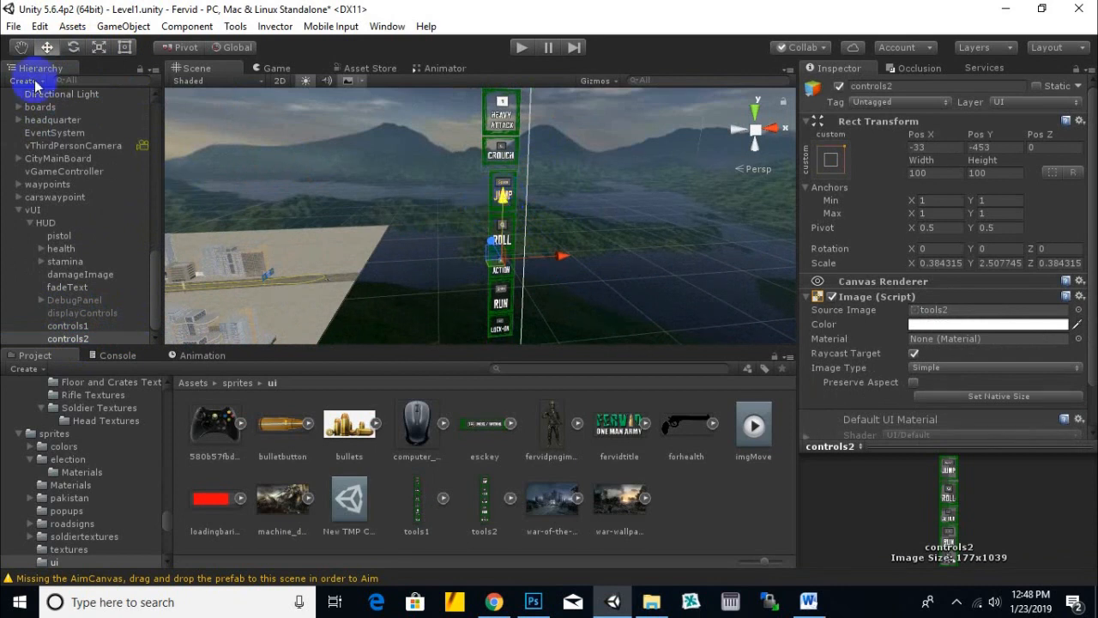
# - Resize controls2's rectangle to about 130.5 by 104.5 so it lines up with controls1, at about X -34.8, Y -458.6
pyautogui.click(127, 48)
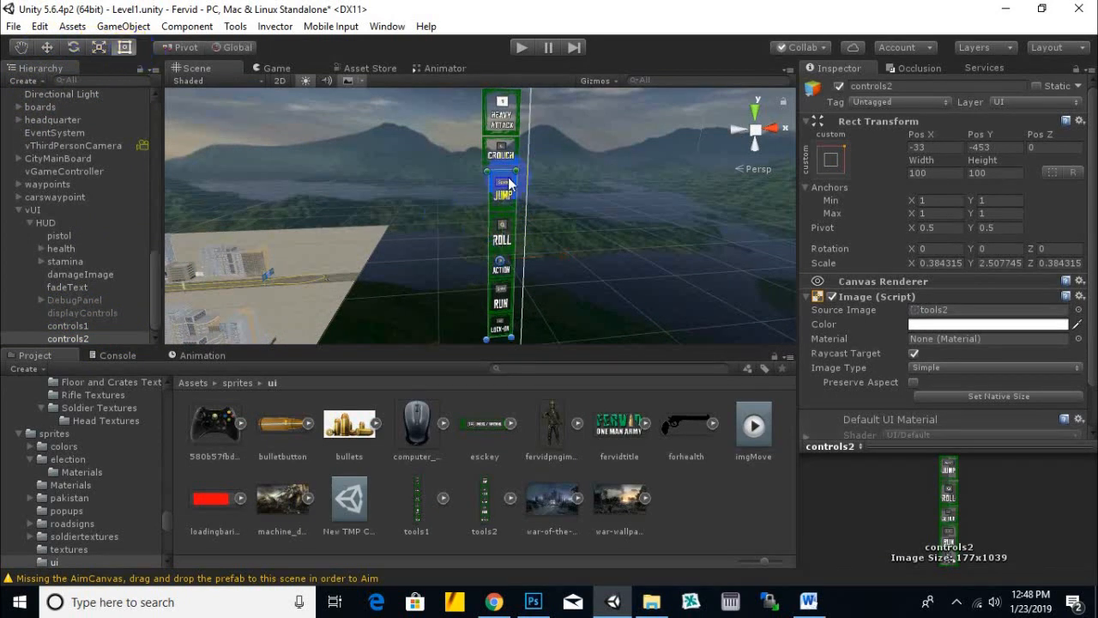
pyautogui.scroll(-2, 498, 258)
pyautogui.scroll(3, 507, 331)
pyautogui.moveTo(592, 319); pyautogui.dragTo(586, 223, button='middle')
pyautogui.scroll(3, 515, 277)
pyautogui.moveTo(513, 277)
pyautogui.mouseDown()
pyautogui.moveTo(515, 265)
pyautogui.moveTo(523, 274)
pyautogui.mouseUp()
# - Play the scene to check both control strips in the game, and stop playback
pyautogui.moveTo(585, 205); pyautogui.dragTo(610, 324, button='middle')
pyautogui.scroll(-1, 609, 296)
pyautogui.scroll(-2, 608, 291)
pyautogui.scroll(-4, 557, 172)
pyautogui.moveTo(572, 142); pyautogui.dragTo(634, 215, button='middle')
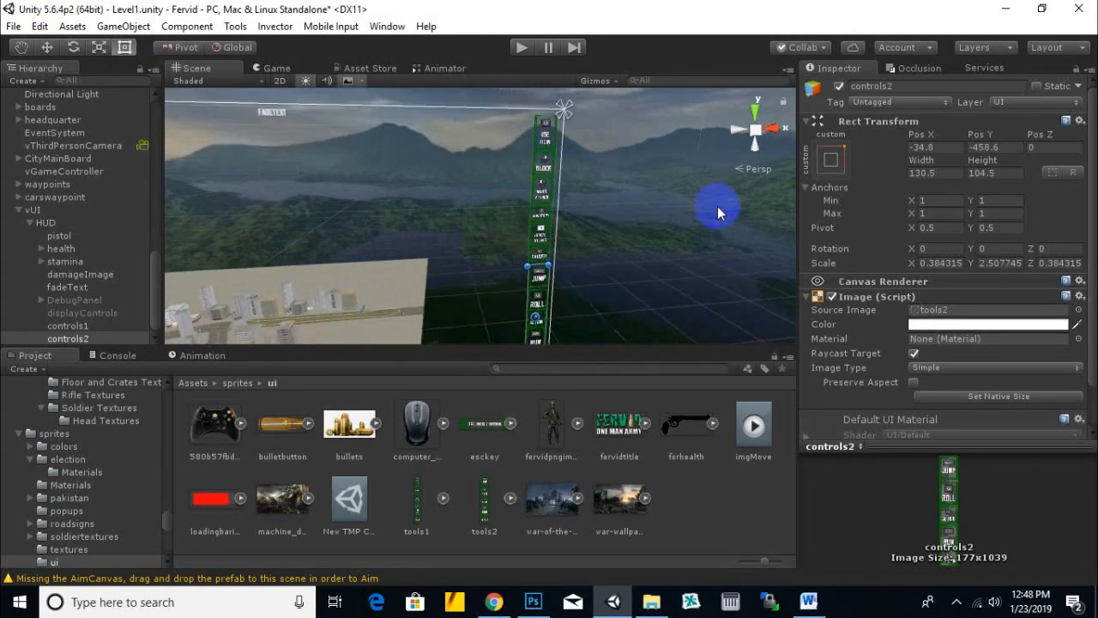
pyautogui.scroll(-2, 540, 233)
pyautogui.click(524, 49)
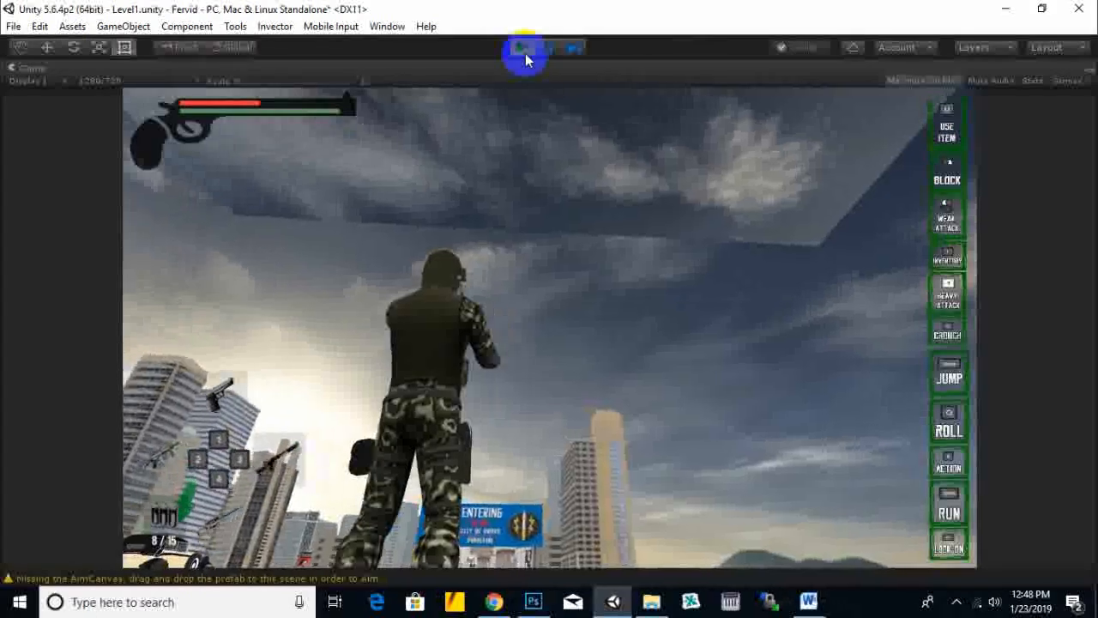
pyautogui.click(524, 50)
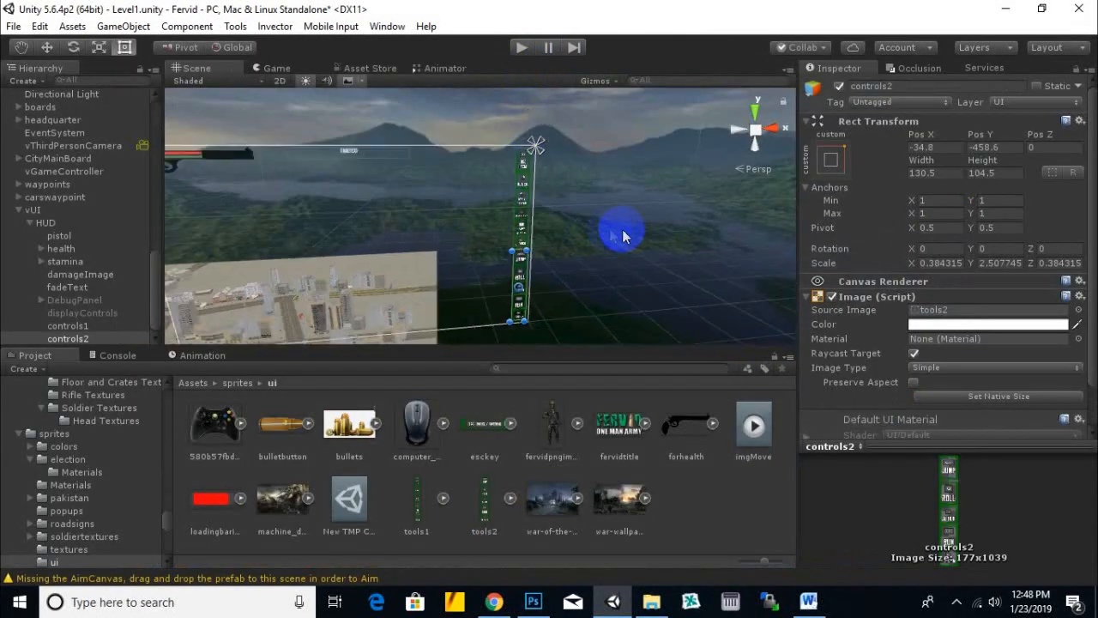
# - Duplicate the pistol image in the HUD and rename the copy escicon
pyautogui.moveTo(623, 236); pyautogui.dragTo(391, 162, button='right')
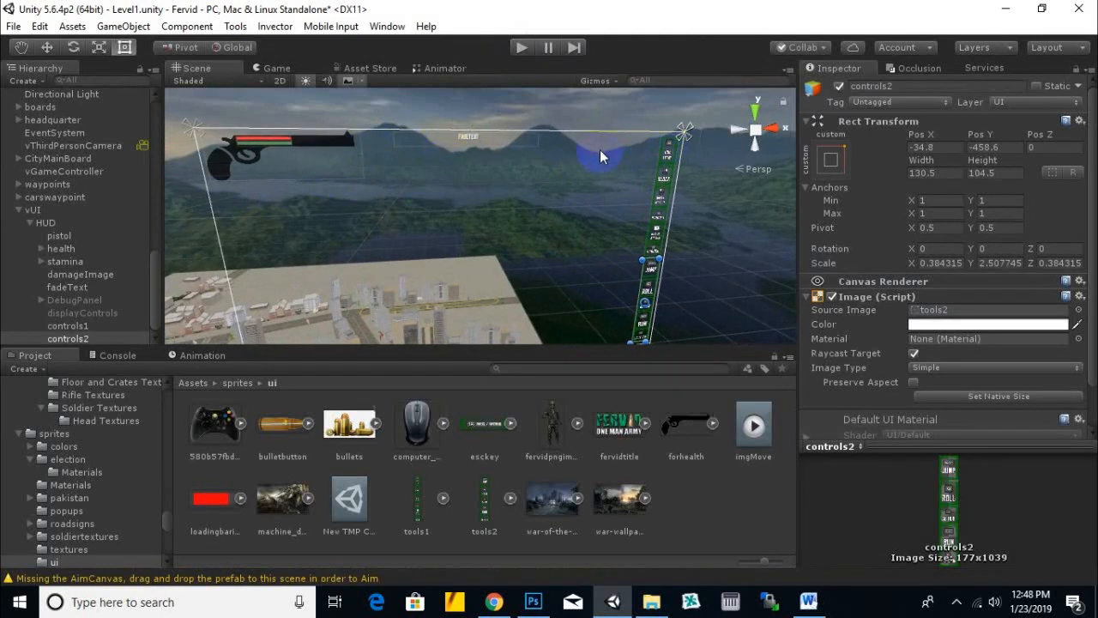
pyautogui.click(335, 142)
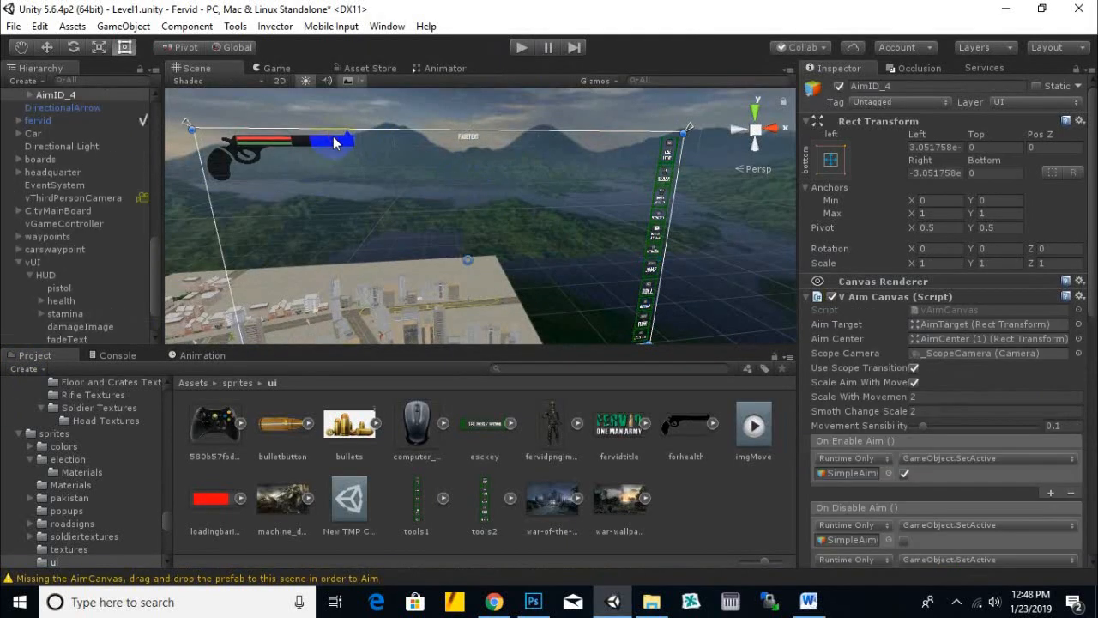
pyautogui.click(59, 289)
pyautogui.hotkey('ctrl', 'd')
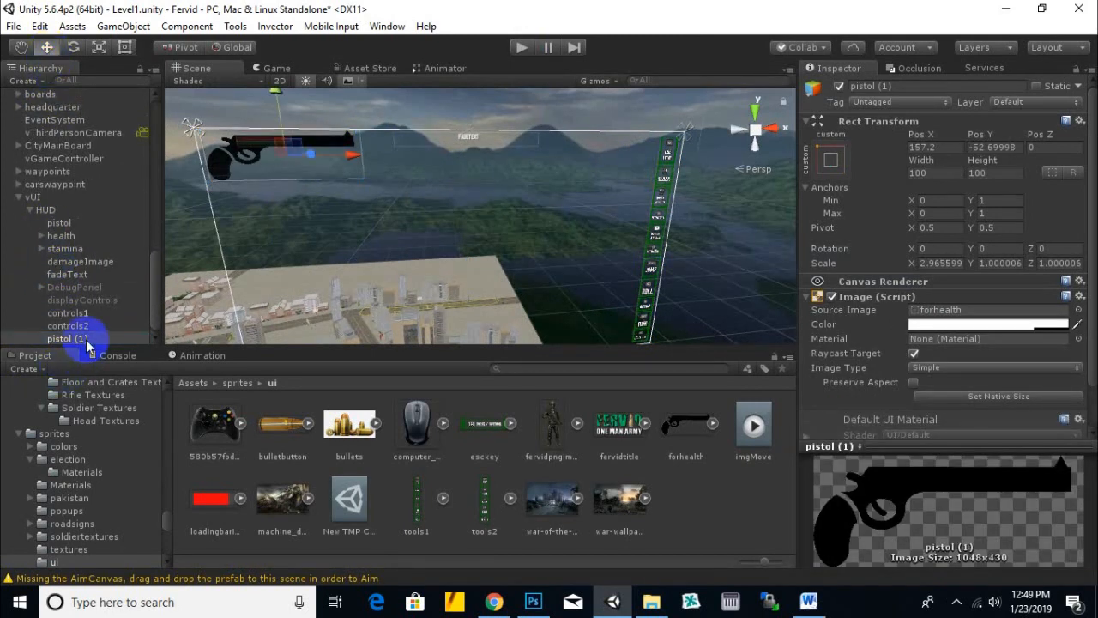
pyautogui.rightClick(67, 338)
pyautogui.click(138, 103)
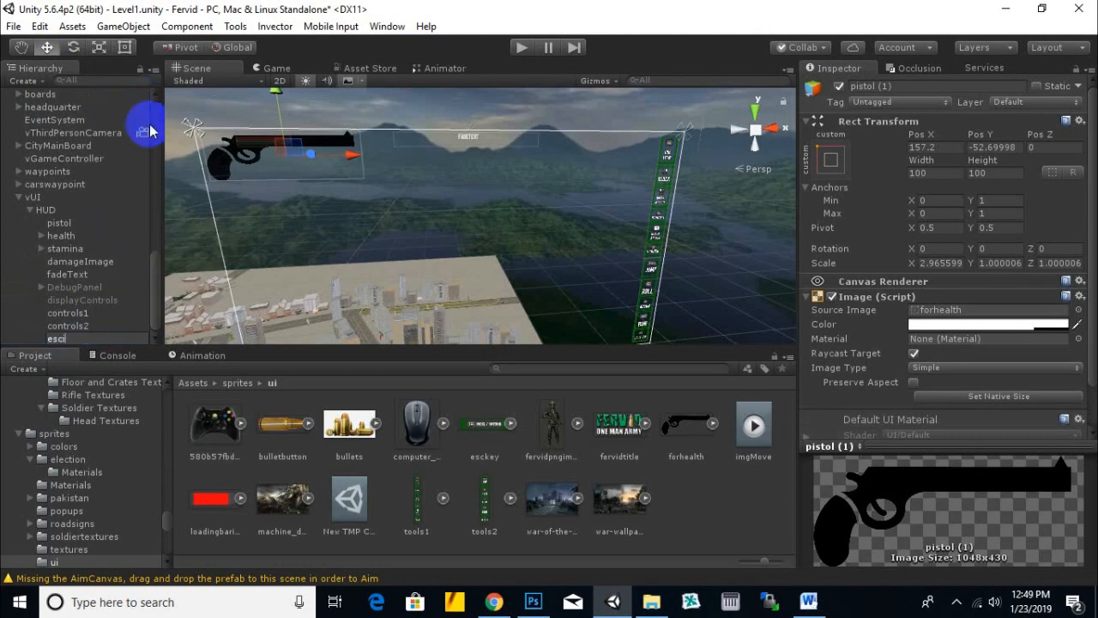
pyautogui.press('Return')
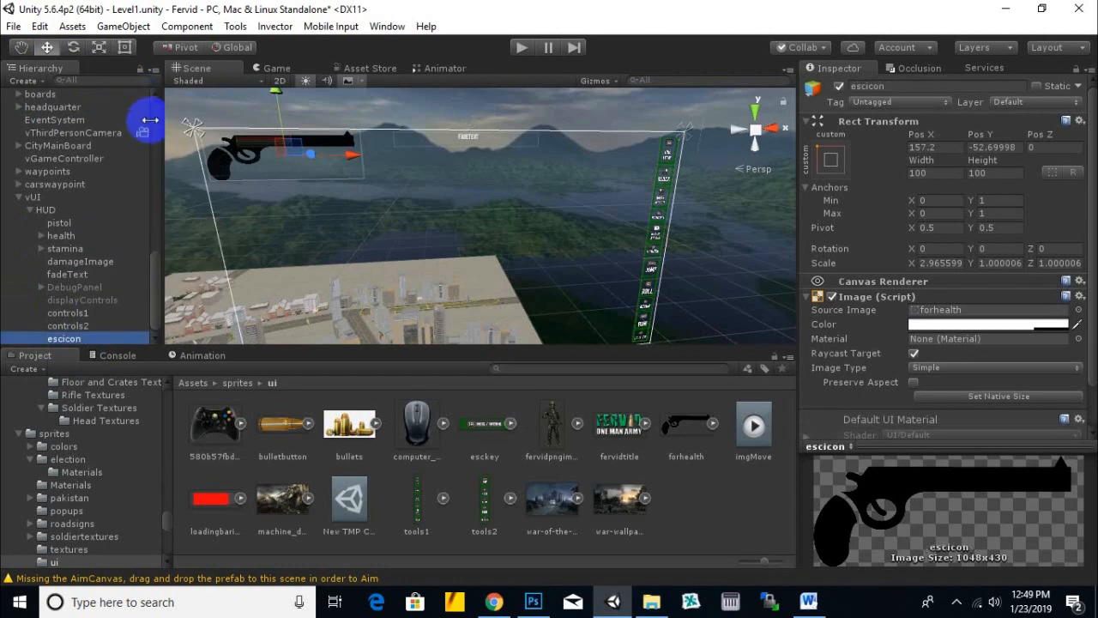
# - Assign the esckey sprite to escicon and move it across the canvas to about X 773
pyautogui.moveTo(482, 422); pyautogui.dragTo(941, 316)
pyautogui.moveTo(352, 161); pyautogui.dragTo(673, 180)
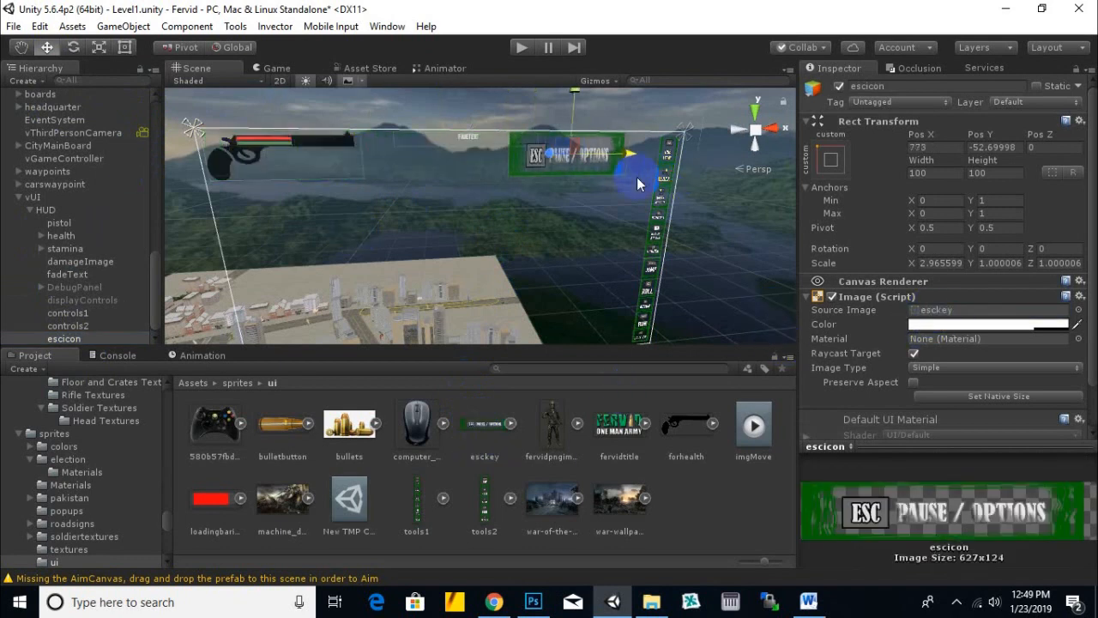
# - Scale escicon down to about 1.19 by 0.401 and place it beside the top of controls1, at about X 937, Y -32.2
pyautogui.click(98, 48)
pyautogui.moveTo(570, 163); pyautogui.dragTo(552, 196)
pyautogui.click(47, 47)
pyautogui.scroll(3, 617, 180)
pyautogui.moveTo(617, 179); pyautogui.dragTo(478, 223, button='middle')
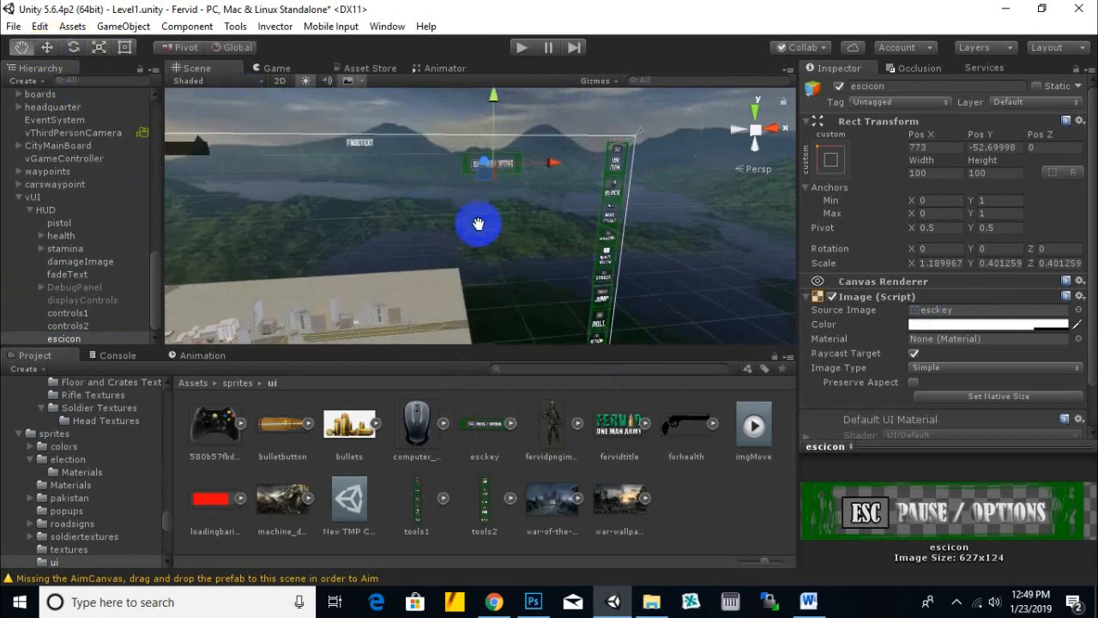
pyautogui.moveTo(562, 183); pyautogui.dragTo(491, 194, button='middle')
pyautogui.scroll(4, 491, 194)
pyautogui.moveTo(400, 177); pyautogui.dragTo(586, 216)
pyautogui.moveTo(563, 201); pyautogui.dragTo(526, 247, button='middle')
pyautogui.scroll(4, 525, 246)
pyautogui.moveTo(464, 168); pyautogui.dragTo(465, 128)
pyautogui.moveTo(479, 214); pyautogui.dragTo(445, 200, button='middle')
pyautogui.scroll(5, 451, 176)
pyautogui.scroll(3, 604, 163)
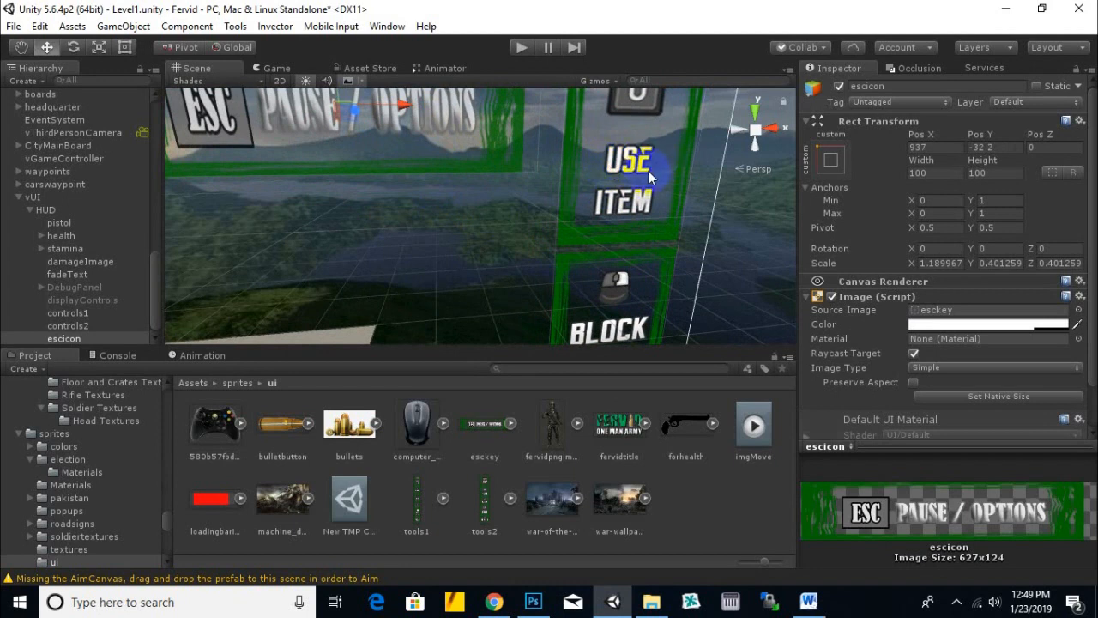
pyautogui.moveTo(449, 232); pyautogui.dragTo(482, 228, button='middle')
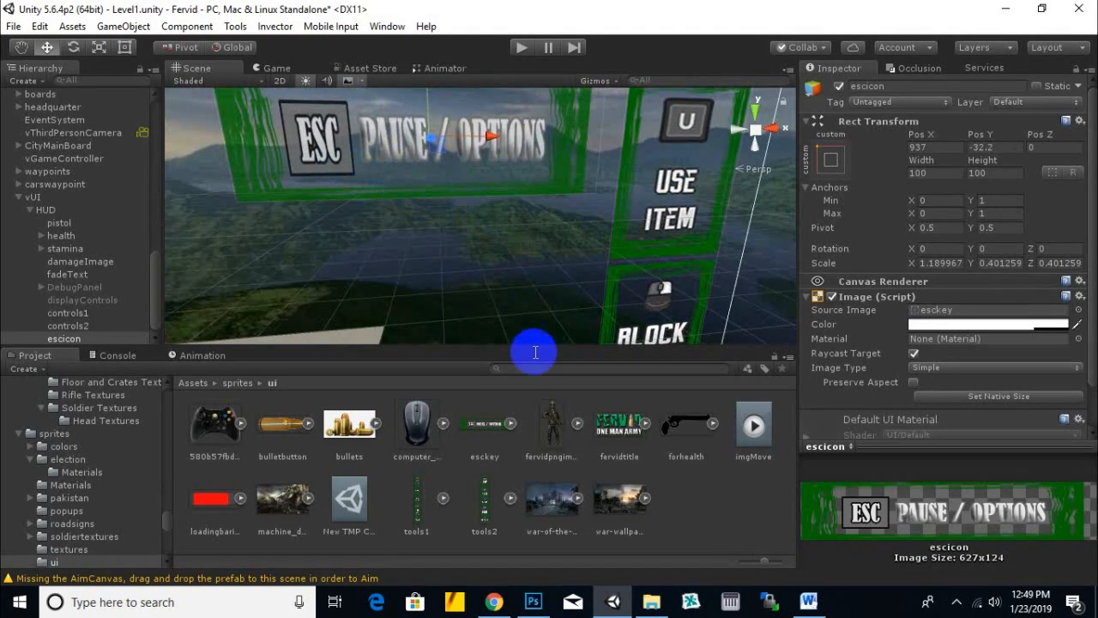
# - Switch to Photoshop, bring up the ESC key image and select its PAUSE / OPTIONS text layer
pyautogui.click(534, 601)
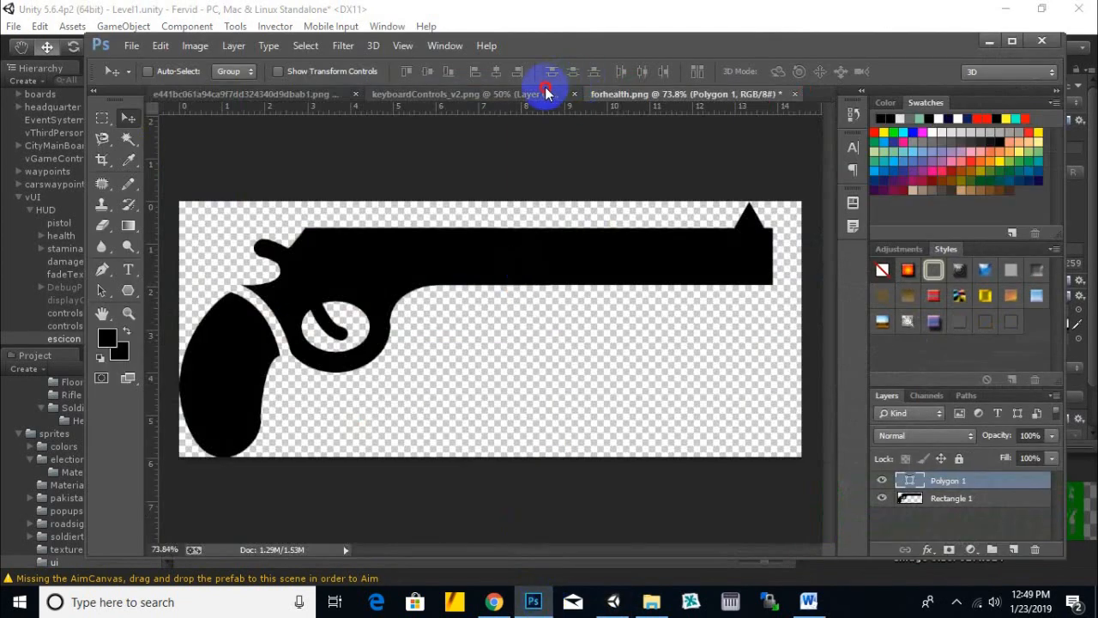
pyautogui.click(534, 94)
pyautogui.click(296, 93)
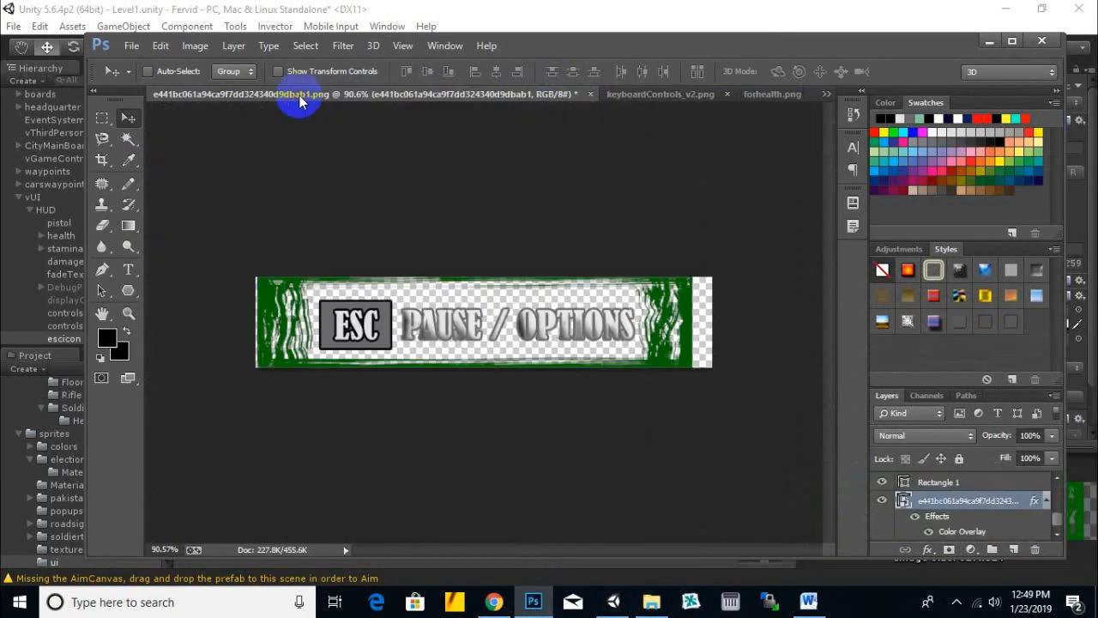
pyautogui.rightClick(438, 323)
pyautogui.click(444, 335)
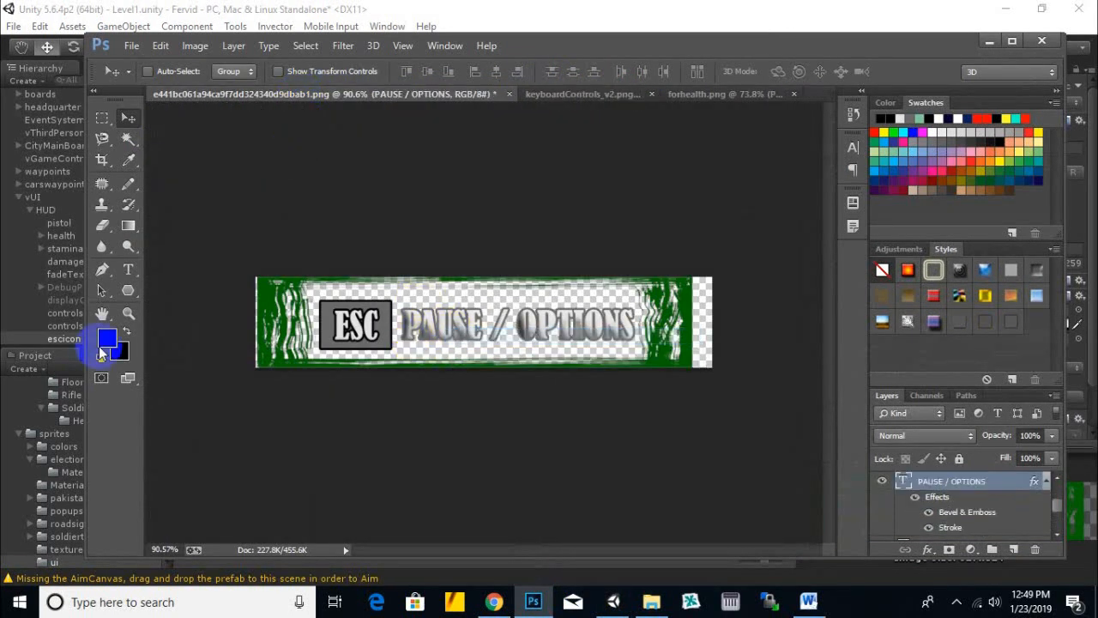
# - Replace the PAUSE / OPTIONS text layer's bevelled style with a plain black outside stroke of 3 px
pyautogui.click(107, 340)
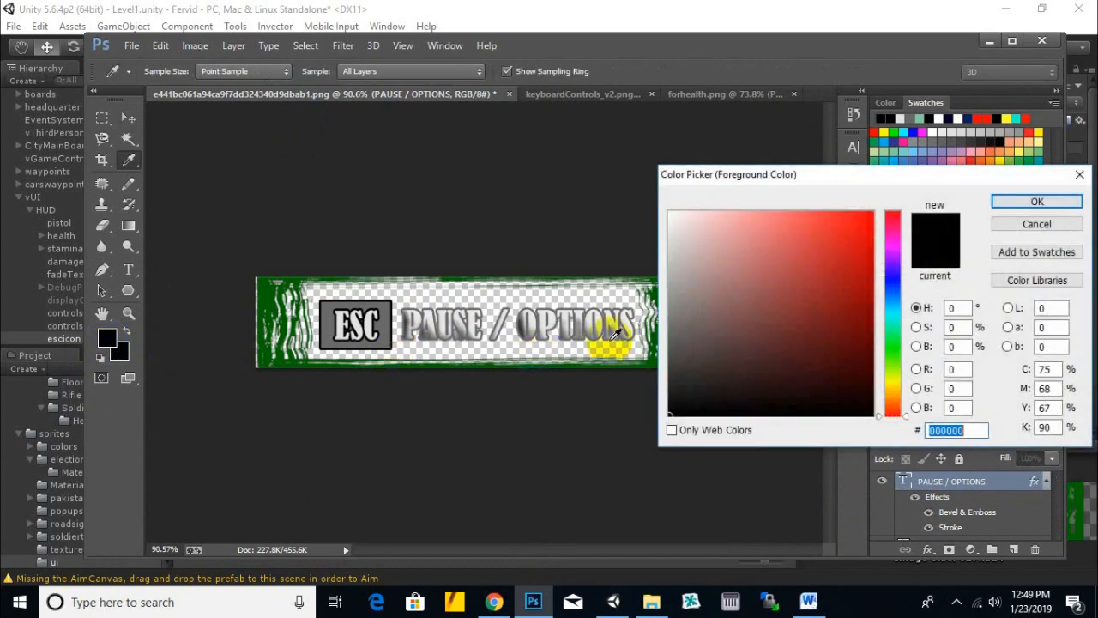
pyautogui.click(1036, 224)
pyautogui.rightClick(938, 478)
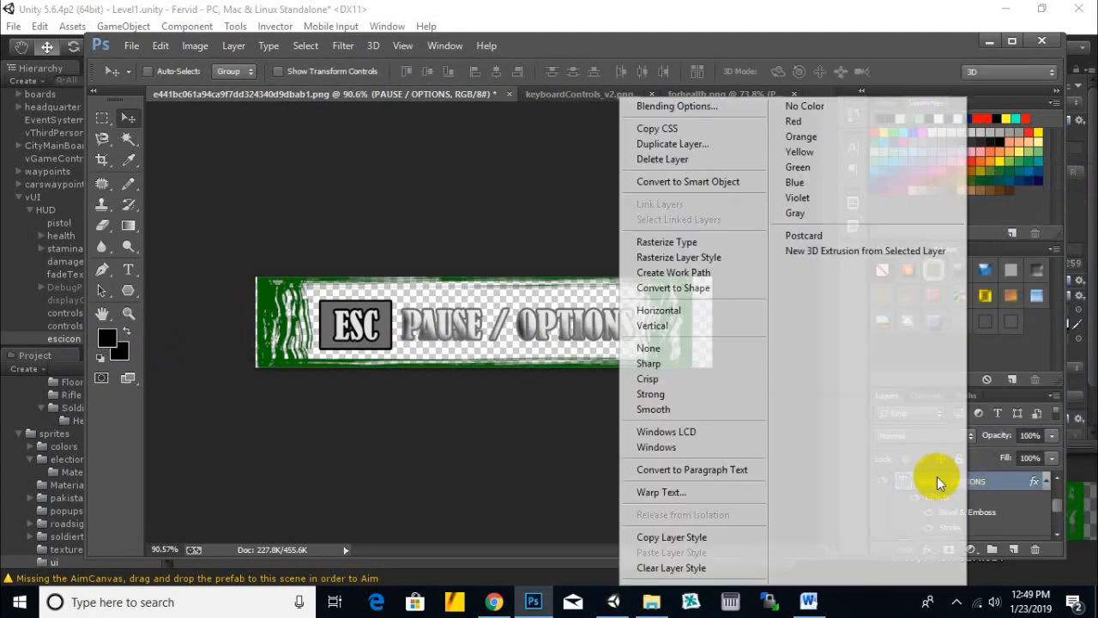
pyautogui.click(354, 233)
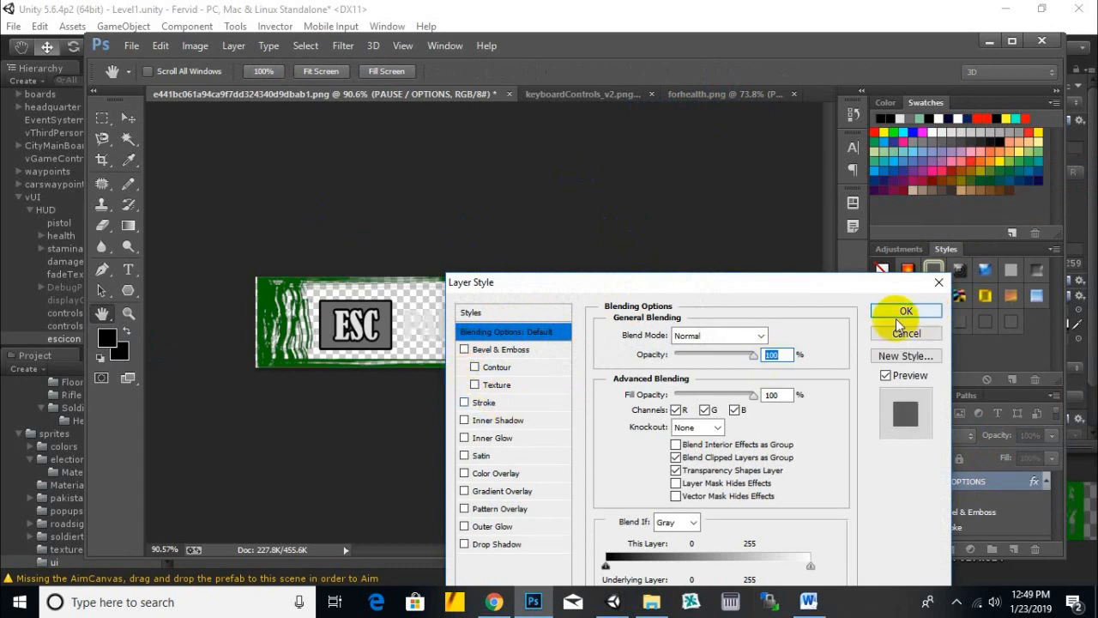
pyautogui.click(474, 403)
pyautogui.click(639, 444)
pyautogui.moveTo(735, 338); pyautogui.dragTo(658, 422)
pyautogui.click(1037, 205)
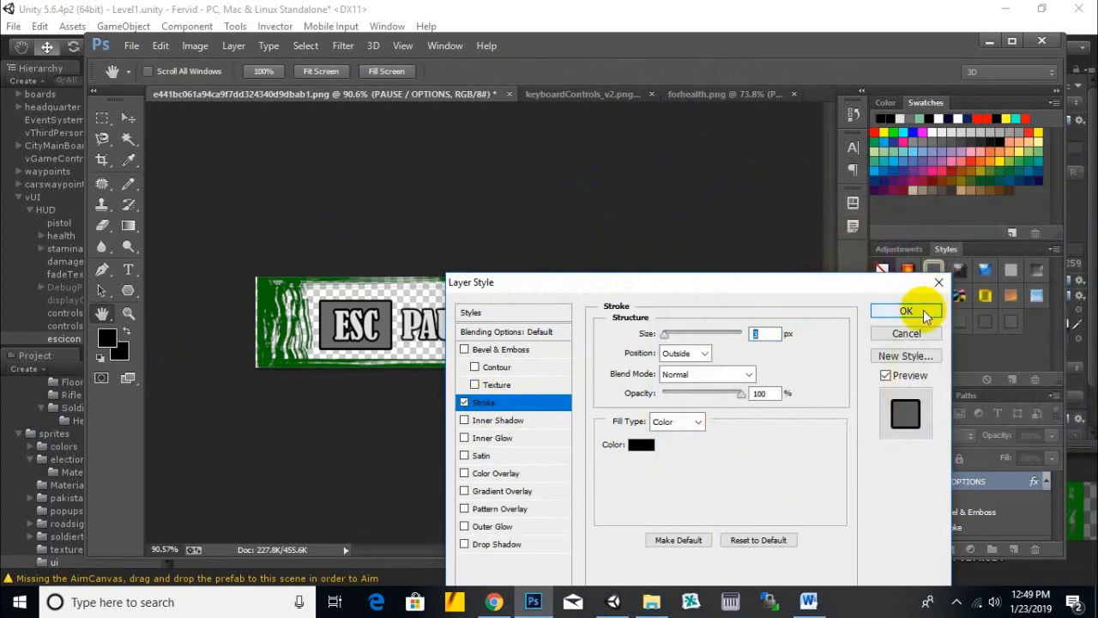
pyautogui.click(878, 311)
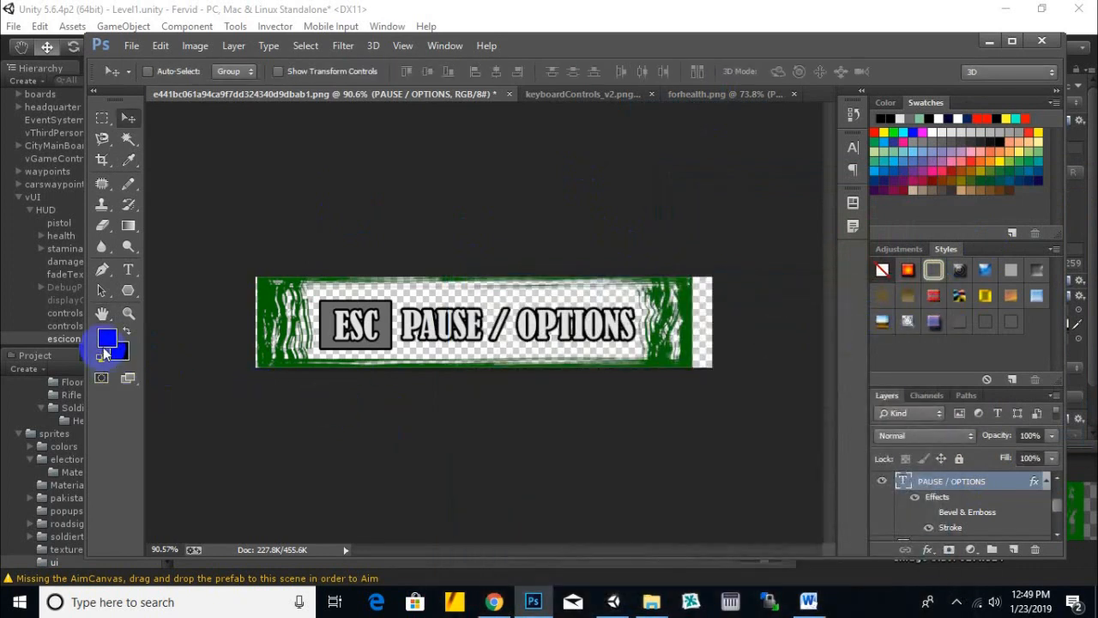
# - Set the foreground colour to white (ffffff) and select the whole PAUSE / OPTIONS text for editing
pyautogui.click(107, 341)
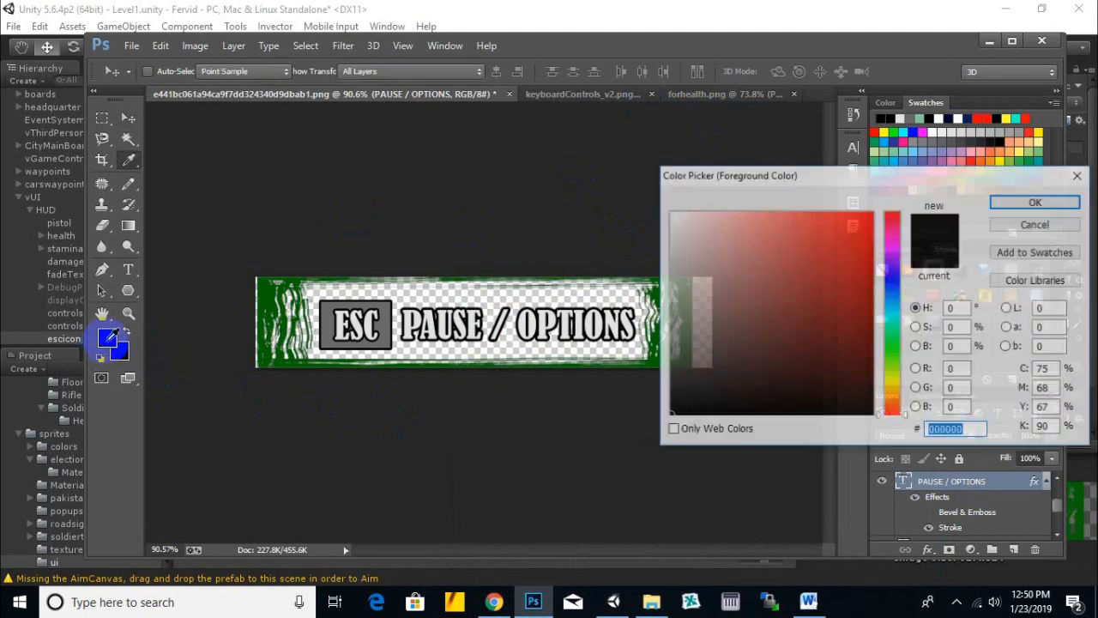
pyautogui.moveTo(711, 300); pyautogui.dragTo(609, 202)
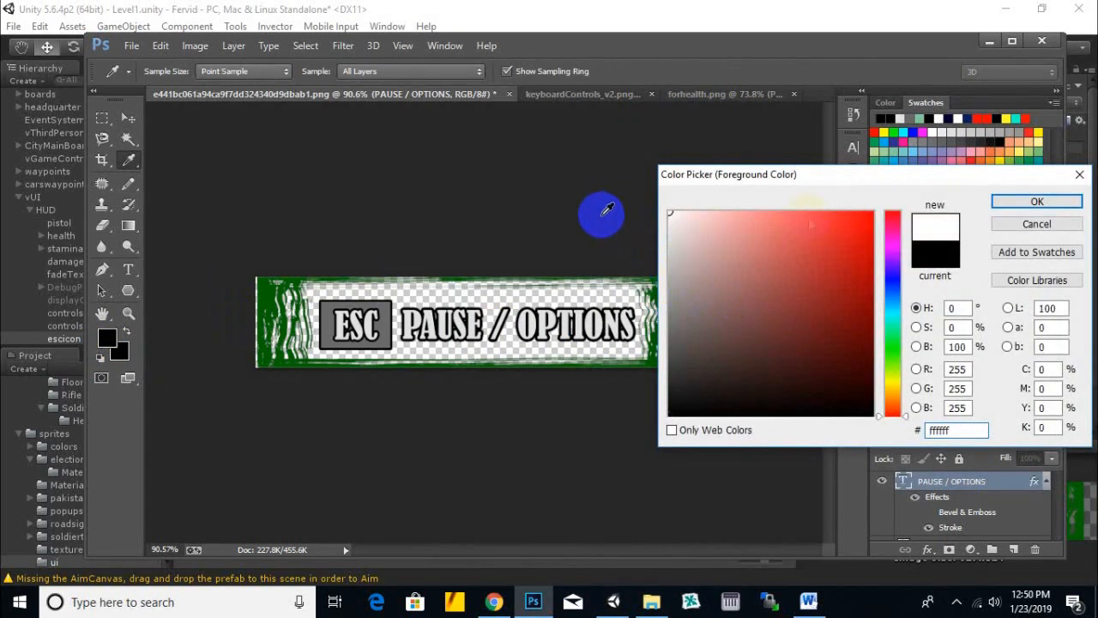
pyautogui.click(1036, 200)
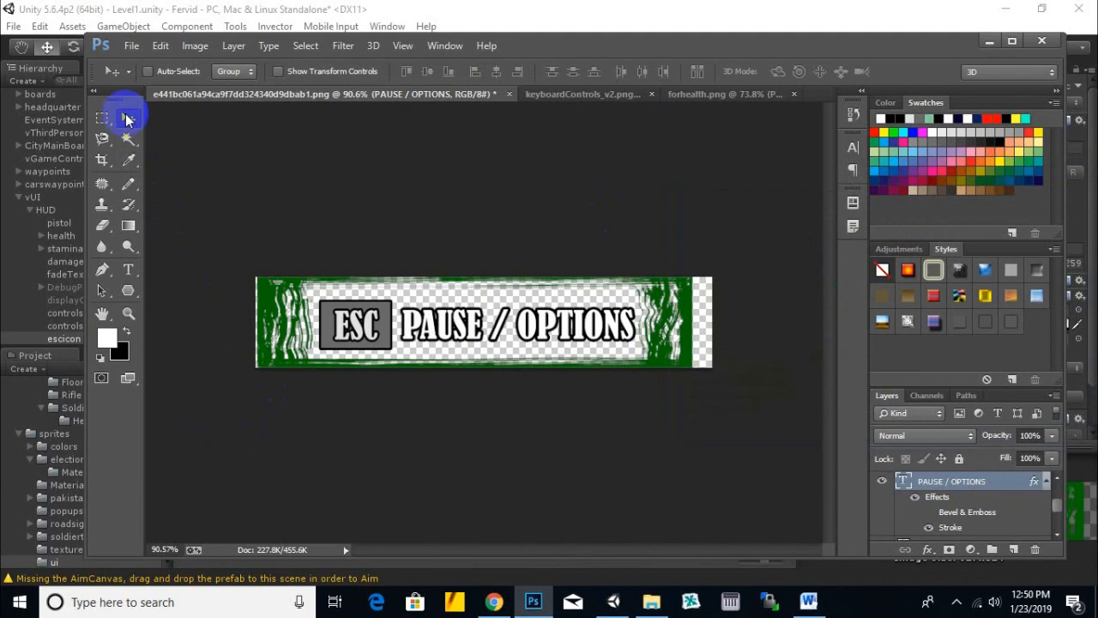
pyautogui.click(128, 269)
pyautogui.click(506, 321)
pyautogui.hotkey('ctrl', 'a')
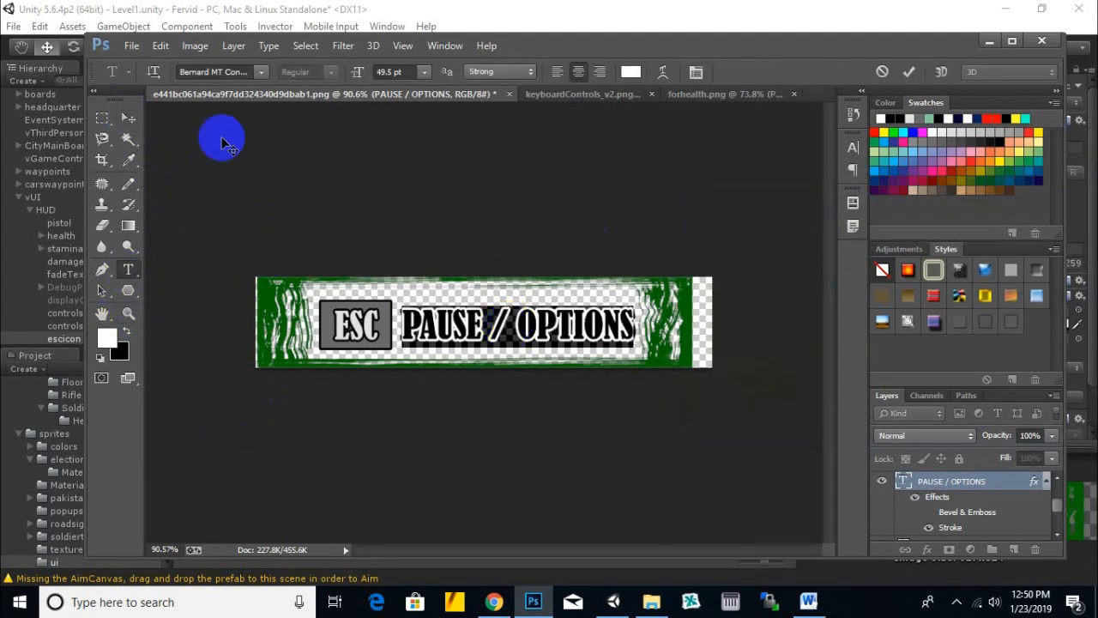
# - Try the Algerian and Copperplate Gothic Bold fonts on the PAUSE / OPTIONS text
pyautogui.click(261, 73)
pyautogui.scroll(4, 369, 215)
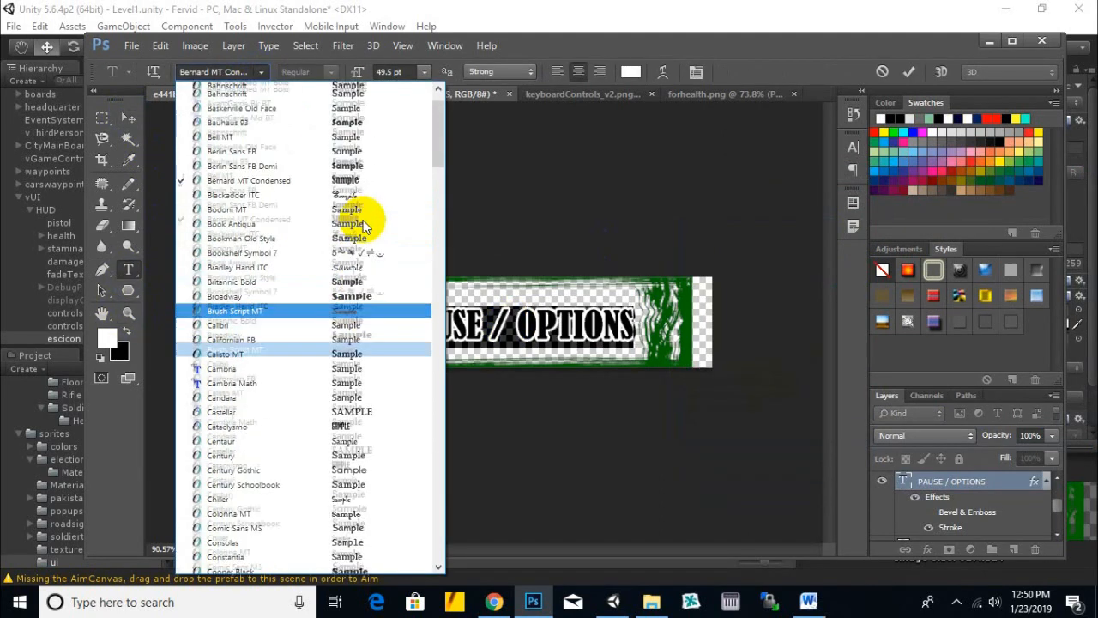
pyautogui.click(375, 266)
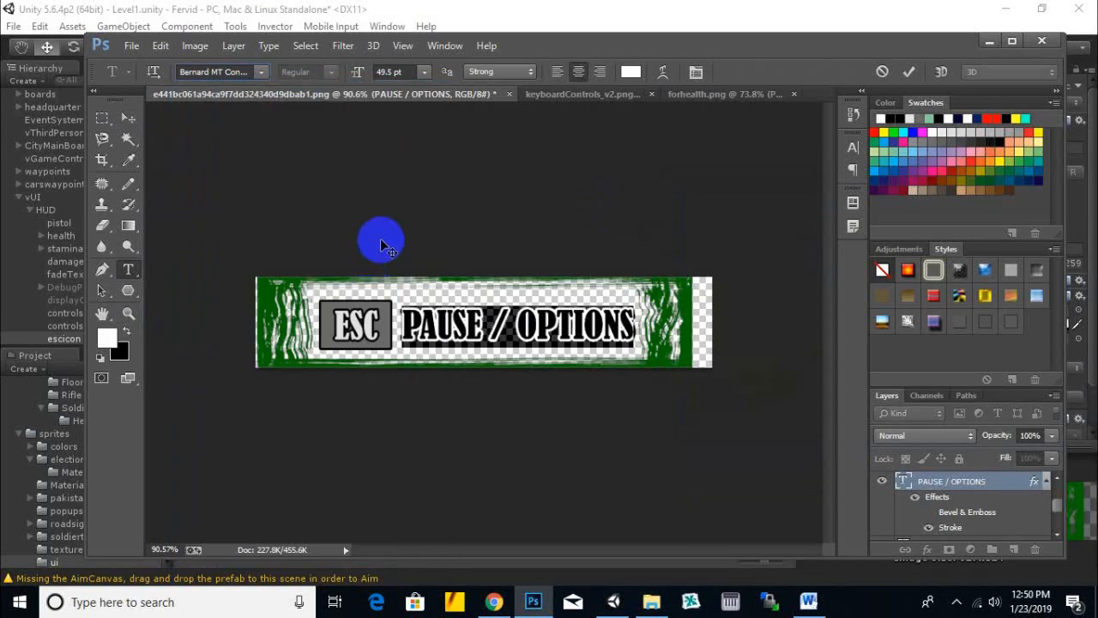
pyautogui.click(262, 72)
pyautogui.moveTo(440, 160); pyautogui.dragTo(434, 99)
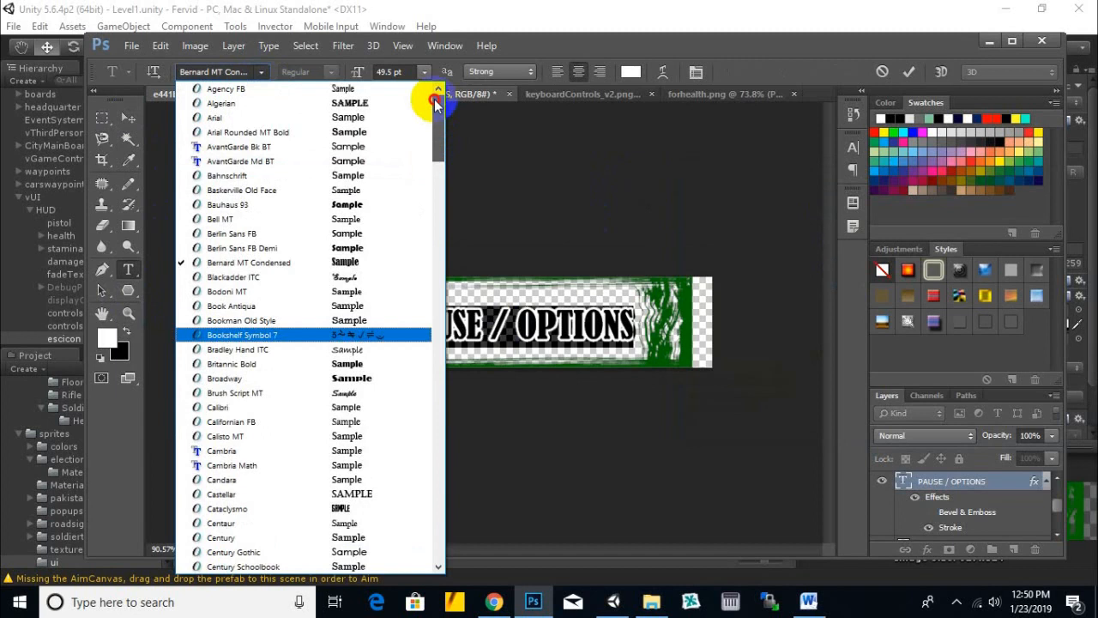
pyautogui.click(396, 103)
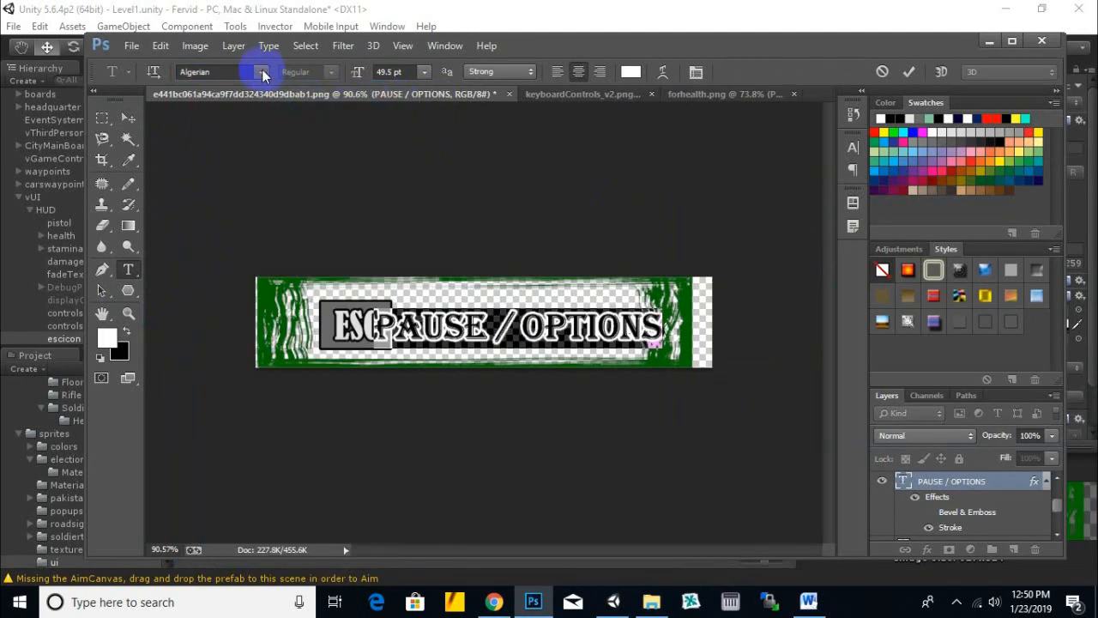
pyautogui.click(262, 72)
pyautogui.scroll(-12, 343, 273)
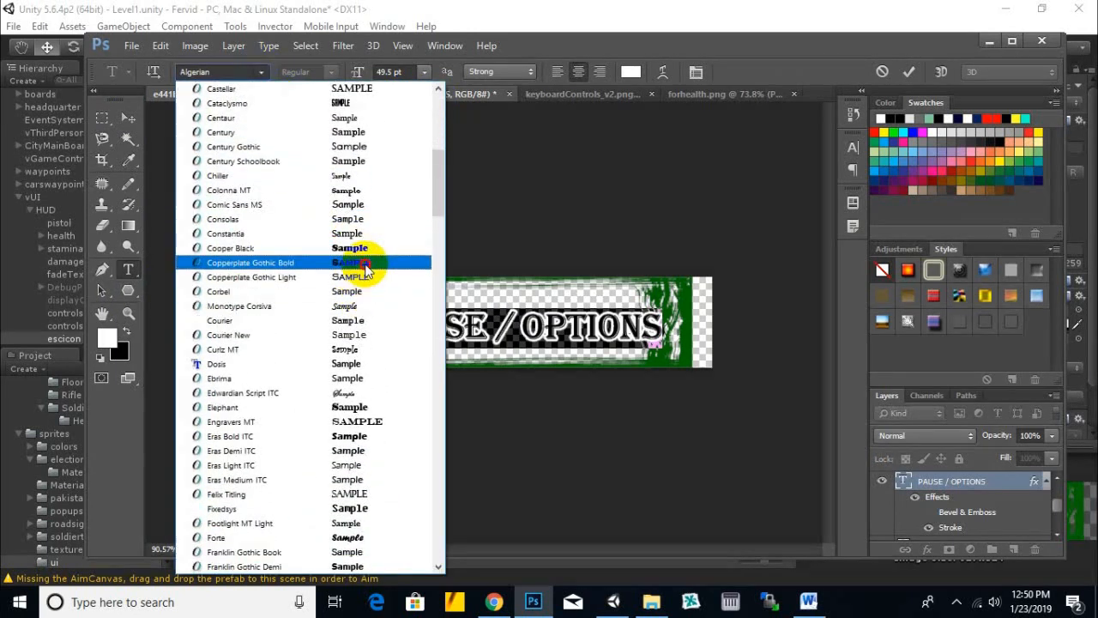
pyautogui.click(366, 263)
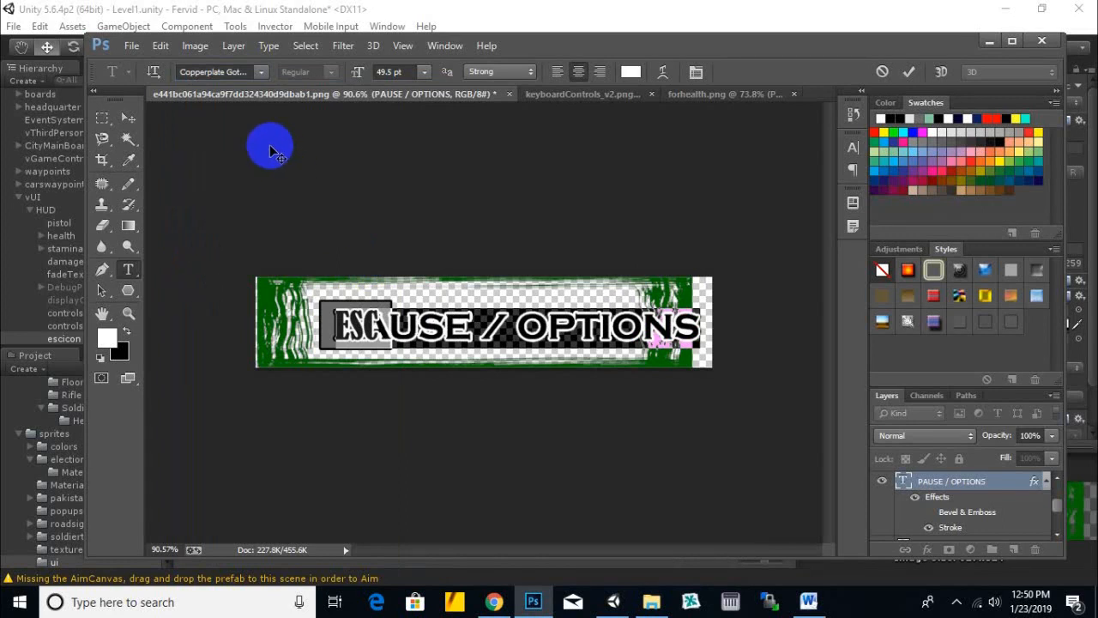
# - Set the PAUSE / OPTIONS text to Franklin Gothic Heavy and commit the text edit
pyautogui.click(262, 72)
pyautogui.scroll(-5, 282, 306)
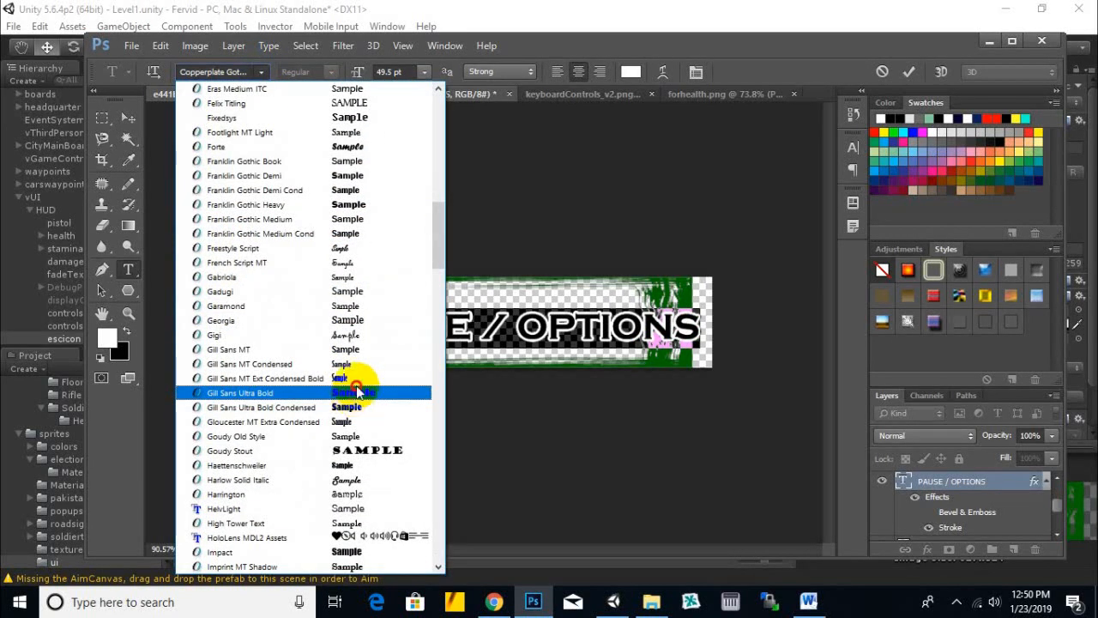
pyautogui.click(364, 206)
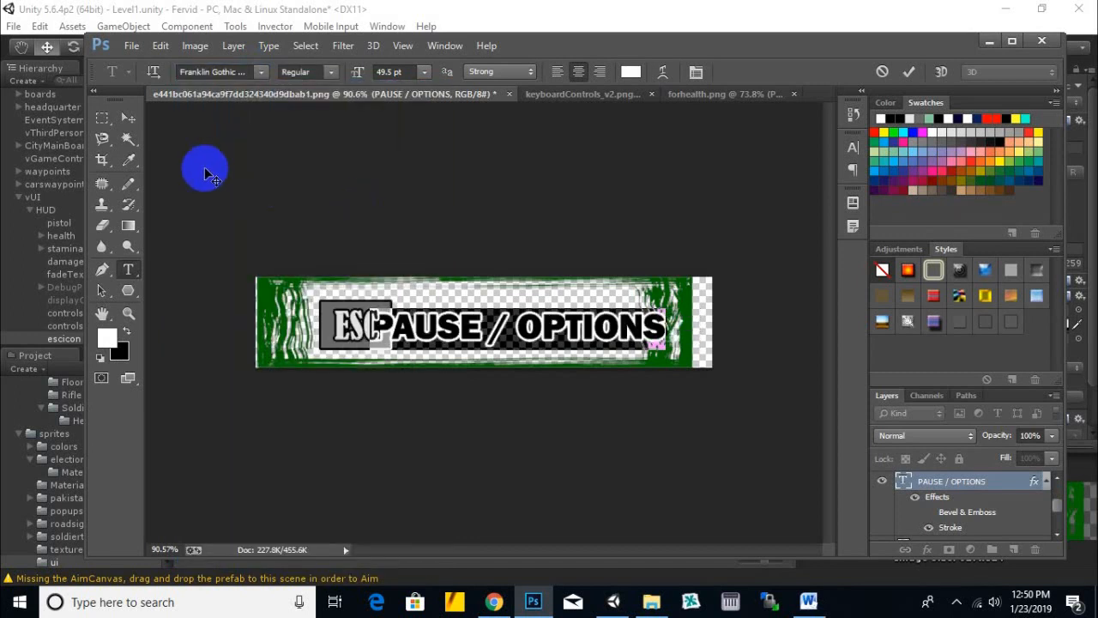
pyautogui.click(128, 117)
pyautogui.click(528, 330)
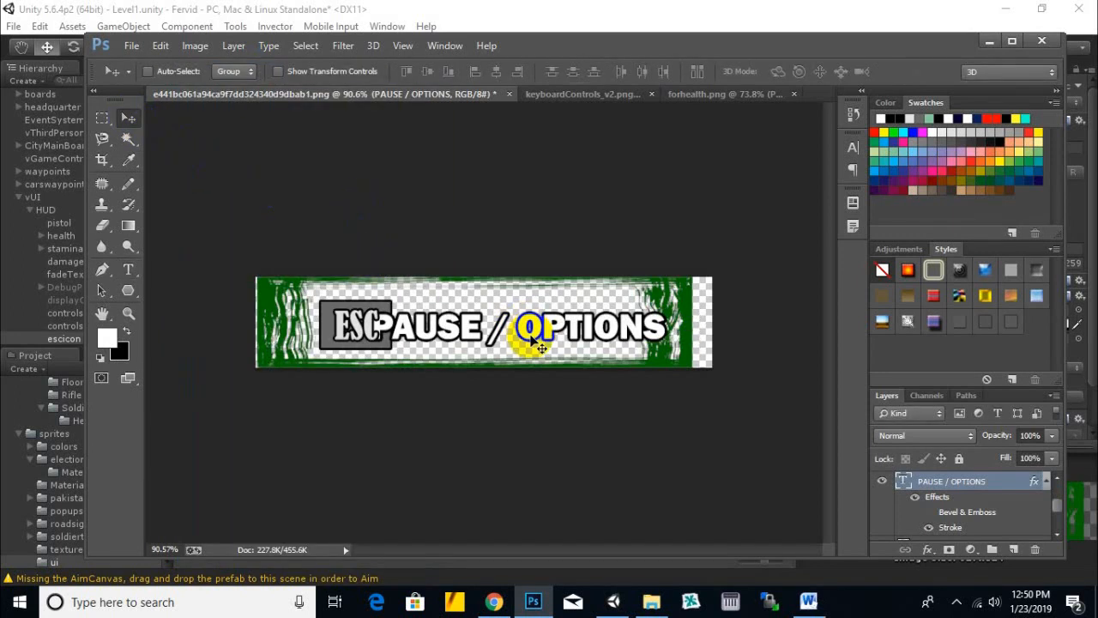
pyautogui.click(127, 268)
pyautogui.click(552, 331)
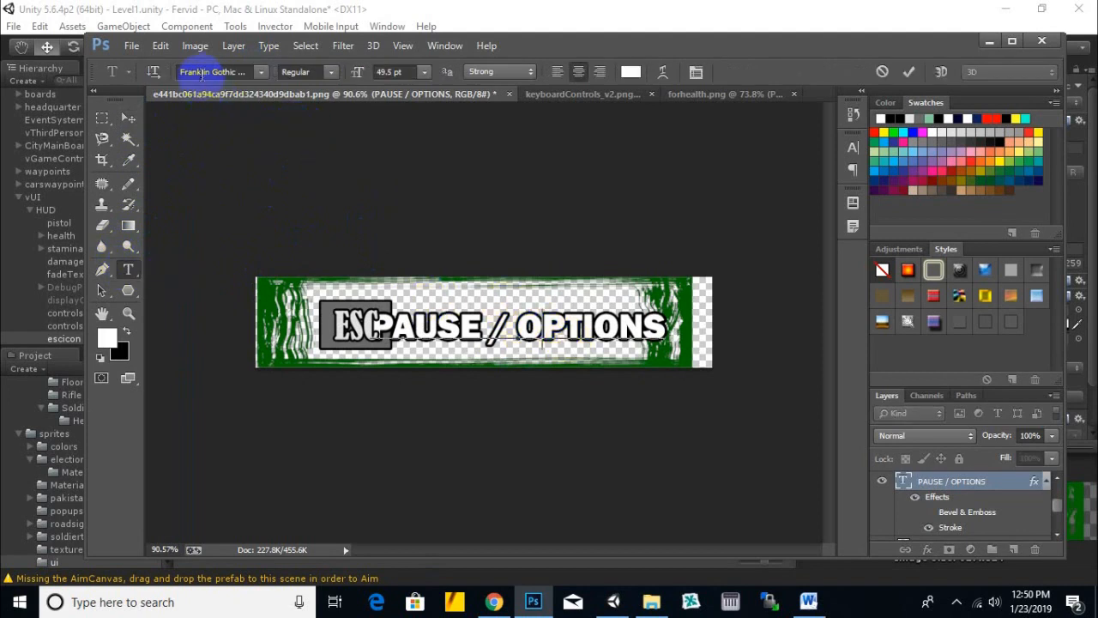
pyautogui.hotkey('ctrl', 'shift', 's')
pyautogui.click(614, 42)
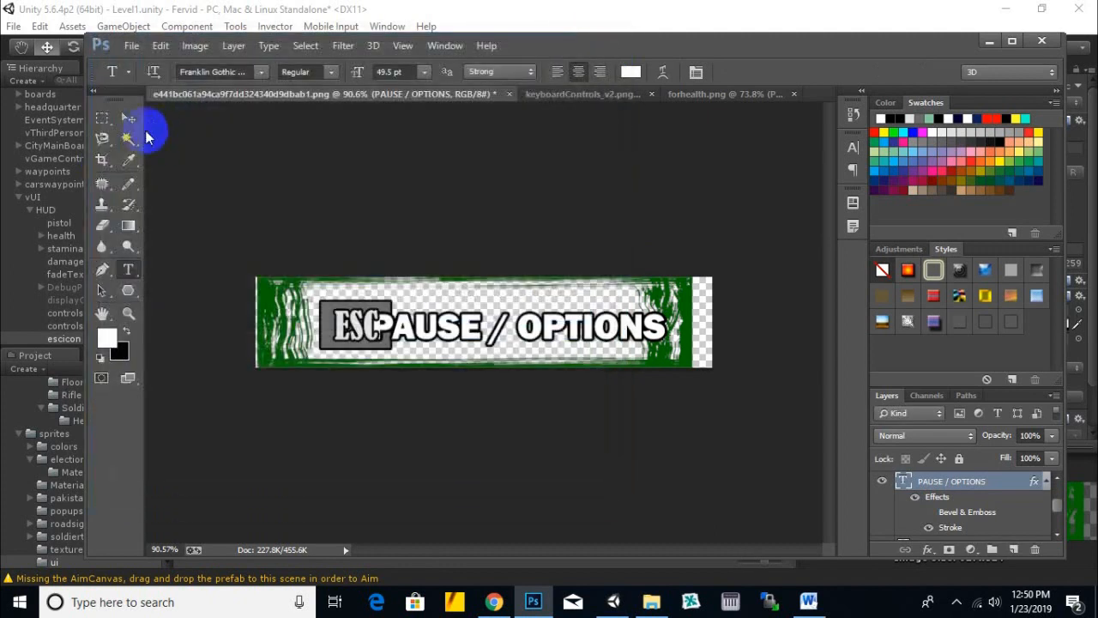
# - Transform the PAUSE / OPTIONS text to about 76% width and stretch it taller so it fits beside the ESC key inside the green frame
pyautogui.hotkey('ctrl', 't')
pyautogui.moveTo(665, 329); pyautogui.dragTo(626, 328)
pyautogui.moveTo(371, 330); pyautogui.dragTo(401, 330)
pyautogui.moveTo(515, 307); pyautogui.dragTo(516, 300)
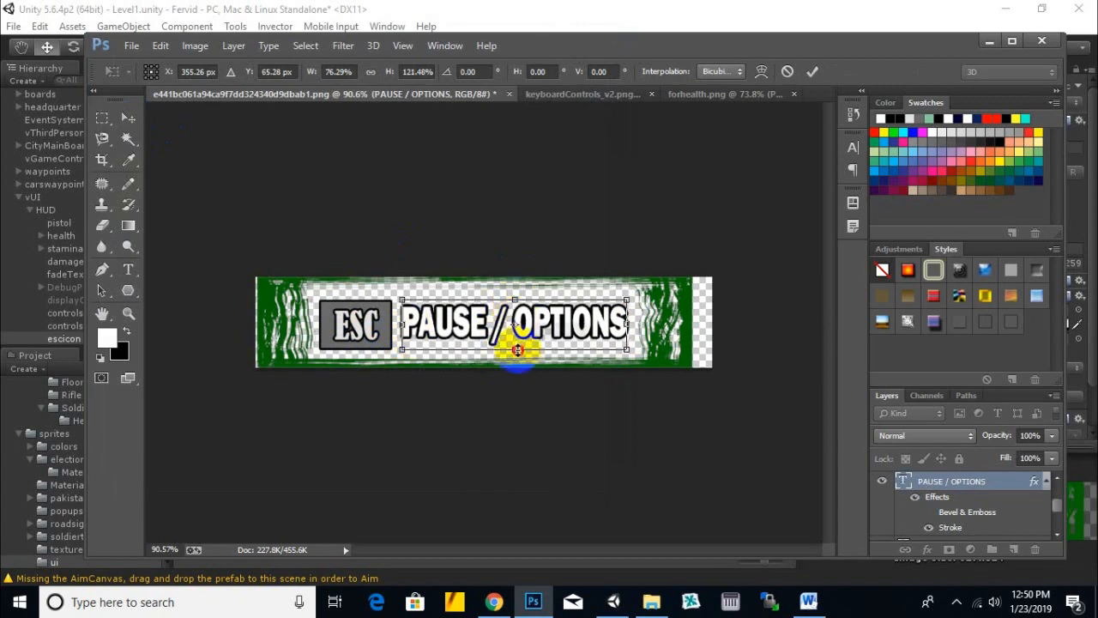
pyautogui.moveTo(519, 353); pyautogui.dragTo(520, 357)
pyautogui.press('Return')
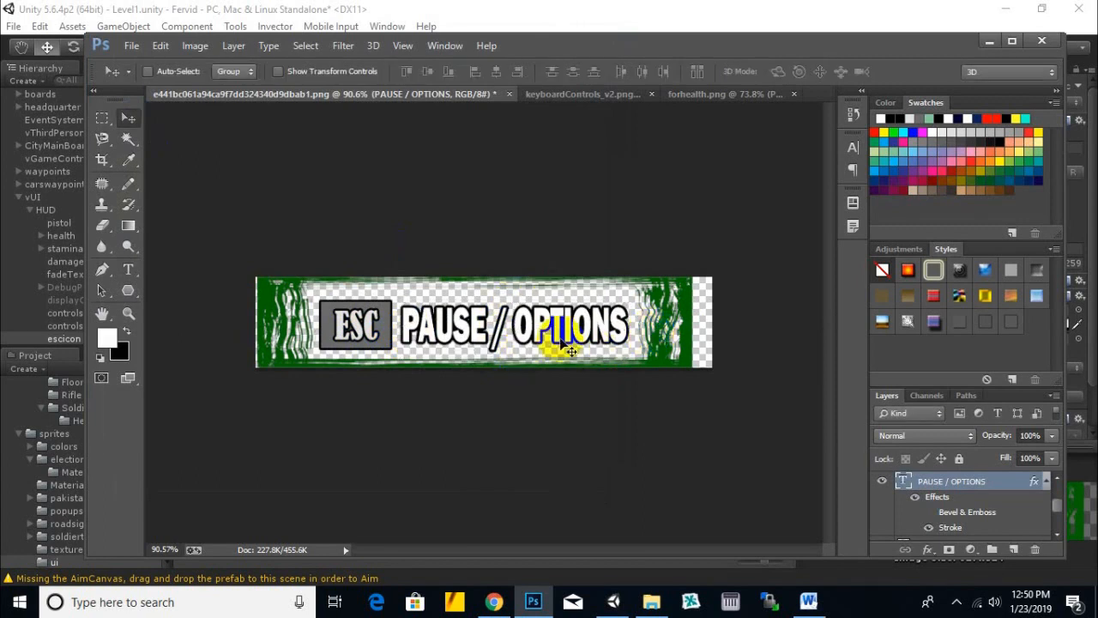
# - Change the font of the ESC text on the grey key to Franklin Gothic Medium
pyautogui.press('t')
pyautogui.click(356, 330)
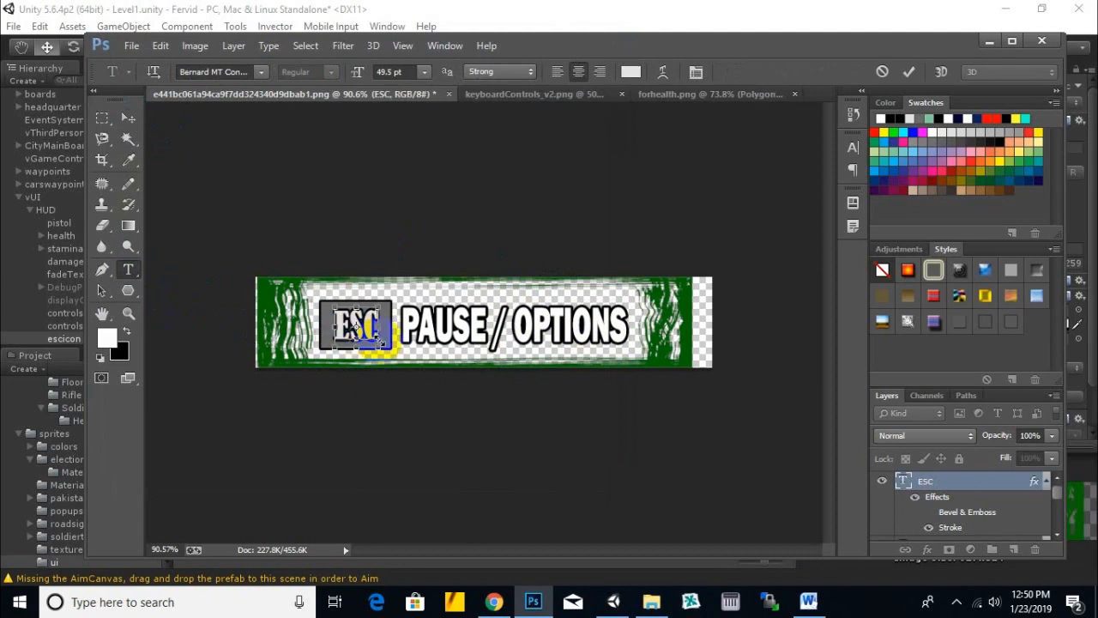
pyautogui.click(262, 73)
pyautogui.scroll(4, 275, 196)
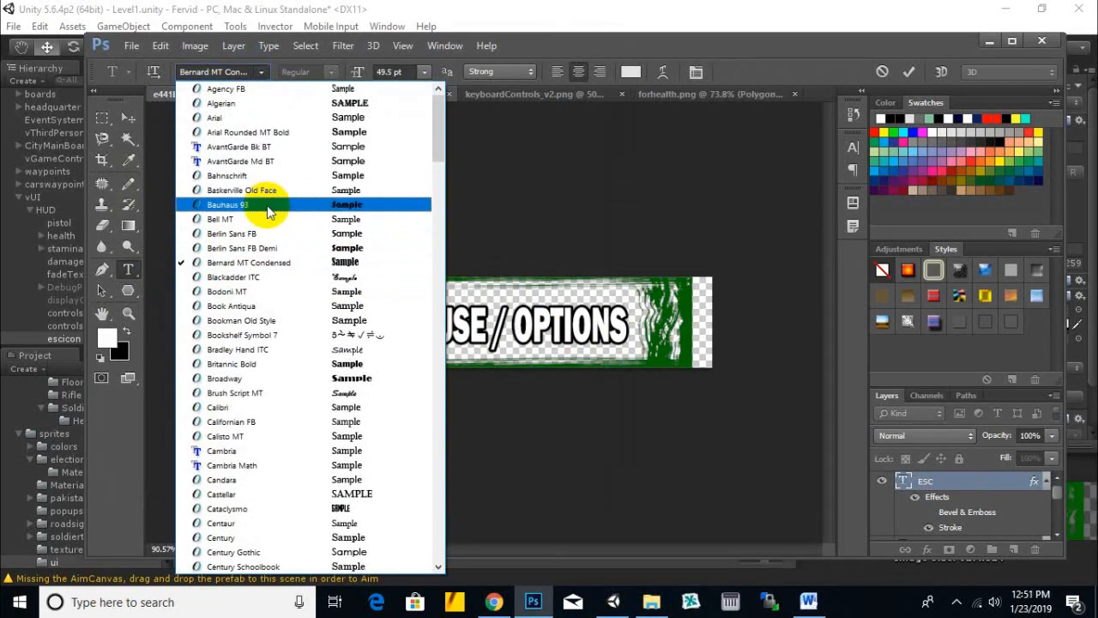
pyautogui.scroll(-9, 318, 354)
pyautogui.scroll(-7, 318, 353)
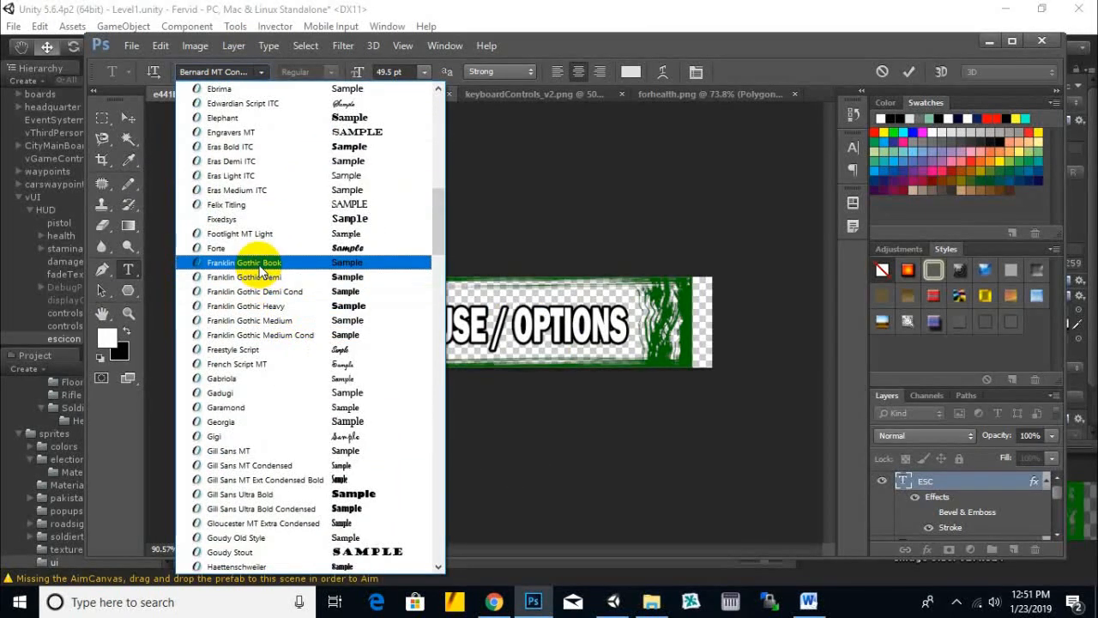
pyautogui.click(259, 320)
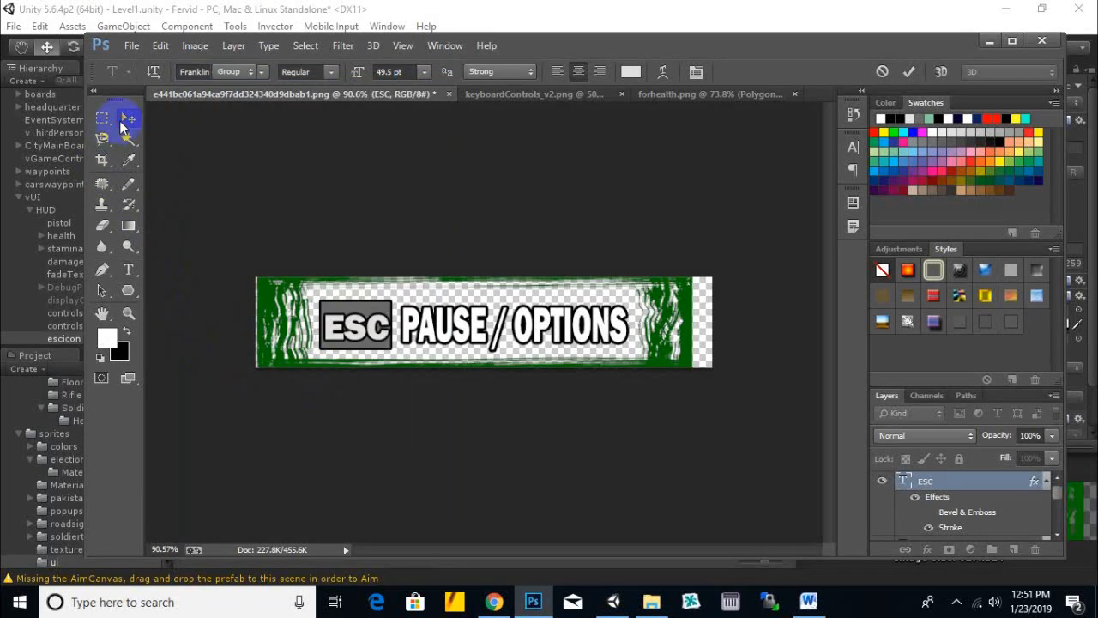
pyautogui.click(123, 122)
# - Transform the ESC text to about 86% width and 109% height and centre it on the grey key
pyautogui.hotkey('ctrl', 't')
pyautogui.moveTo(392, 351); pyautogui.dragTo(377, 326)
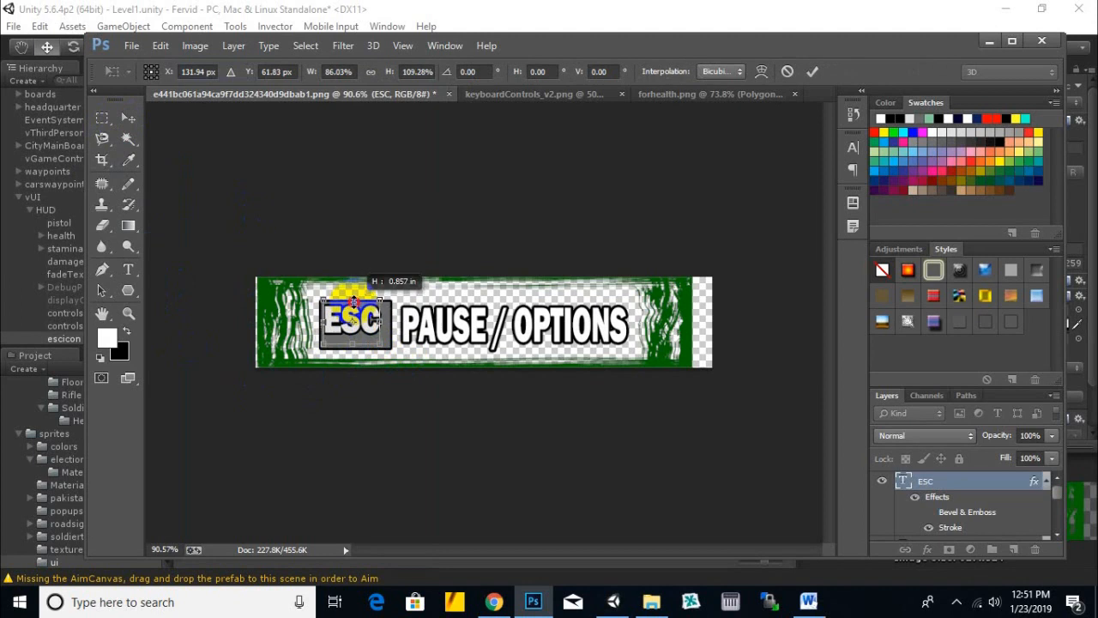
pyautogui.moveTo(369, 325); pyautogui.dragTo(377, 324)
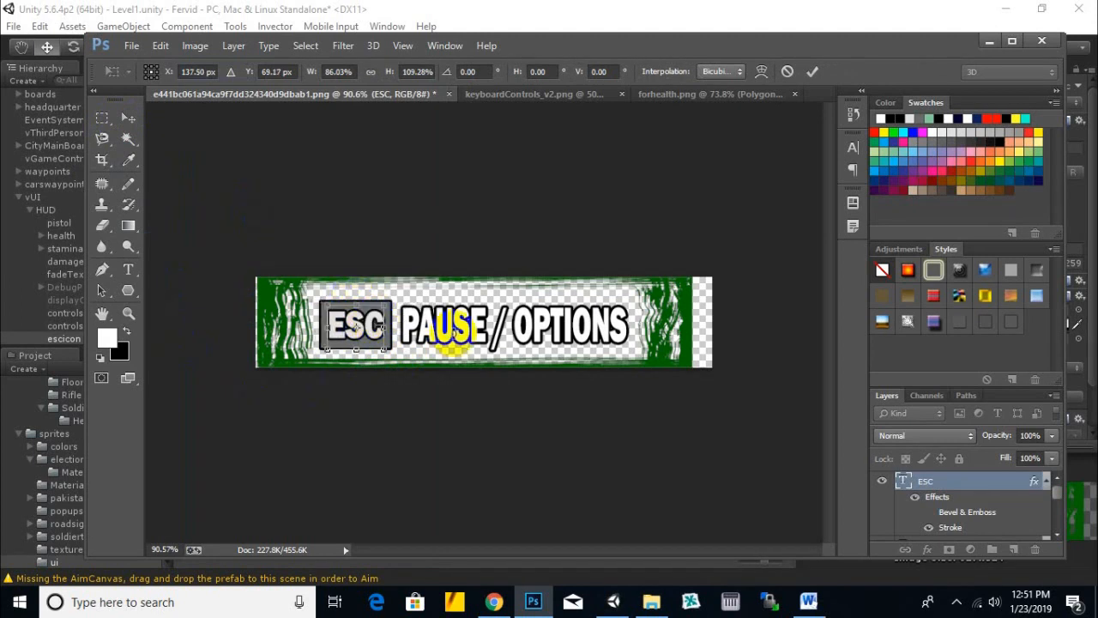
pyautogui.press('Return')
# - Start saving a copy of the edited ESC key image and choose PNG as the file format
pyautogui.click(132, 46)
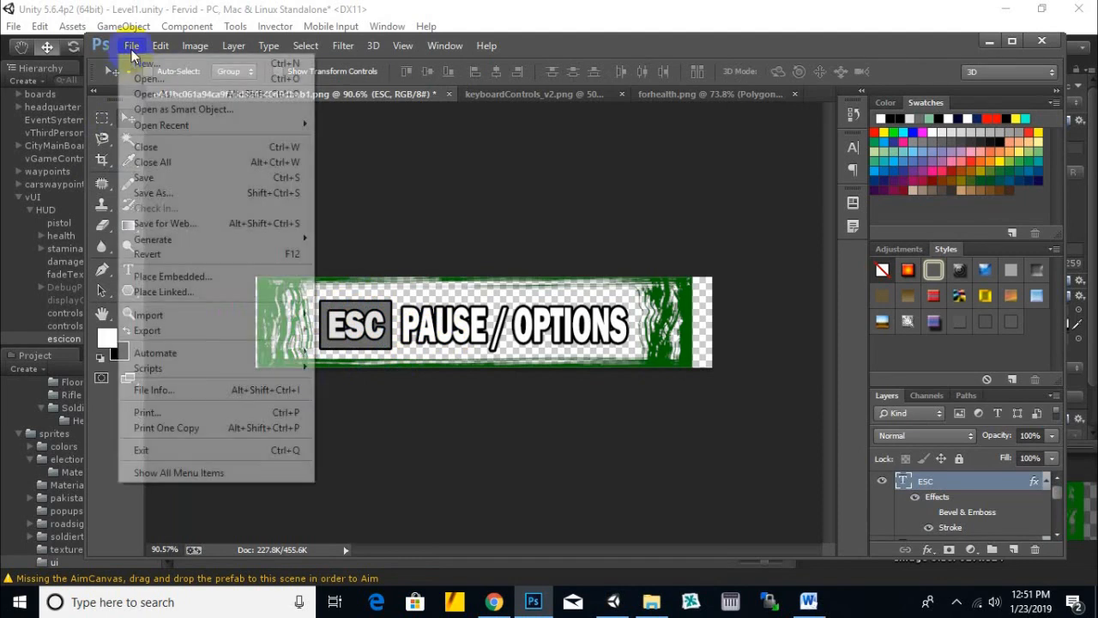
pyautogui.click(151, 197)
pyautogui.click(301, 354)
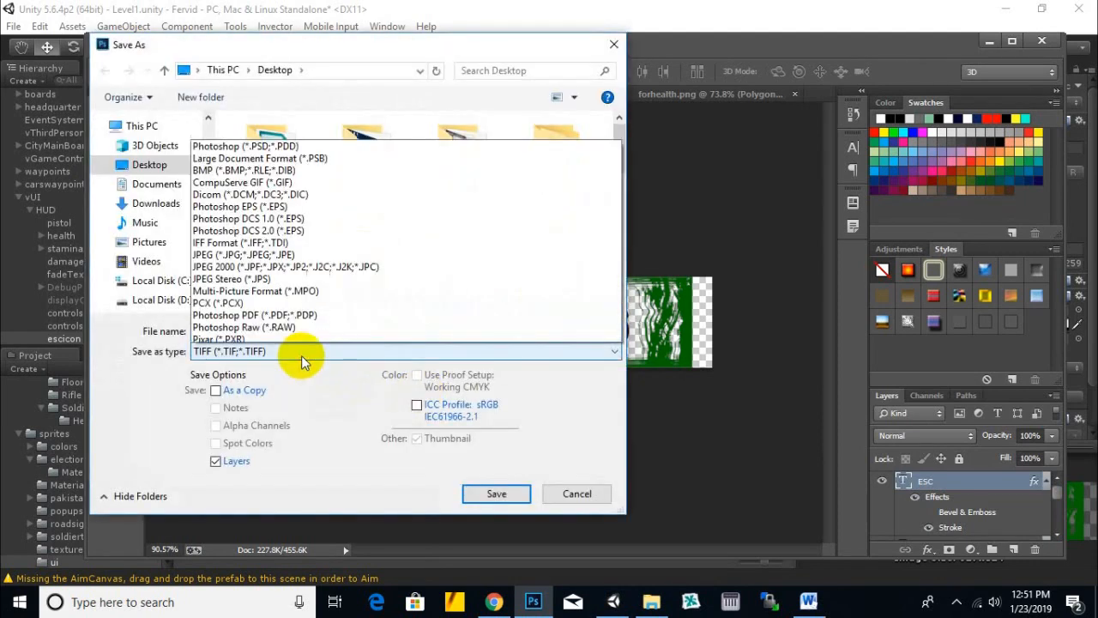
pyautogui.click(230, 288)
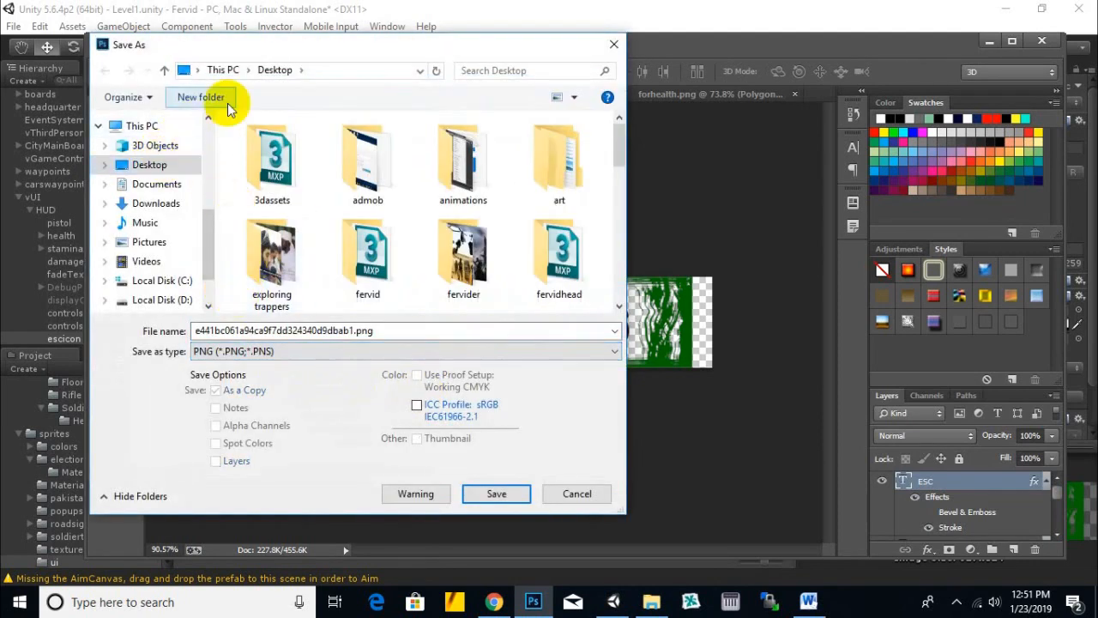
# - Browse to the project's Documents/Fervid/Assets/sprites/ui folder as the save location for the ESC key image
pyautogui.scroll(-2, 189, 249)
pyautogui.scroll(3, 177, 196)
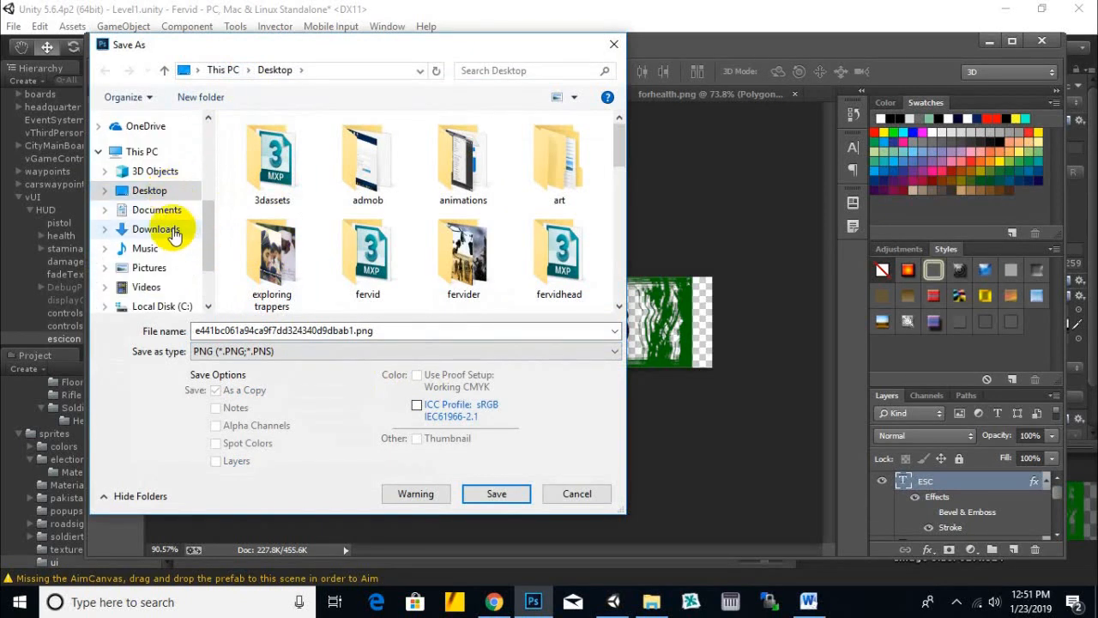
pyautogui.click(169, 214)
pyautogui.scroll(-2, 326, 253)
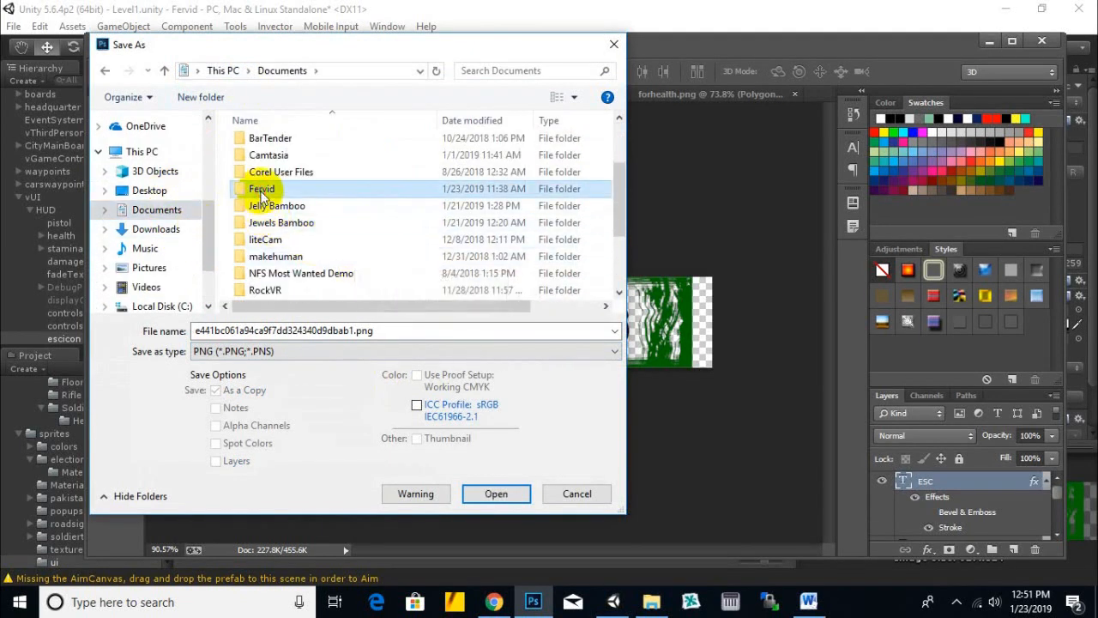
pyautogui.doubleClick(262, 193)
pyautogui.doubleClick(260, 144)
pyautogui.scroll(-4, 292, 240)
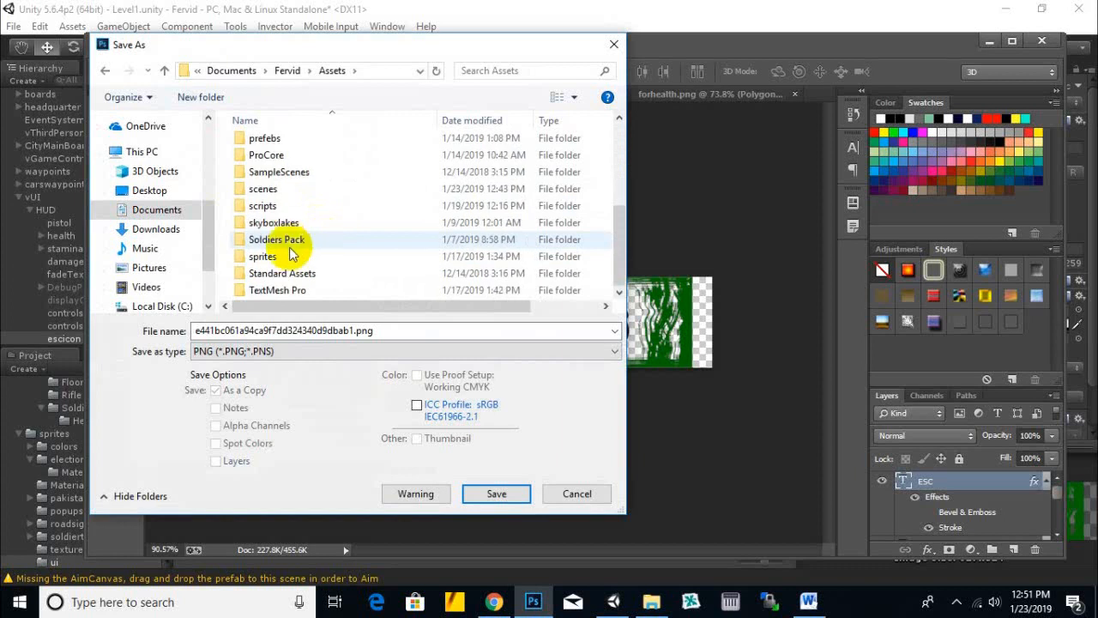
pyautogui.doubleClick(266, 255)
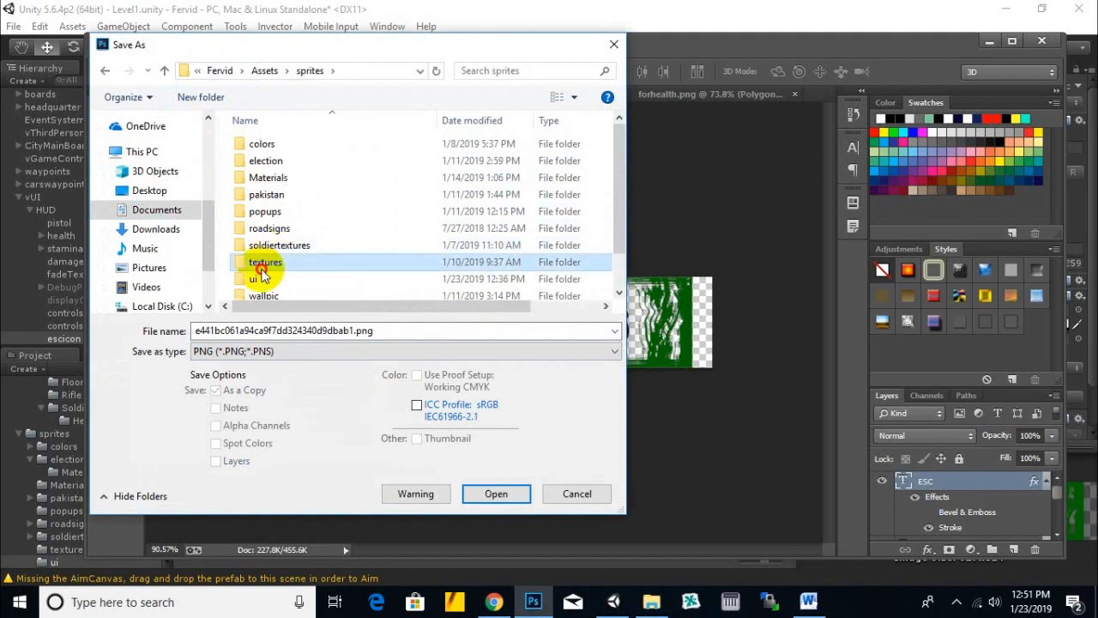
pyautogui.doubleClick(266, 264)
pyautogui.click(314, 74)
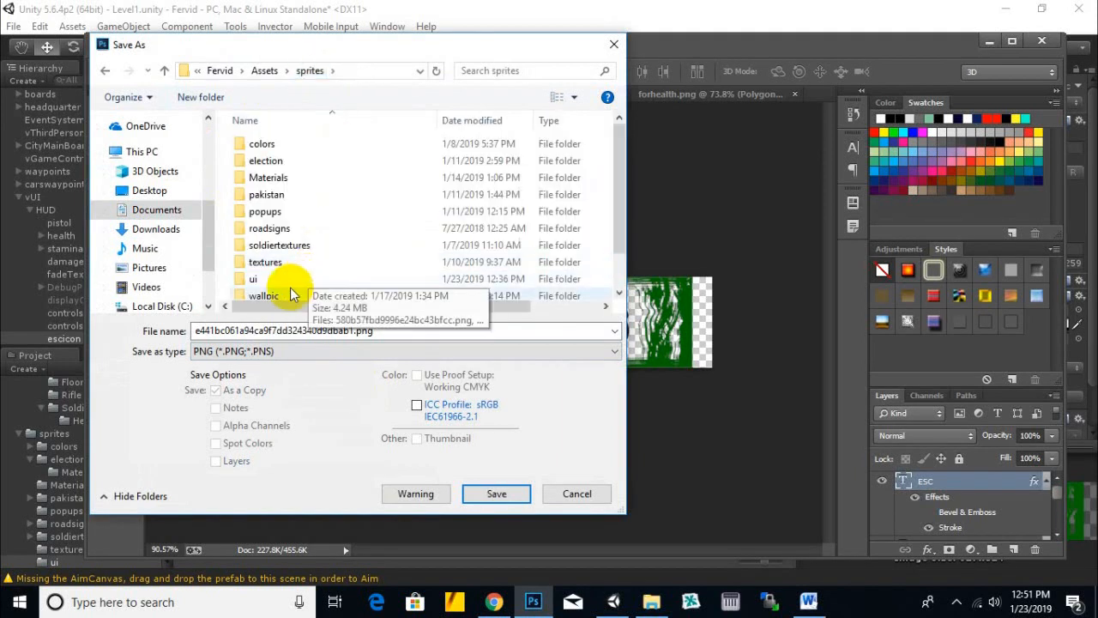
pyautogui.doubleClick(294, 277)
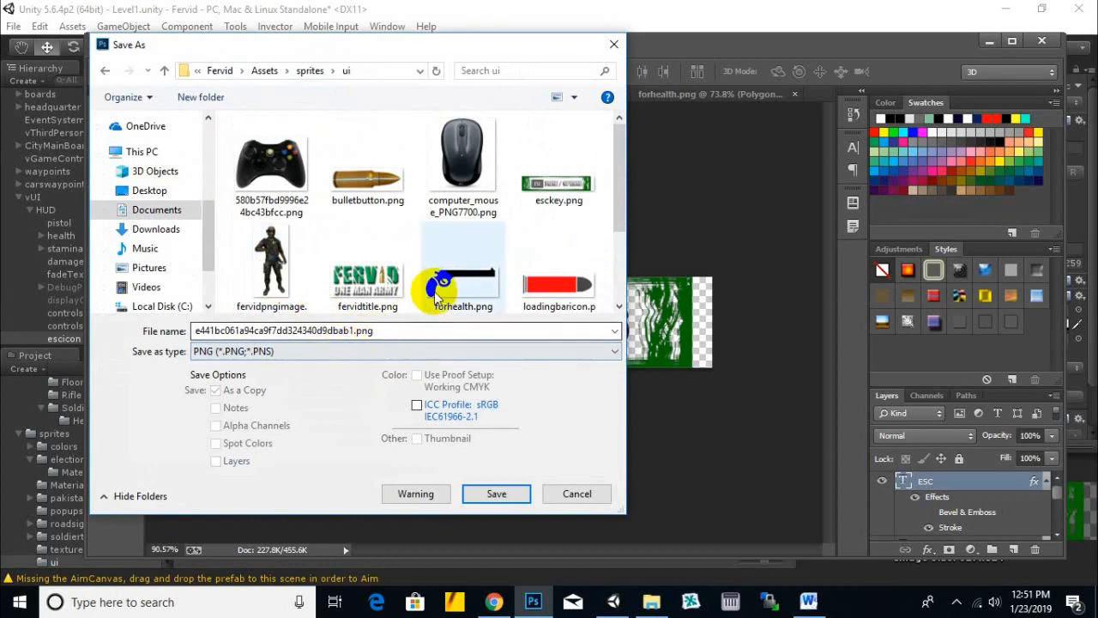
# - Save the image over the existing esckey.png, confirming the replacement and the PNG options
pyautogui.click(556, 193)
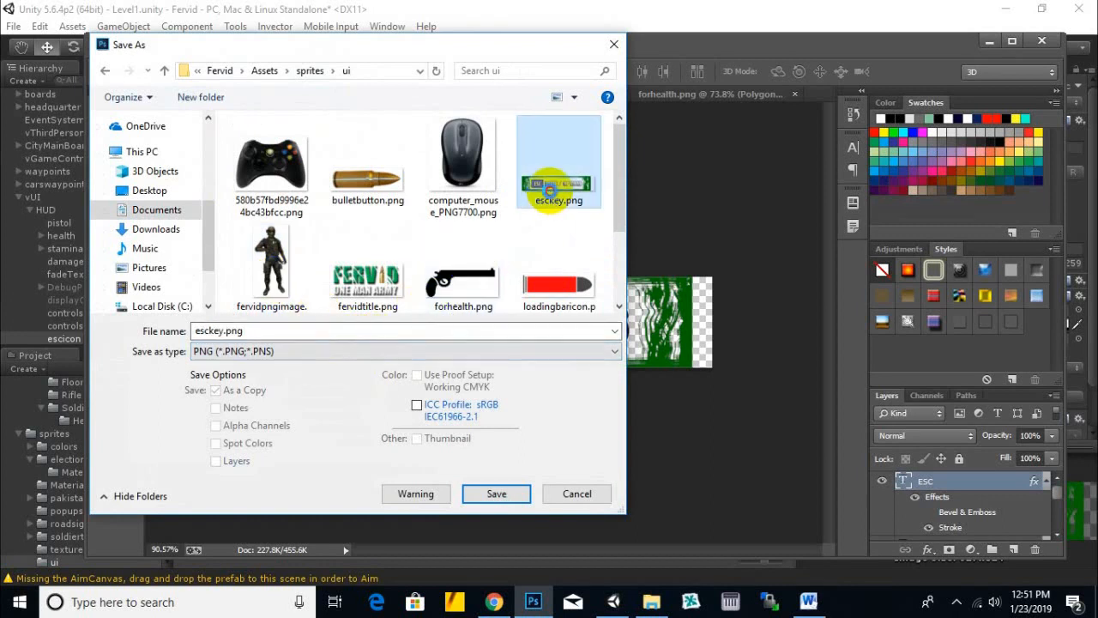
pyautogui.doubleClick(553, 196)
pyautogui.click(598, 303)
pyautogui.click(621, 188)
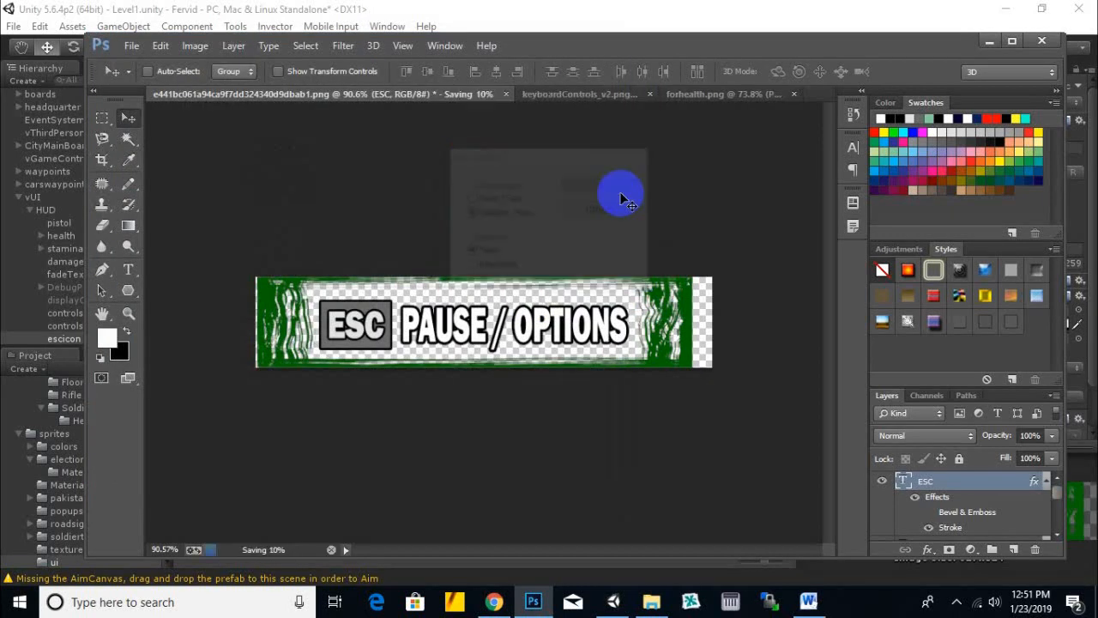
# - Switch to Unity and scale the escicon image down to about 0.70 by 0.24
pyautogui.click(614, 601)
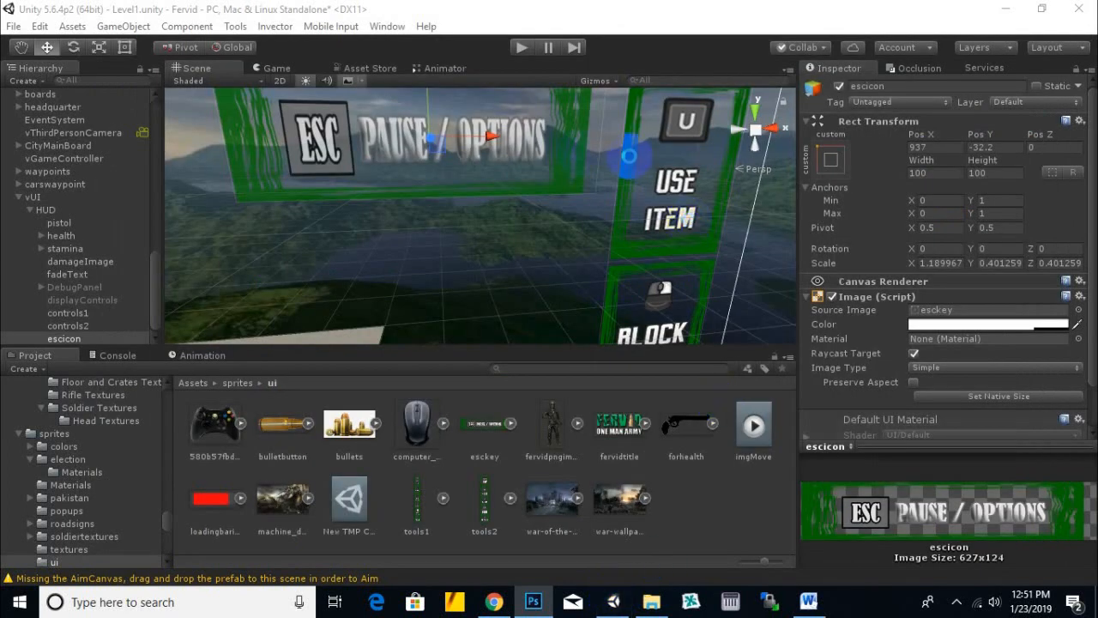
pyautogui.moveTo(474, 255); pyautogui.dragTo(495, 280, button='middle')
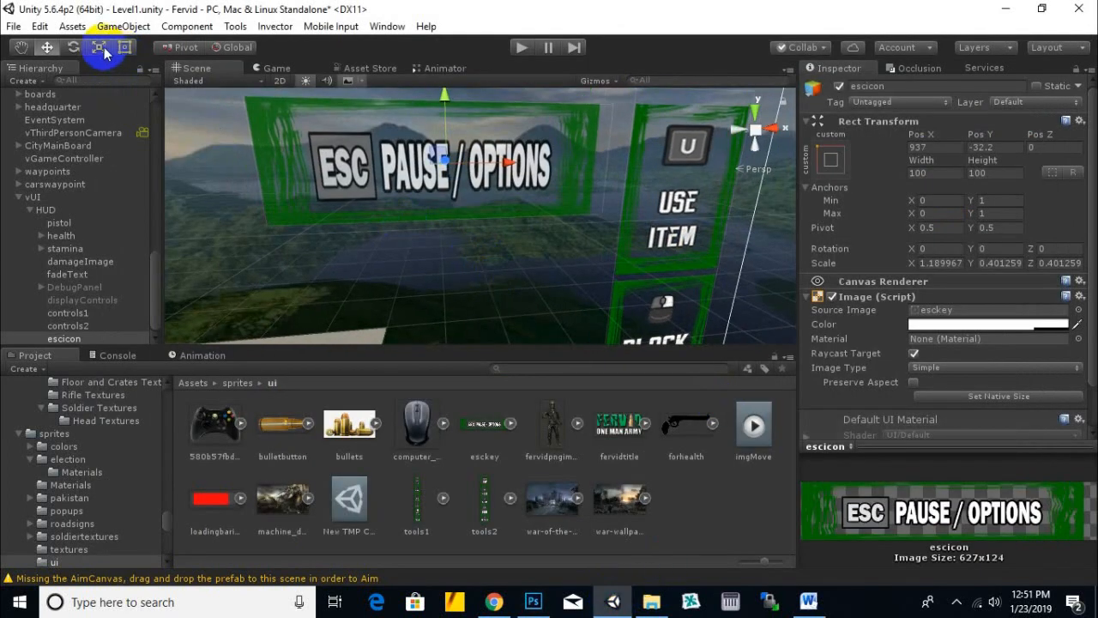
pyautogui.click(101, 48)
pyautogui.scroll(-2, 535, 230)
pyautogui.moveTo(455, 177); pyautogui.dragTo(469, 206)
# - Move escicon over the USE ITEM tile, to about Pos X 1050 and Pos Y -25.9
pyautogui.moveTo(513, 168); pyautogui.dragTo(780, 233)
pyautogui.moveTo(592, 219); pyautogui.dragTo(377, 214, button='middle')
pyautogui.moveTo(553, 196); pyautogui.dragTo(576, 206)
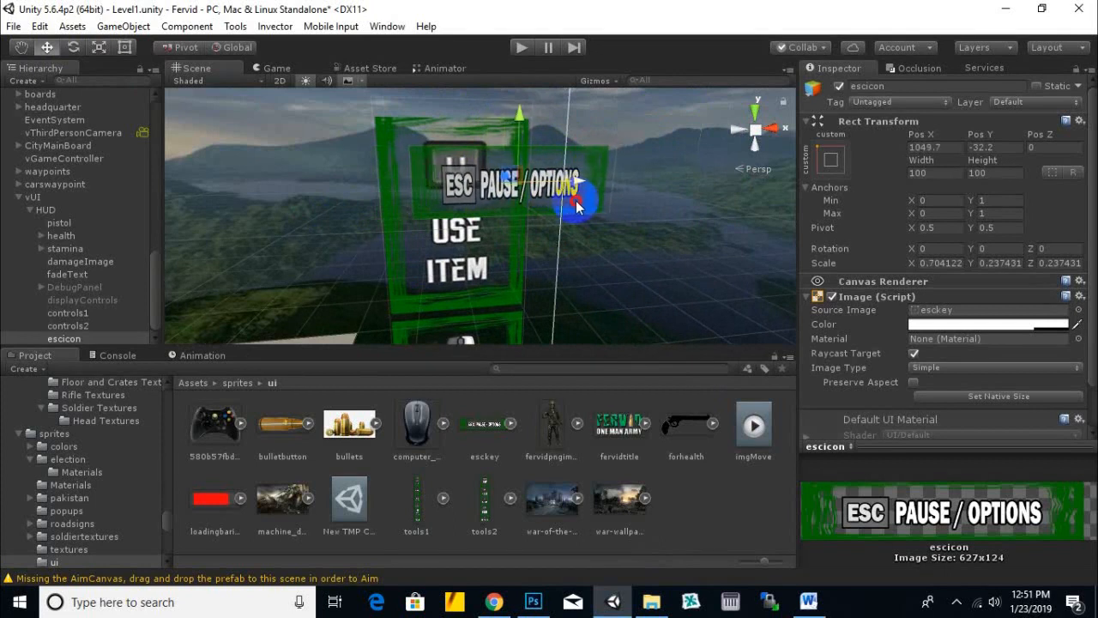
pyautogui.moveTo(507, 143); pyautogui.dragTo(516, 107)
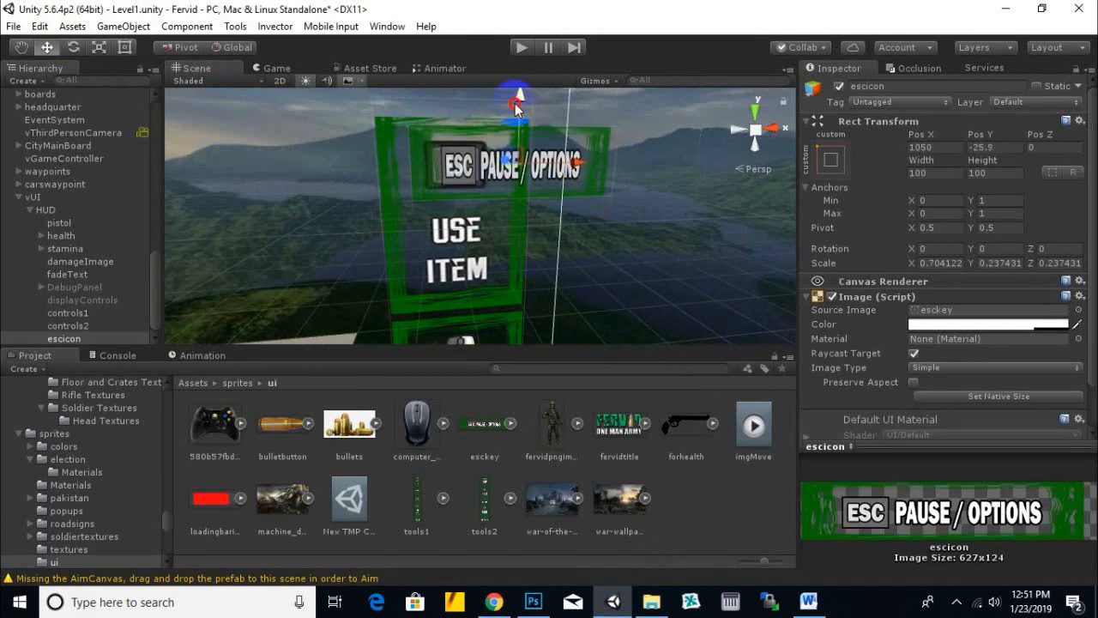
# - Enlarge escicon to about 0.88 by 0.30 scale and place it beside the USE ITEM tile at about X 960, Y -26.8
pyautogui.press('r')
pyautogui.moveTo(519, 174); pyautogui.dragTo(532, 157)
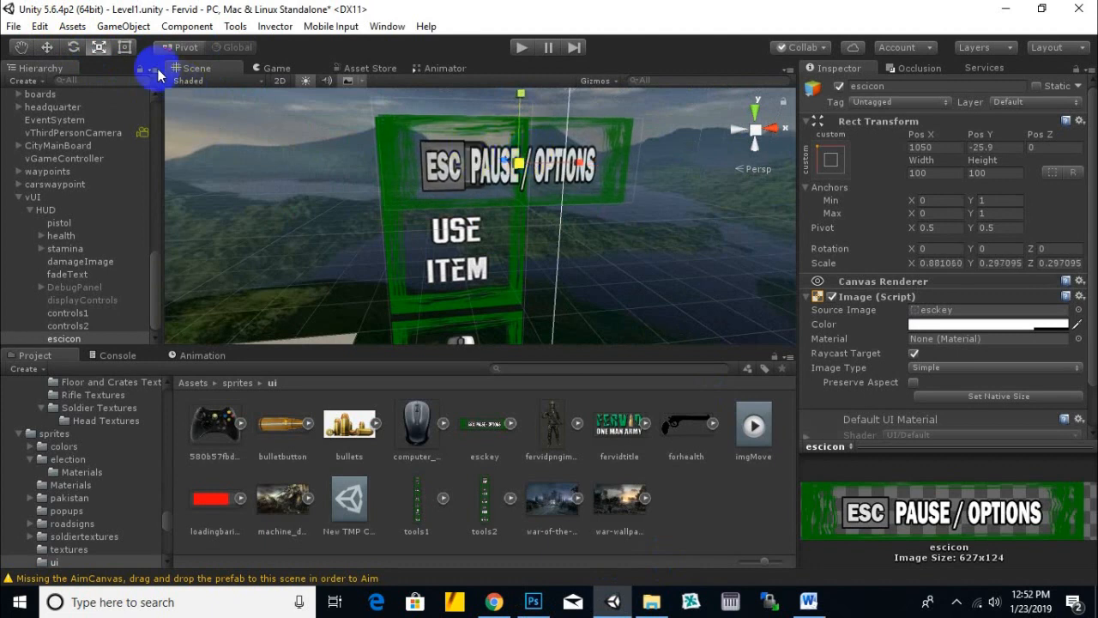
pyautogui.click(48, 47)
pyautogui.moveTo(581, 165); pyautogui.dragTo(319, 199)
pyautogui.moveTo(420, 214); pyautogui.dragTo(544, 238, button='middle')
pyautogui.moveTo(327, 138); pyautogui.dragTo(329, 141)
# - Anchor escicon to the top-right corner of the HUD
pyautogui.click(830, 159)
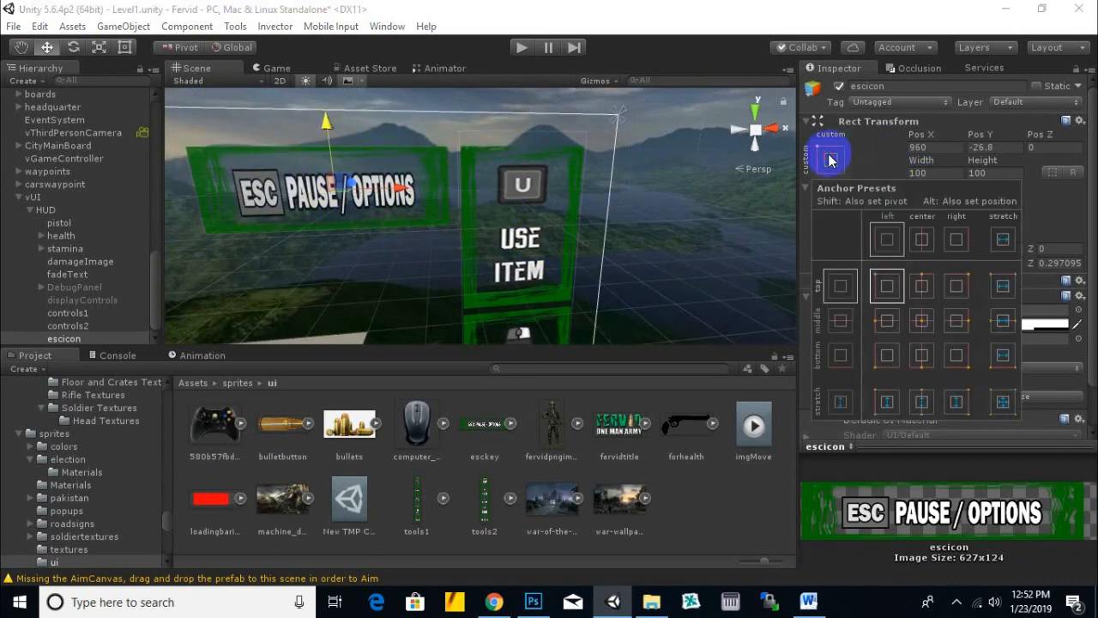
pyautogui.click(957, 287)
pyautogui.scroll(-3, 702, 255)
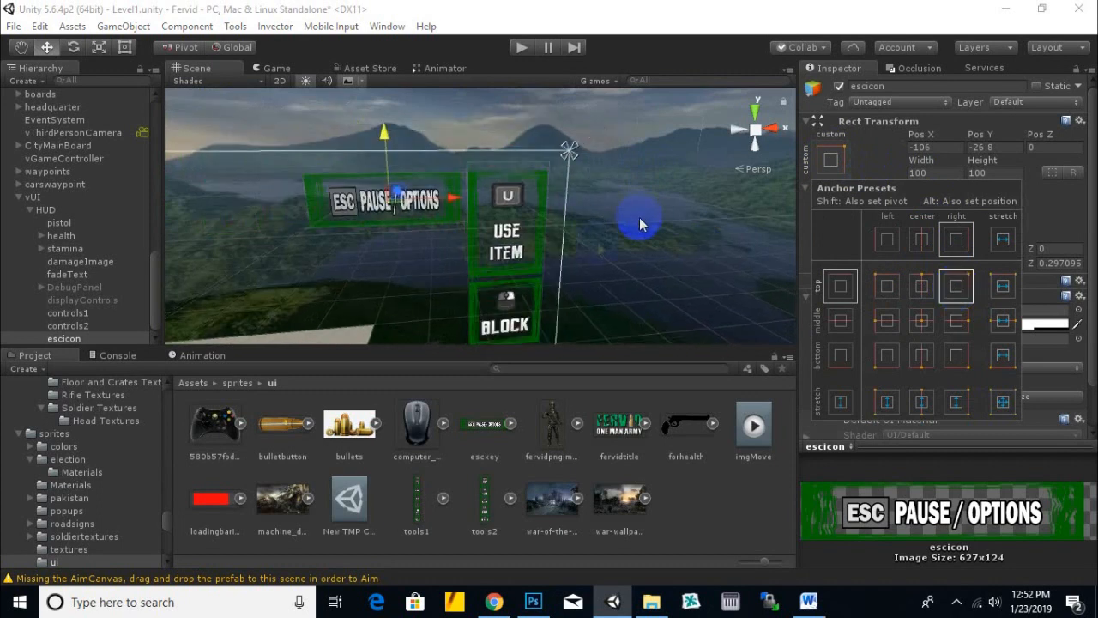
pyautogui.click(547, 207)
pyautogui.scroll(-4, 539, 287)
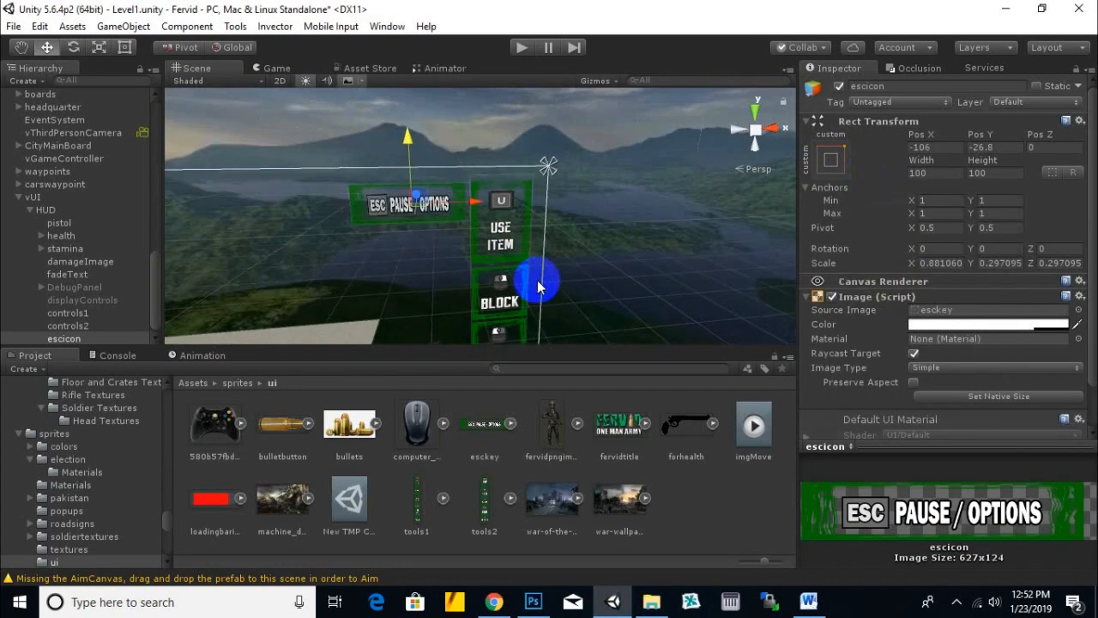
# - Set the anchor preset of controls2 to bottom right
pyautogui.click(67, 326)
pyautogui.click(833, 169)
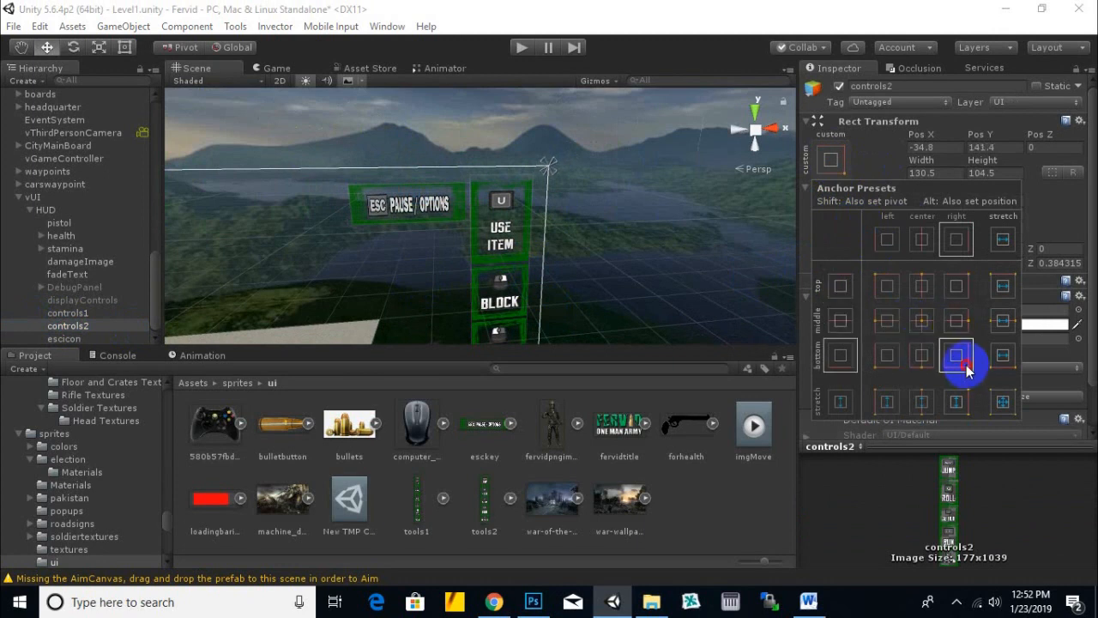
pyautogui.scroll(-5, 292, 231)
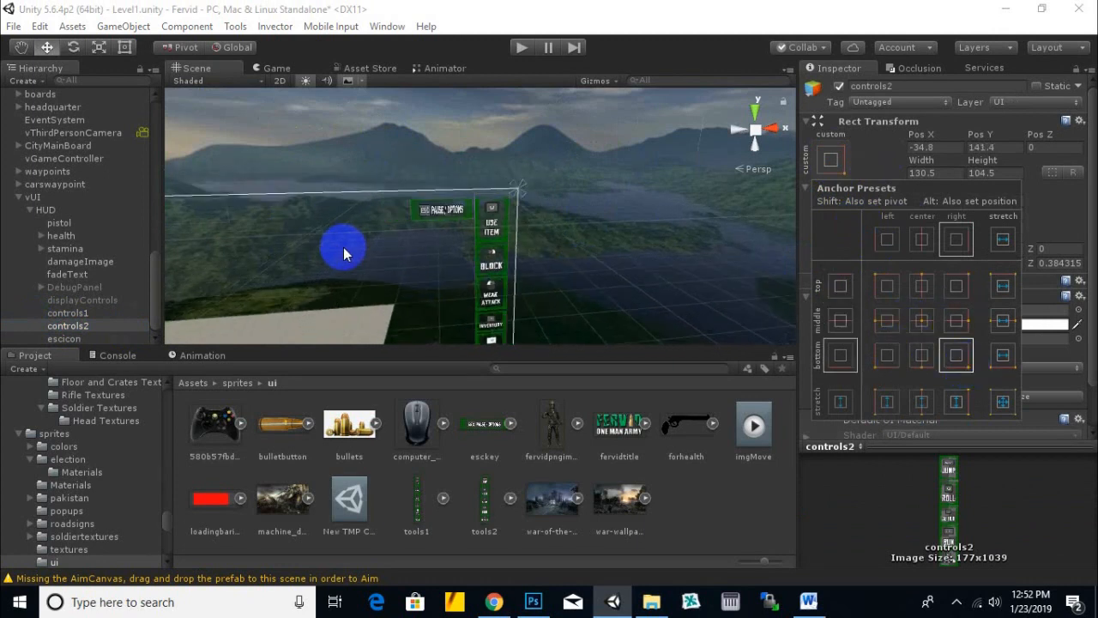
pyautogui.click(575, 237)
# - Play-test the level to check the HUD layout in the running game, and stop it
pyautogui.scroll(-4, 635, 225)
pyautogui.moveTo(638, 249); pyautogui.dragTo(734, 148, button='middle')
pyautogui.scroll(-4, 666, 180)
pyautogui.moveTo(655, 186); pyautogui.dragTo(689, 188, button='middle')
pyautogui.scroll(5, 622, 211)
pyautogui.keyDown('alt'); pyautogui.moveTo(713, 194); pyautogui.dragTo(527, 226); pyautogui.keyUp('alt')
pyautogui.click(521, 47)
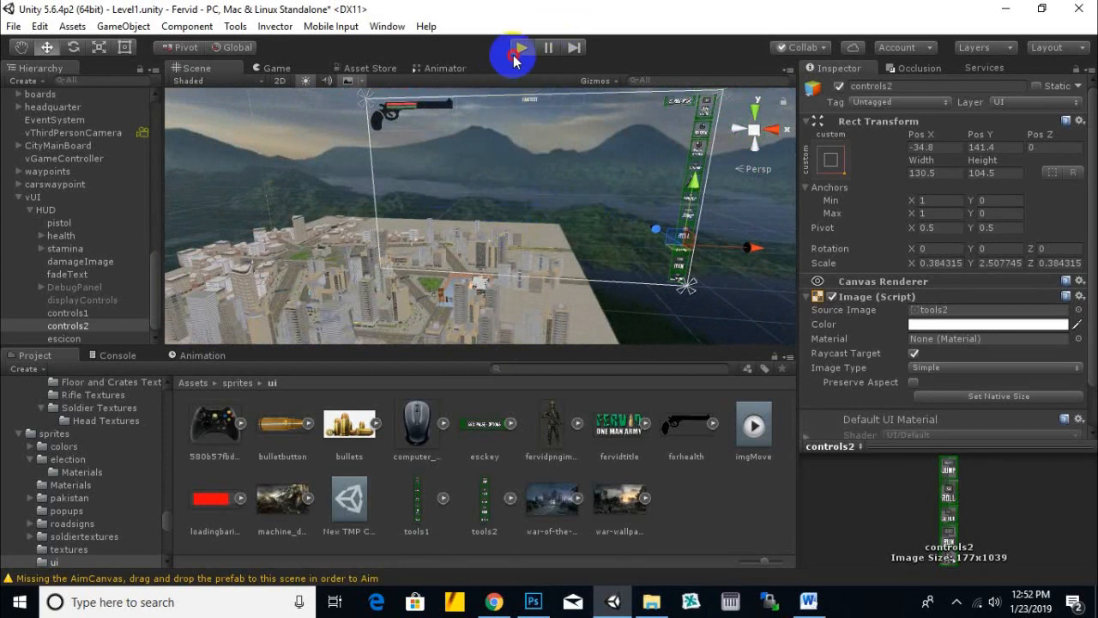
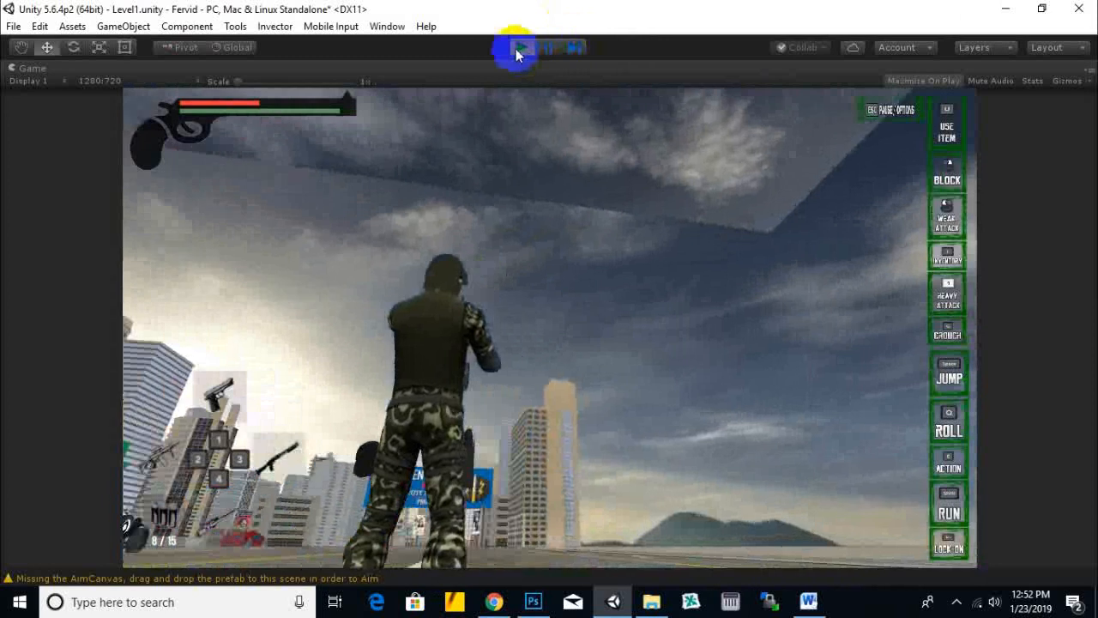
pyautogui.click(520, 49)
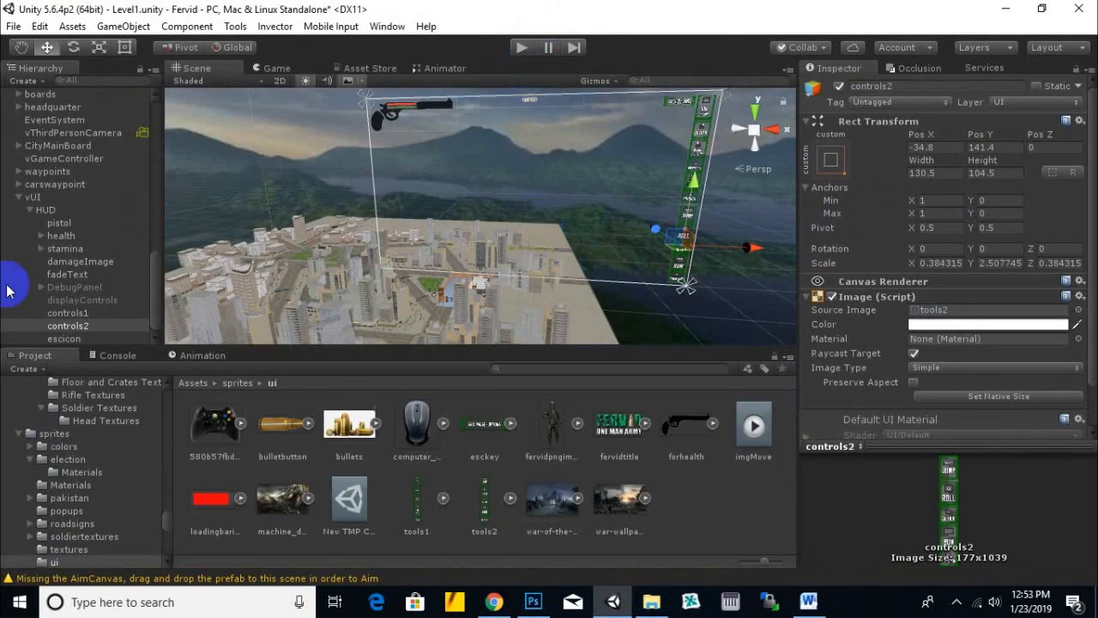
# - Widen the escicon rectangle with the Rect tool to about 147.7 by 103.1
pyautogui.click(67, 340)
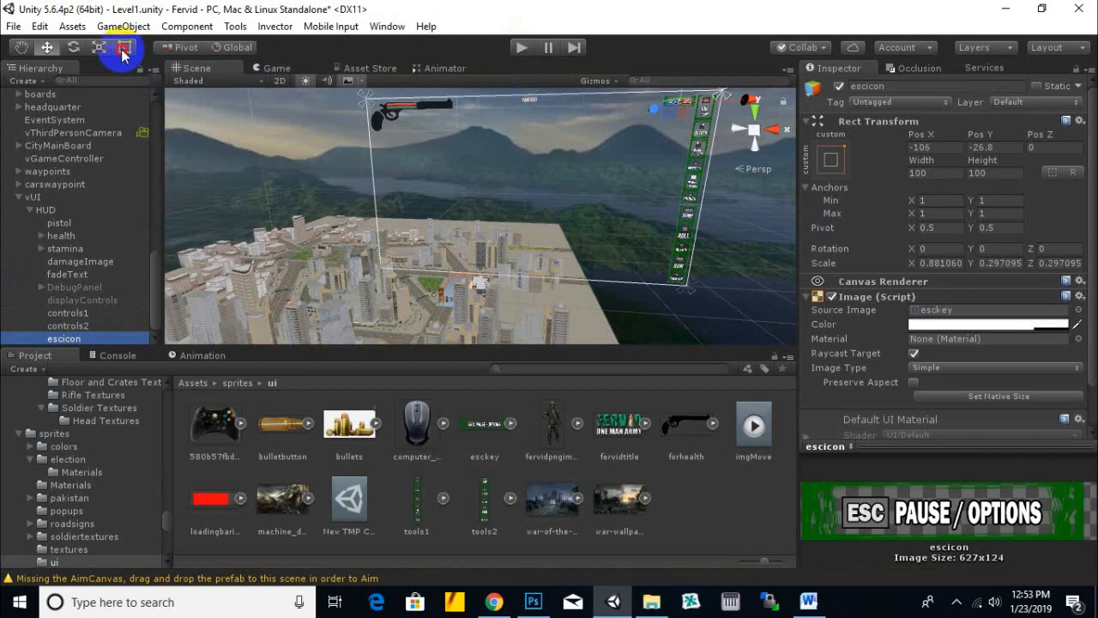
pyautogui.click(122, 53)
pyautogui.scroll(2, 605, 154)
pyautogui.moveTo(605, 154); pyautogui.dragTo(562, 230, button='middle')
pyautogui.scroll(4, 619, 214)
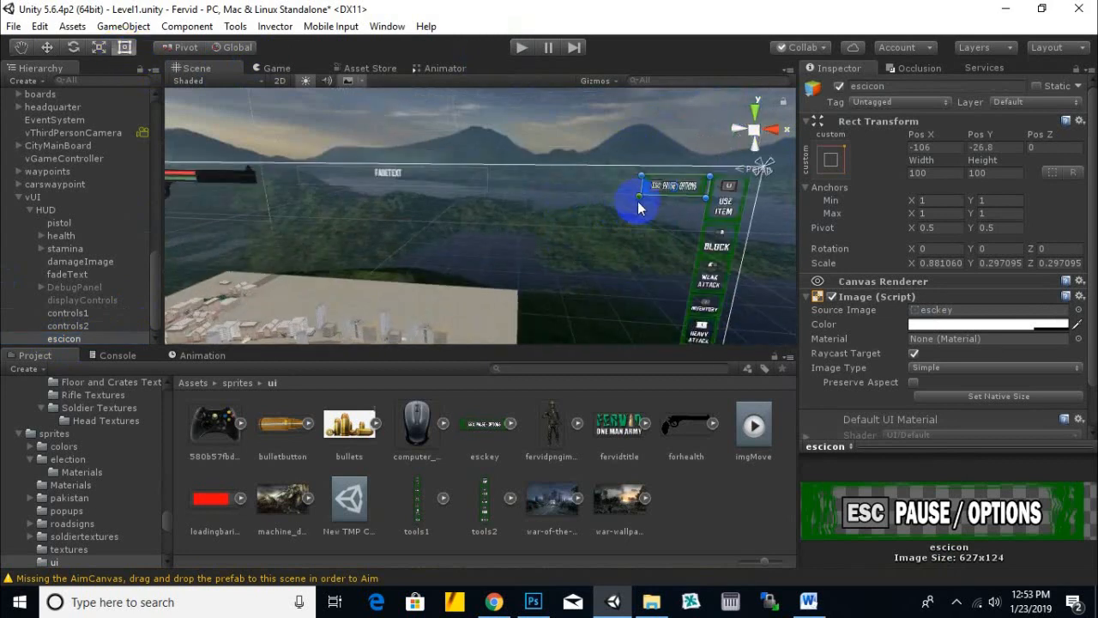
pyautogui.moveTo(610, 199); pyautogui.dragTo(613, 199)
pyautogui.moveTo(623, 217); pyautogui.dragTo(467, 185, button='middle')
pyautogui.scroll(4, 561, 137)
pyautogui.moveTo(520, 149); pyautogui.dragTo(527, 213, button='middle')
# - Resize the lower corners of controls1 with the Rect tool to adjust the gap between the CROUCH and JUMP tiles
pyautogui.scroll(-4, 455, 181)
pyautogui.scroll(-2, 526, 213)
pyautogui.moveTo(616, 221)
pyautogui.mouseDown(button='middle')
pyautogui.moveTo(568, 111)
pyautogui.moveTo(608, 216)
pyautogui.mouseUp(button='middle')
pyautogui.scroll(3, 598, 196)
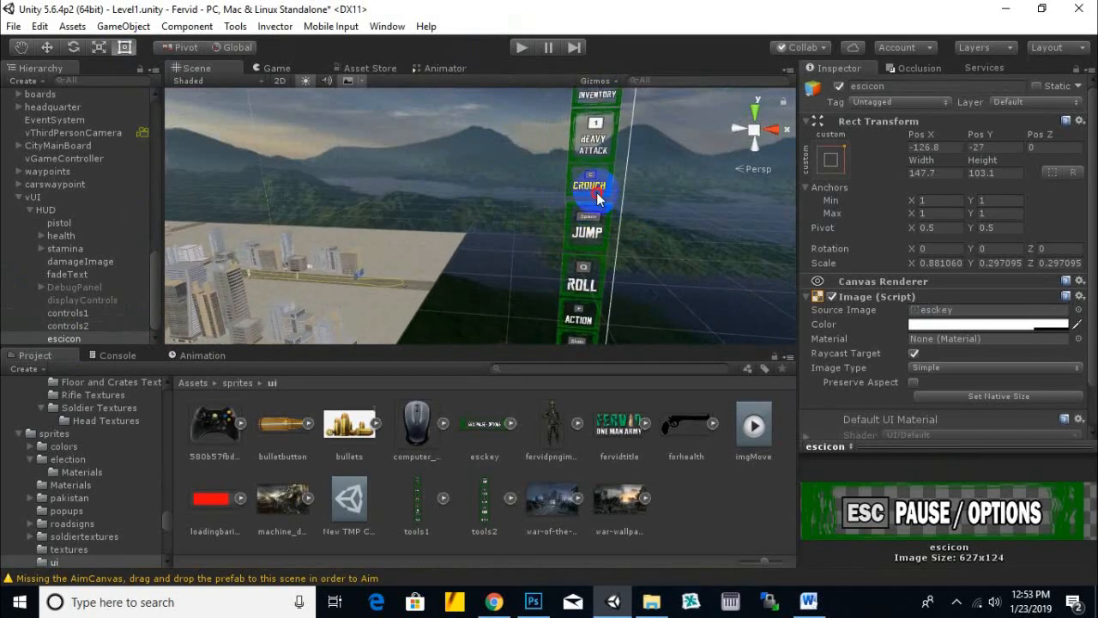
pyautogui.click(598, 198)
pyautogui.scroll(-5, 73, 325)
pyautogui.click(77, 314)
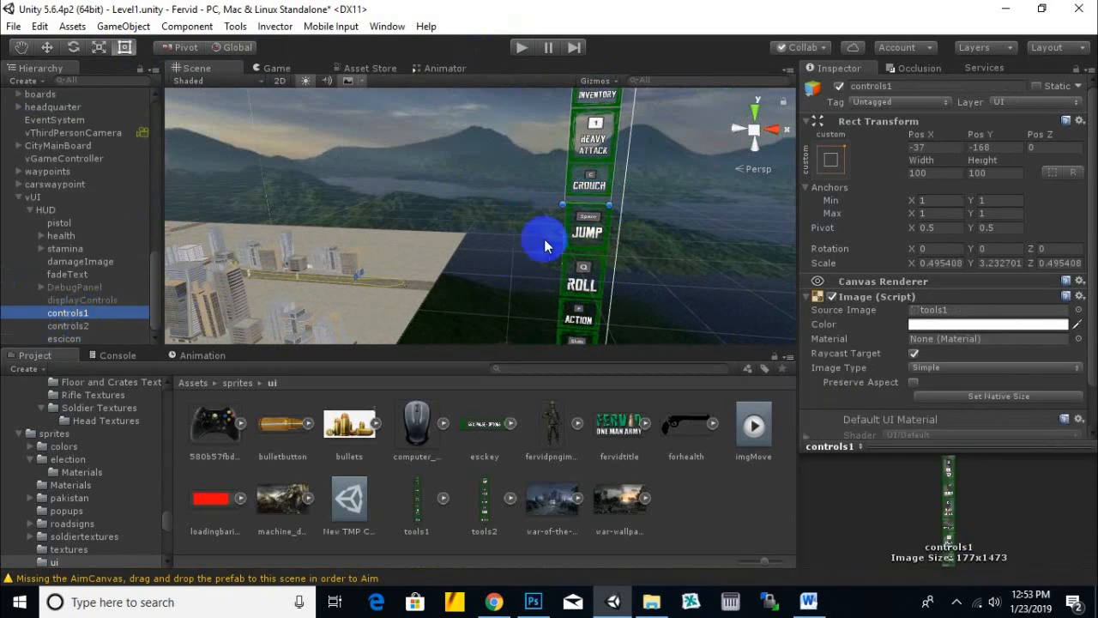
pyautogui.scroll(5, 592, 215)
pyautogui.moveTo(647, 200); pyautogui.dragTo(678, 187)
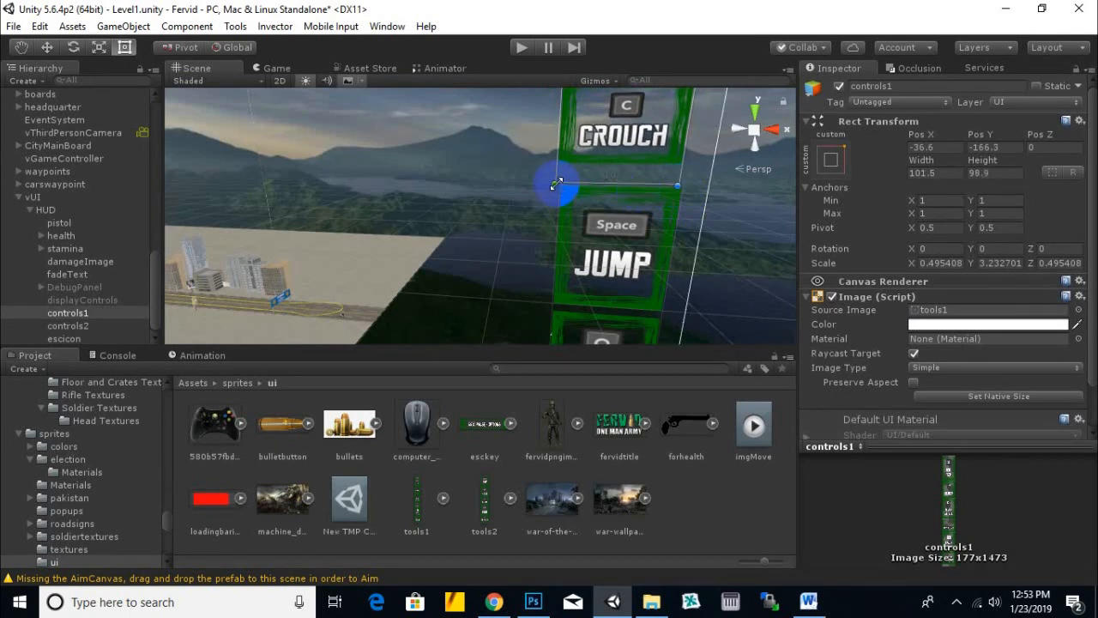
pyautogui.moveTo(556, 183); pyautogui.dragTo(560, 183)
pyautogui.moveTo(673, 184)
pyautogui.mouseDown()
pyautogui.moveTo(668, 195)
pyautogui.moveTo(678, 196)
pyautogui.mouseUp()
# - Add a UI Panel under HUD and place it first among HUD's children, above pistol
pyautogui.click(39, 209)
pyautogui.rightClick(38, 210)
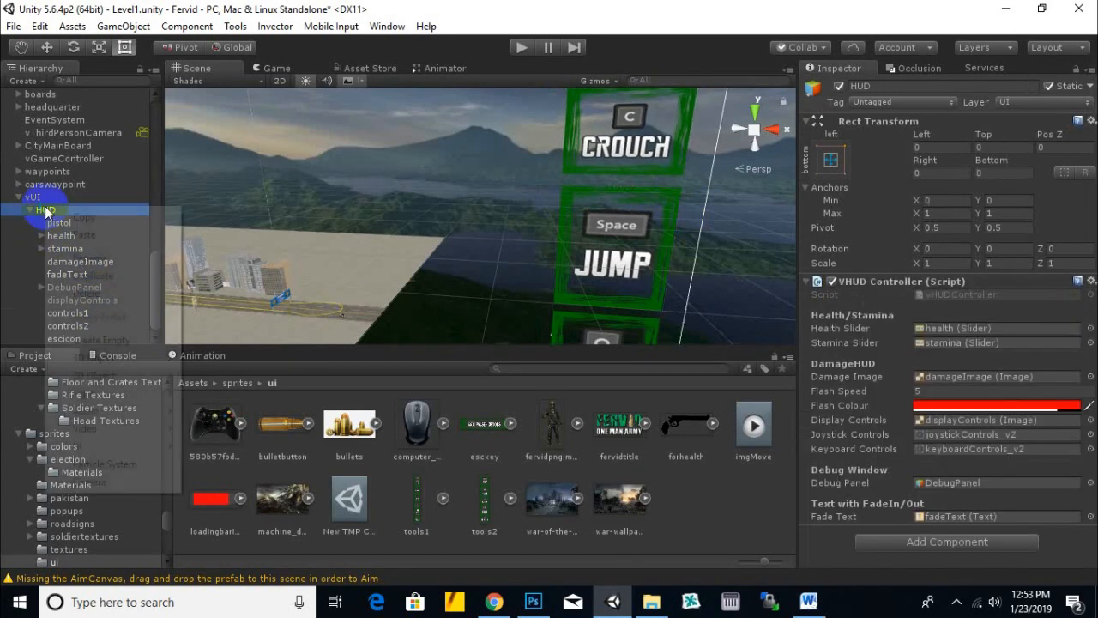
pyautogui.moveTo(127, 424)
pyautogui.moveTo(163, 444)
pyautogui.click(222, 413)
pyautogui.scroll(-5, 506, 224)
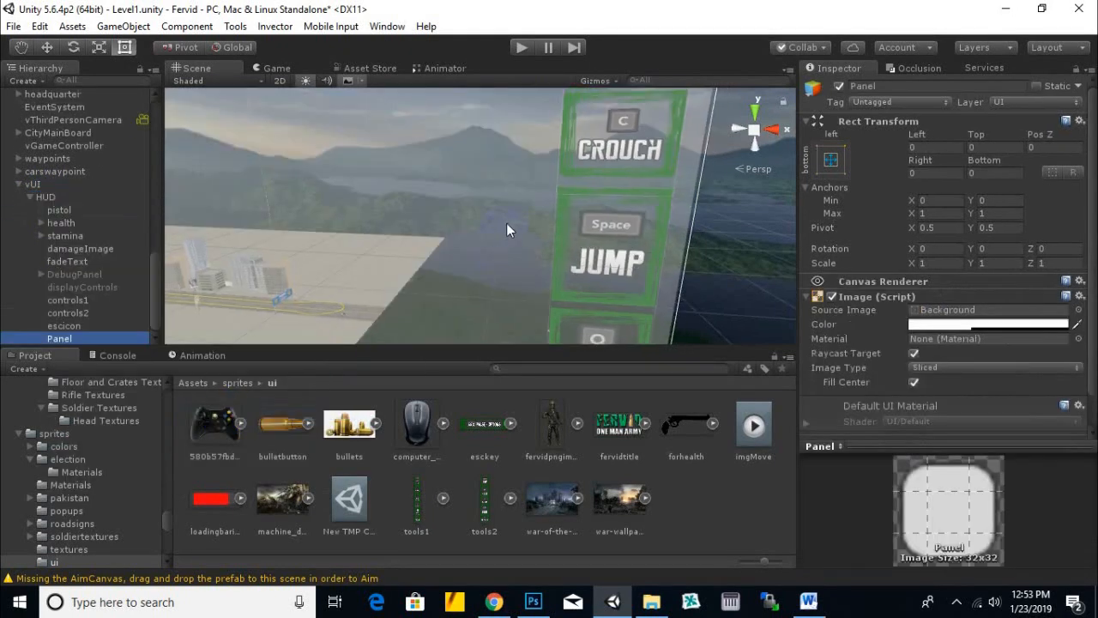
pyautogui.scroll(-5, 720, 274)
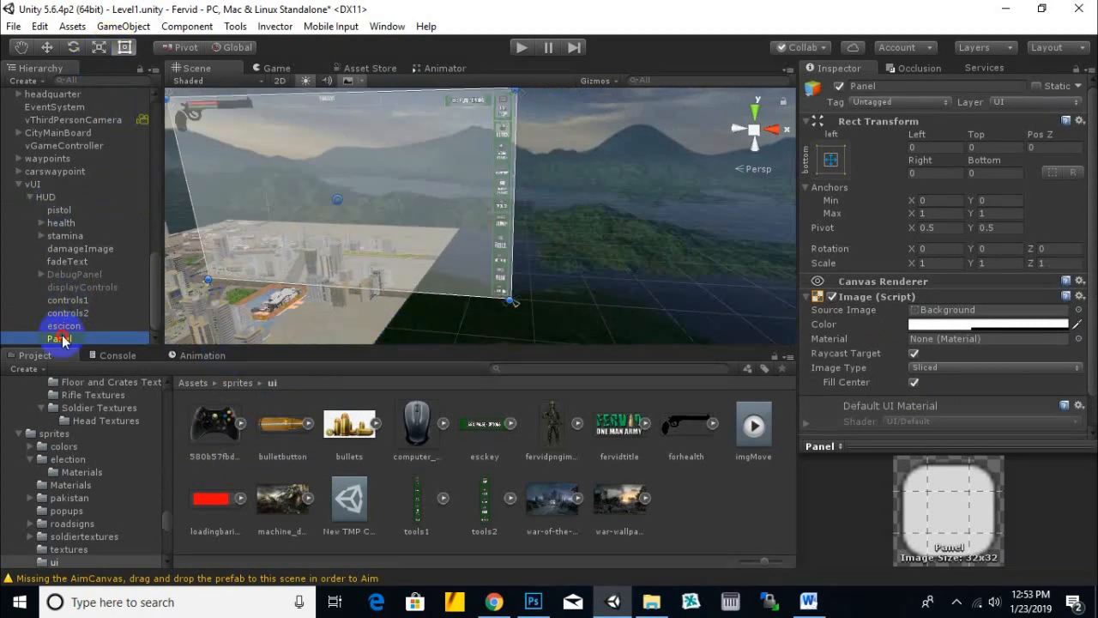
pyautogui.moveTo(72, 208); pyautogui.dragTo(72, 206)
# - Scale the Panel down uniformly to about 0.37 and set its image colour to black
pyautogui.click(99, 47)
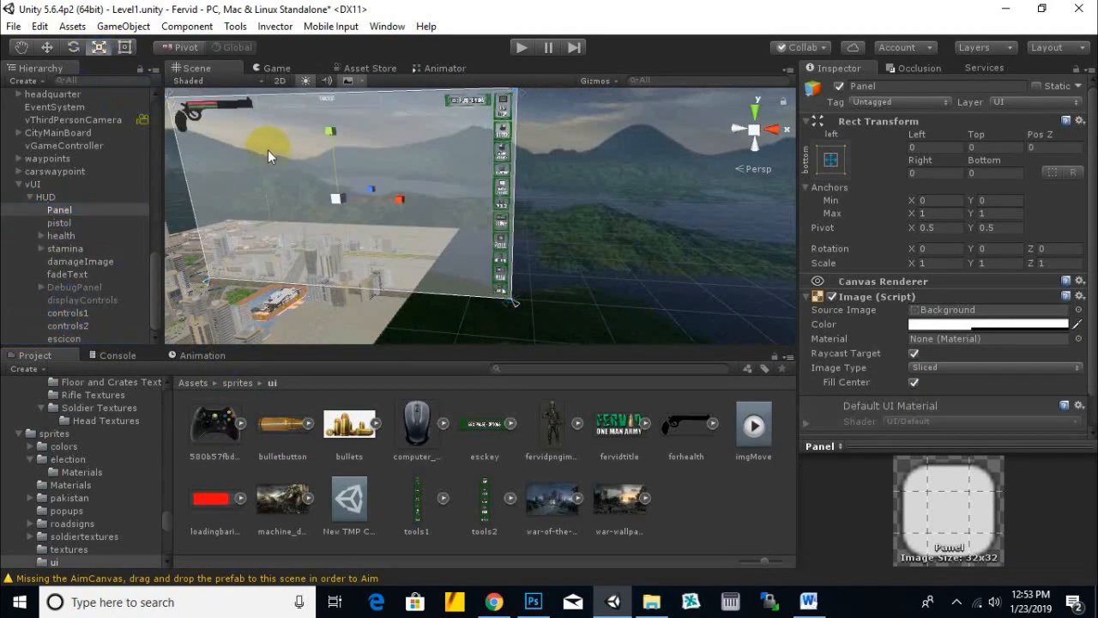
pyautogui.moveTo(337, 199); pyautogui.dragTo(316, 253)
pyautogui.click(921, 322)
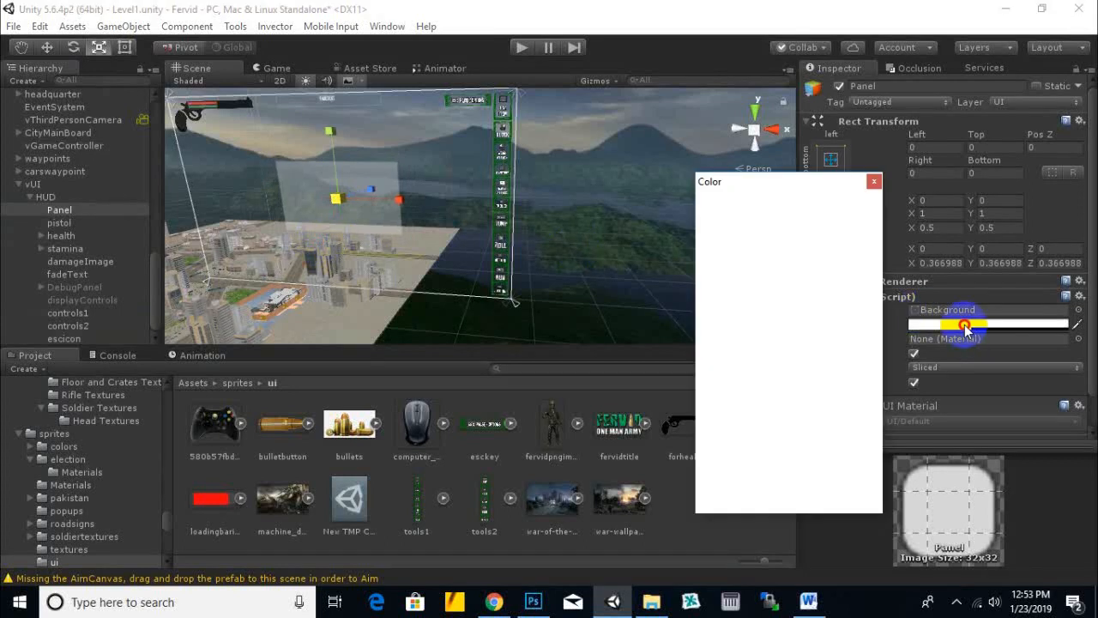
pyautogui.moveTo(802, 312); pyautogui.dragTo(688, 386)
pyautogui.click(874, 181)
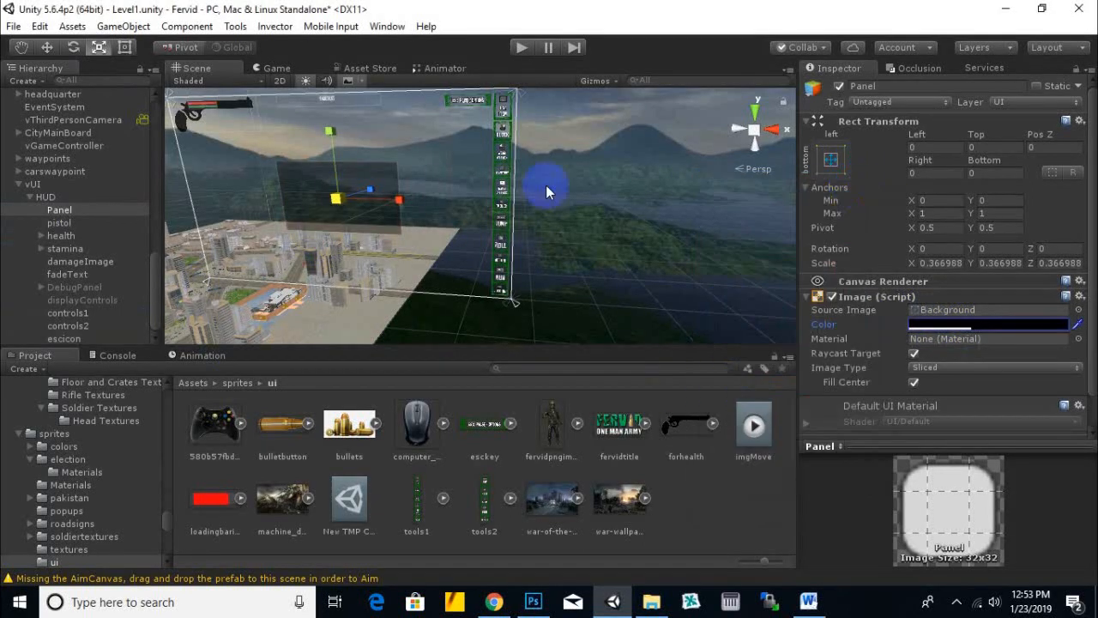
# - Shift the Panel horizontally toward the control tiles, to a Left offset of about 341
pyautogui.click(48, 48)
pyautogui.moveTo(396, 200); pyautogui.dragTo(500, 249)
pyautogui.scroll(2, 500, 250)
pyautogui.keyDown('alt'); pyautogui.moveTo(567, 250); pyautogui.dragTo(625, 241); pyautogui.keyUp('alt')
pyautogui.scroll(4, 498, 237)
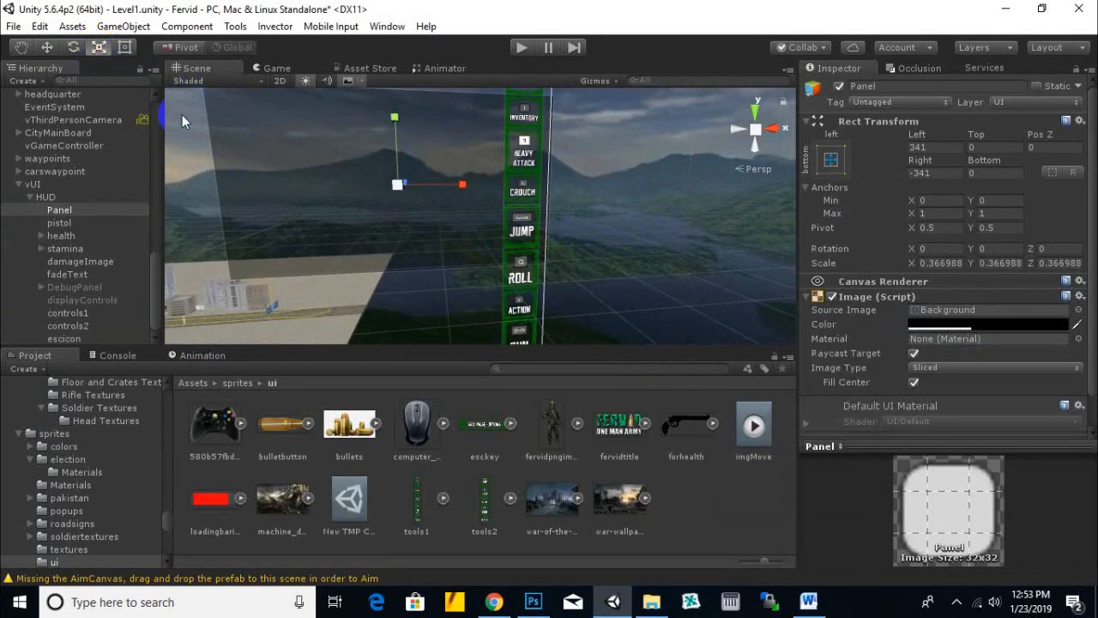
# - Scale the Panel non-uniformly into a tall, narrow strip, about 0.98 in Y and 0.05 in X
pyautogui.moveTo(396, 118); pyautogui.dragTo(396, 77)
pyautogui.scroll(-4, 407, 168)
pyautogui.moveTo(407, 168); pyautogui.dragTo(419, 260, button='middle')
pyautogui.scroll(-1, 420, 258)
pyautogui.click(423, 228)
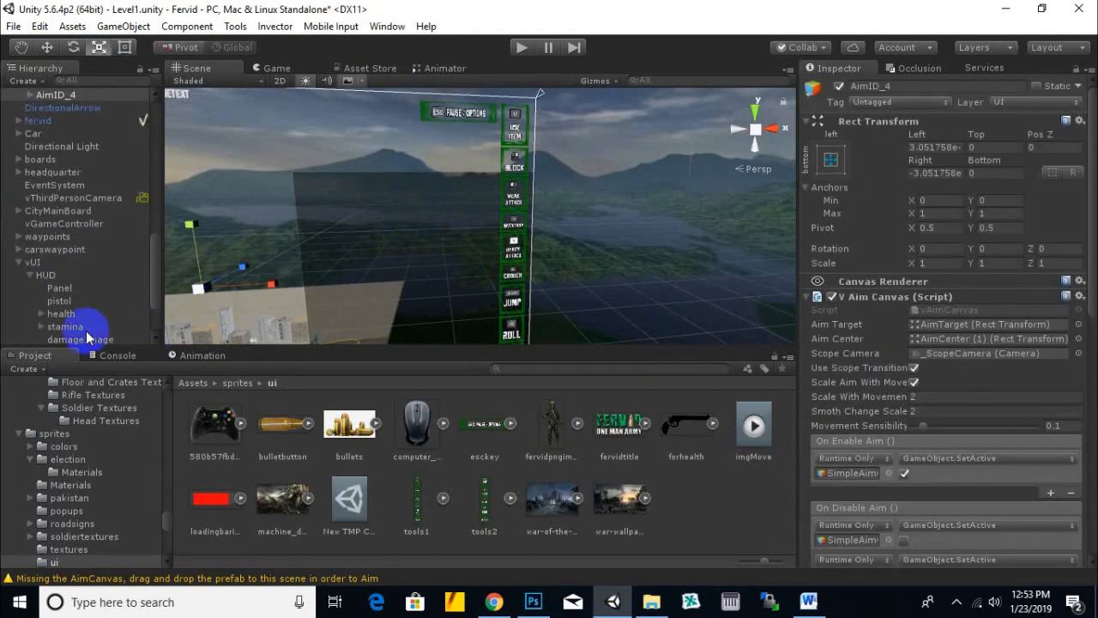
pyautogui.scroll(-3, 81, 300)
pyautogui.moveTo(422, 208); pyautogui.dragTo(427, 172)
pyautogui.moveTo(488, 273); pyautogui.dragTo(436, 277)
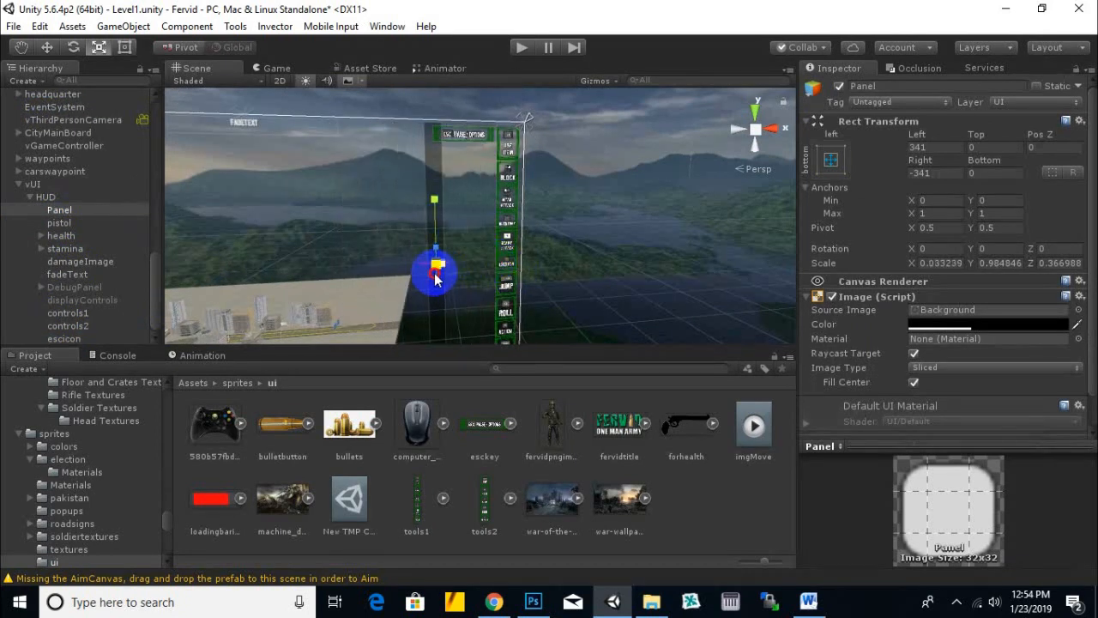
# - Move the Panel strip horizontally behind the column of control tiles, to a Left offset of about 496
pyautogui.click(48, 49)
pyautogui.moveTo(532, 296); pyautogui.dragTo(476, 242, button='middle')
pyautogui.moveTo(440, 211); pyautogui.dragTo(508, 222)
pyautogui.scroll(4, 480, 207)
pyautogui.moveTo(467, 238); pyautogui.dragTo(481, 326, button='middle')
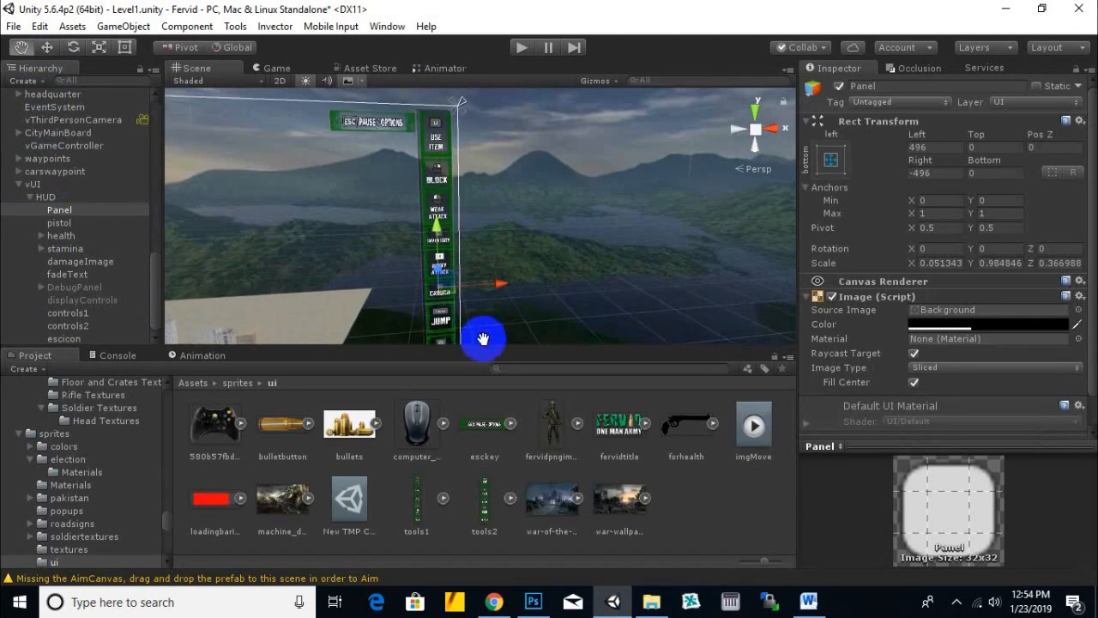
# - Widen the Panel strip to an X scale of about 0.07 so it extends past both sides of the tiles
pyautogui.moveTo(657, 282); pyautogui.dragTo(646, 211, button='middle')
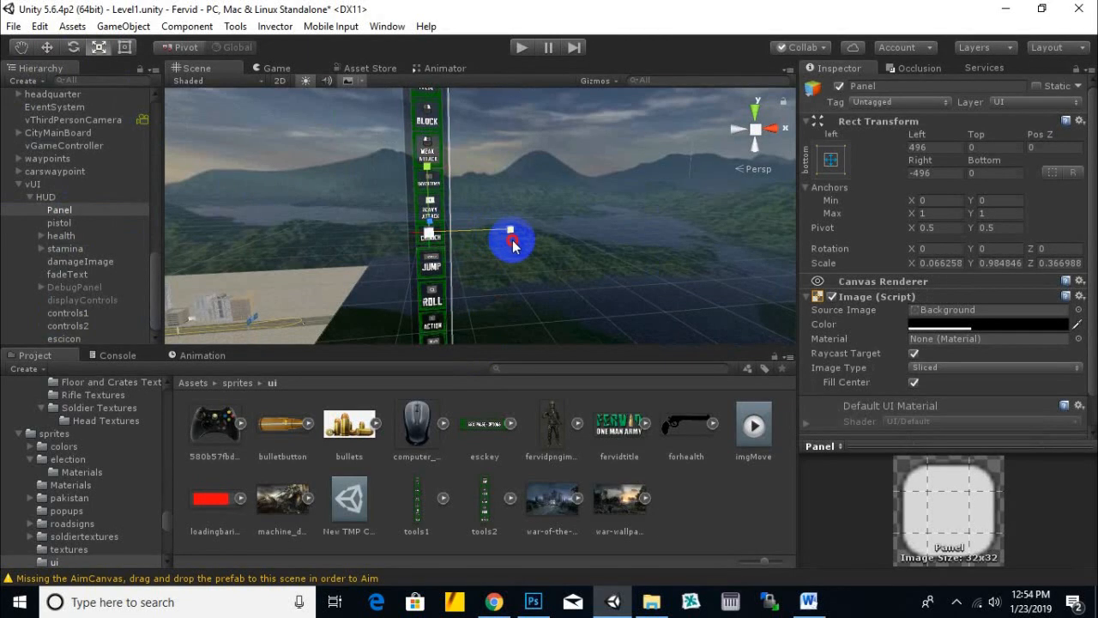
pyautogui.scroll(-2, 483, 260)
pyautogui.moveTo(482, 263); pyautogui.dragTo(472, 170, button='middle')
pyautogui.scroll(4, 471, 184)
pyautogui.scroll(5, 470, 186)
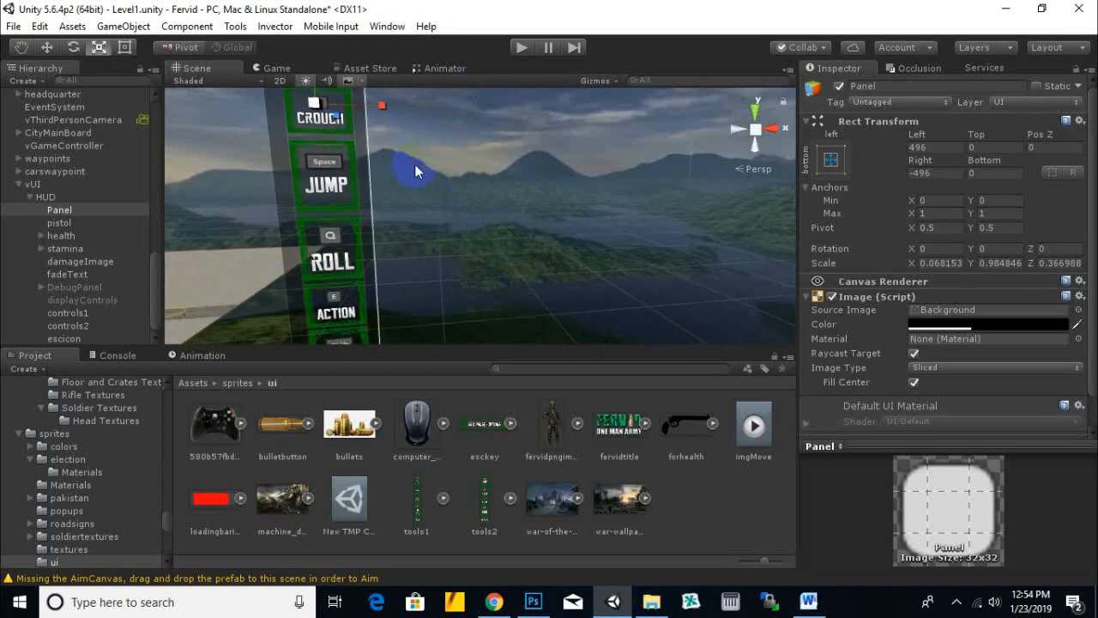
pyautogui.scroll(3, 387, 217)
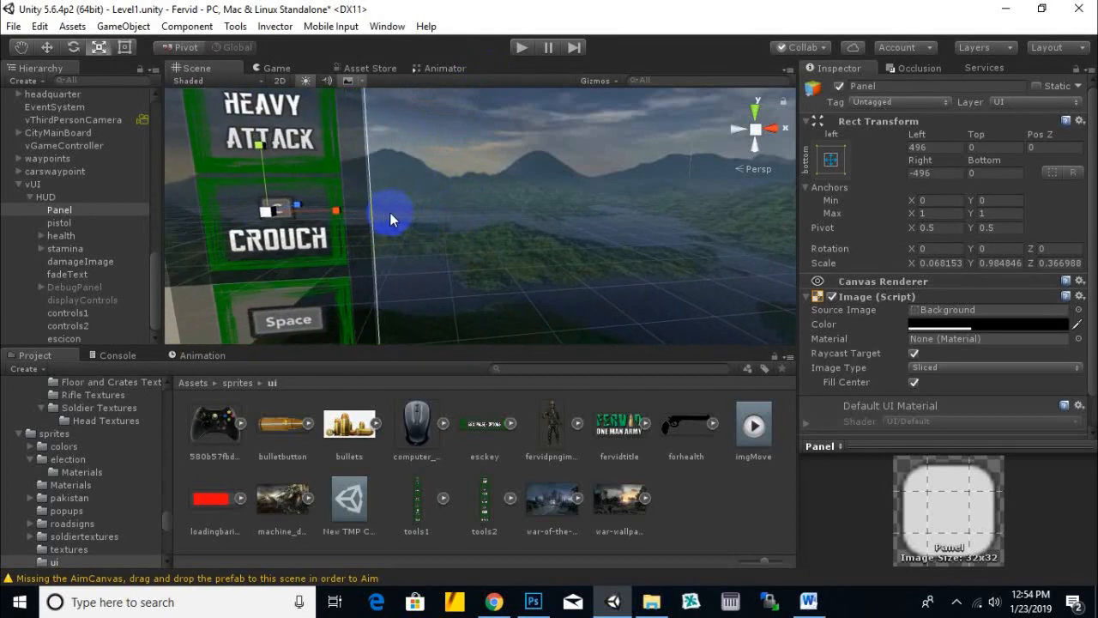
pyautogui.moveTo(340, 216); pyautogui.dragTo(553, 140, button='middle')
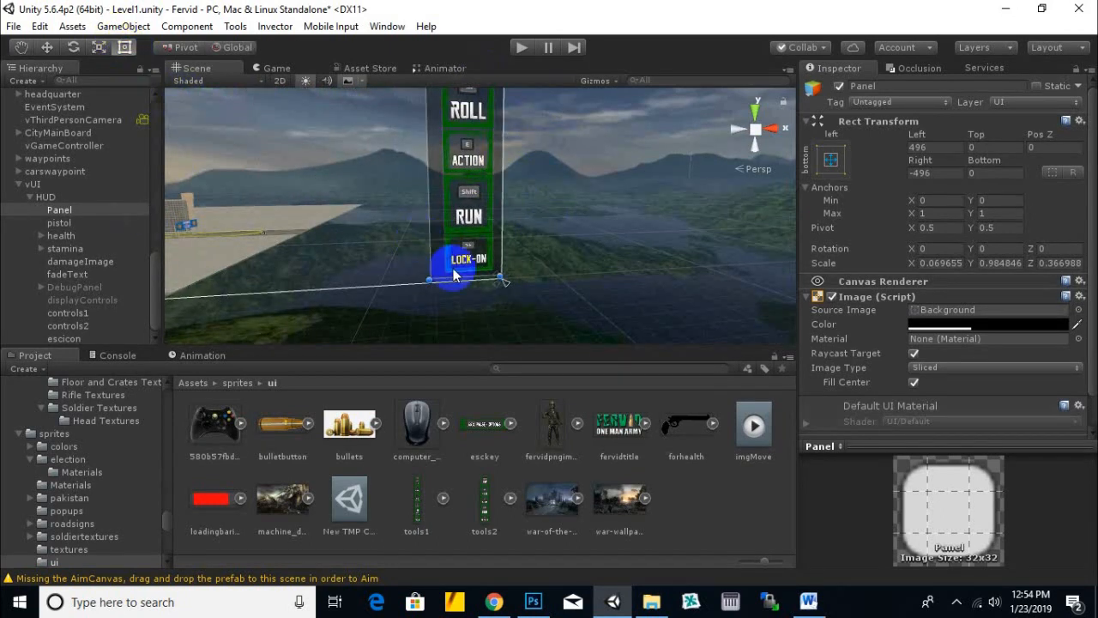
# - Stretch the Panel's lower-right and upper-left corners with the Rect tool to fit the canvas edges around the tiles
pyautogui.scroll(2, 455, 274)
pyautogui.moveTo(518, 321); pyautogui.dragTo(522, 325)
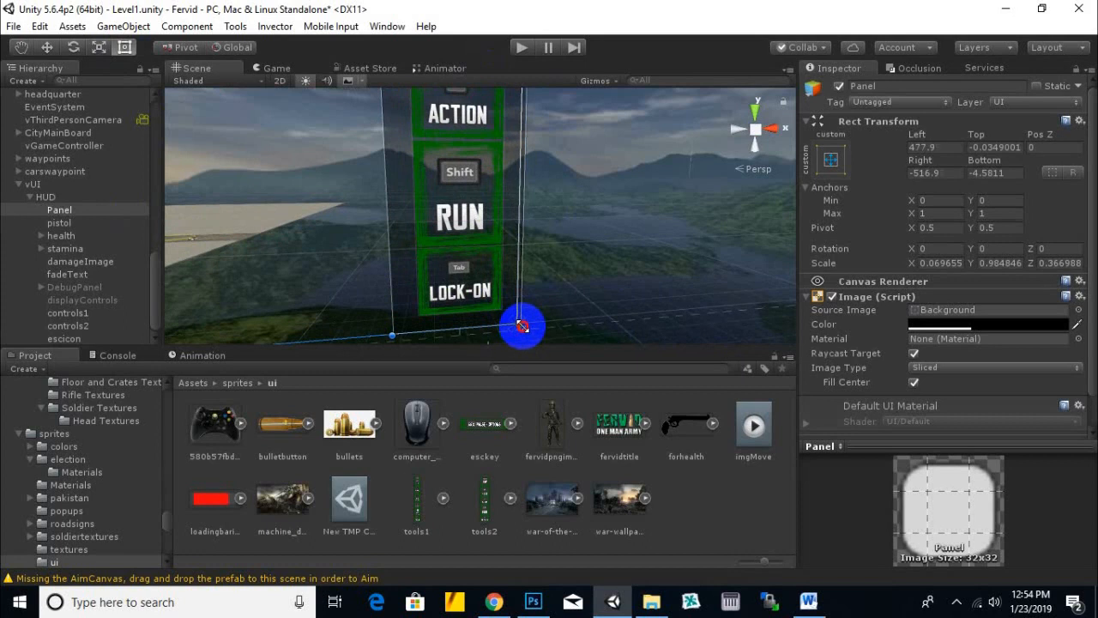
pyautogui.scroll(-2, 545, 312)
pyautogui.moveTo(567, 222); pyautogui.dragTo(399, 225, button='middle')
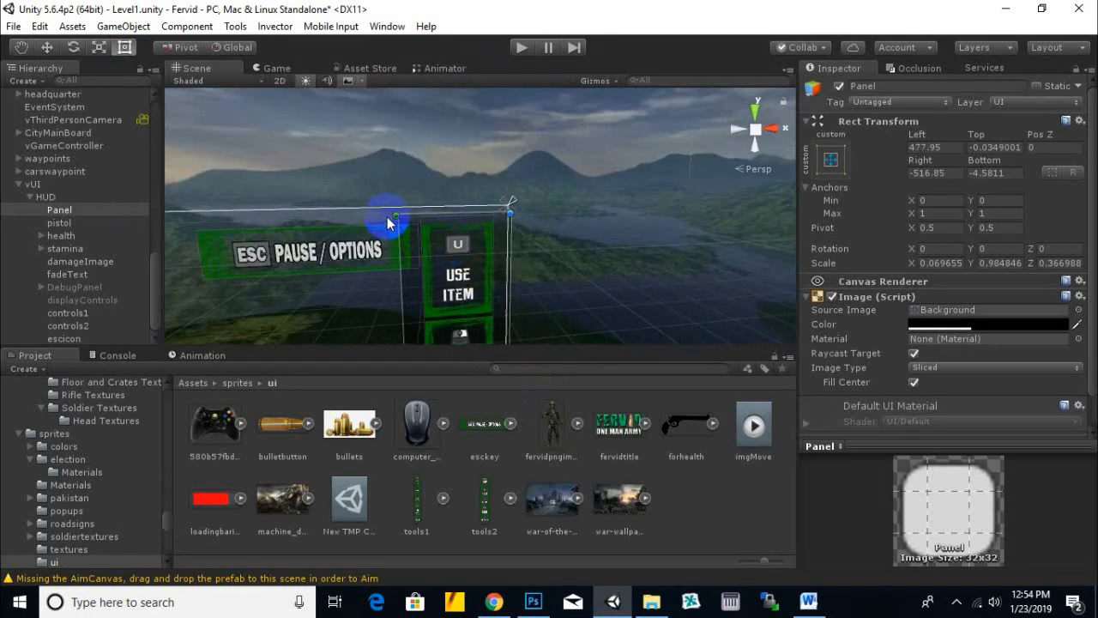
pyautogui.moveTo(396, 212); pyautogui.dragTo(394, 206)
pyautogui.moveTo(394, 206); pyautogui.dragTo(482, 227, button='middle')
pyautogui.click(482, 227)
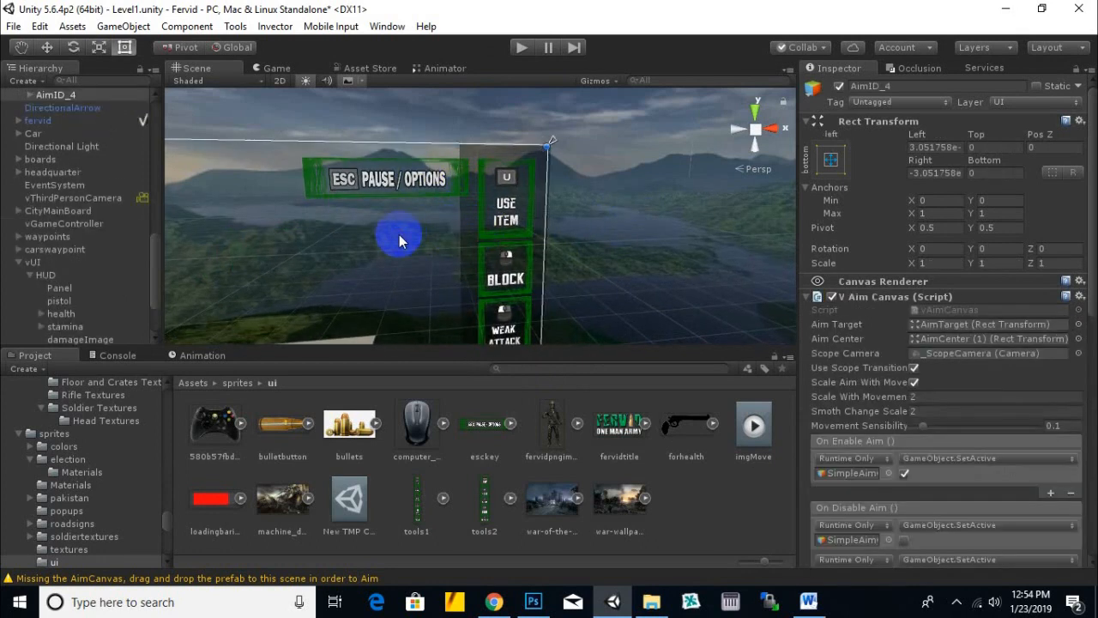
# - Duplicate the Panel, move the copy sideways behind the ESC icon and extend its outer edge beyond the icon
pyautogui.click(75, 301)
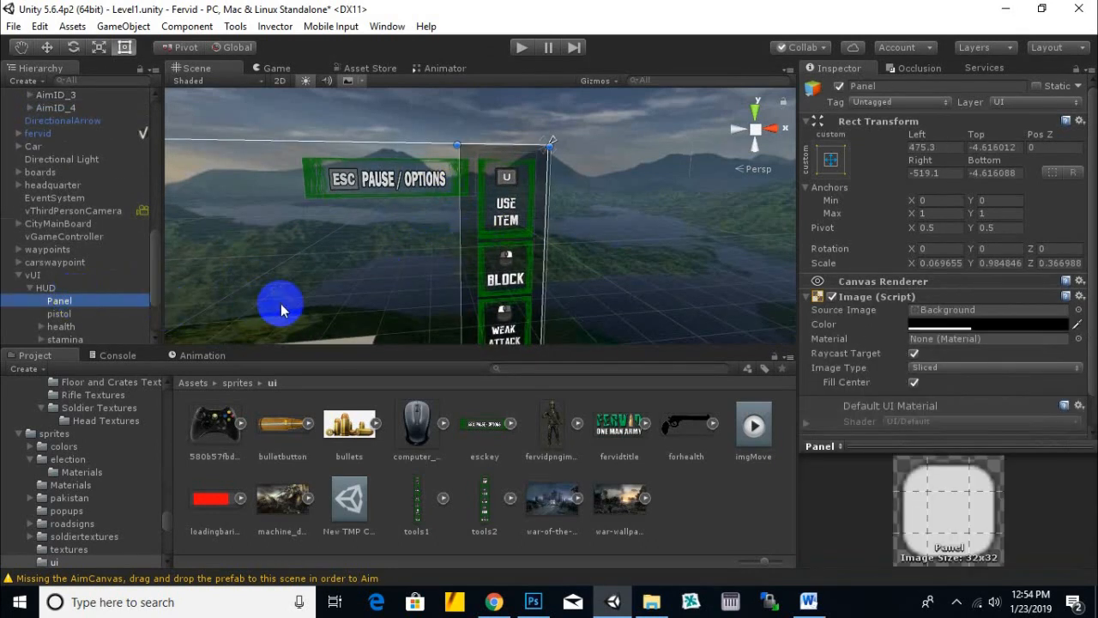
pyautogui.hotkey('ctrl', 'd')
pyautogui.moveTo(473, 270); pyautogui.dragTo(506, 236, button='middle')
pyautogui.moveTo(506, 236); pyautogui.dragTo(451, 240)
pyautogui.scroll(-4, 498, 231)
pyautogui.moveTo(463, 169); pyautogui.dragTo(440, 171)
pyautogui.scroll(-4, 536, 224)
# - Shorten and widen Panel (1) into a backing box around the ESC PAUSE/OPTIONS icon, about Left -70.5, Top 3, Bottom 549
pyautogui.moveTo(562, 231); pyautogui.dragTo(574, 88, button='middle')
pyautogui.moveTo(506, 232); pyautogui.dragTo(499, 103)
pyautogui.moveTo(524, 141); pyautogui.dragTo(521, 336, button='middle')
pyautogui.scroll(2, 459, 290)
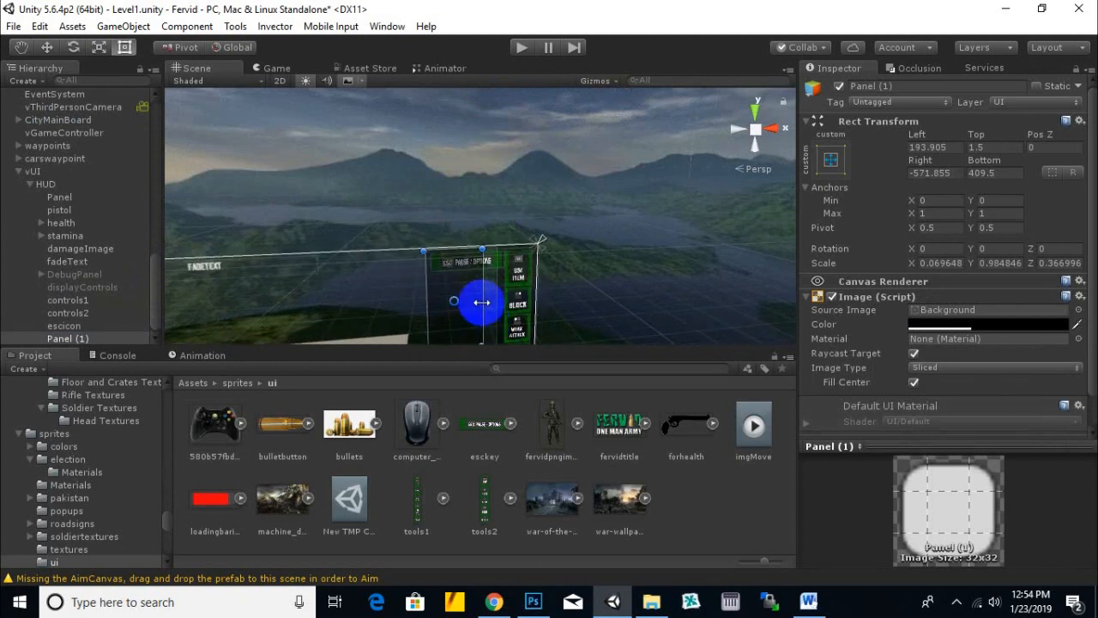
pyautogui.scroll(2, 481, 305)
pyautogui.moveTo(485, 300); pyautogui.dragTo(507, 229)
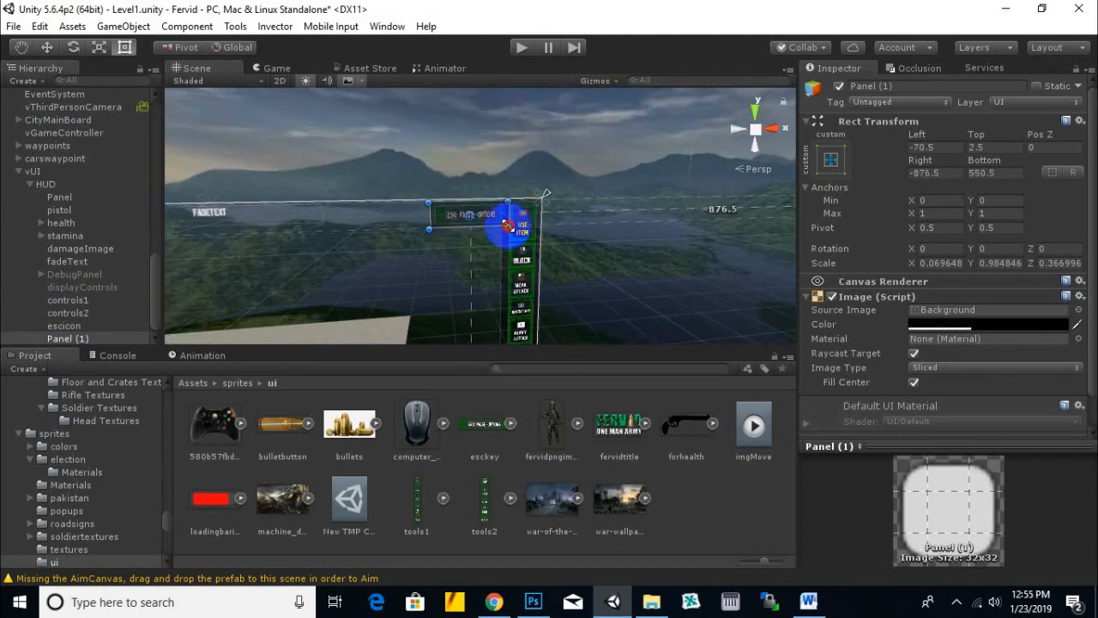
pyautogui.scroll(4, 503, 240)
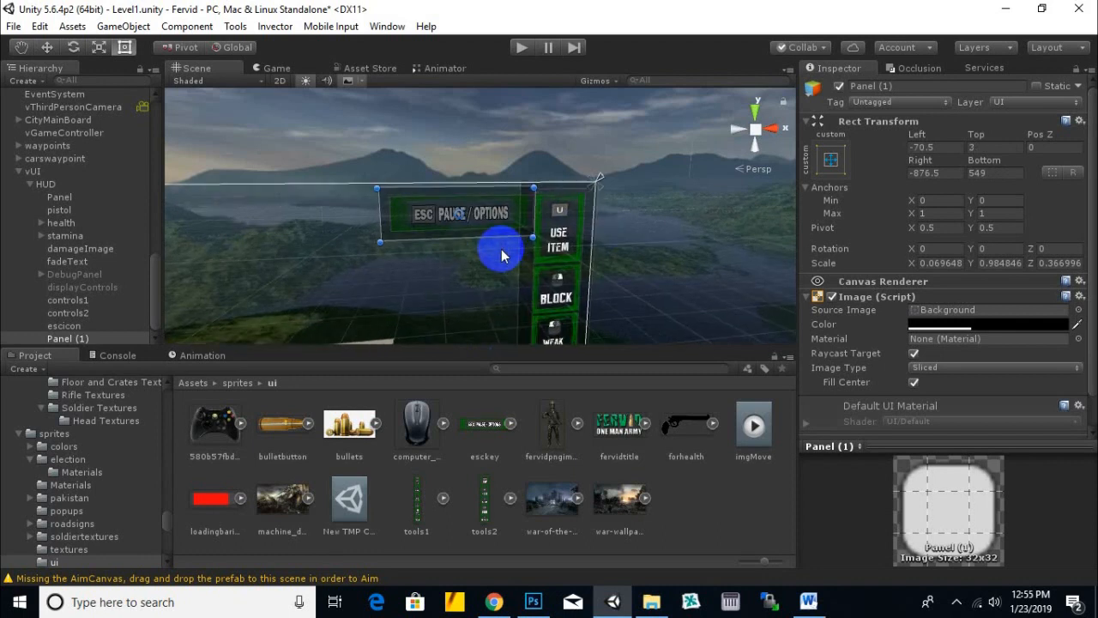
# - Place Panel (1) directly below Panel in HUD's child order so the ESC icon draws over it, and check the overlap
pyautogui.moveTo(75, 338); pyautogui.dragTo(88, 208)
pyautogui.click(555, 132)
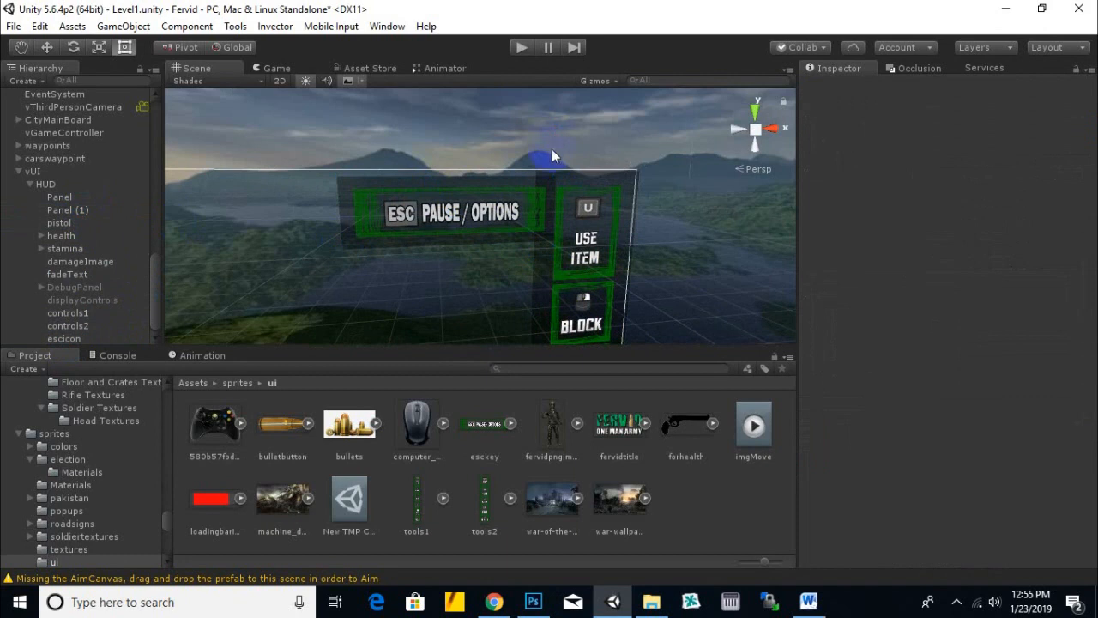
pyautogui.keyDown('alt'); pyautogui.moveTo(478, 263); pyautogui.dragTo(456, 255); pyautogui.keyUp('alt')
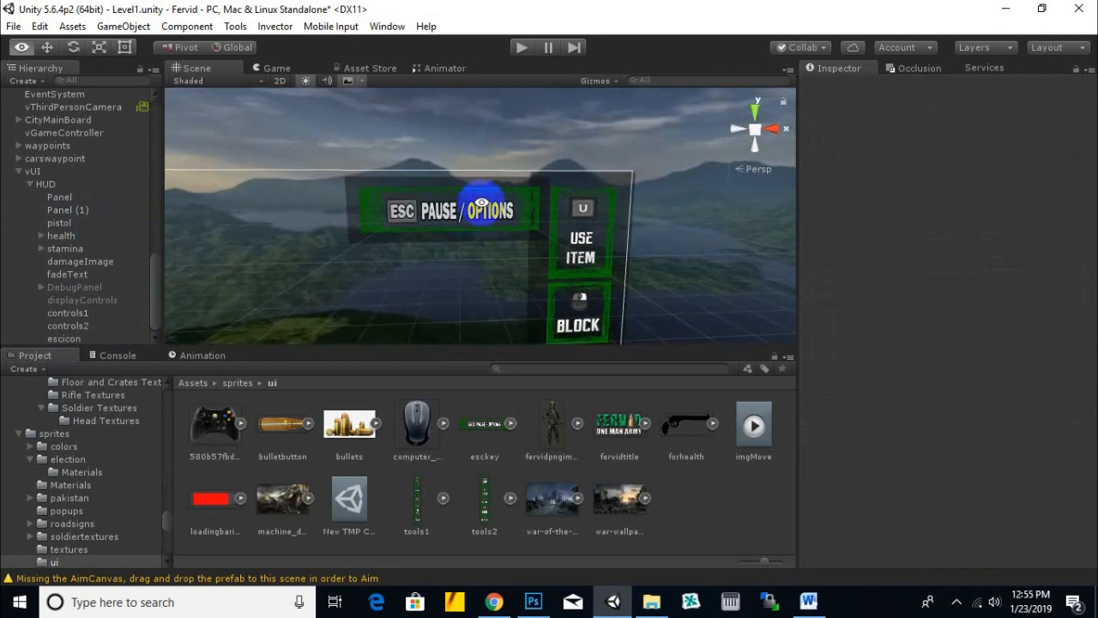
pyautogui.keyDown('alt'); pyautogui.moveTo(472, 203); pyautogui.dragTo(535, 235); pyautogui.keyUp('alt')
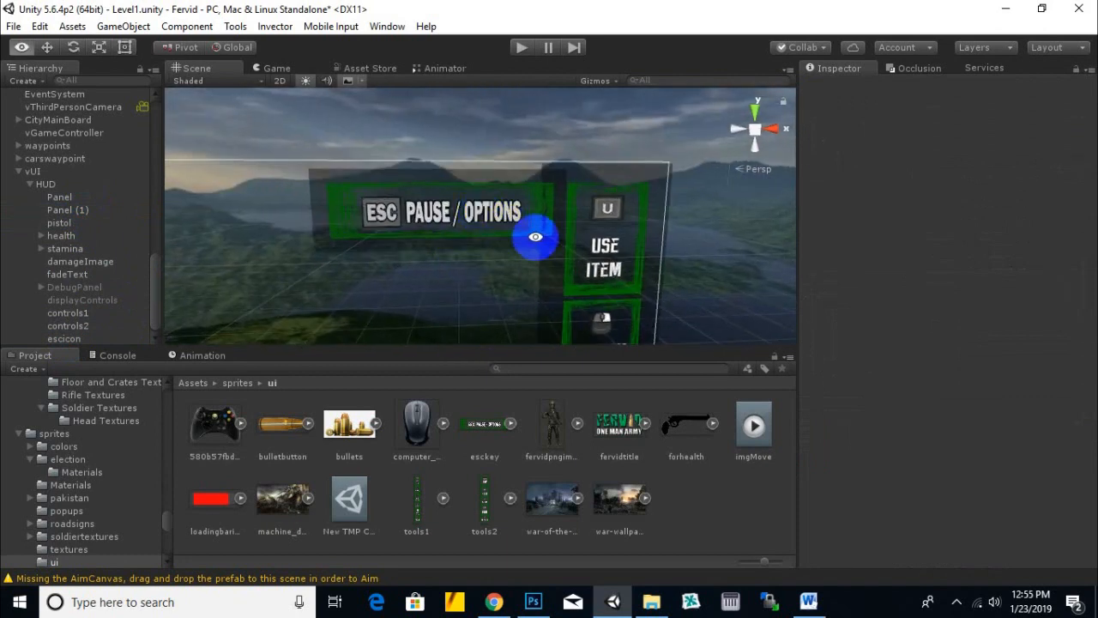
# - Shift escicon and Panel (1) together slightly away from the column of control tiles
pyautogui.click(80, 338)
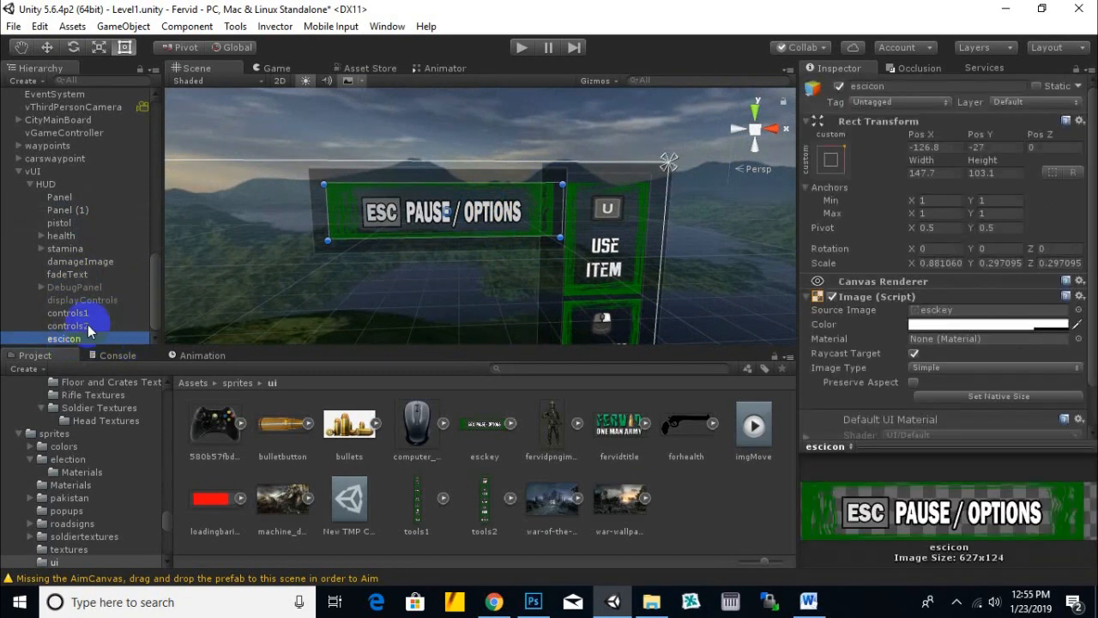
pyautogui.keyDown('ctrl'); pyautogui.click(78, 209); pyautogui.keyUp('ctrl')
pyautogui.moveTo(402, 223); pyautogui.dragTo(375, 216)
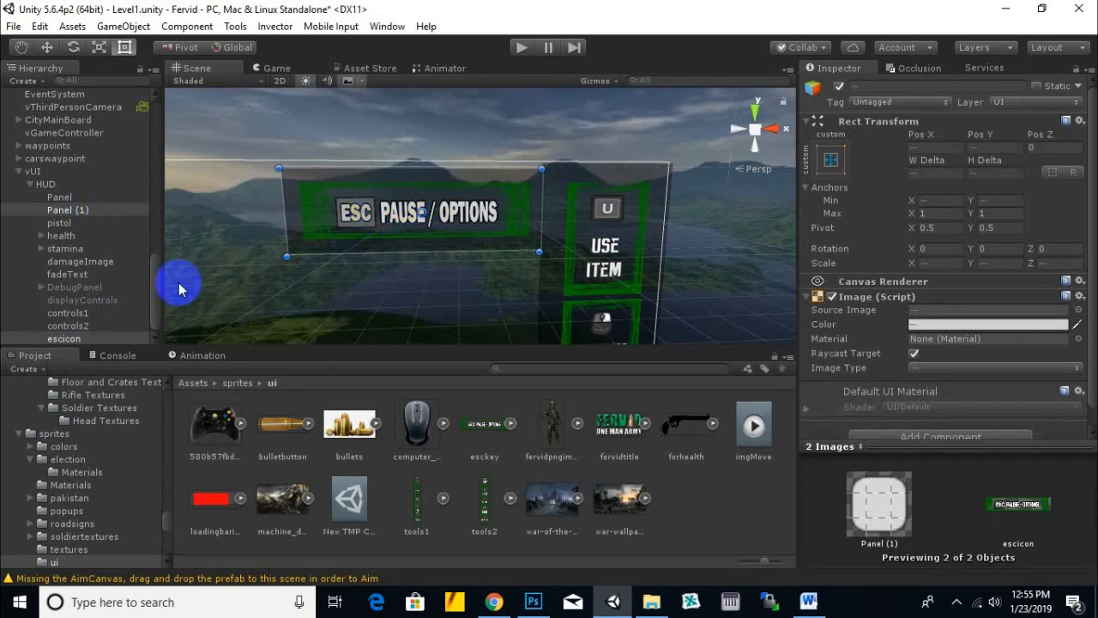
# - Stretch Panel (1)'s upper edge to the canvas border with the Rect tool, about Left -83.5, Top -0.4, Right -862
pyautogui.click(80, 210)
pyautogui.moveTo(541, 168); pyautogui.dragTo(545, 163)
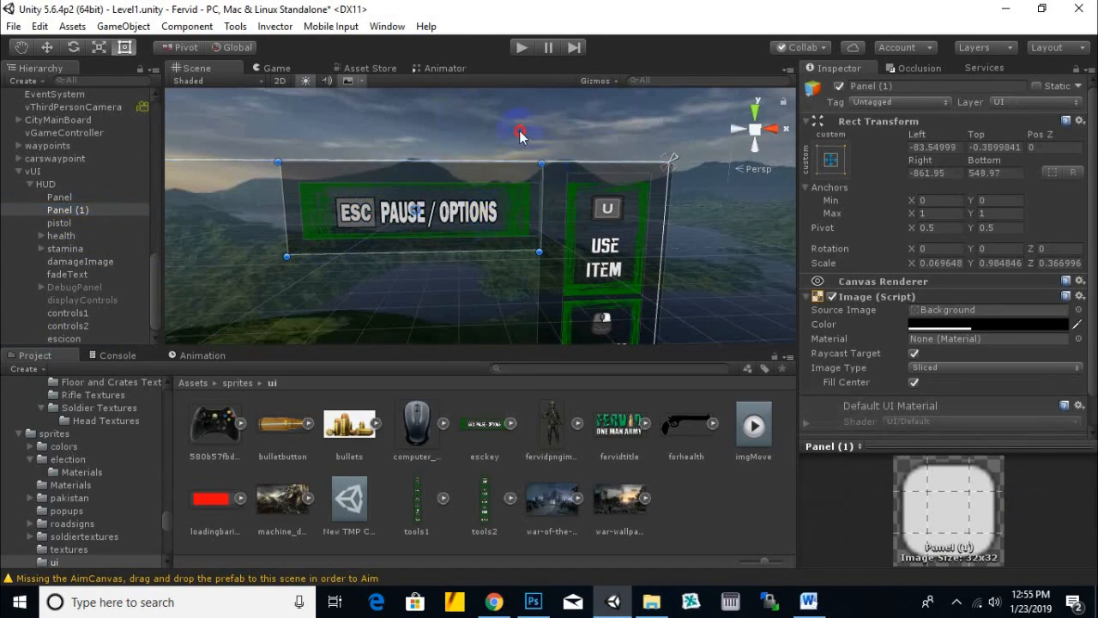
pyautogui.click(521, 135)
# - Play-test the scene to check the HUD panels behind the ESC icon and control tiles, and stop the game
pyautogui.click(522, 47)
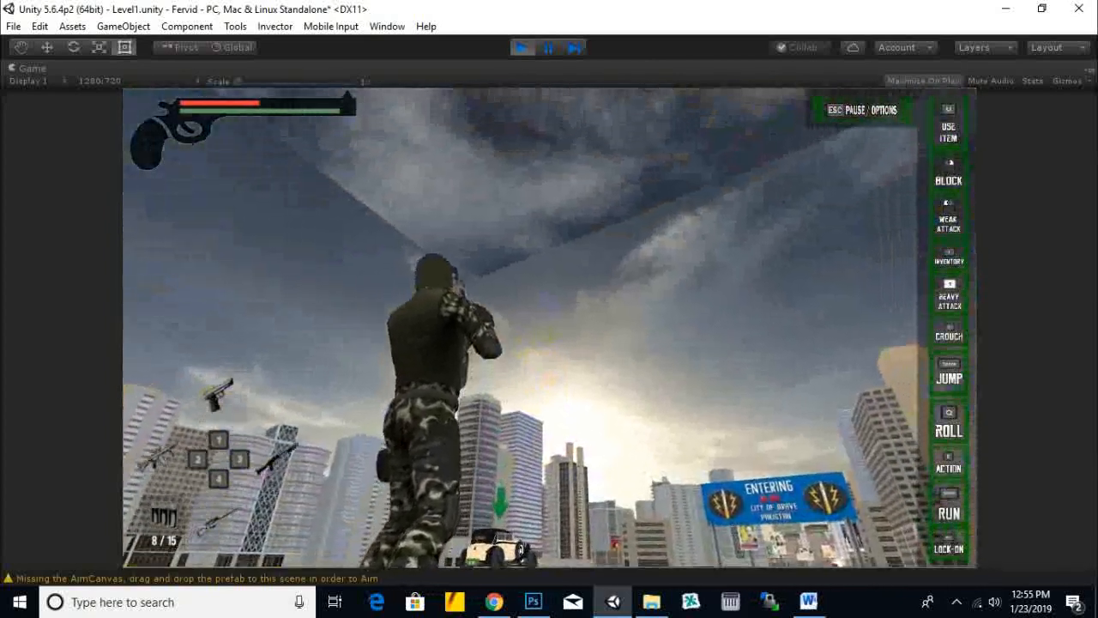
pyautogui.press('Escape')
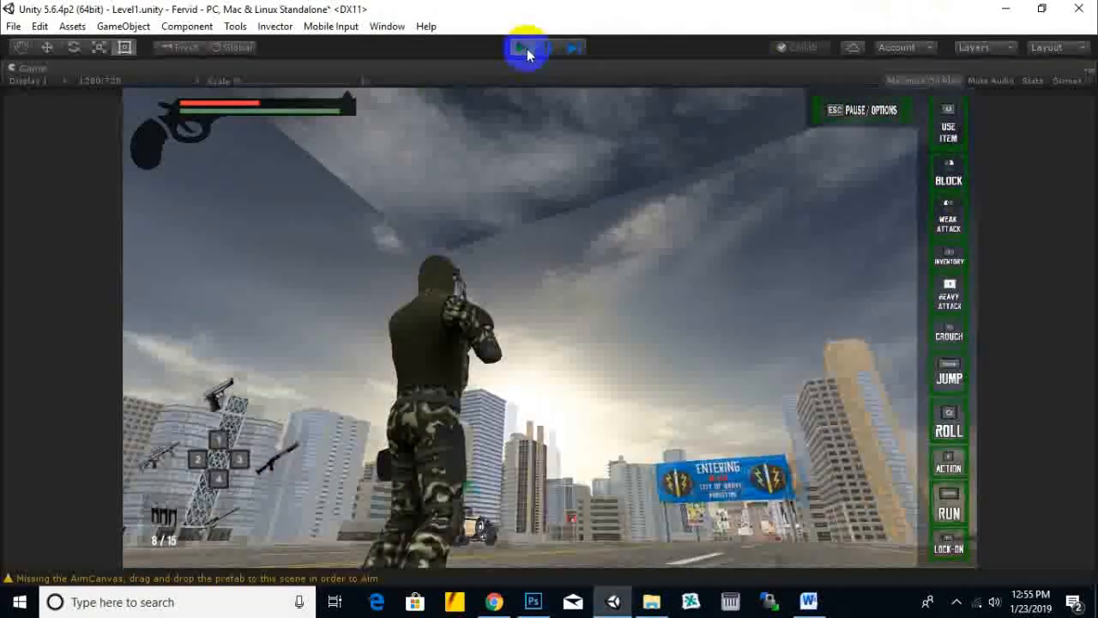
pyautogui.click(526, 54)
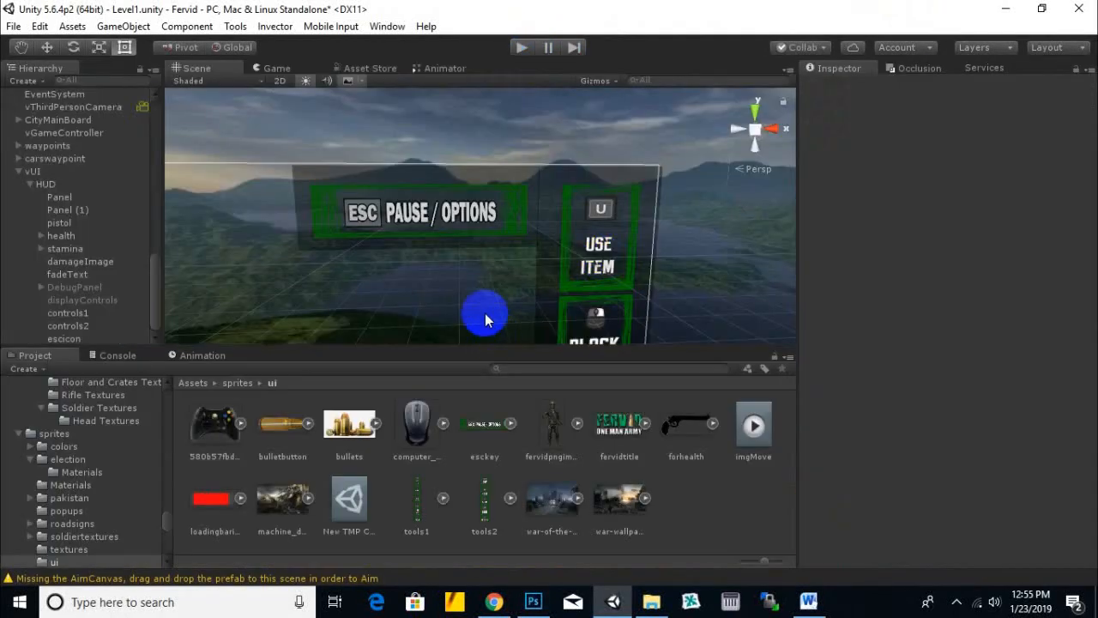
# - Inspect the DebugPanel's properties and collapse the vUI object in the hierarchy
pyautogui.scroll(-4, 485, 313)
pyautogui.moveTo(360, 263); pyautogui.dragTo(482, 226, button='middle')
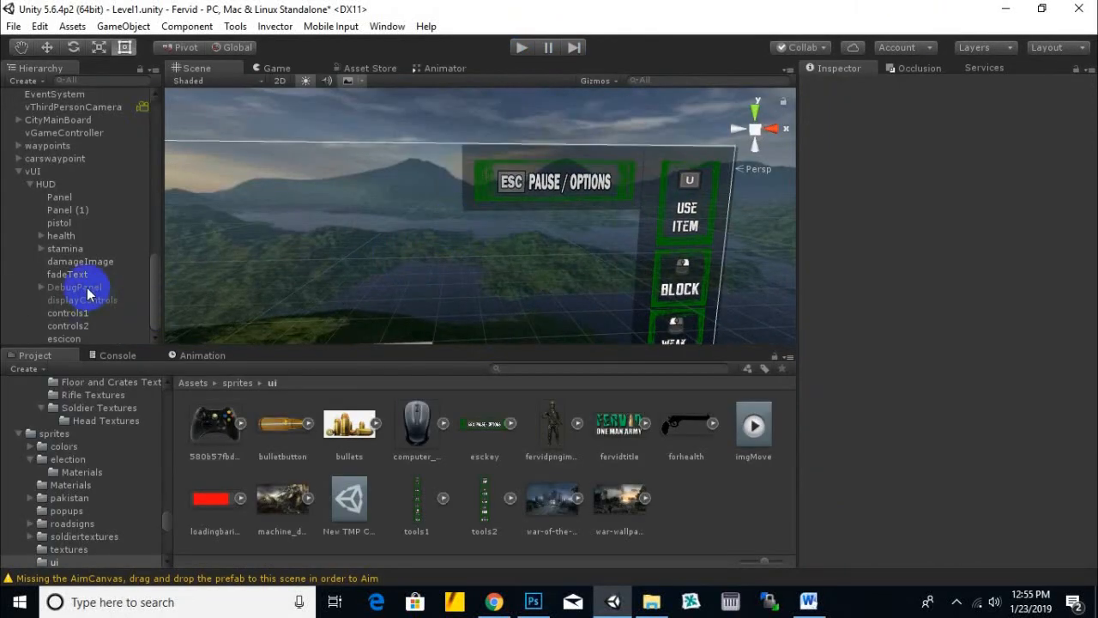
pyautogui.click(86, 287)
pyautogui.click(19, 171)
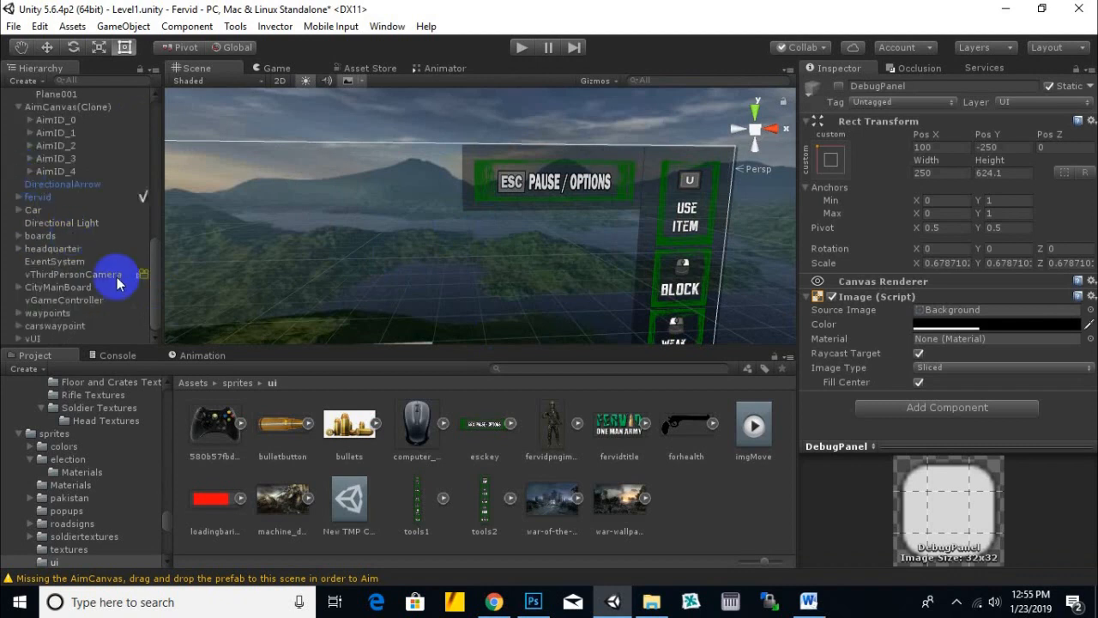
# - Examine the AimCanvas(Clone) object and its AimID_0 child, including the canvas, scaler and aim script settings
pyautogui.scroll(4, 111, 285)
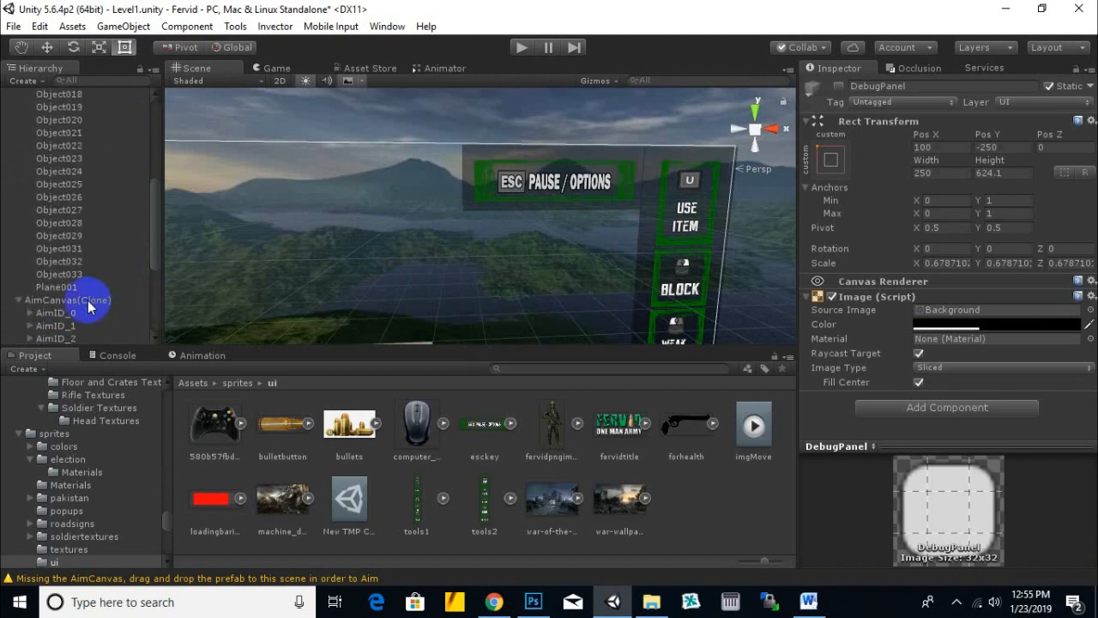
pyautogui.click(88, 301)
pyautogui.scroll(-4, 115, 284)
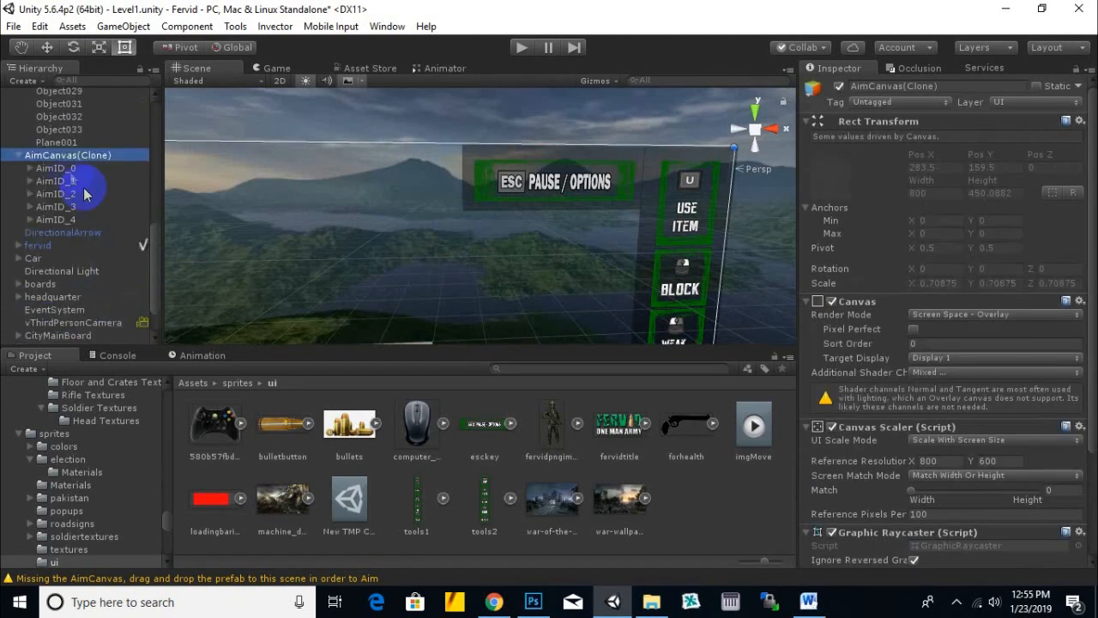
pyautogui.click(71, 169)
pyautogui.scroll(-5, 337, 254)
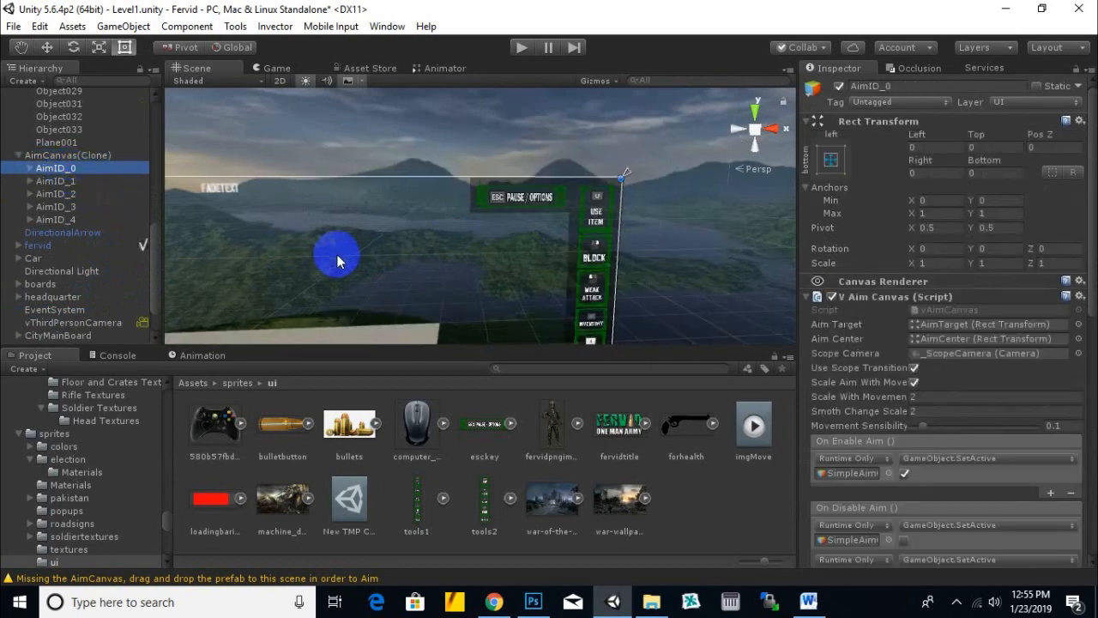
pyautogui.click(77, 142)
pyautogui.click(77, 155)
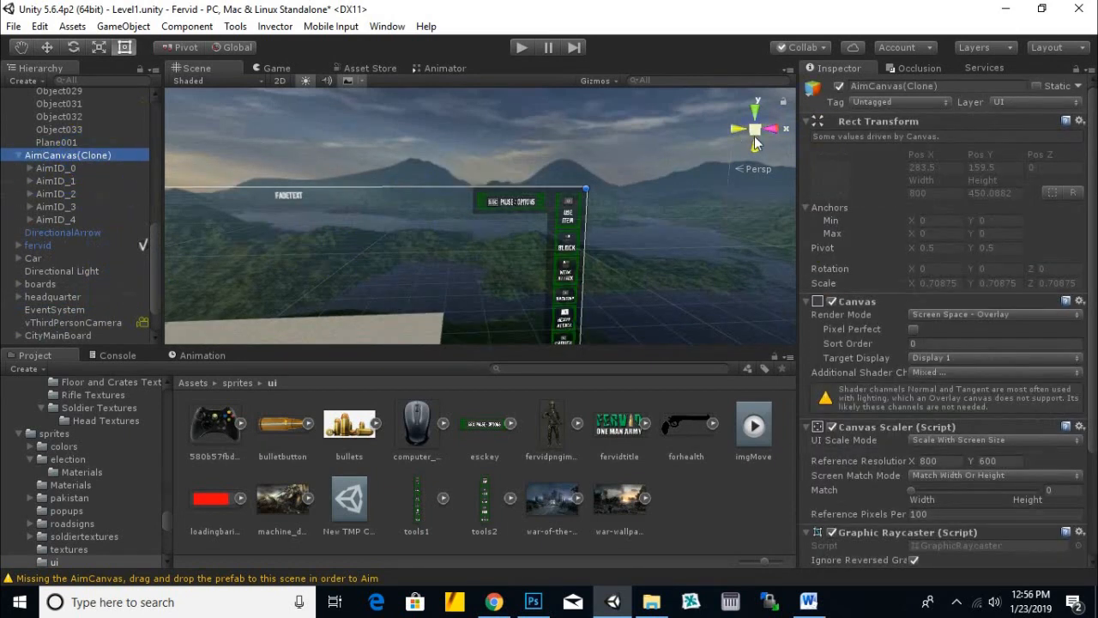
pyautogui.scroll(-3, 845, 286)
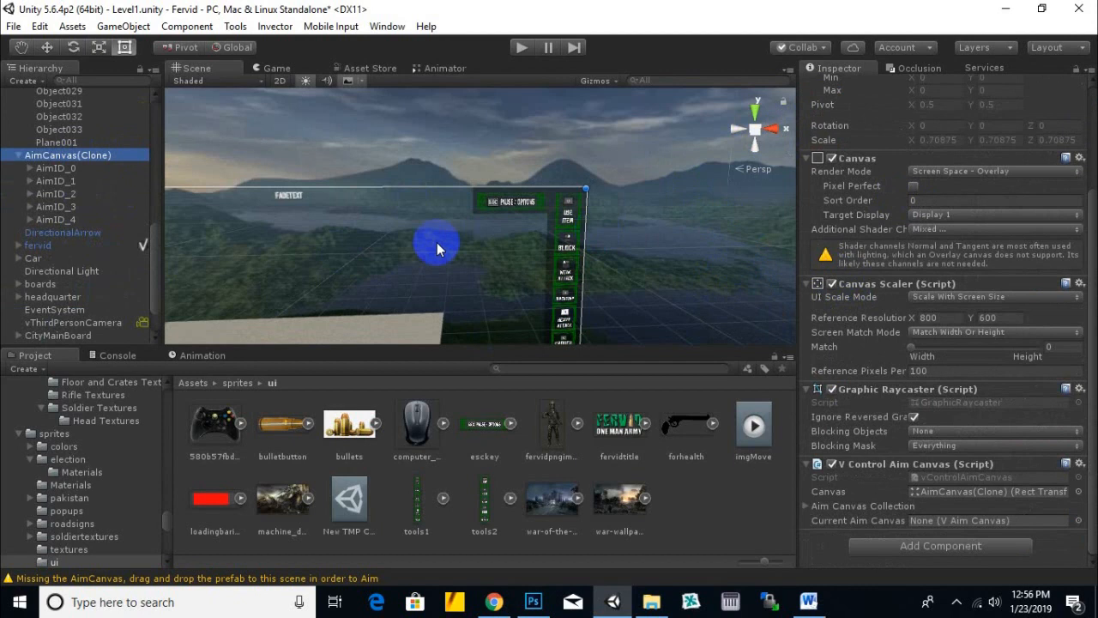
# - Examine the whole HUD canvas layout over the city, from the pistol display to the control tiles
pyautogui.scroll(-2, 359, 266)
pyautogui.scroll(-3, 360, 262)
pyautogui.moveTo(386, 294); pyautogui.dragTo(419, 230, button='middle')
pyautogui.scroll(2, 413, 236)
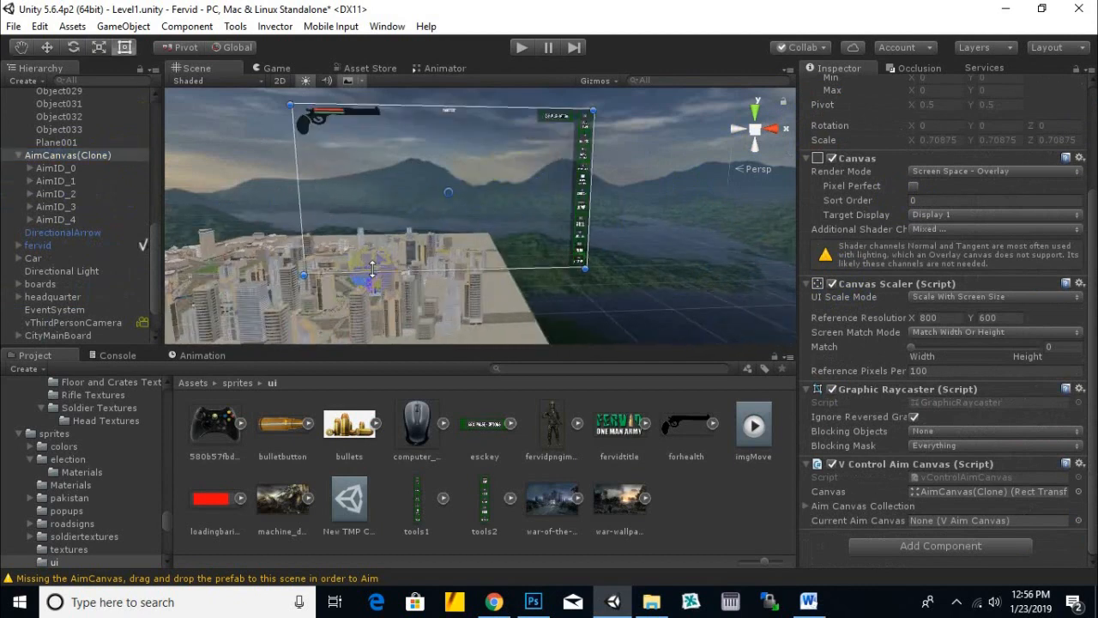
pyautogui.moveTo(372, 268); pyautogui.dragTo(401, 258, button='middle')
pyautogui.scroll(3, 463, 294)
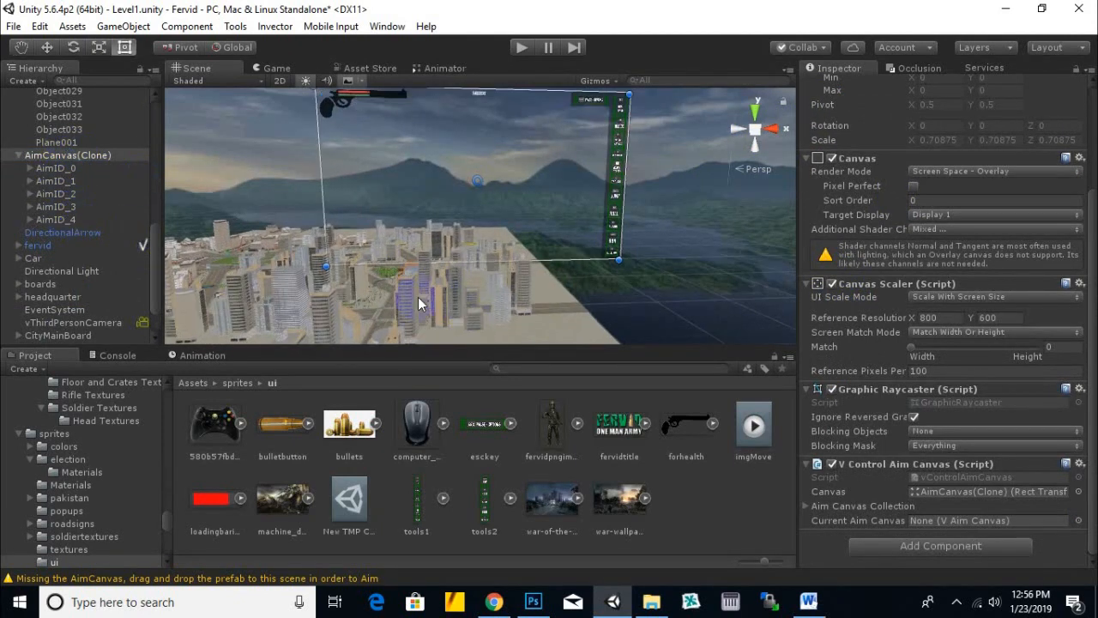
pyautogui.scroll(3, 88, 216)
pyautogui.scroll(-5, 91, 220)
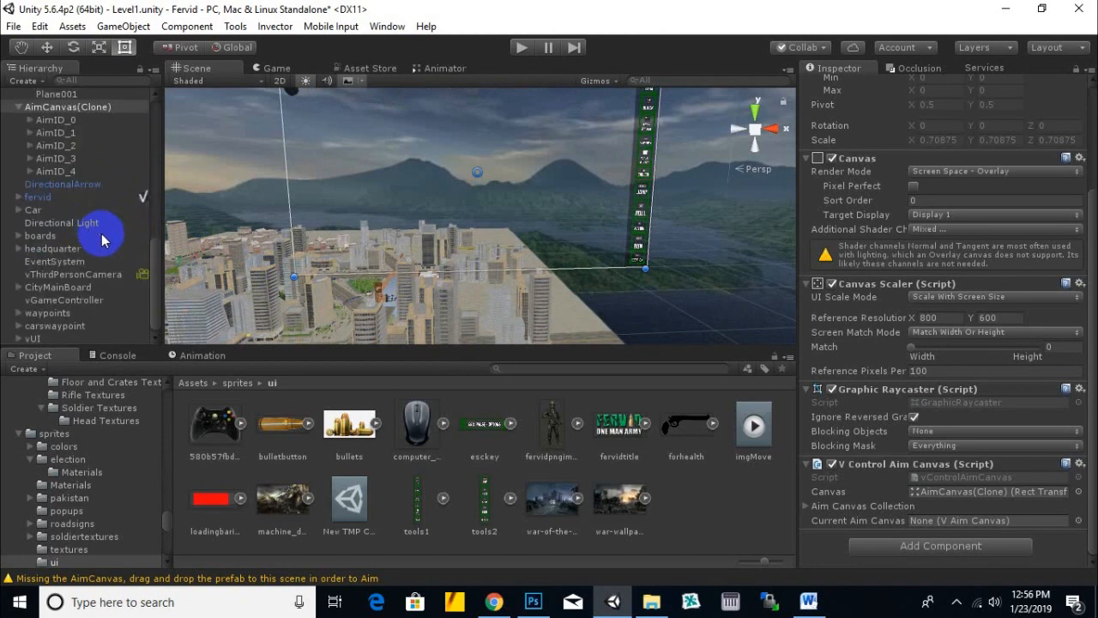
# - Collapse the Scene object's long list of children in the hierarchy
pyautogui.scroll(10, 86, 273)
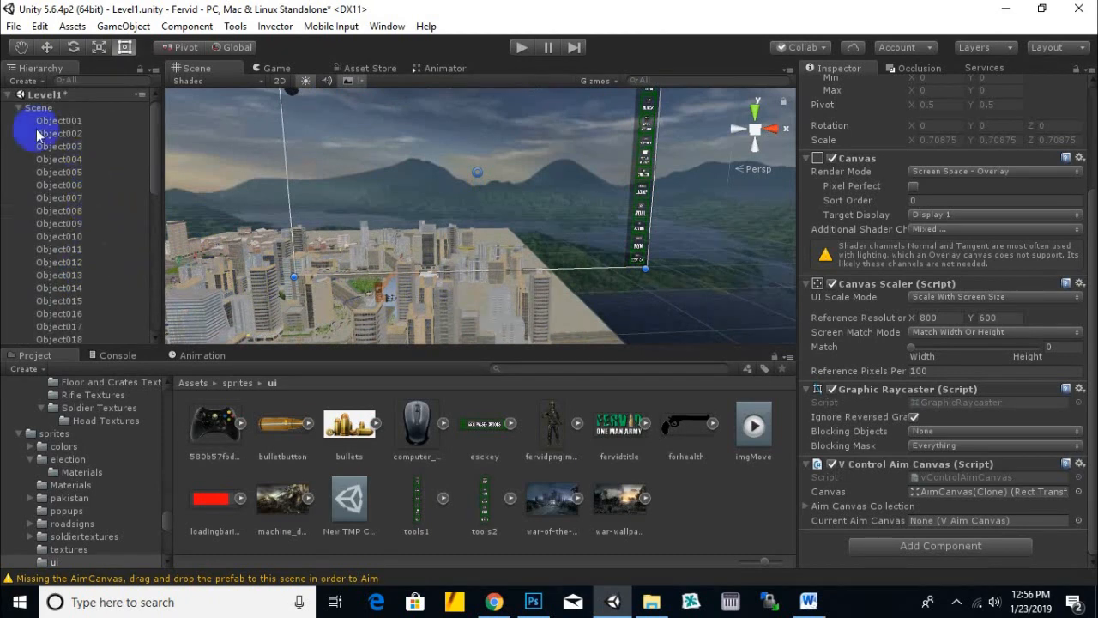
pyautogui.click(19, 107)
pyautogui.scroll(-1, 97, 201)
pyautogui.moveTo(290, 224); pyautogui.dragTo(327, 201, button='middle')
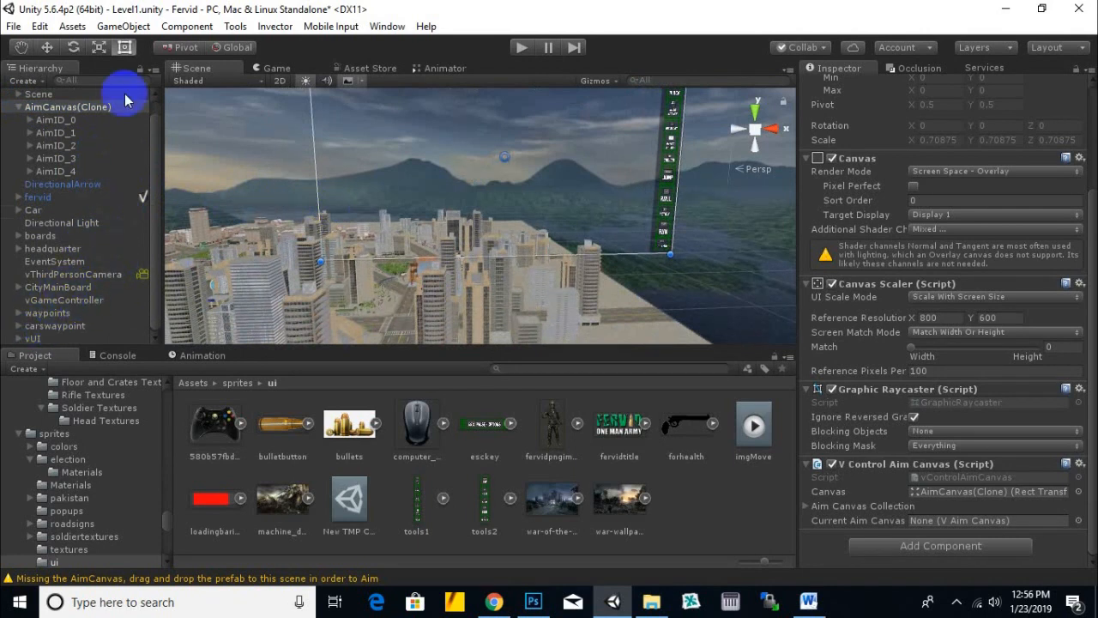
# - Play-test the HUD maximized, stop it, and restart the play-test with Maximize On Play turned off
pyautogui.click(520, 47)
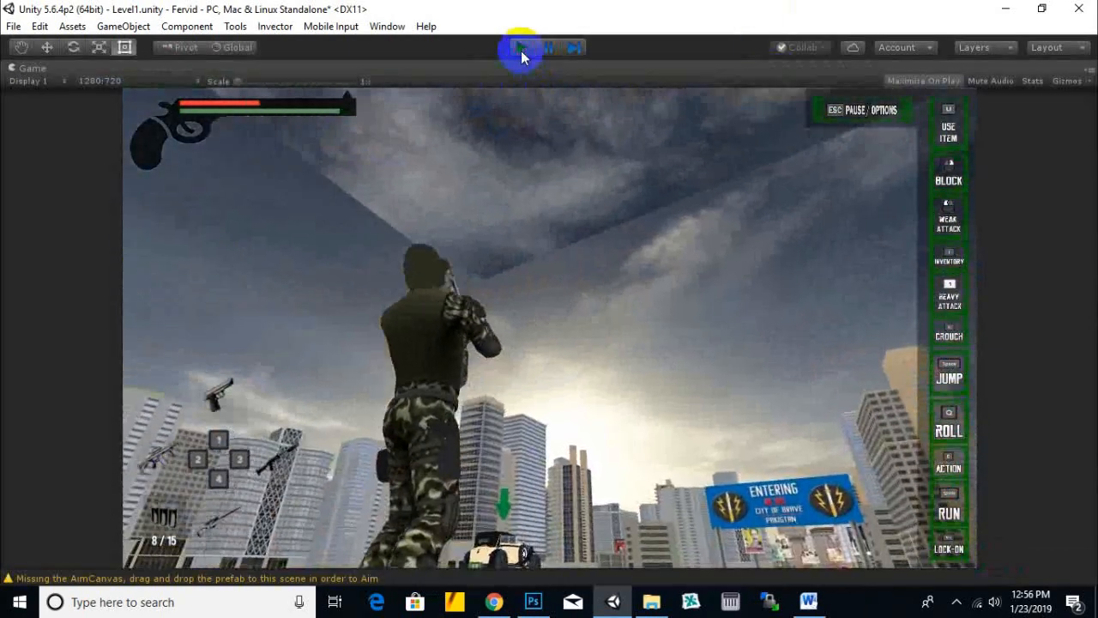
pyautogui.click(521, 48)
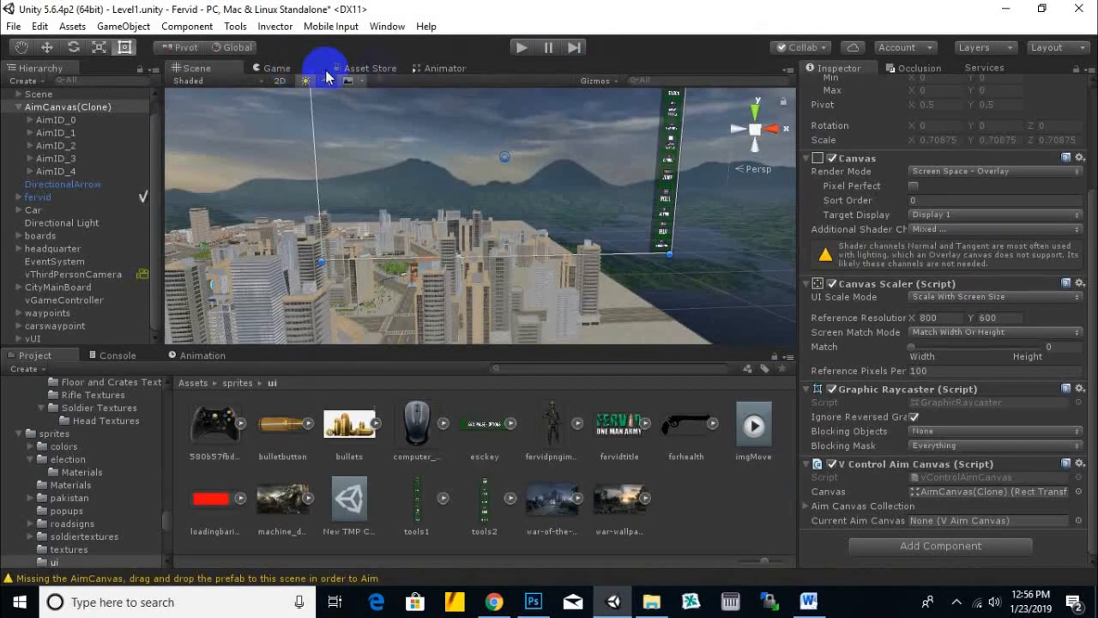
pyautogui.click(276, 69)
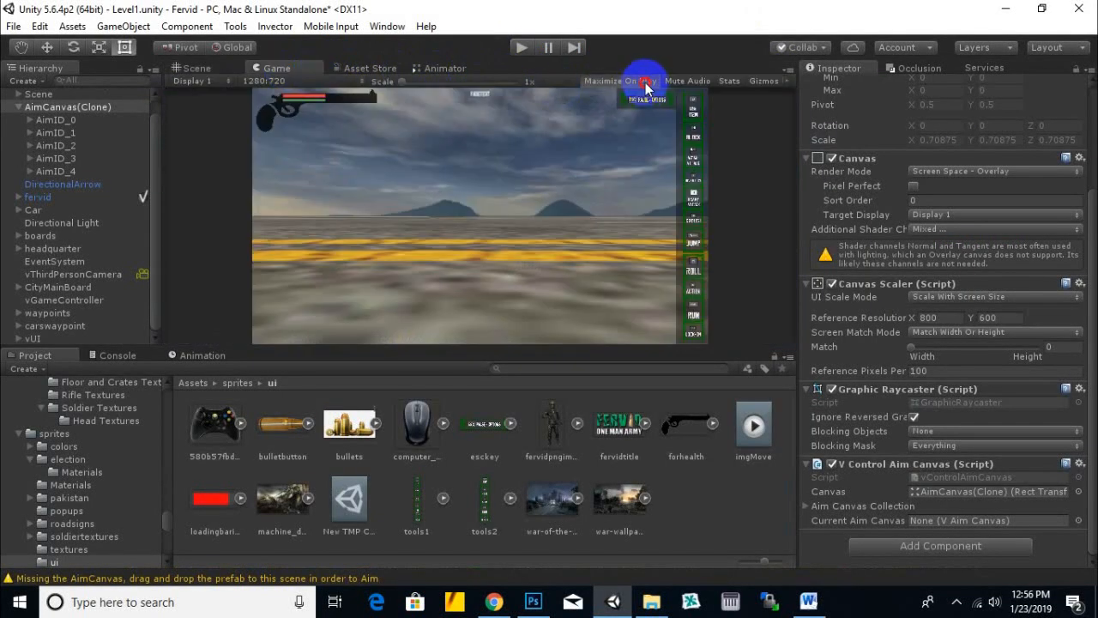
pyautogui.click(522, 48)
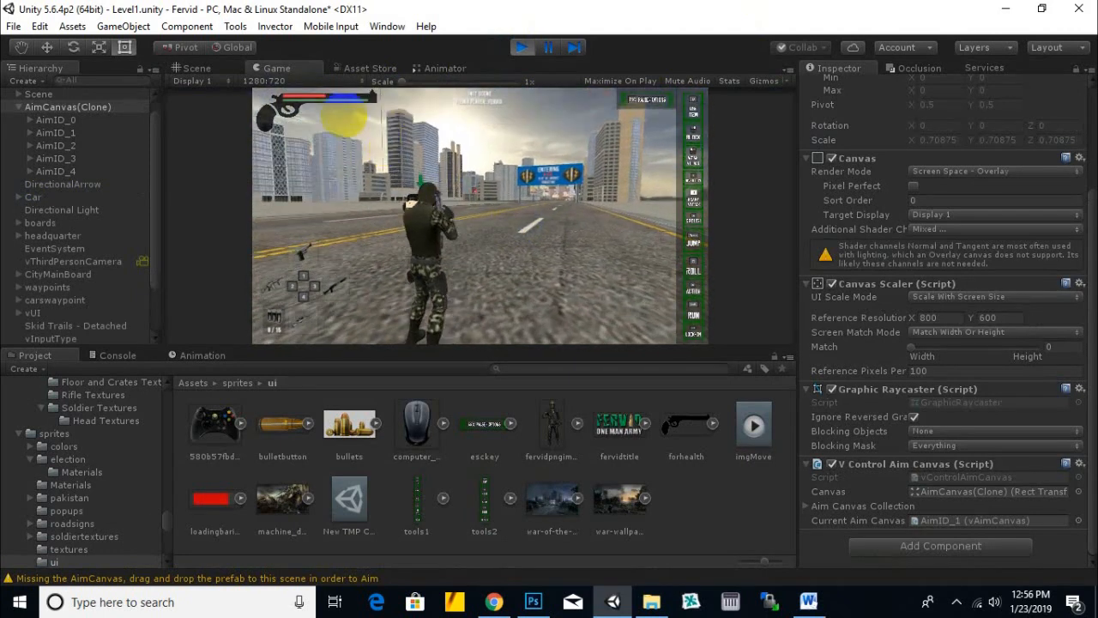
# - Examine the weapon and ammo display in the Scene view while playing to find which object it belongs to
pyautogui.click(193, 68)
pyautogui.moveTo(446, 225); pyautogui.dragTo(388, 225, button='middle')
pyautogui.click(388, 226)
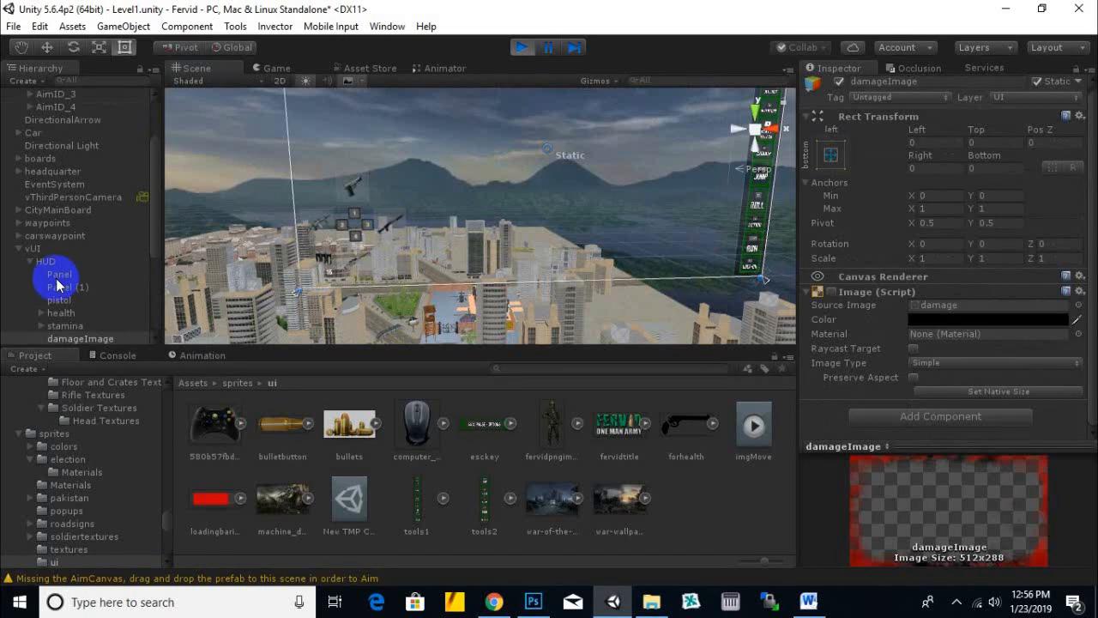
pyautogui.scroll(-1, 376, 250)
pyautogui.moveTo(376, 251); pyautogui.dragTo(406, 244, button='middle')
pyautogui.scroll(4, 408, 184)
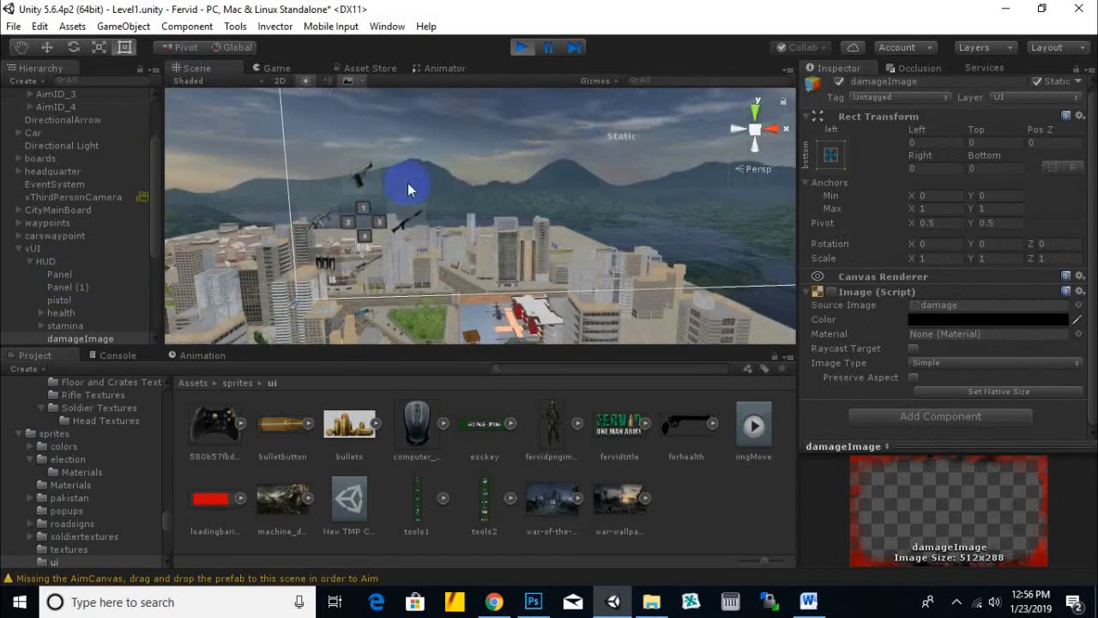
pyautogui.click(332, 182)
pyautogui.scroll(3, 343, 184)
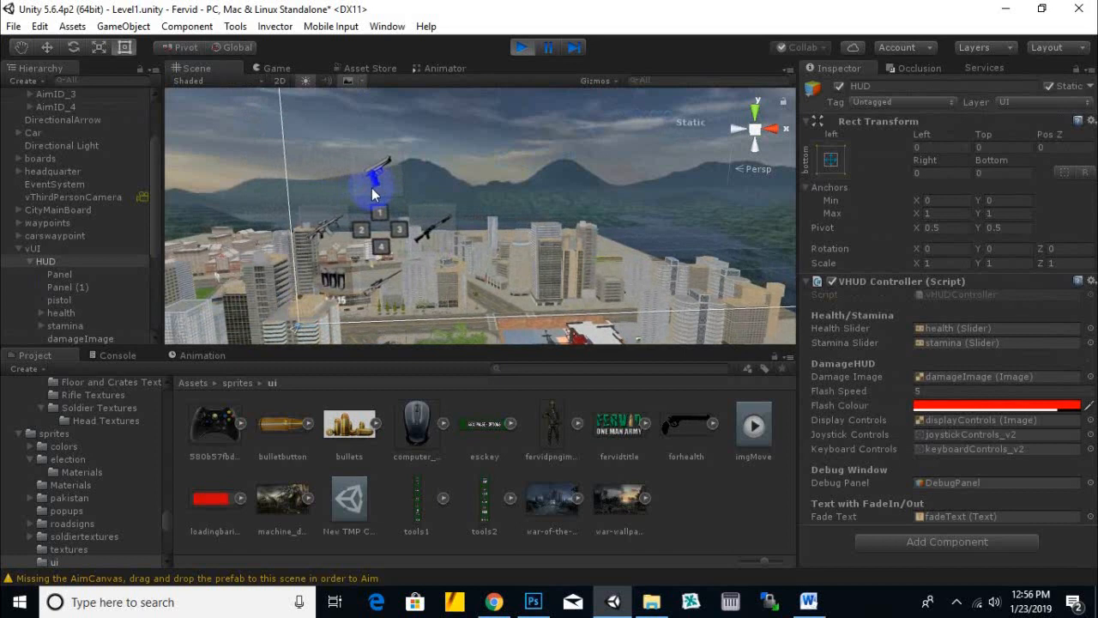
pyautogui.click(360, 185)
pyautogui.scroll(3, 360, 185)
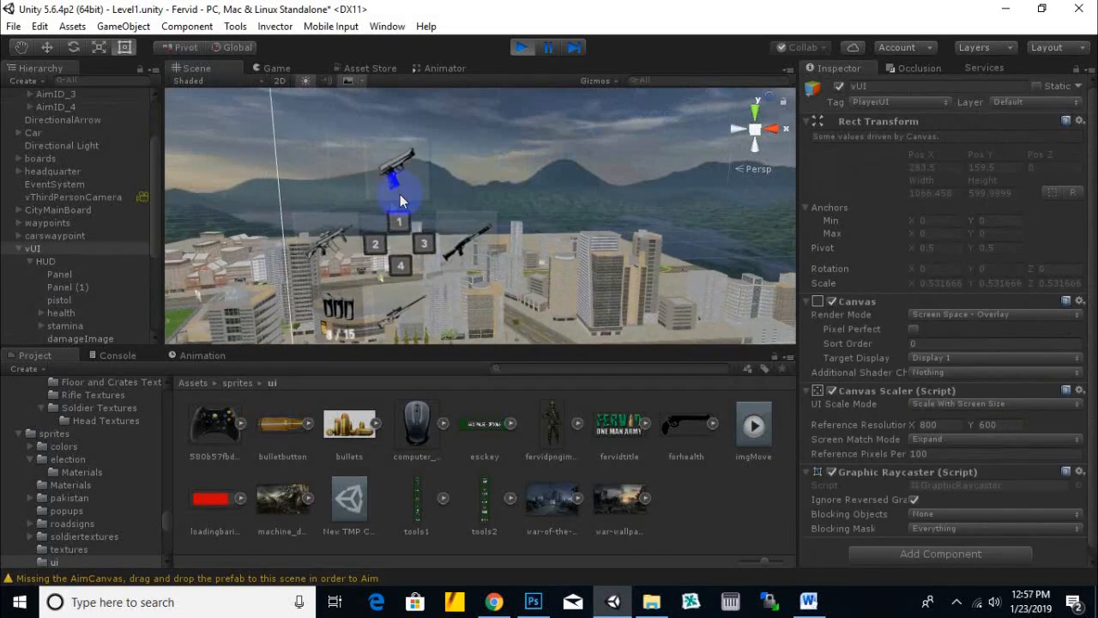
pyautogui.scroll(1, 387, 194)
pyautogui.click(387, 194)
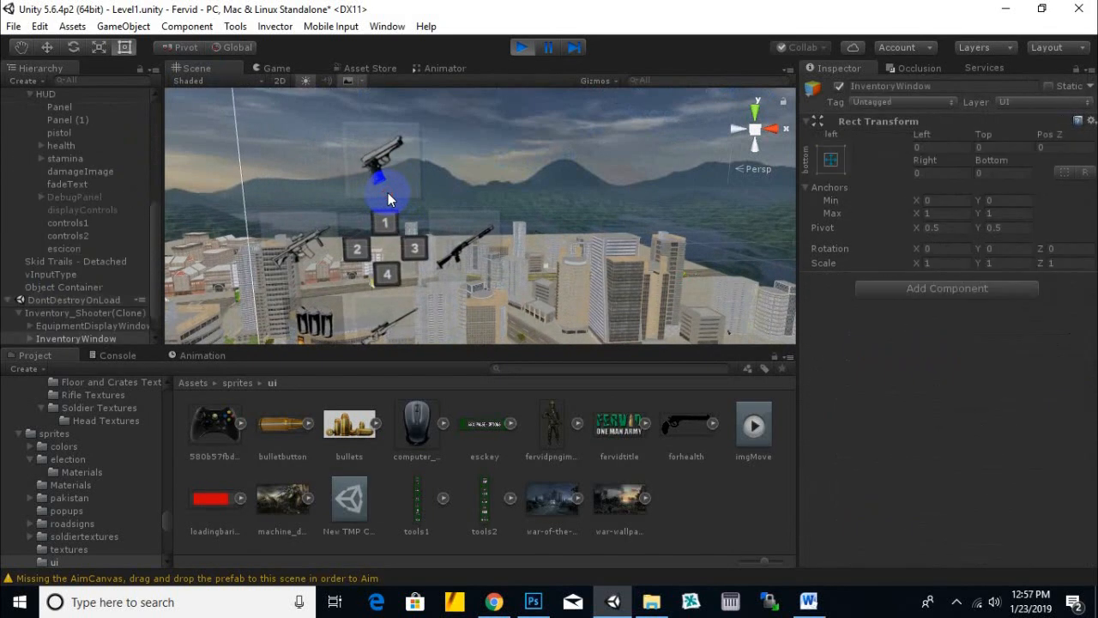
pyautogui.moveTo(379, 225); pyautogui.dragTo(427, 190, button='middle')
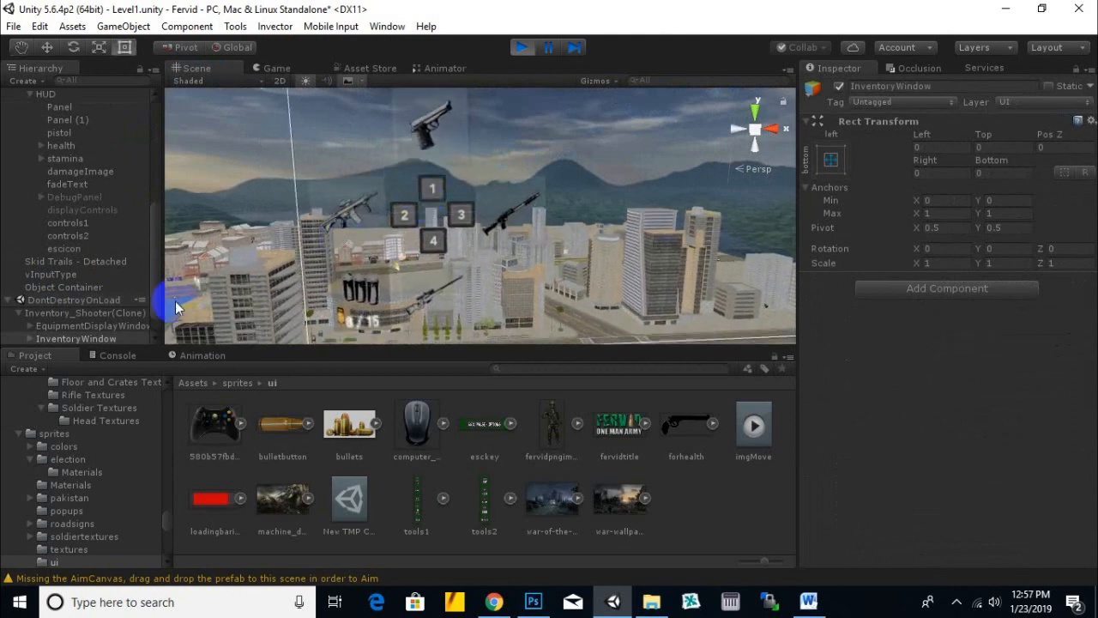
# - Inspect InventoryWindow, its EquipmentInventory child and the EquipmentDisplayWindow with its children under Inventory_Shooter(Clone)
pyautogui.scroll(-1, 129, 324)
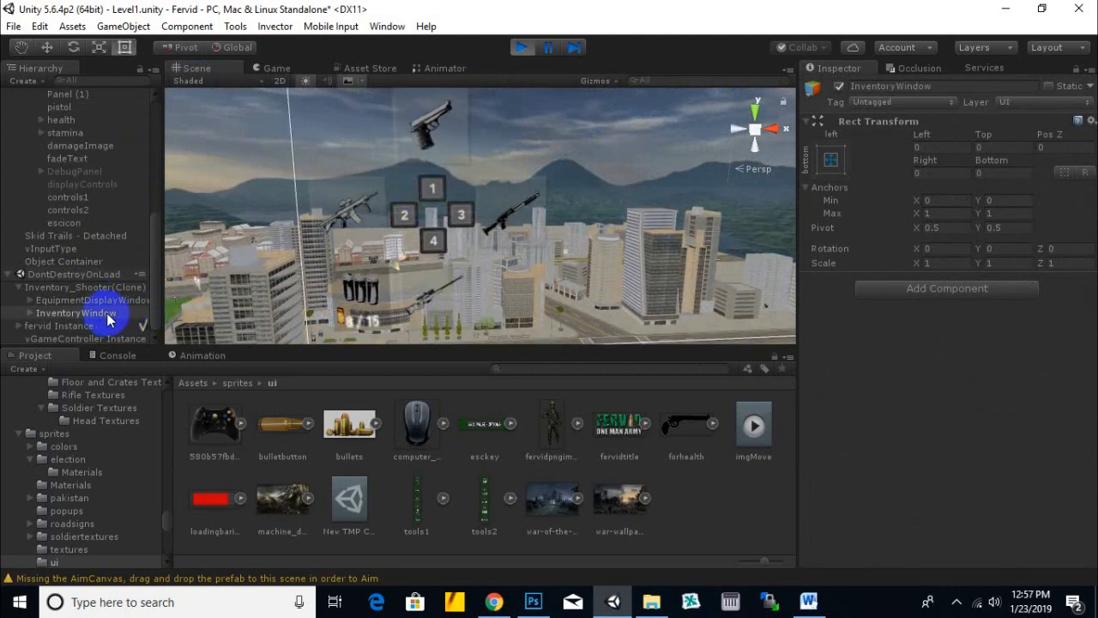
pyautogui.click(95, 313)
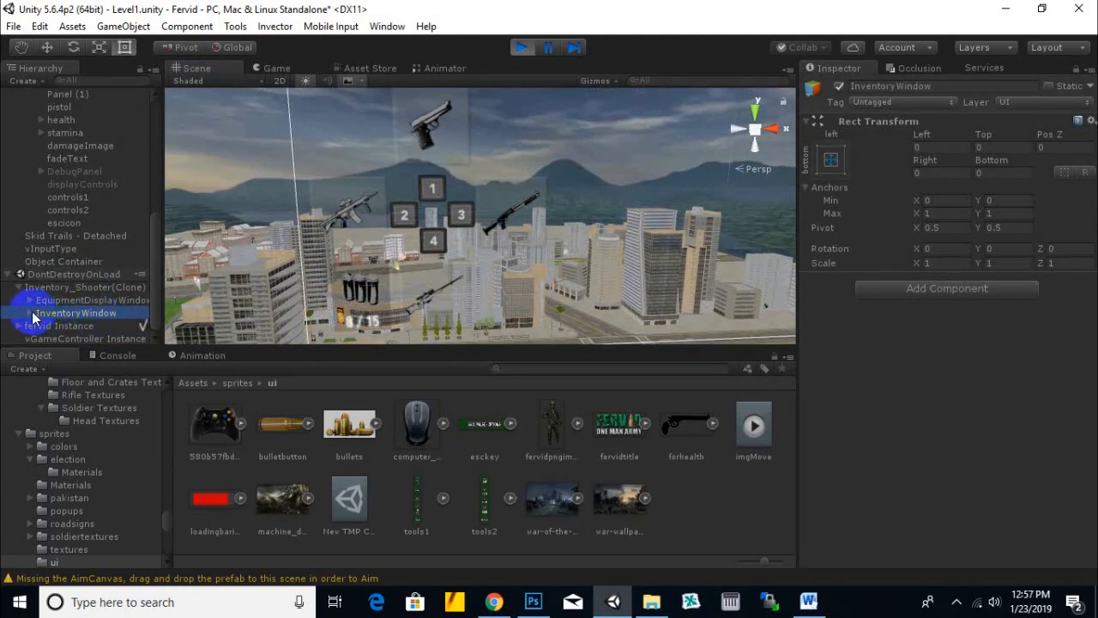
pyautogui.scroll(-2, 77, 313)
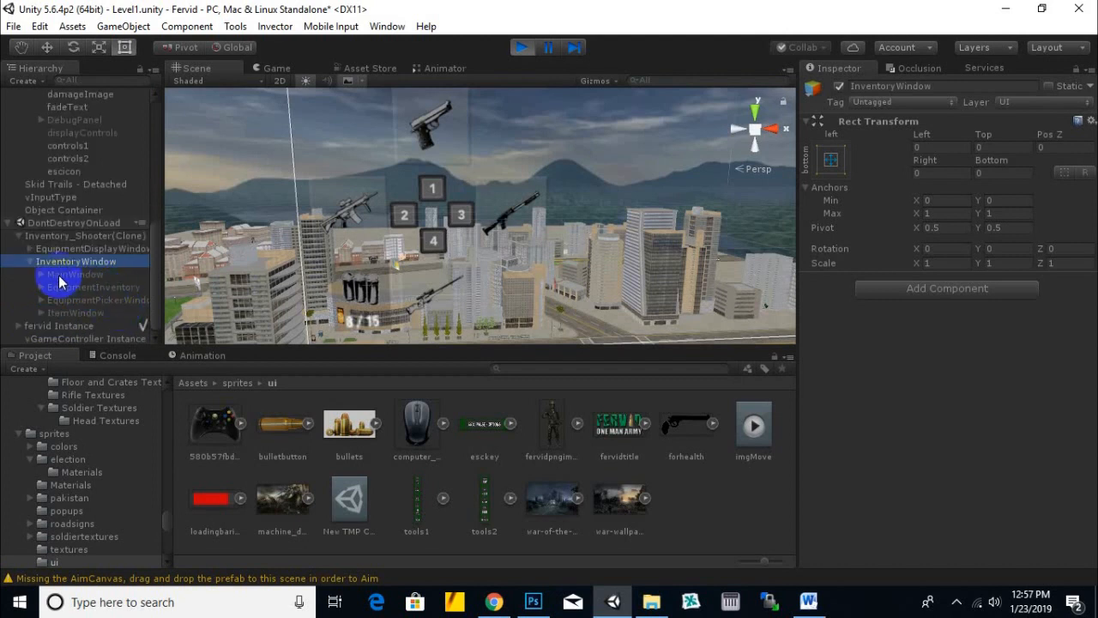
pyautogui.click(111, 289)
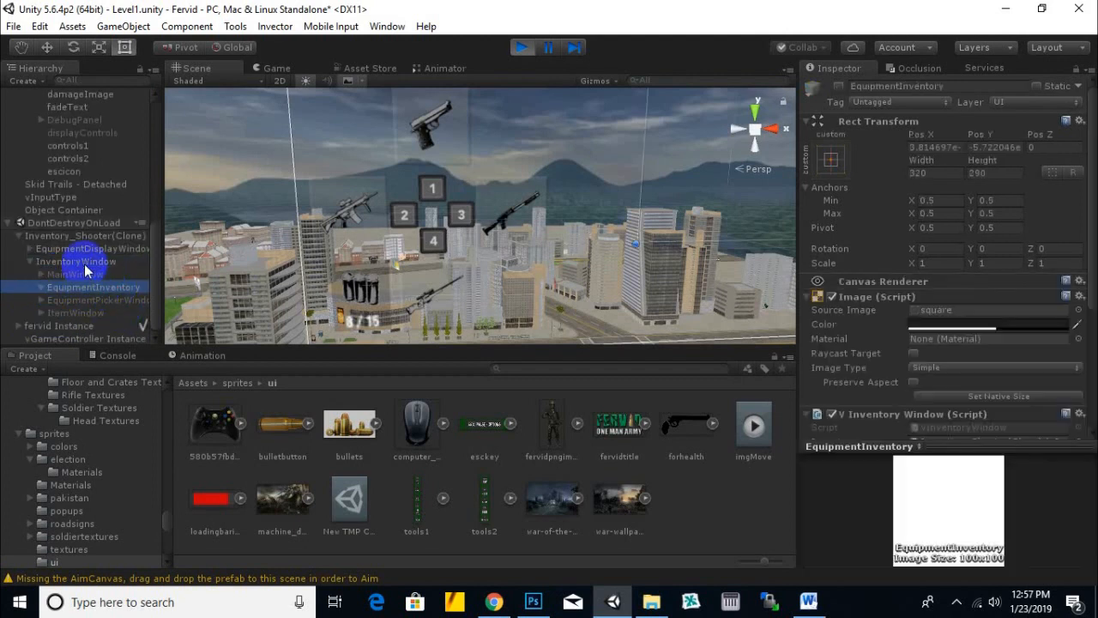
pyautogui.click(86, 249)
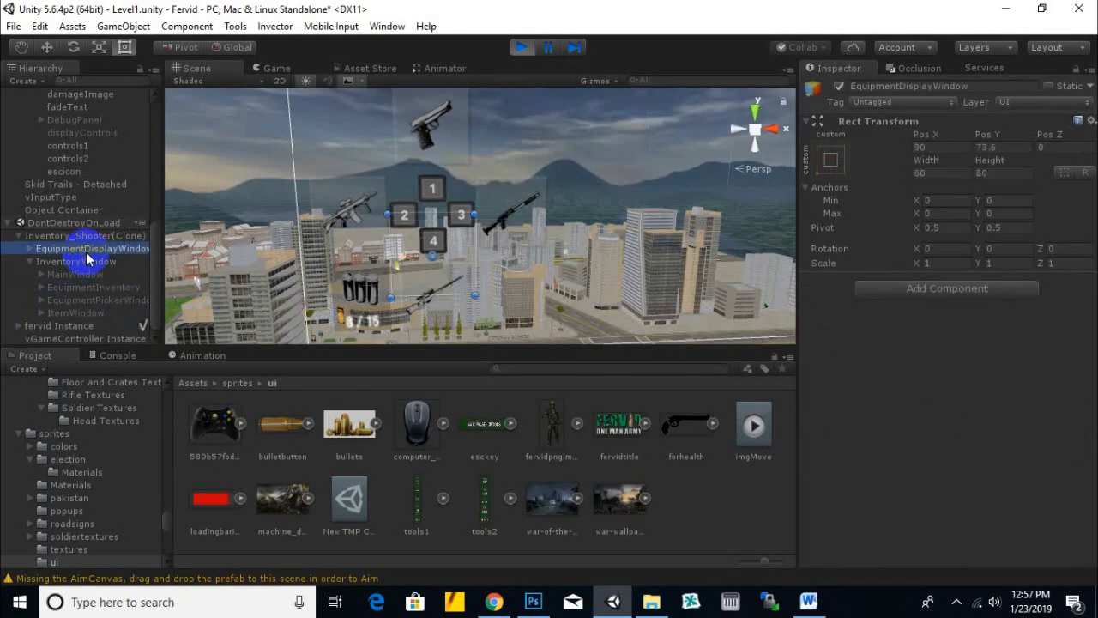
pyautogui.click(29, 249)
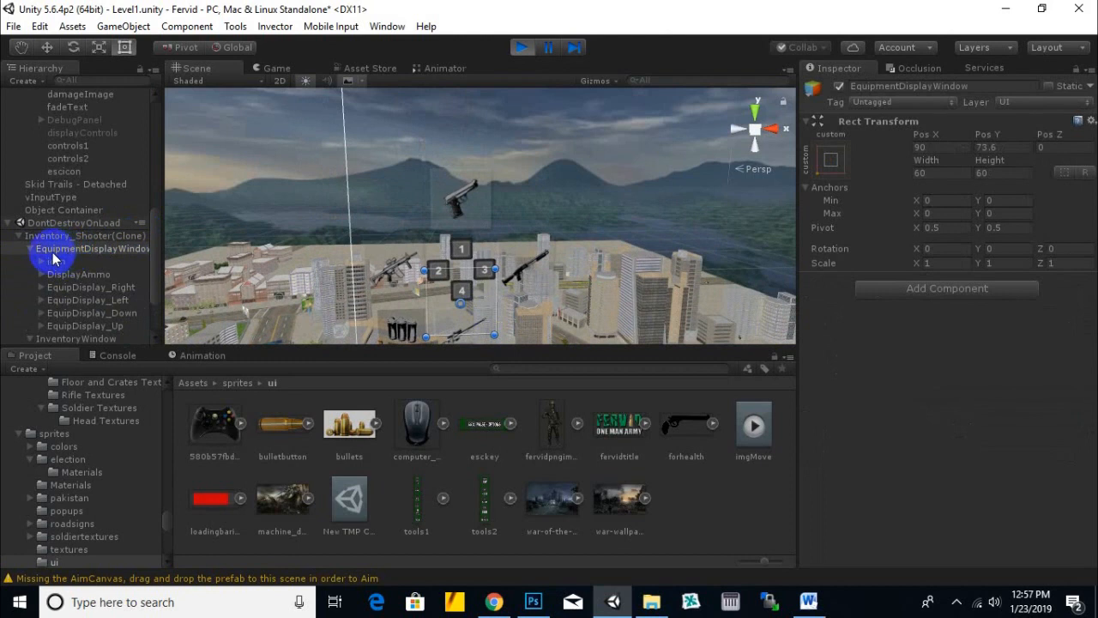
# - Stop the play-test, search the hierarchy for "equip" and "Equipment", and clear the search
pyautogui.click(523, 49)
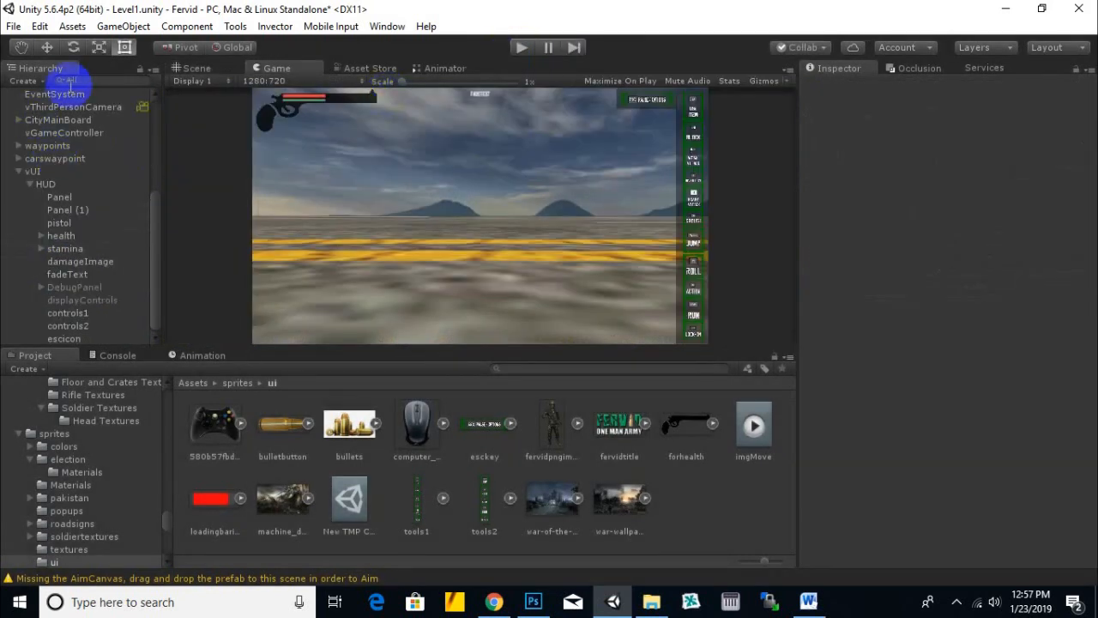
pyautogui.click(190, 68)
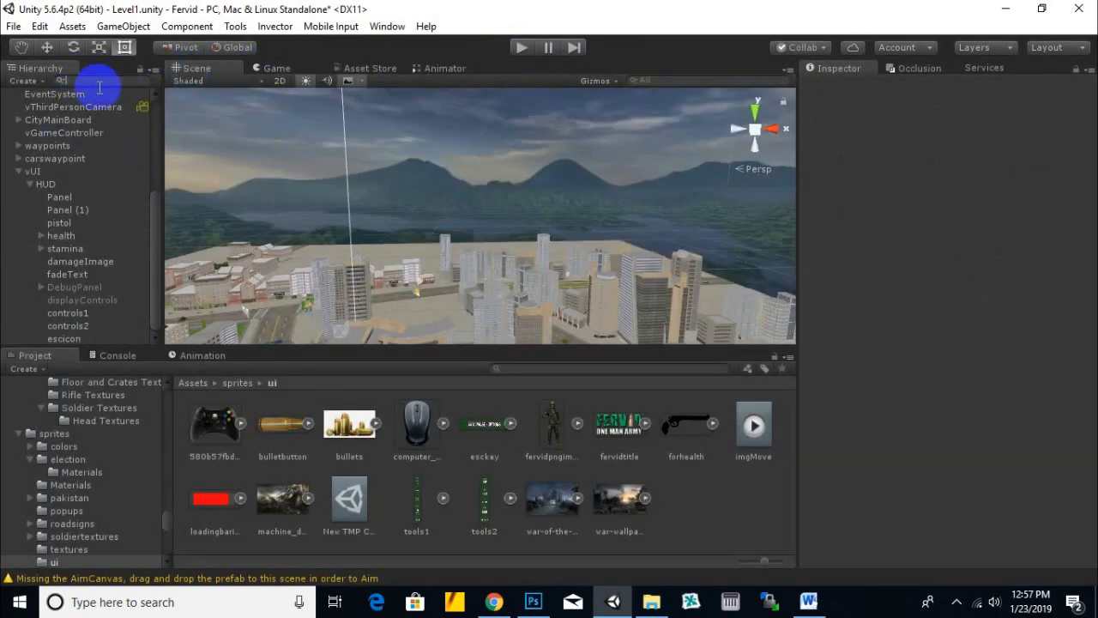
pyautogui.write('equip')
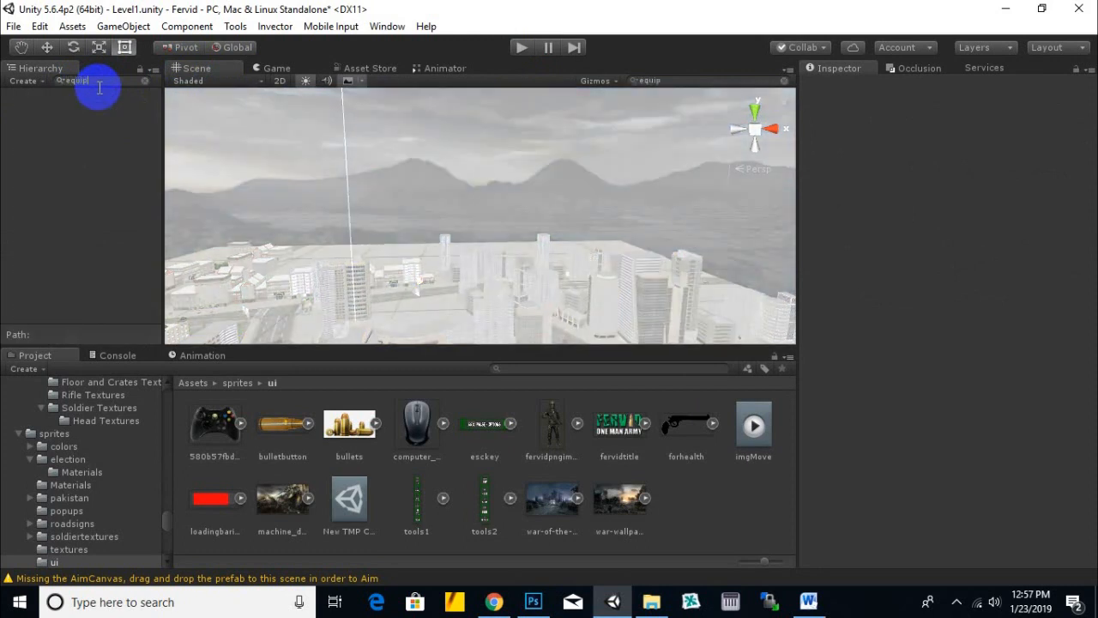
pyautogui.press('Escape')
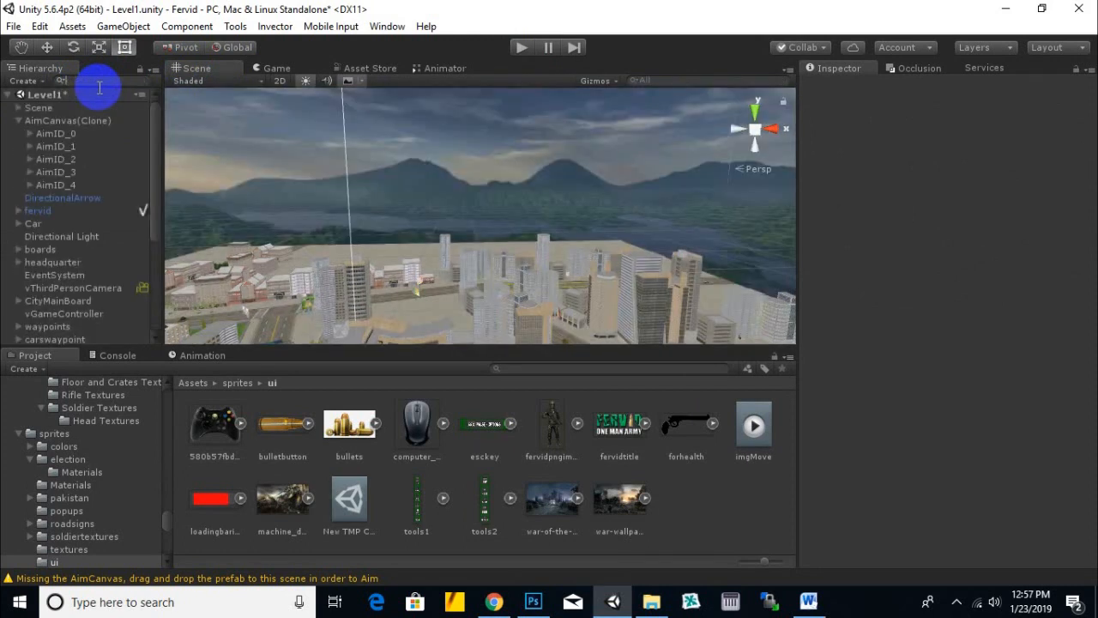
pyautogui.write('Equipment')
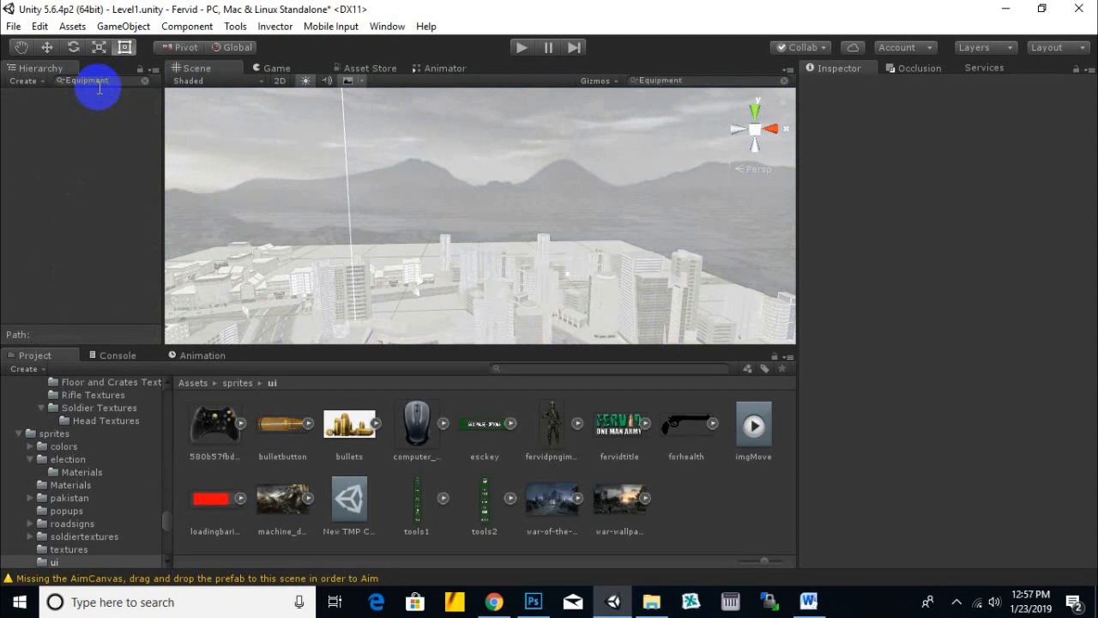
pyautogui.click(144, 80)
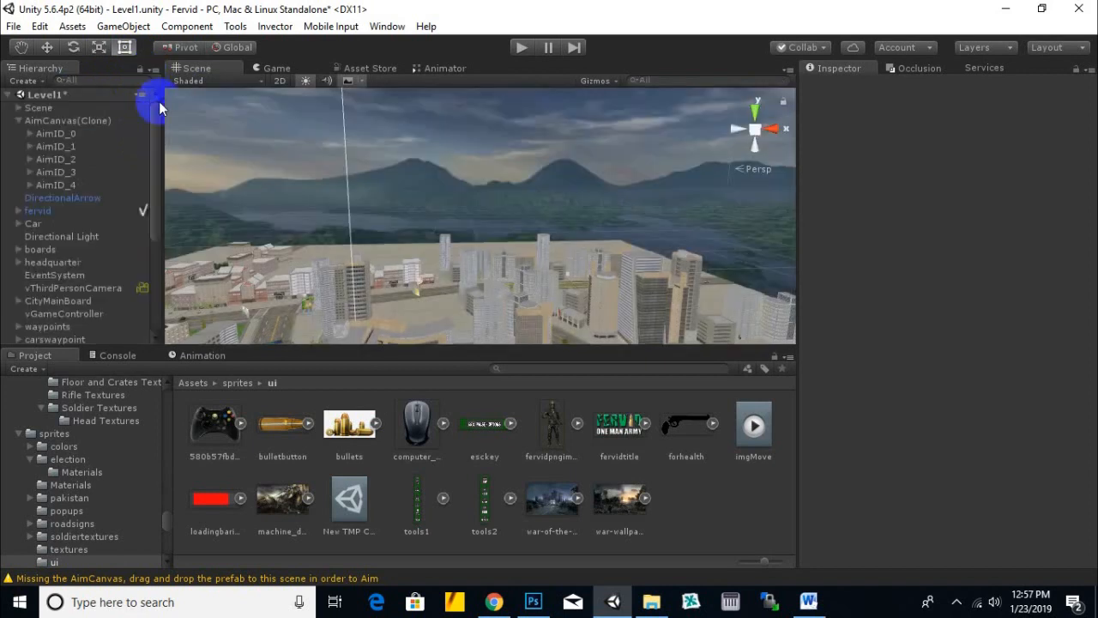
# - Save the Level1 scene
pyautogui.moveTo(433, 245); pyautogui.dragTo(514, 240, button='middle')
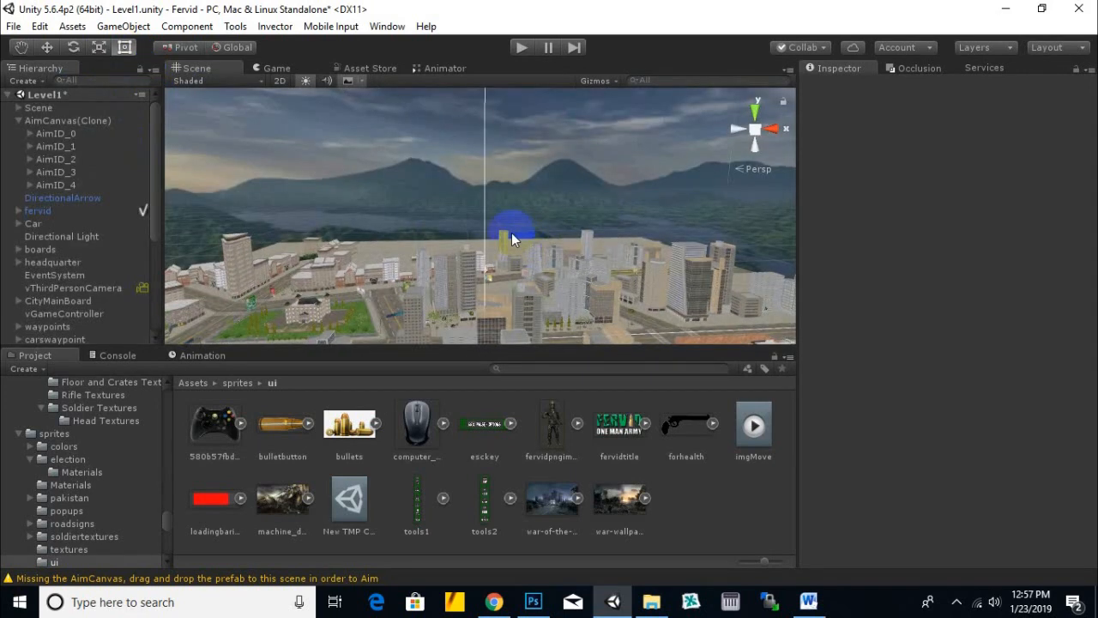
pyautogui.hotkey('ctrl', 's')
pyautogui.scroll(6, 497, 243)
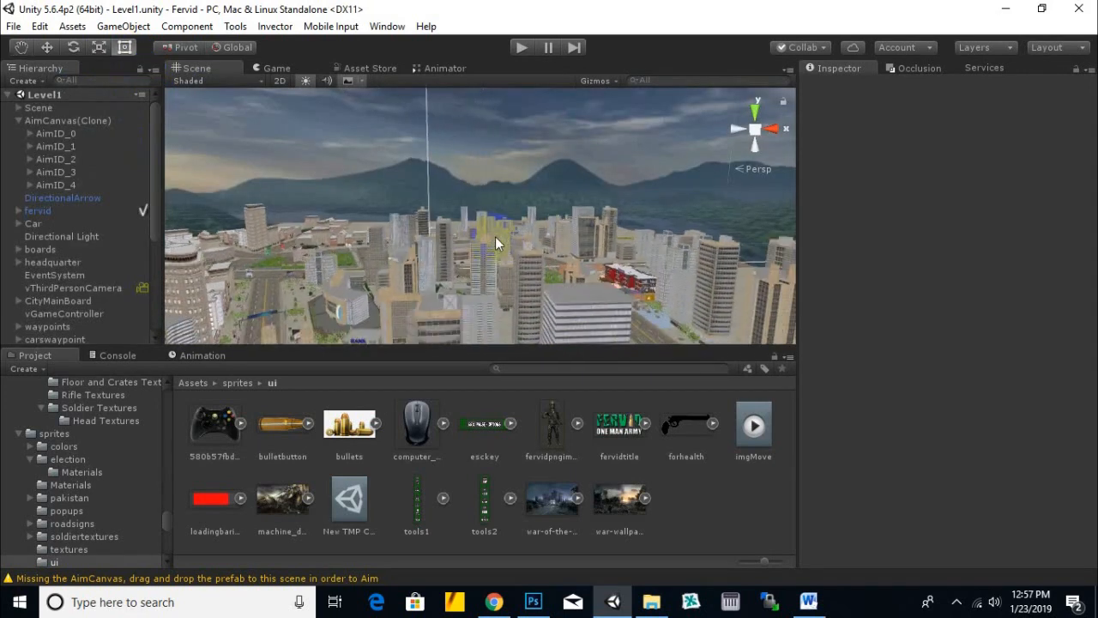
# - Examine the full HUD canvas over the city and show the contents of the sprites folder
pyautogui.scroll(-8, 481, 250)
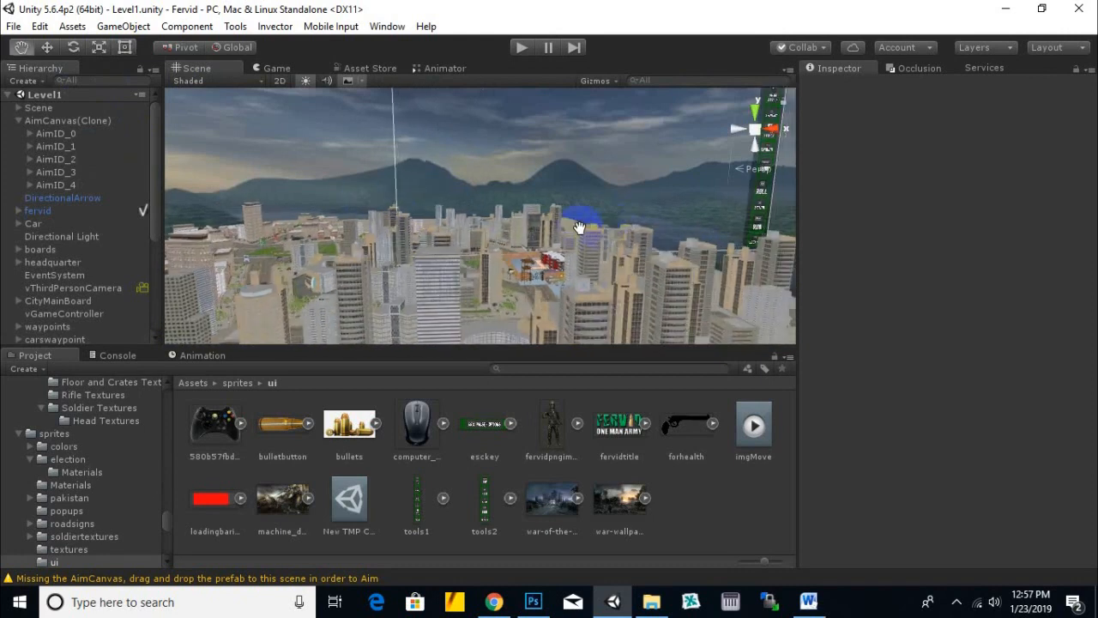
pyautogui.scroll(-5, 454, 262)
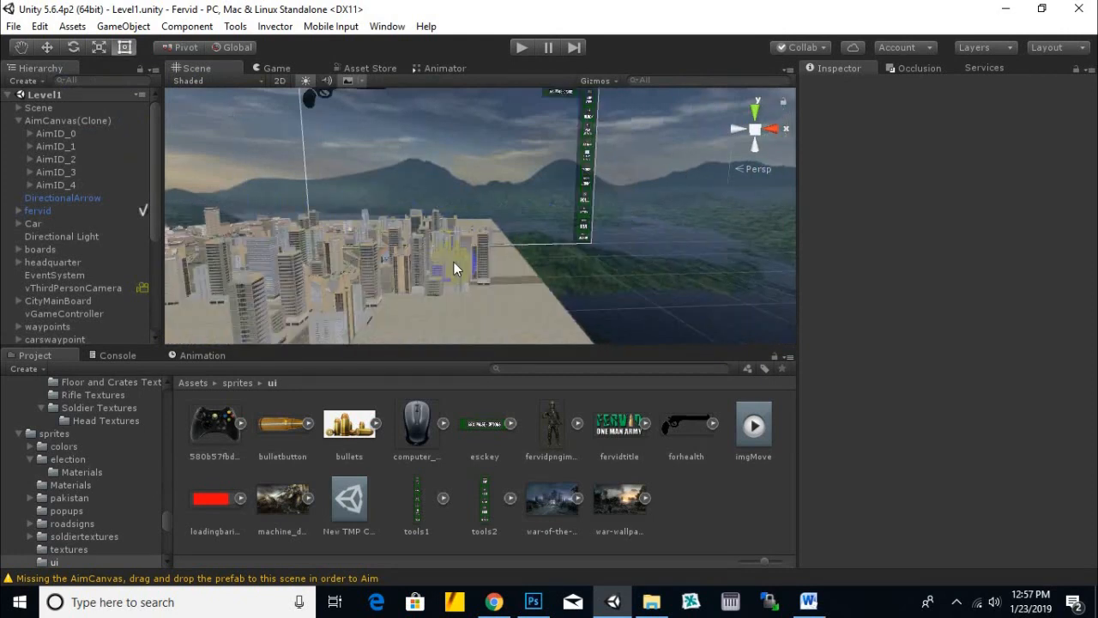
pyautogui.moveTo(551, 246); pyautogui.dragTo(497, 276, button='middle')
pyautogui.scroll(5, 540, 255)
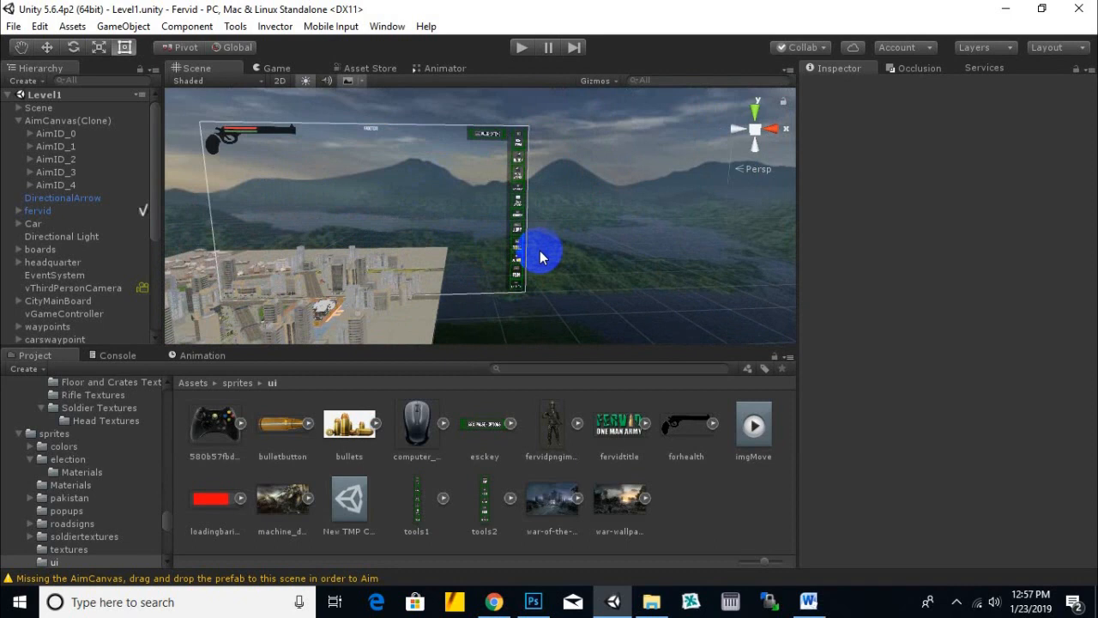
pyautogui.keyDown('alt'); pyautogui.moveTo(526, 247); pyautogui.dragTo(514, 278); pyautogui.keyUp('alt')
pyautogui.moveTo(513, 277); pyautogui.dragTo(593, 239, button='middle')
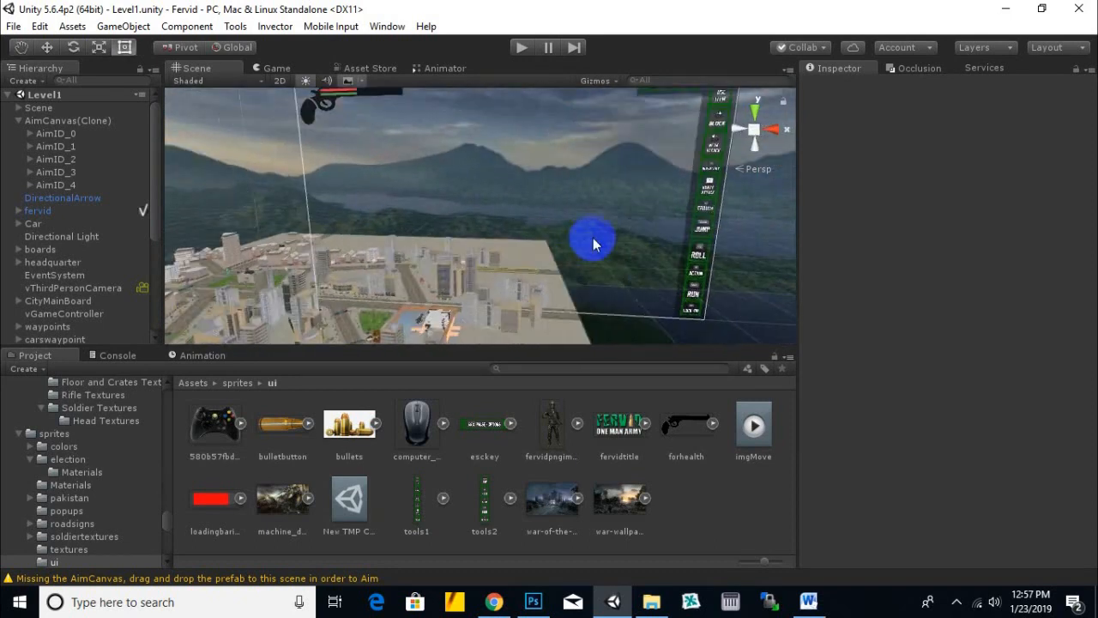
pyautogui.click(240, 386)
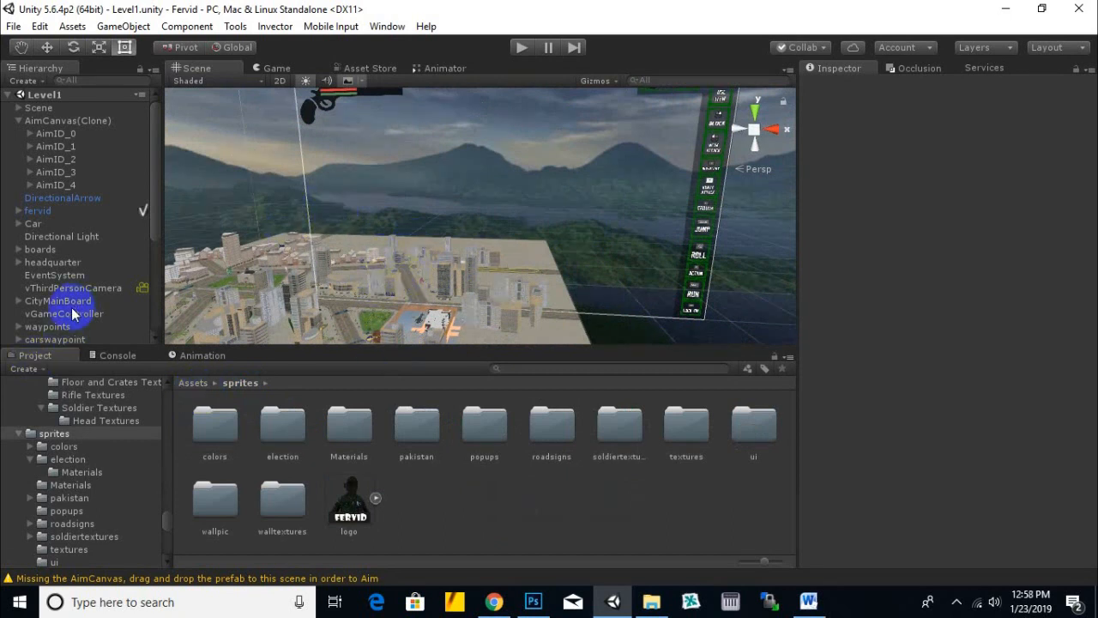
pyautogui.scroll(-4, 626, 206)
pyautogui.moveTo(604, 248)
pyautogui.mouseDown(button='middle')
pyautogui.moveTo(596, 255)
pyautogui.moveTo(611, 257)
pyautogui.mouseUp(button='middle')
pyautogui.moveTo(454, 262); pyautogui.dragTo(558, 254, button='right')
pyautogui.moveTo(592, 293); pyautogui.dragTo(682, 312, button='middle')
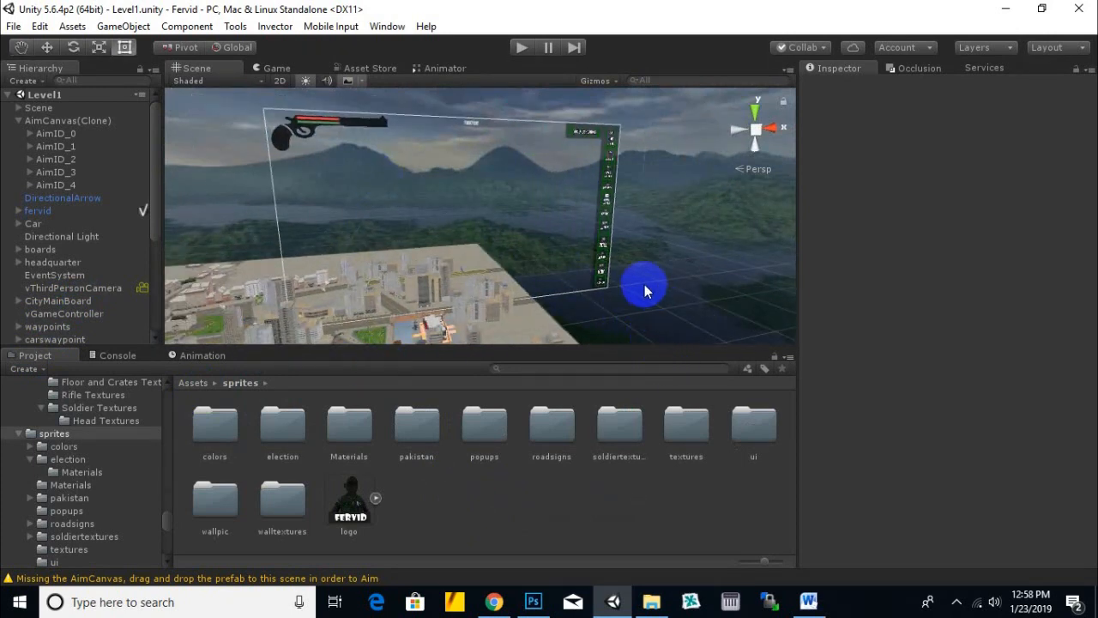
pyautogui.moveTo(643, 284); pyautogui.dragTo(650, 284, button='middle')
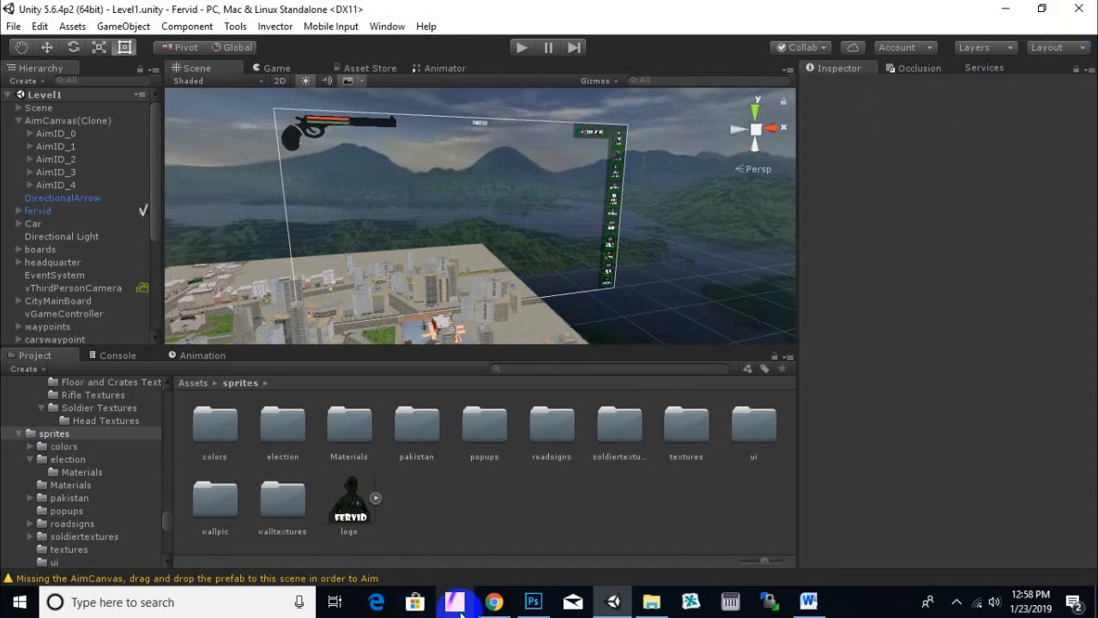
# - Switch to Chrome and open the YouTube home page in a new tab, closing the File Explorer window
pyautogui.click(495, 605)
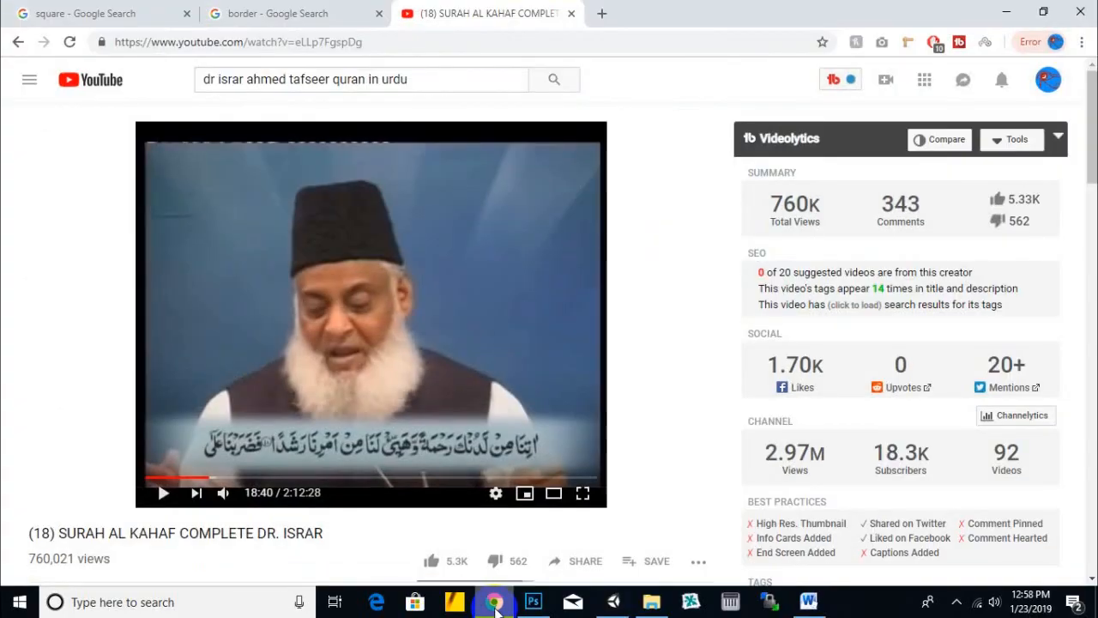
pyautogui.rightClick(97, 84)
pyautogui.click(148, 109)
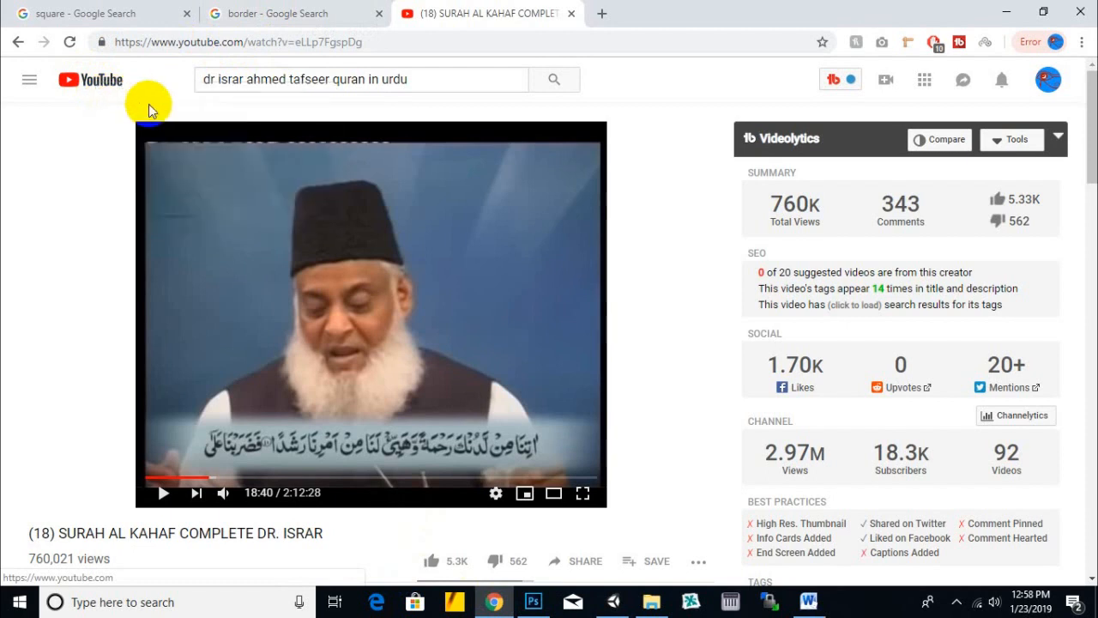
pyautogui.click(651, 602)
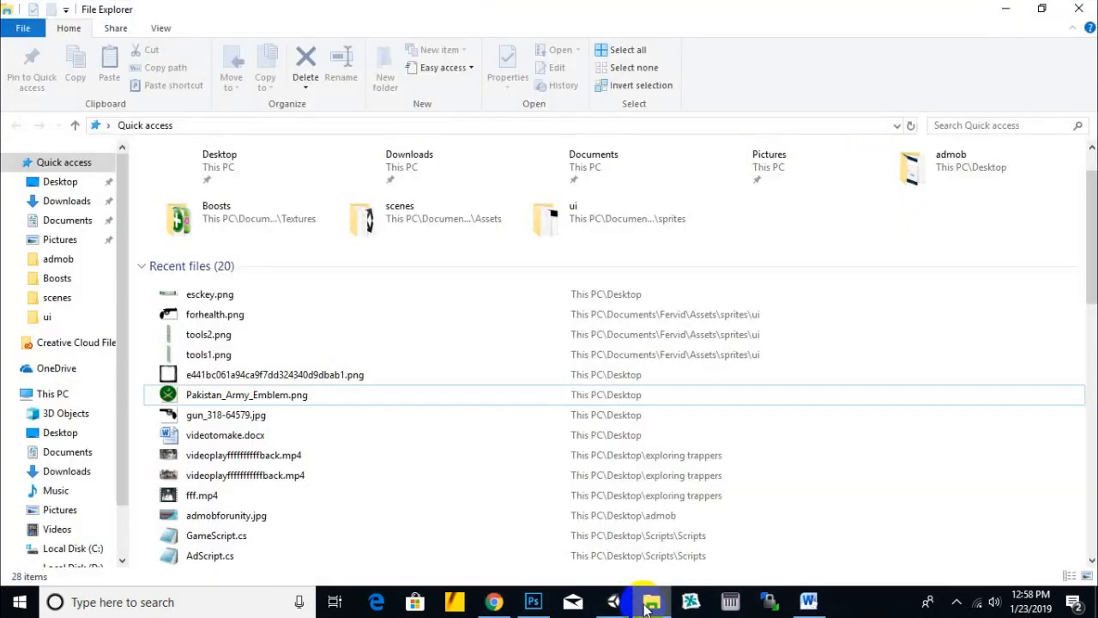
pyautogui.click(1078, 9)
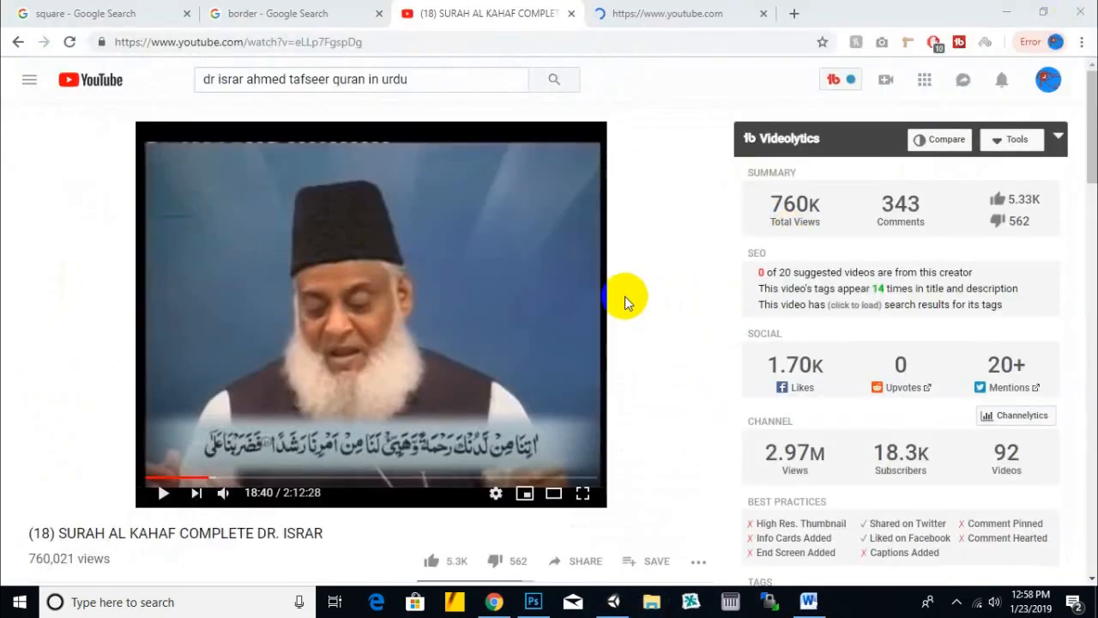
pyautogui.click(734, 8)
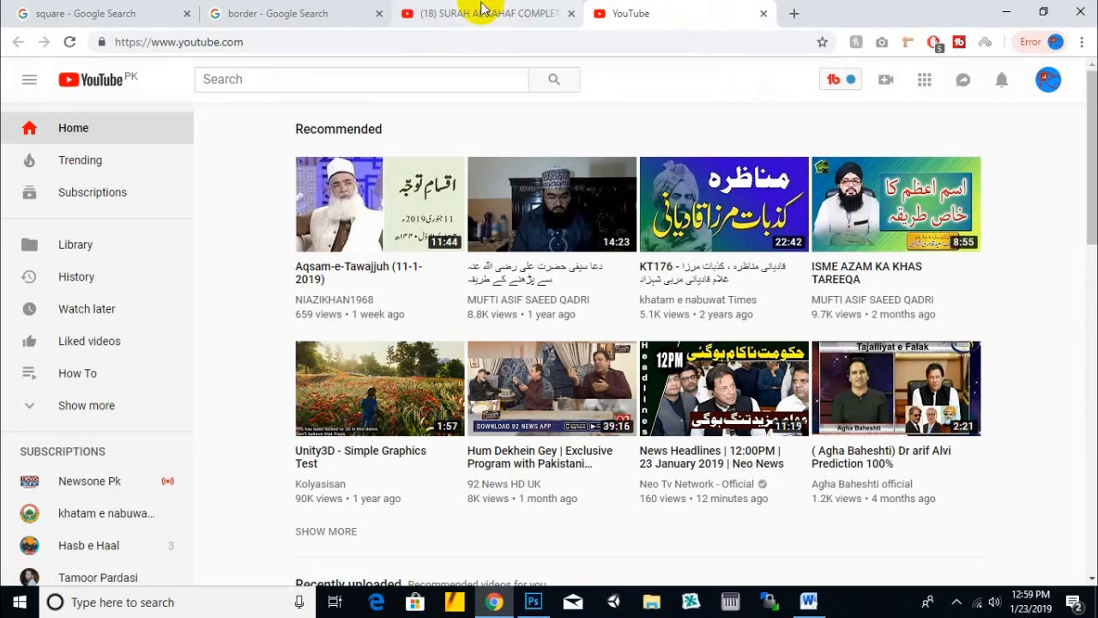
pyautogui.click(482, 10)
pyautogui.click(666, 20)
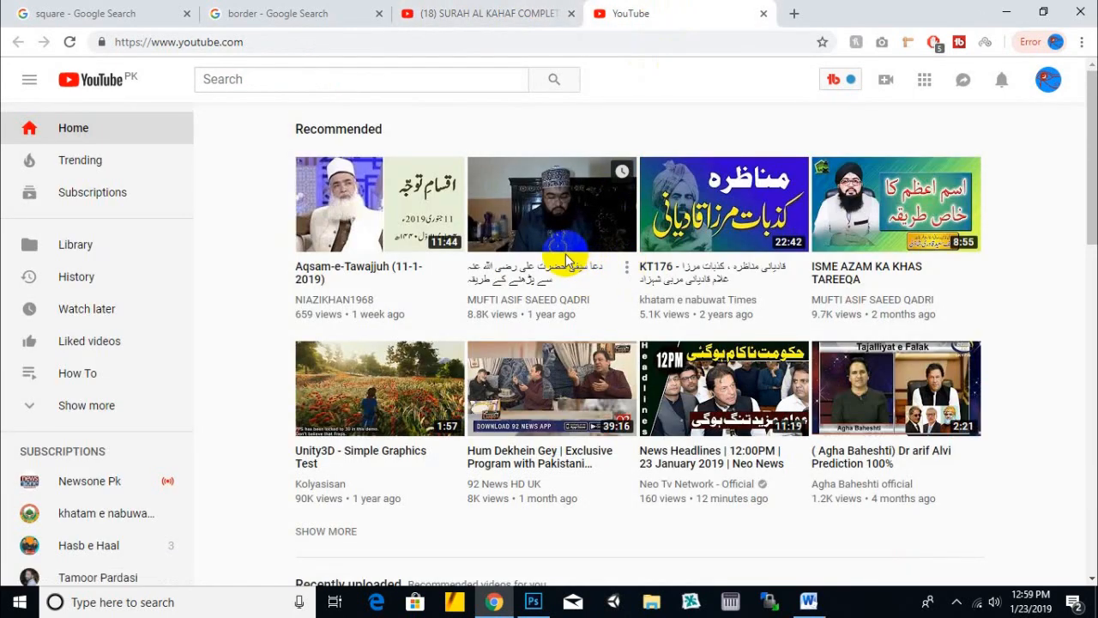
# - Minimize the Chrome and Photoshop windows to show the desktop
pyautogui.click(1008, 14)
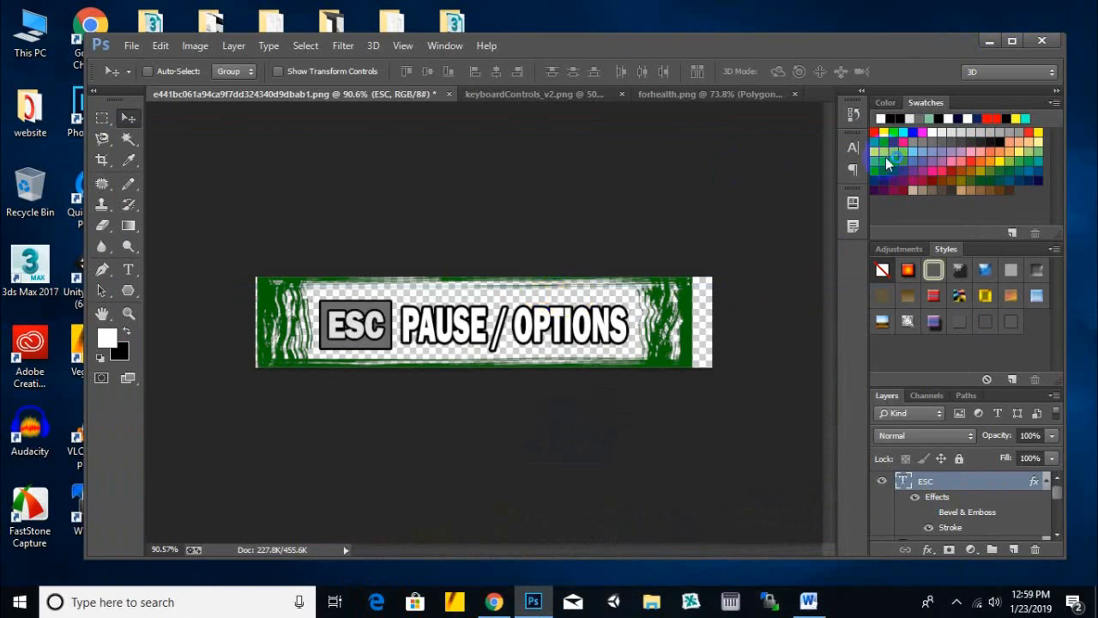
pyautogui.click(989, 41)
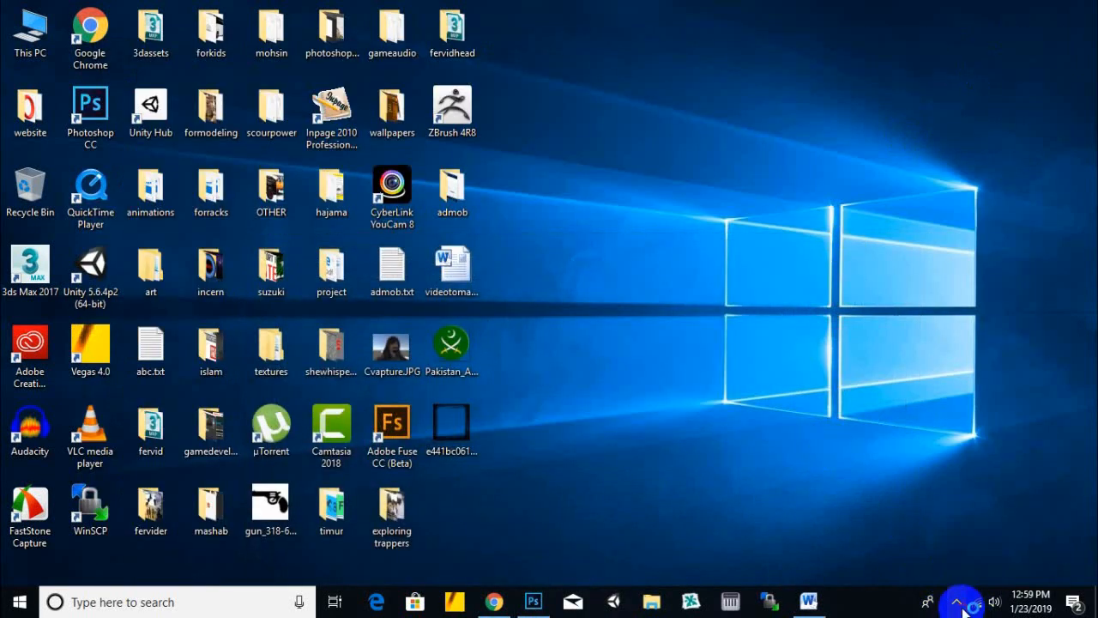